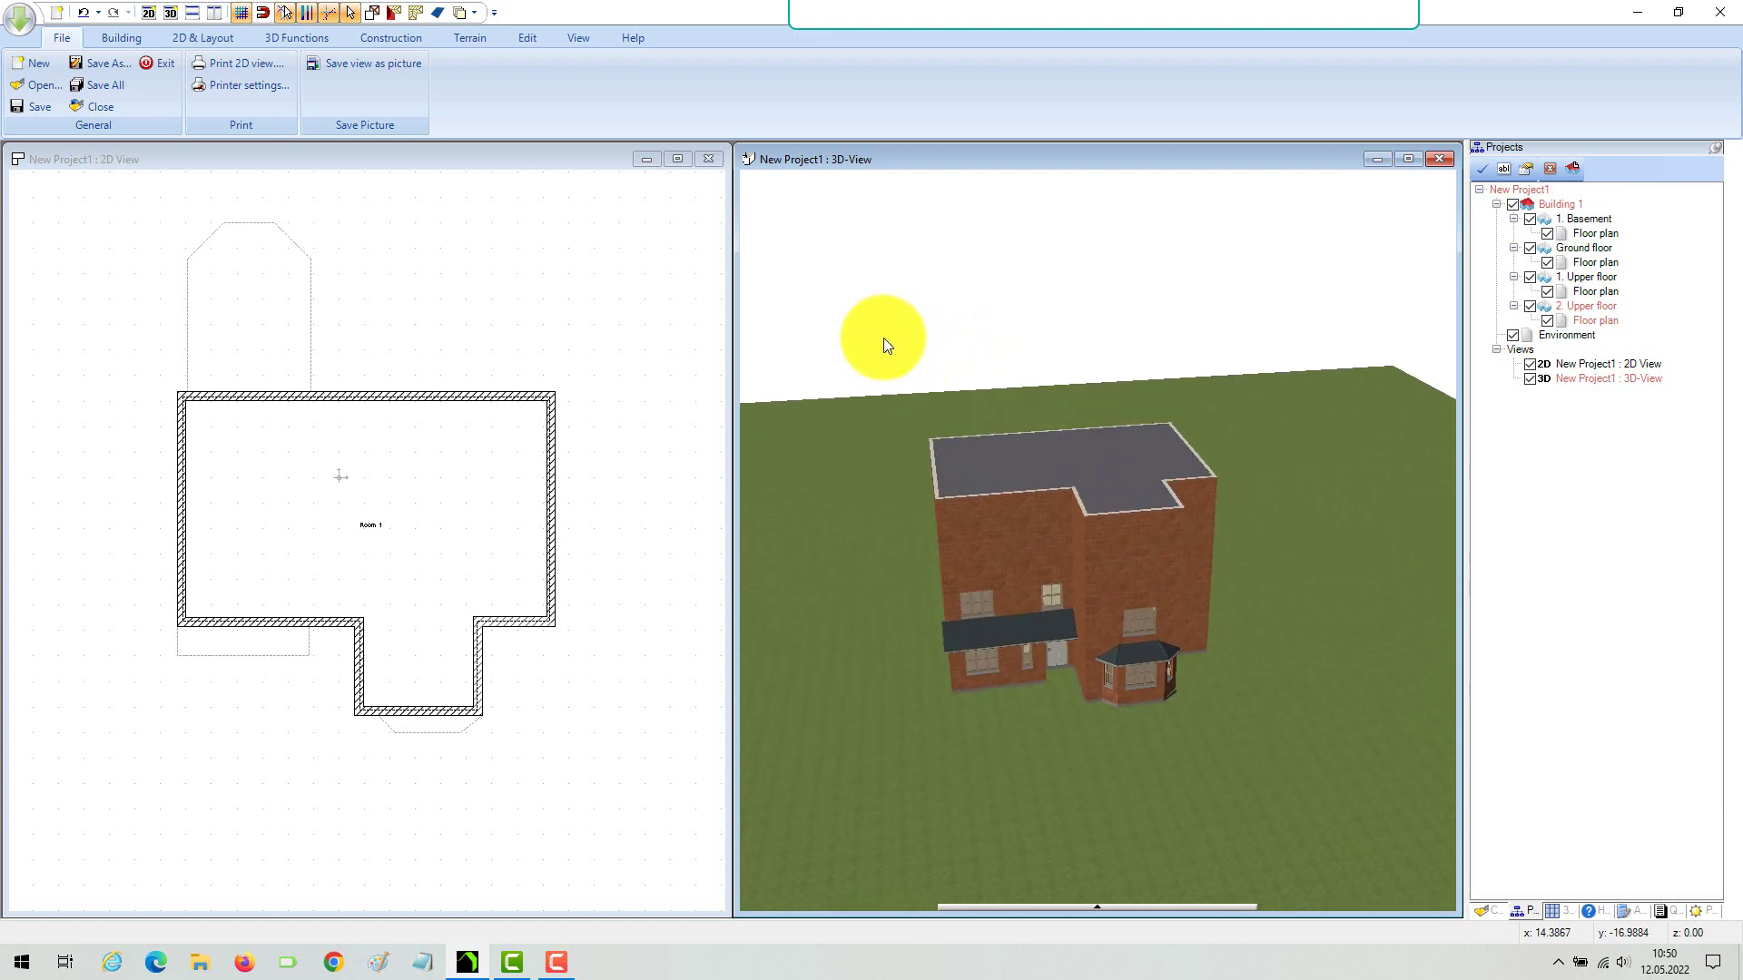
Start a roof on a polygonal contour in the 2D view, placing its first two points on the rear wall's outer corners.
{"action": "left_click", "coordinate": [477, 270]}
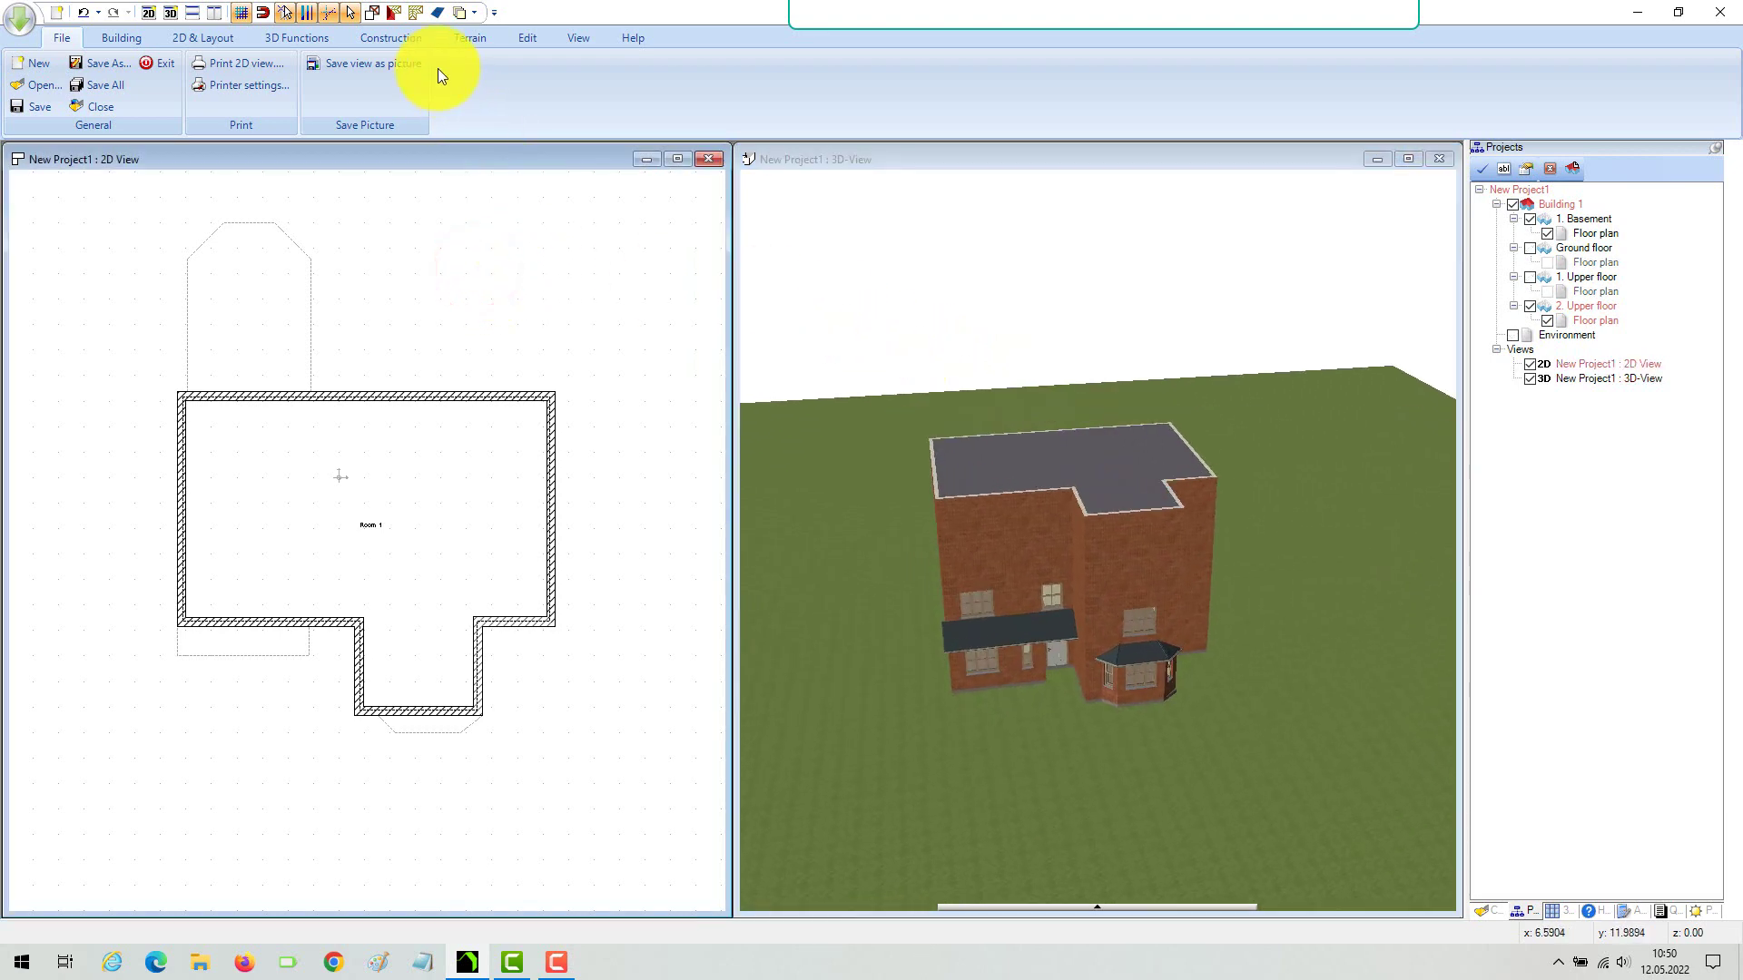
{"action": "left_click", "coordinate": [116, 35]}
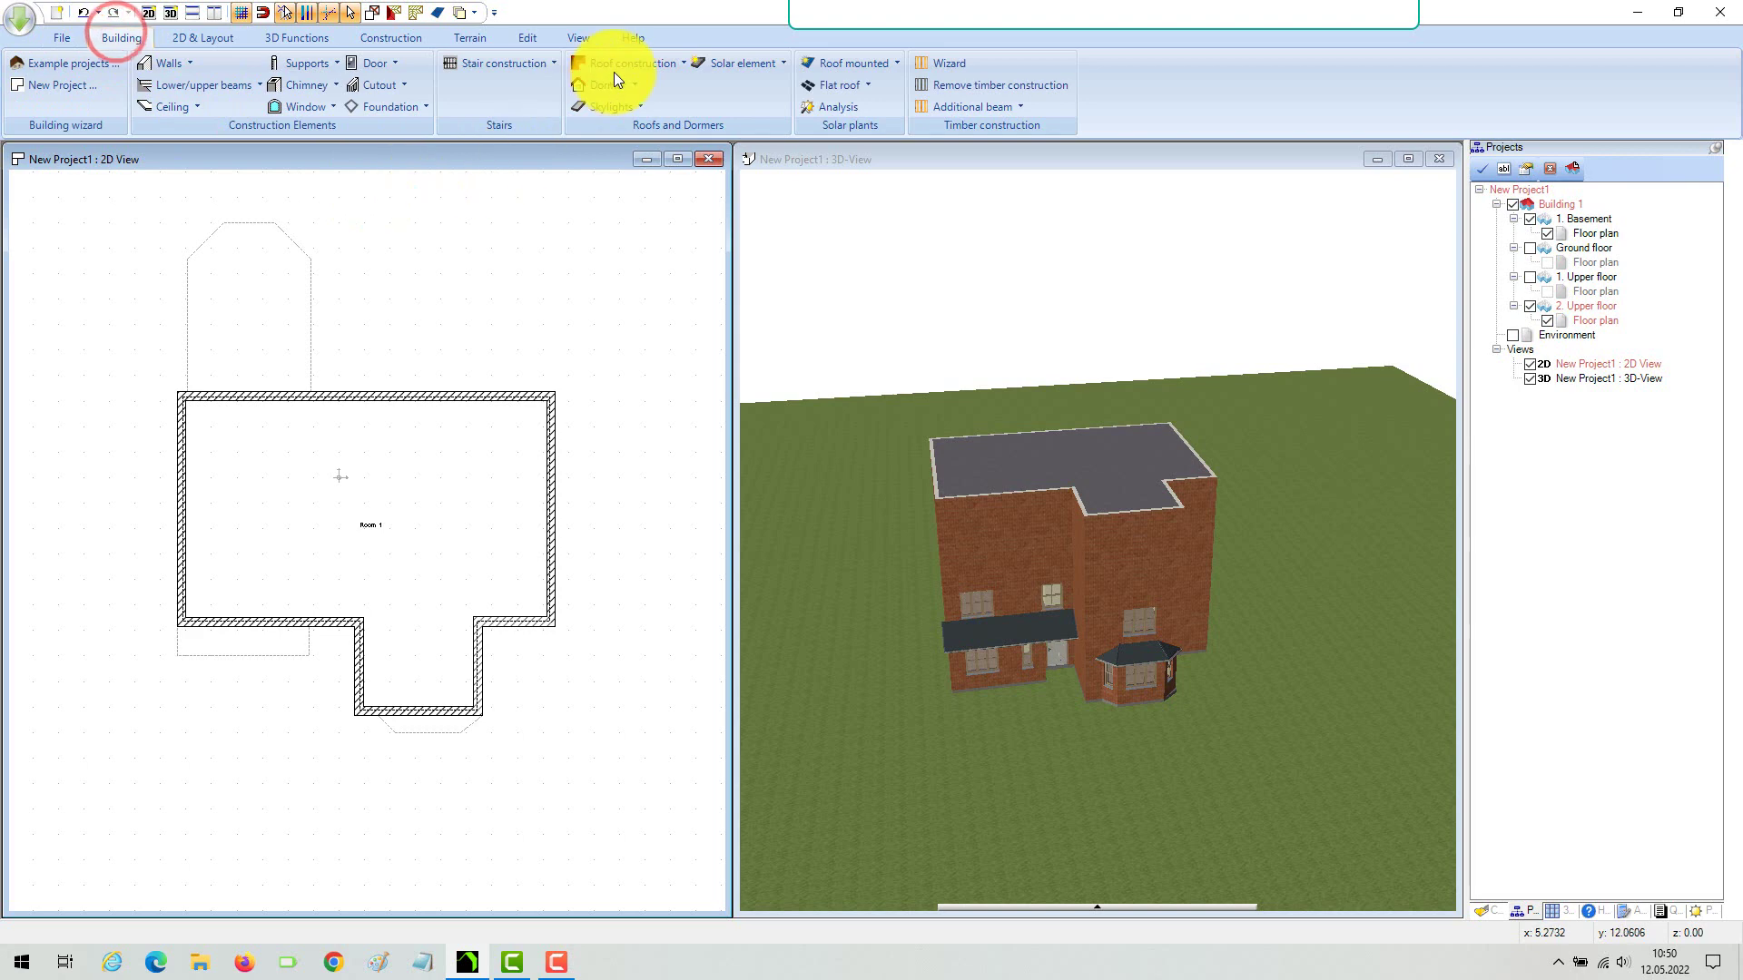
{"action": "left_click", "coordinate": [670, 64]}
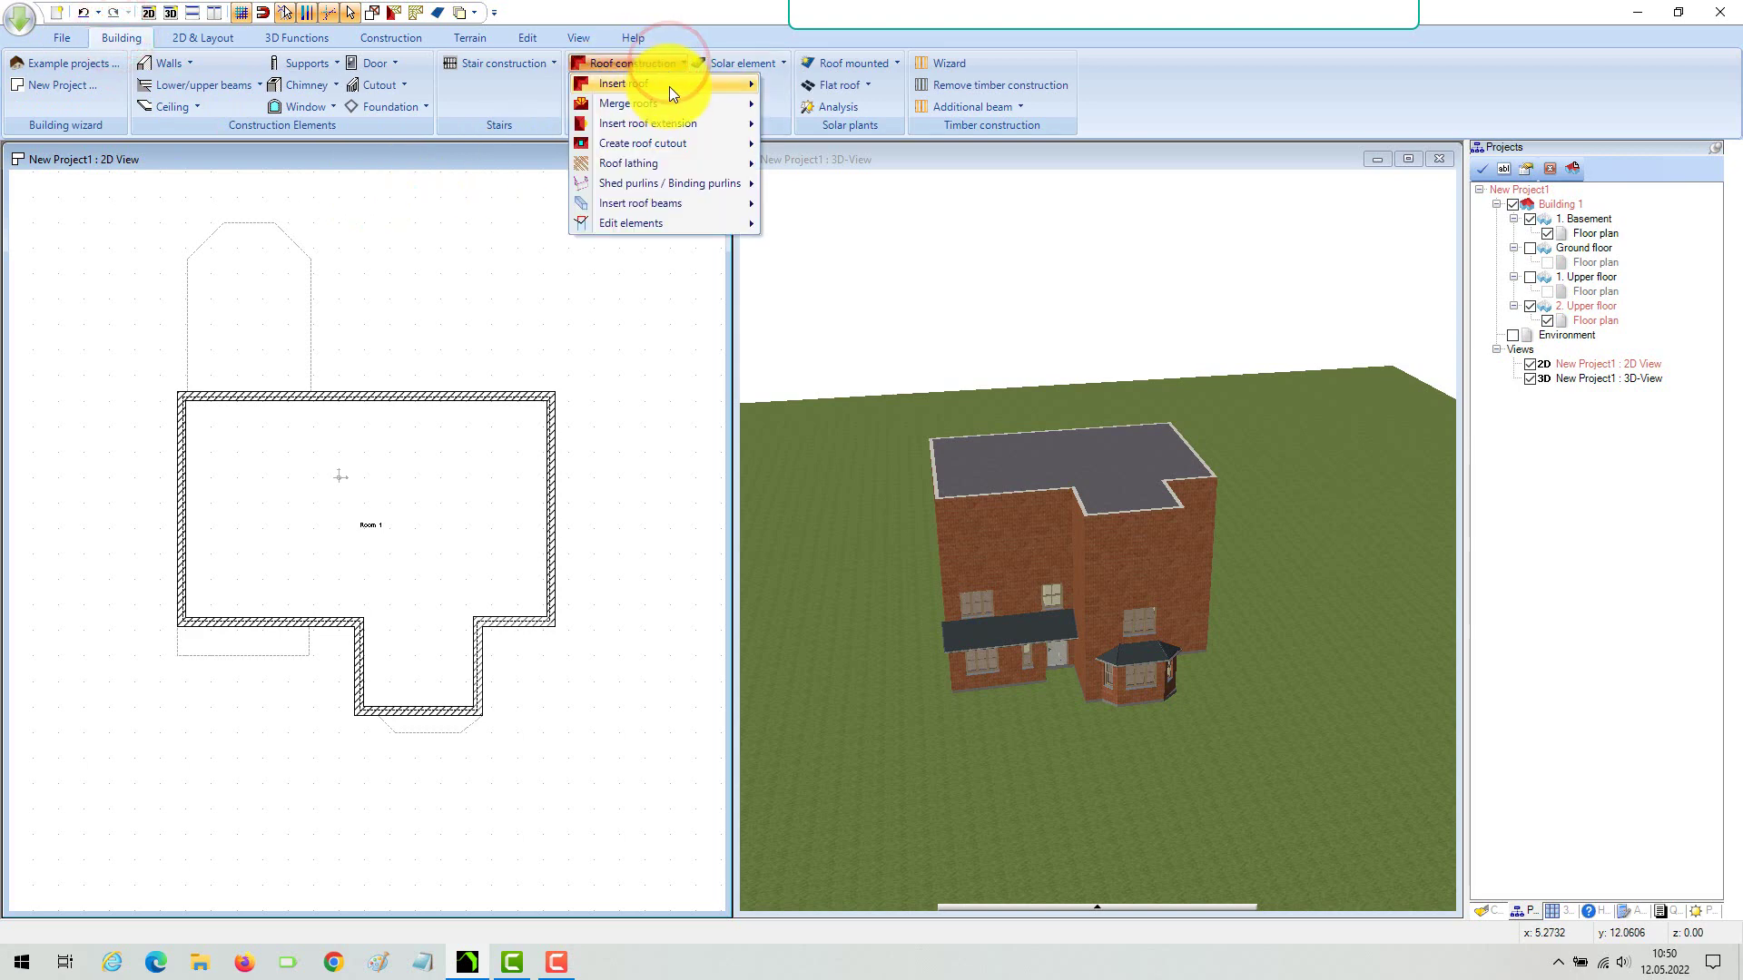
{"action": "mouse_move", "coordinate": [671, 86]}
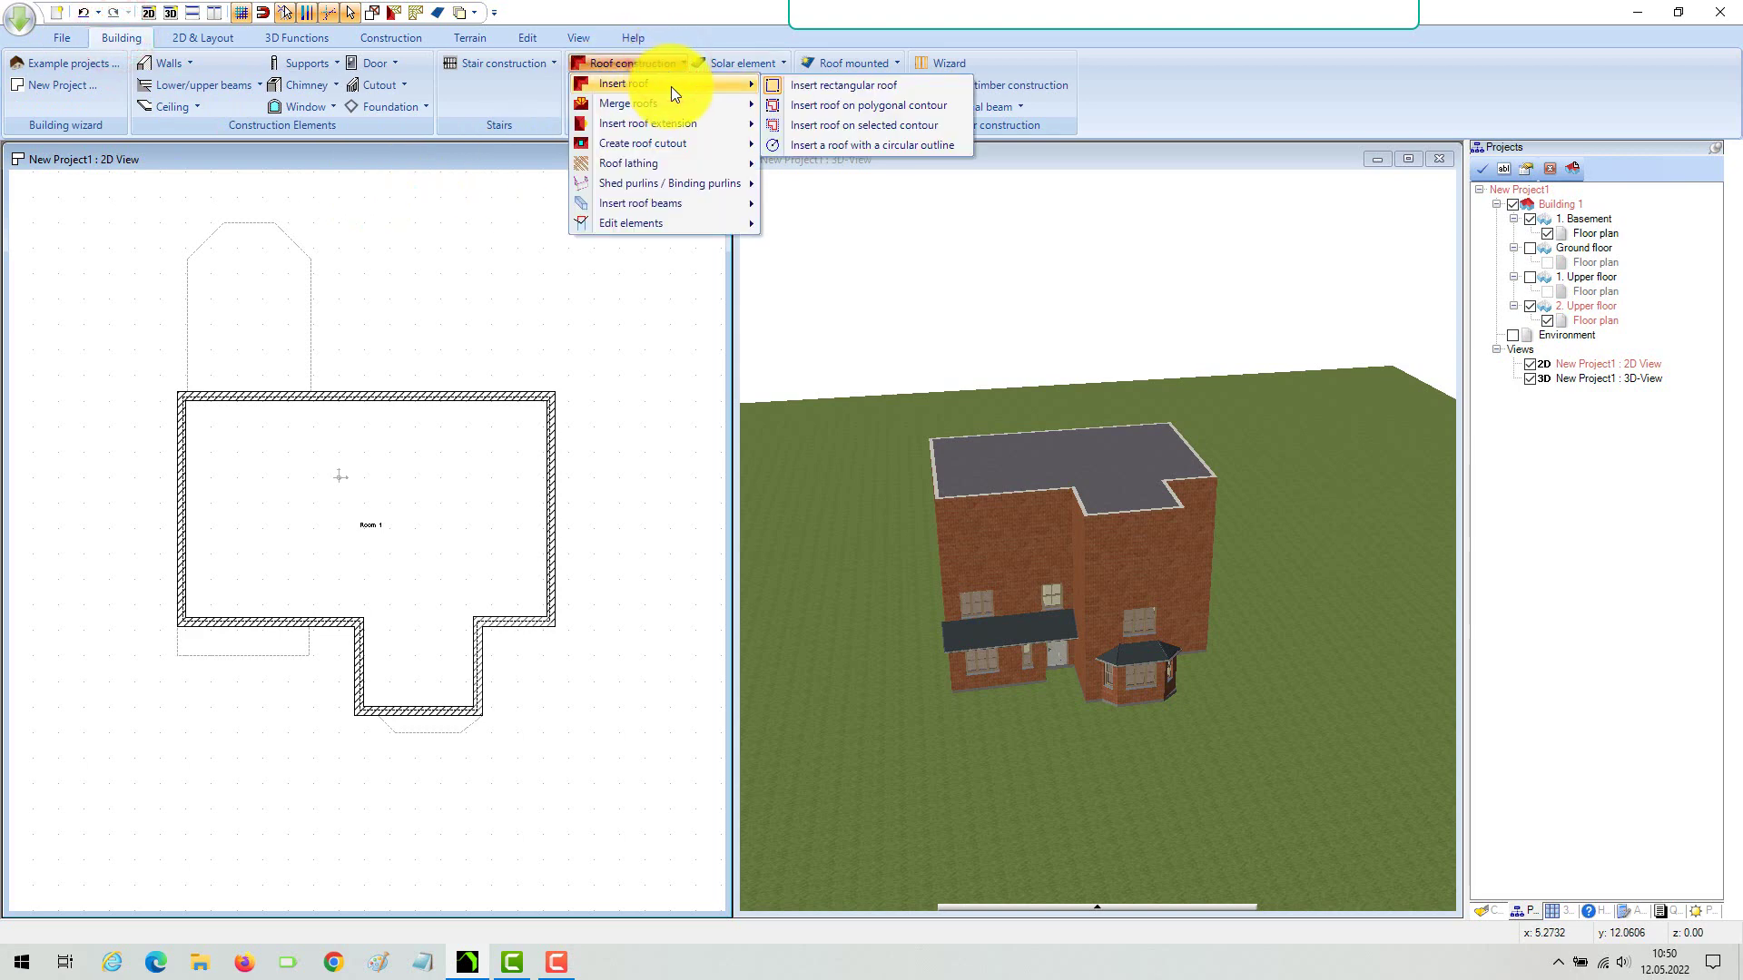
{"action": "left_click", "coordinate": [796, 106]}
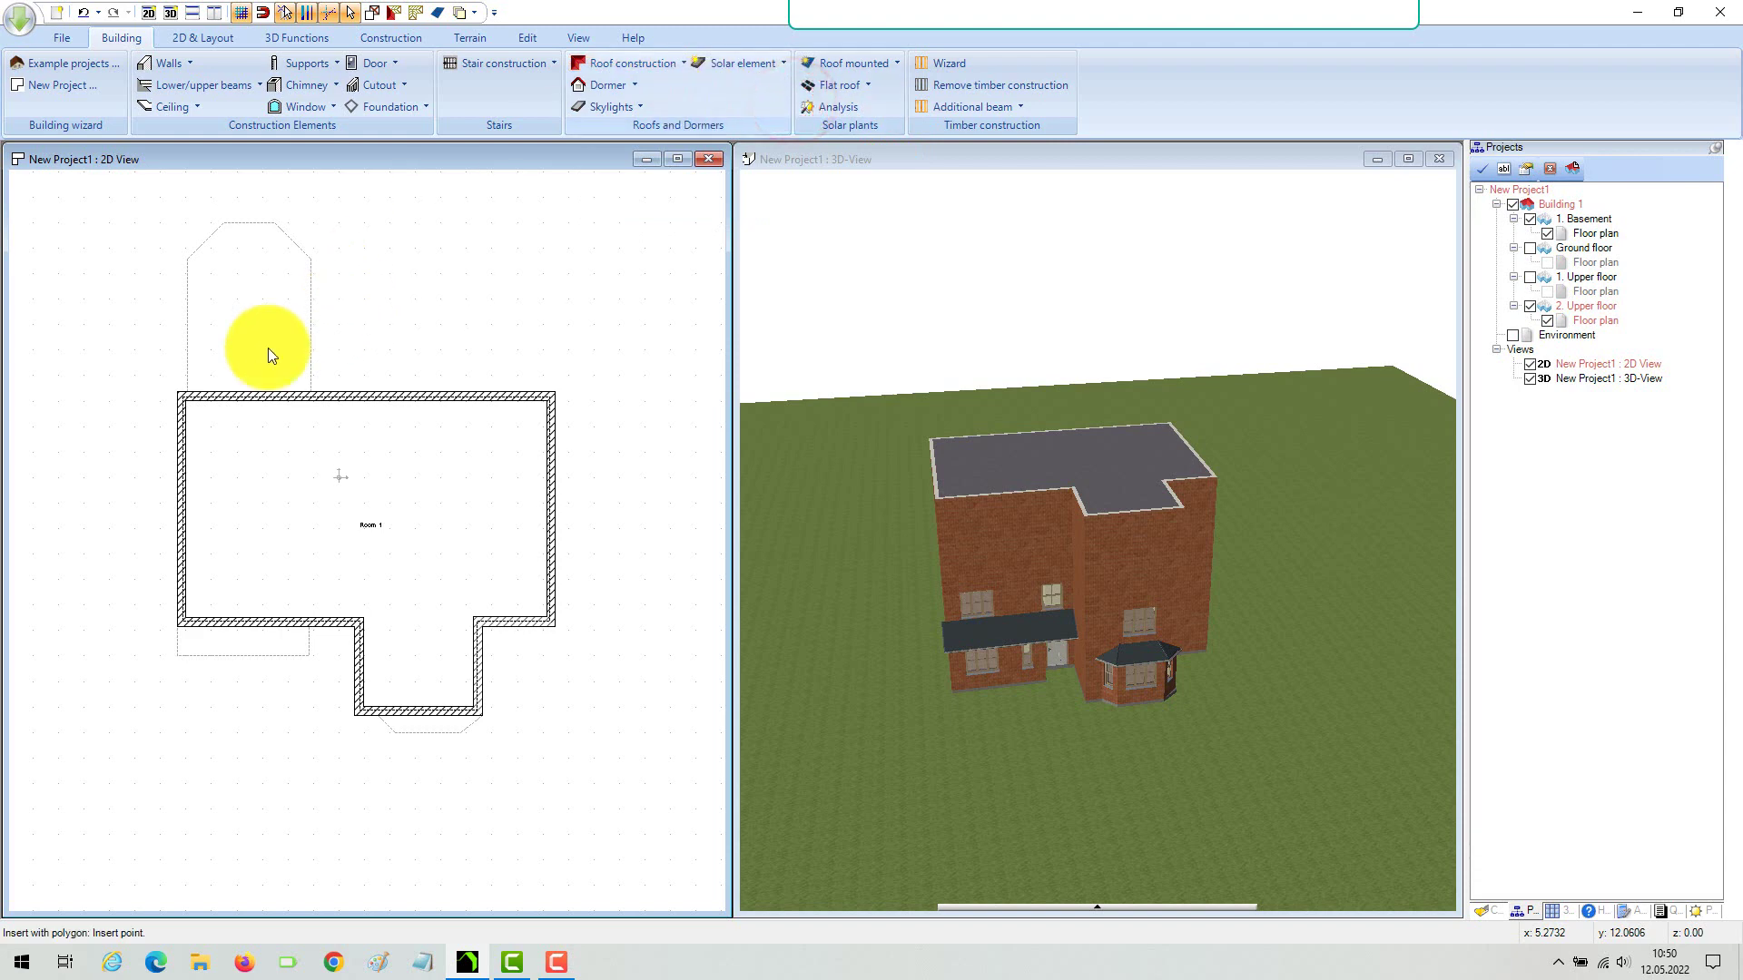
{"action": "scroll", "coordinate": [181, 393], "scroll_direction": "up", "scroll_amount": 4}
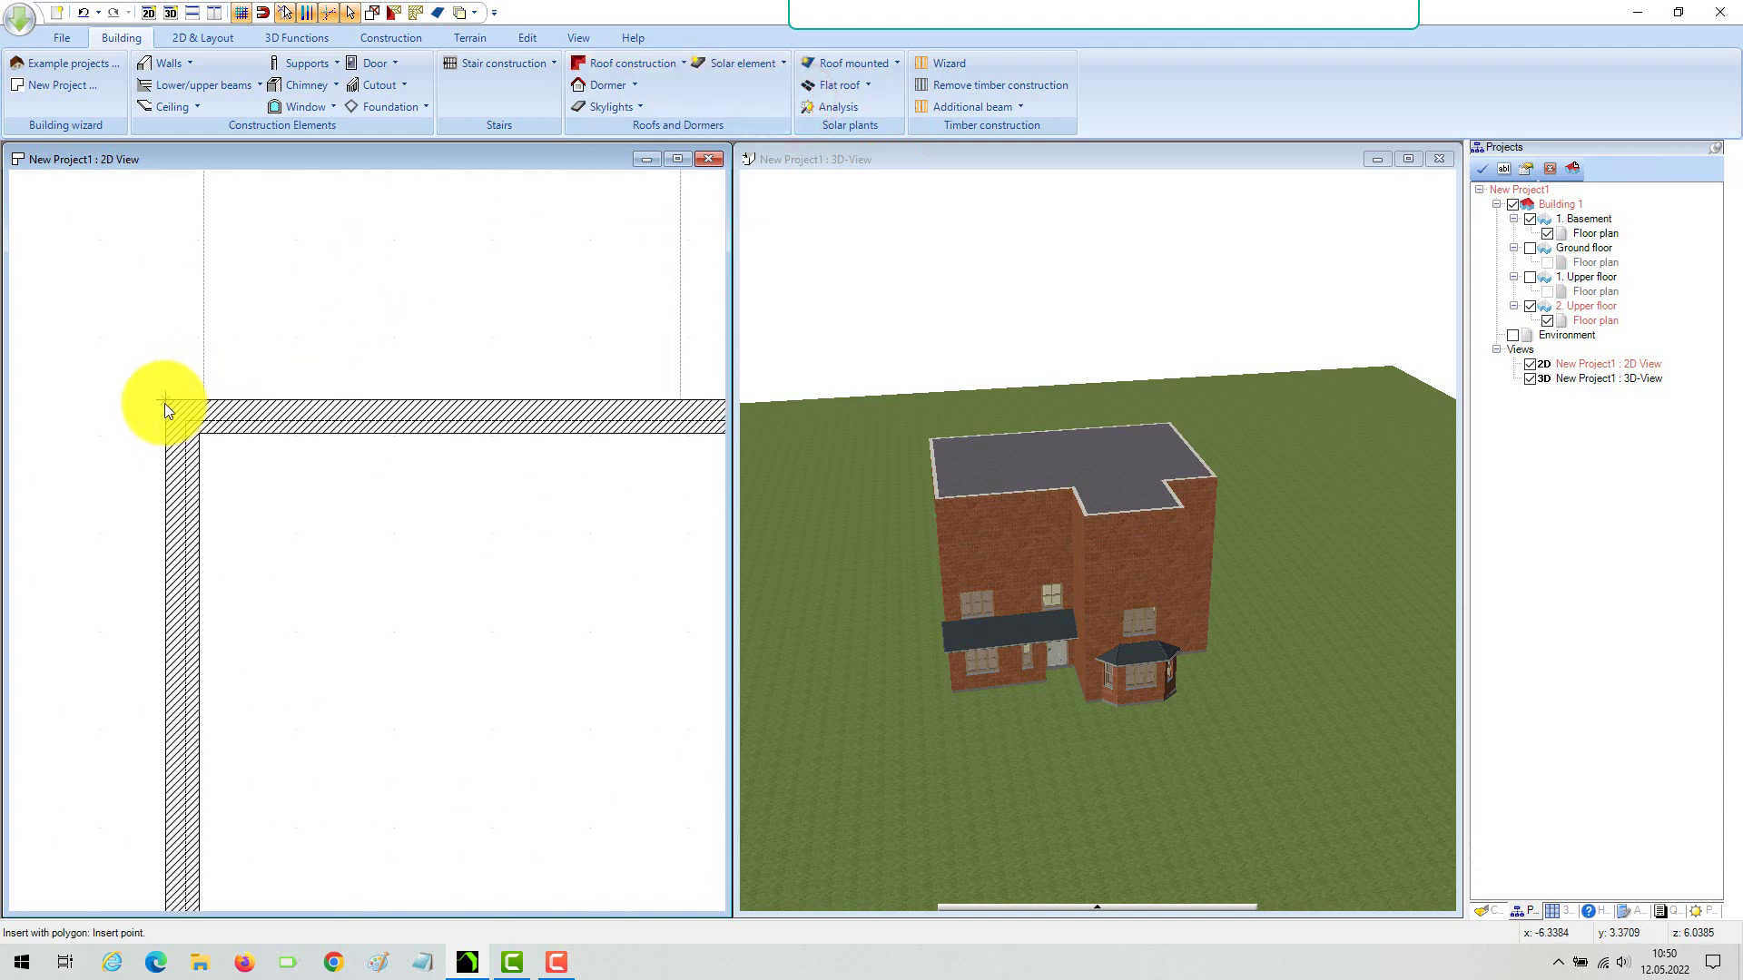
{"action": "left_click", "coordinate": [164, 404]}
{"action": "scroll", "coordinate": [284, 421], "scroll_direction": "down", "scroll_amount": 5}
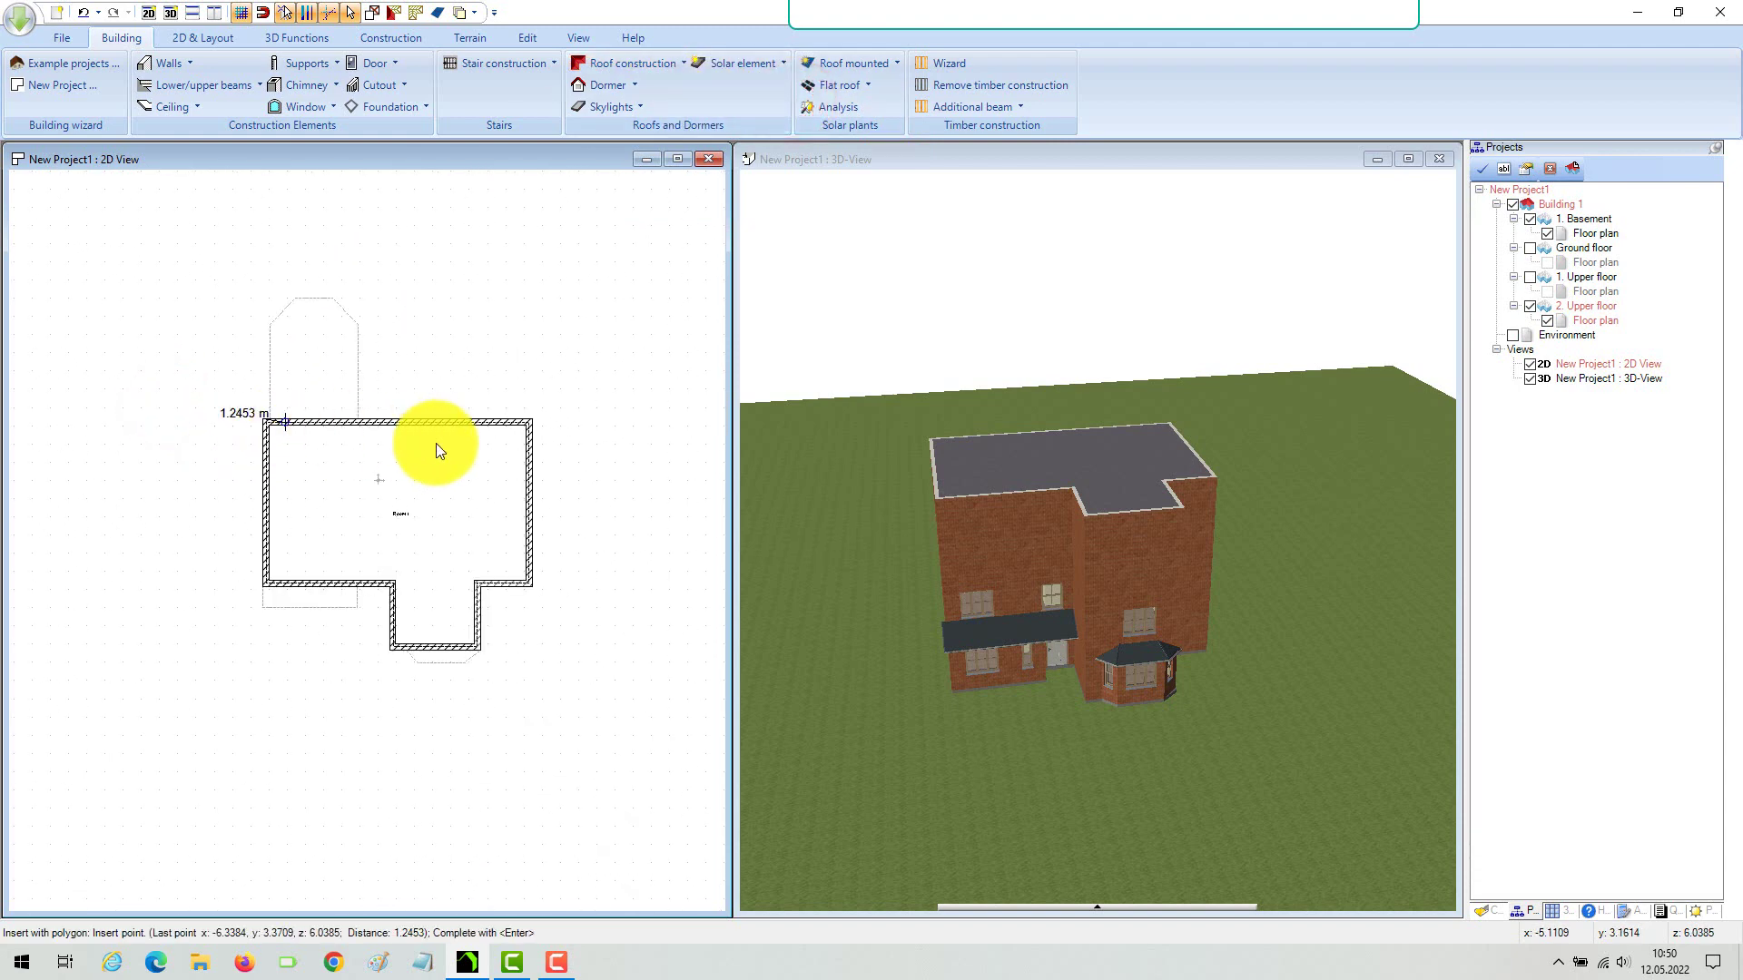
{"action": "scroll", "coordinate": [536, 417], "scroll_direction": "up", "scroll_amount": 4}
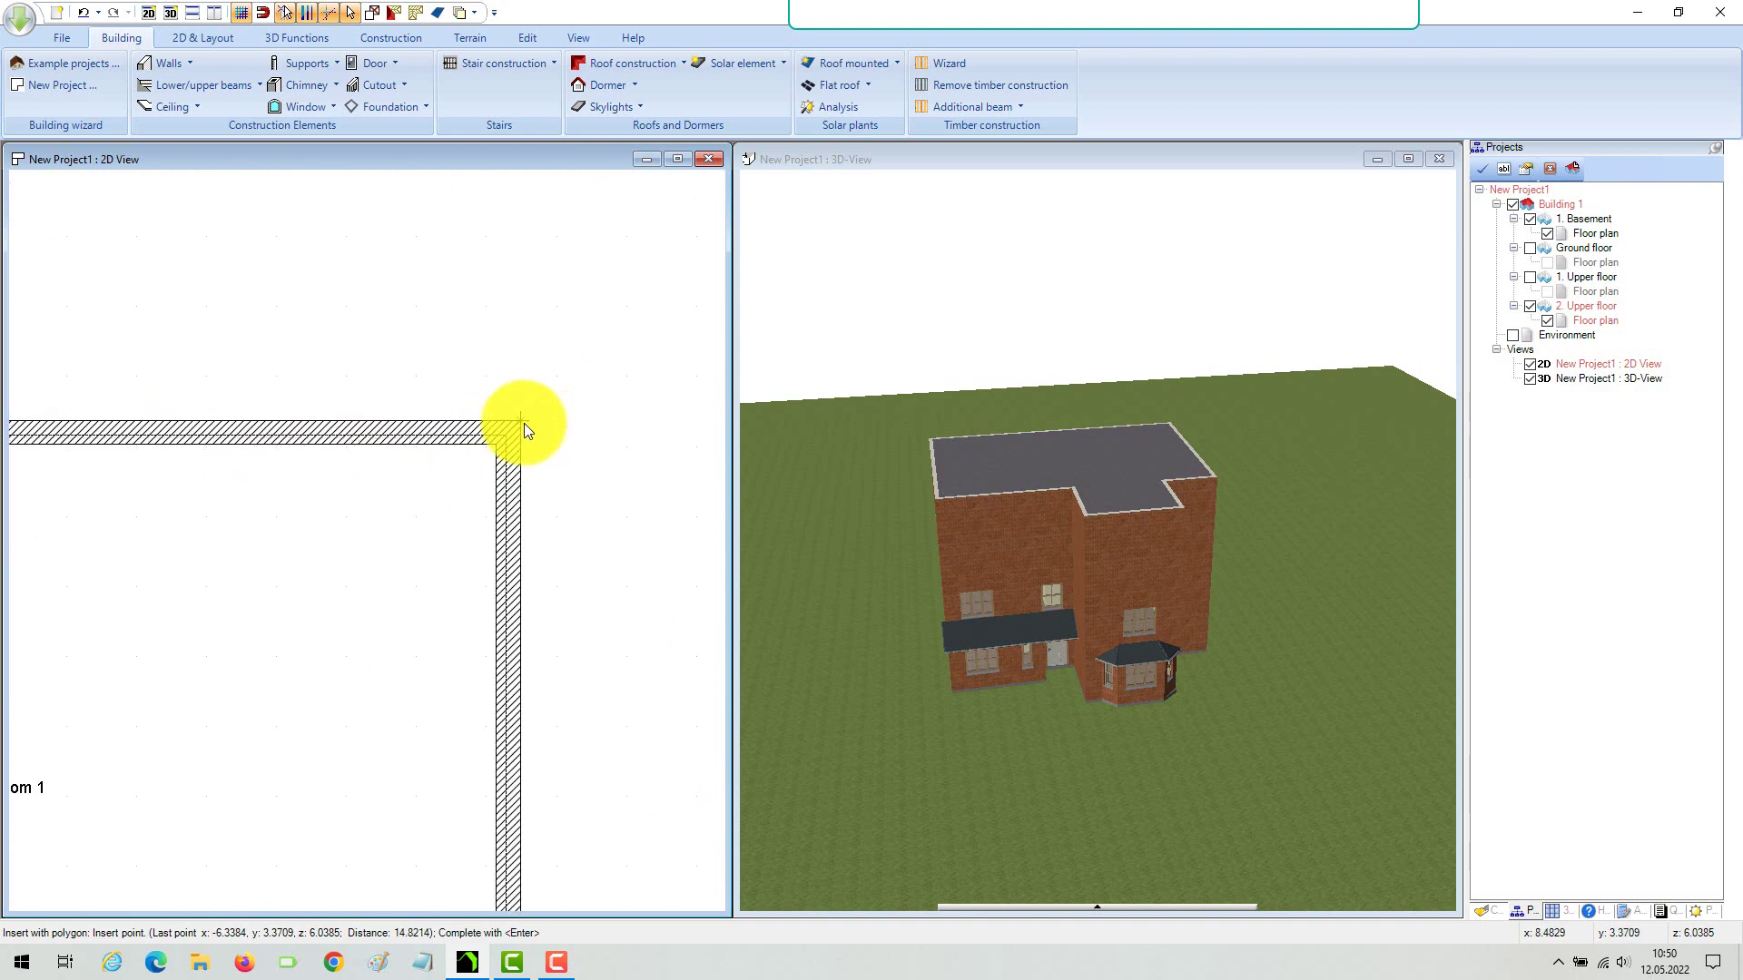
{"action": "left_click", "coordinate": [524, 423]}
{"action": "scroll", "coordinate": [529, 485], "scroll_direction": "down", "scroll_amount": 5}
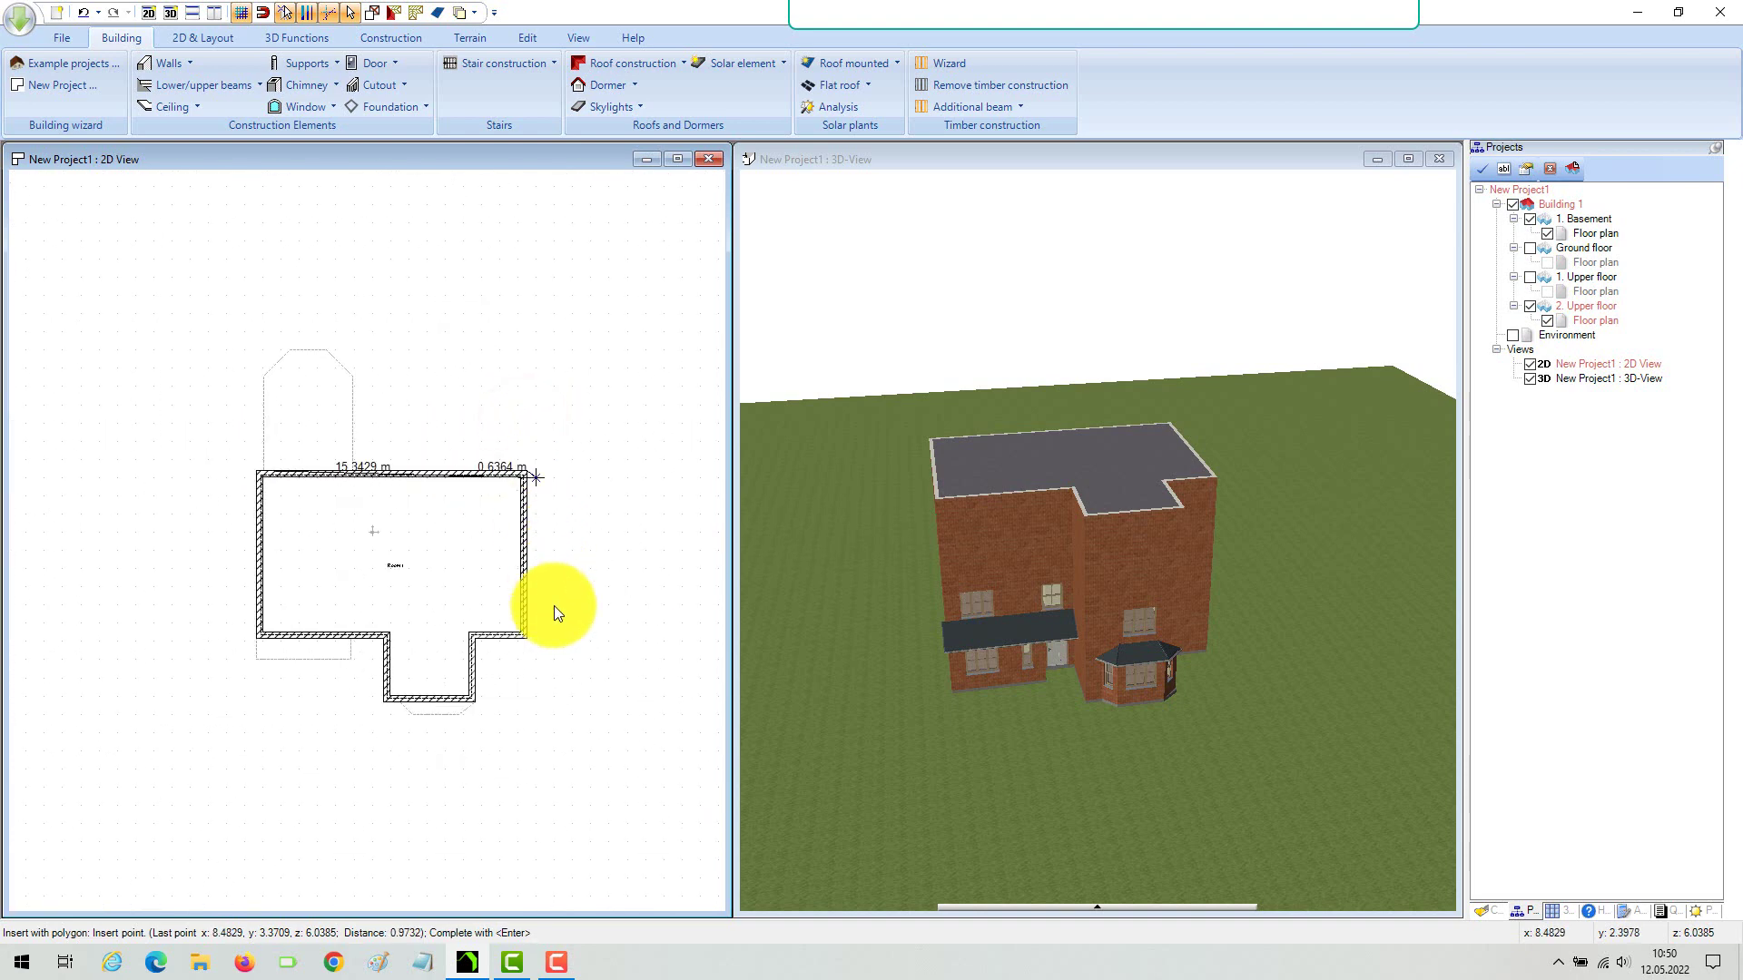
Continue the roof contour down the right-hand wall, along the recess and out to the front projection's right outer corner.
{"action": "scroll", "coordinate": [534, 624], "scroll_direction": "up", "scroll_amount": 5}
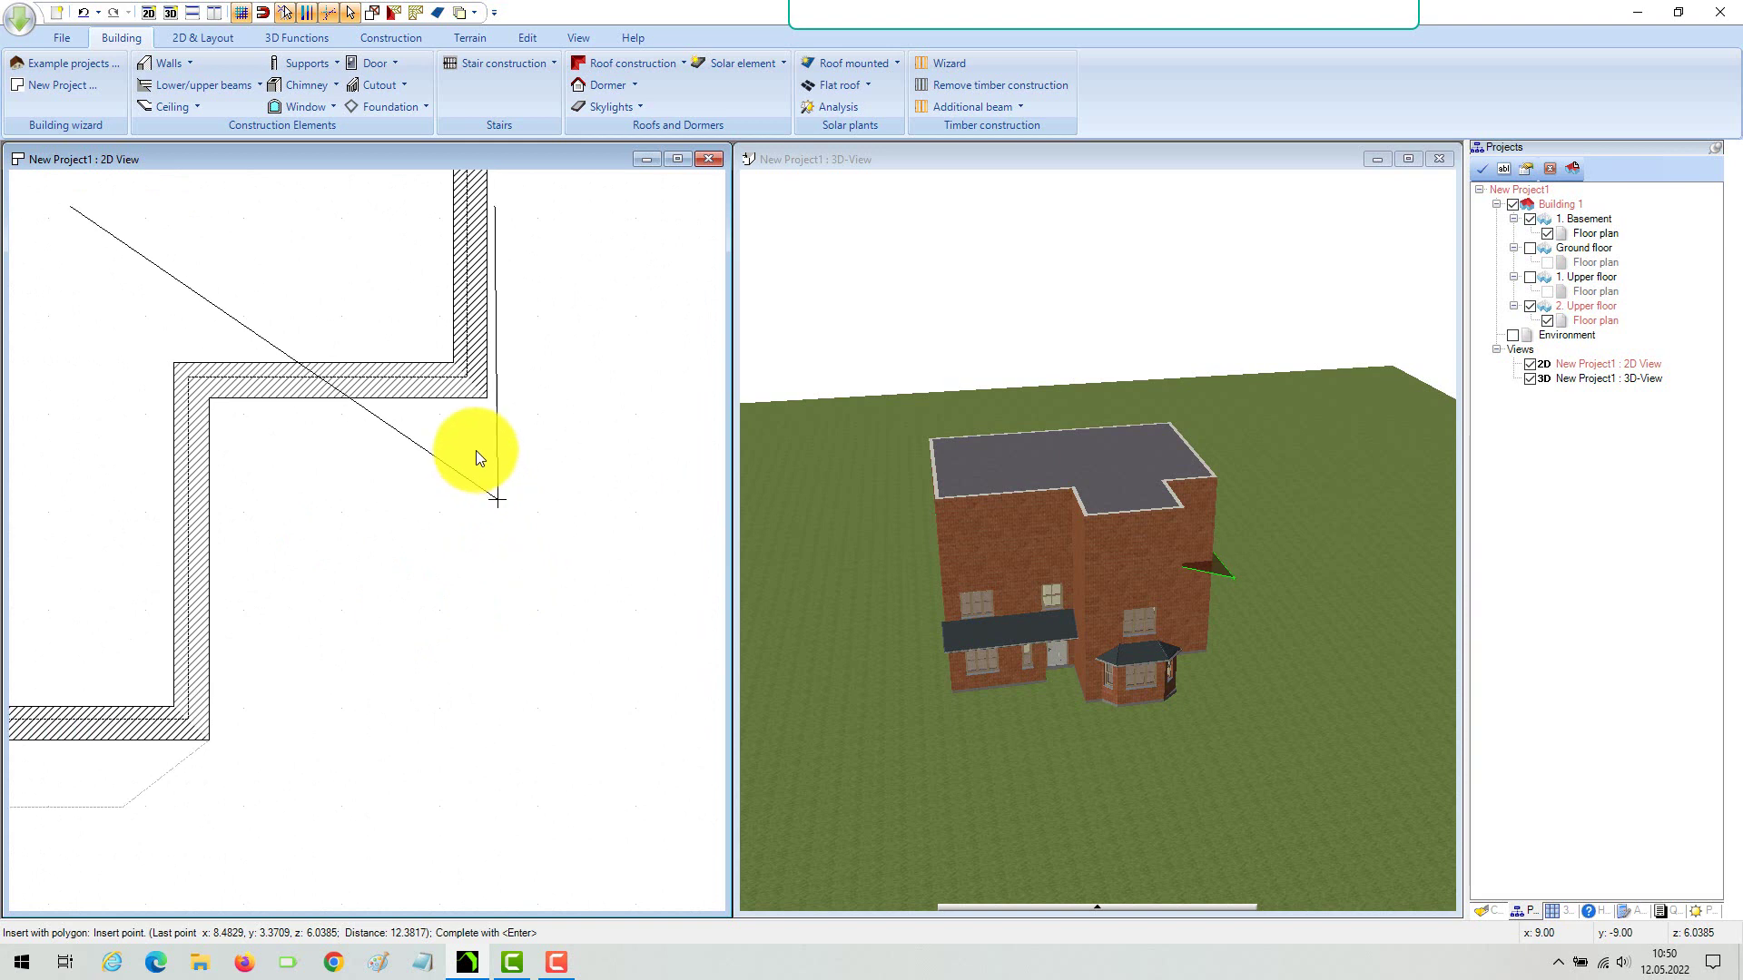
{"action": "left_click", "coordinate": [487, 396]}
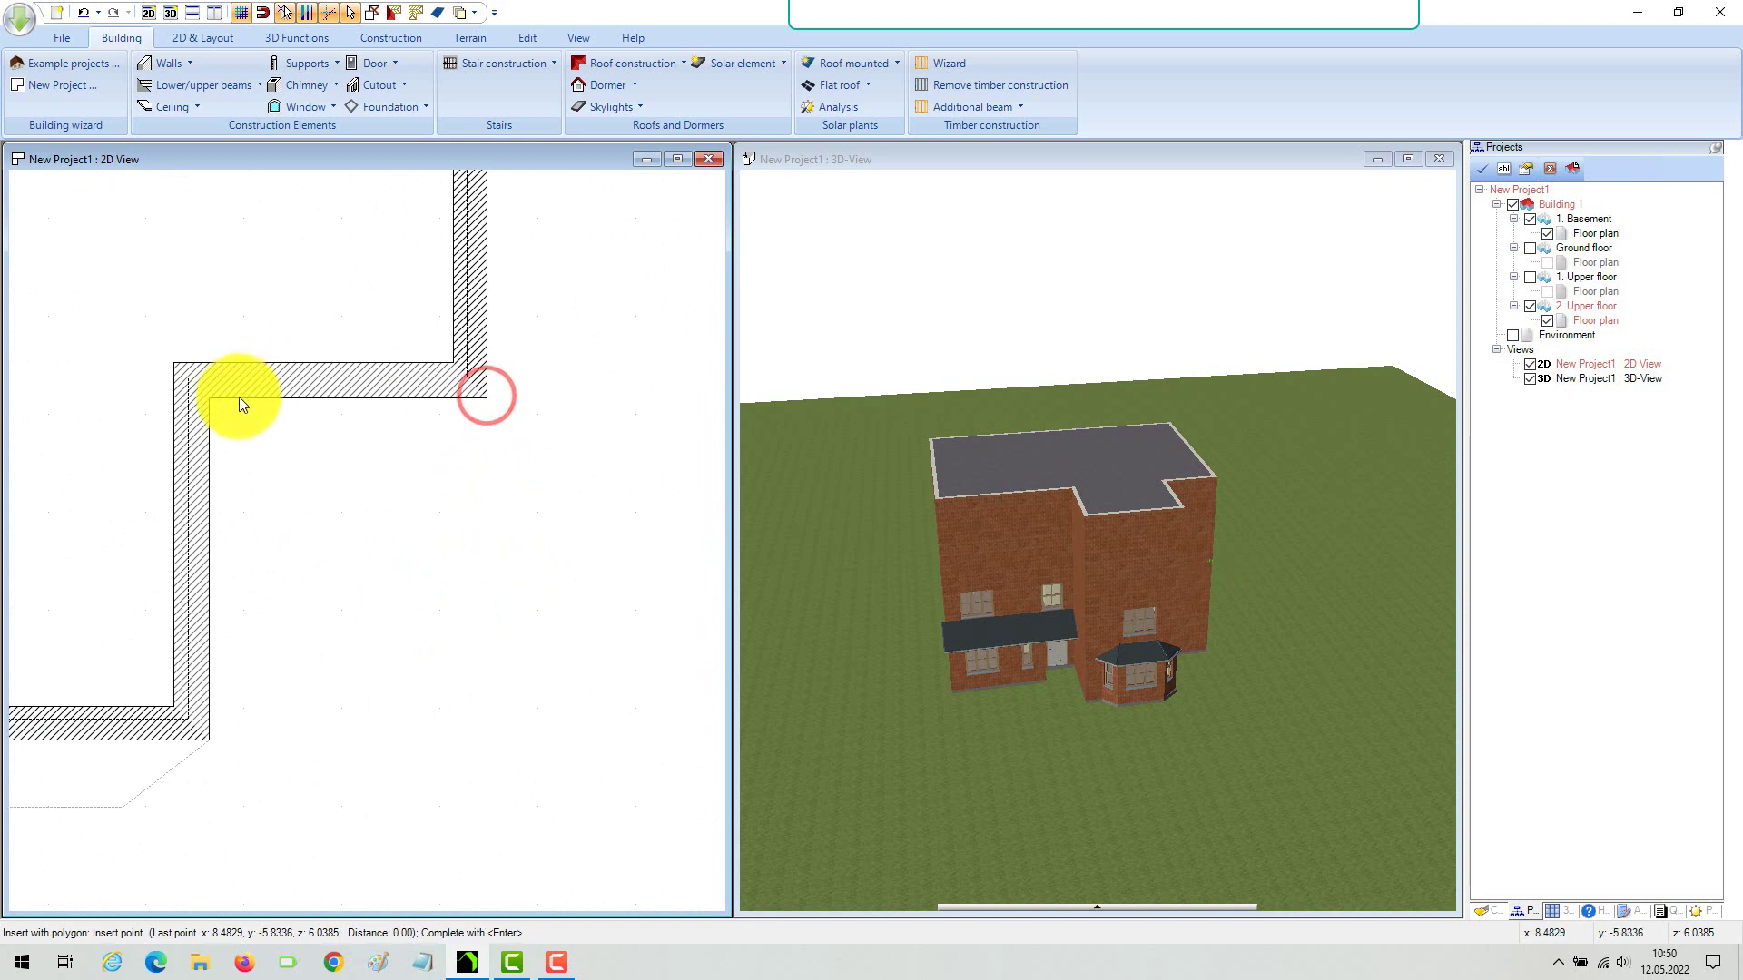
{"action": "left_click", "coordinate": [214, 400]}
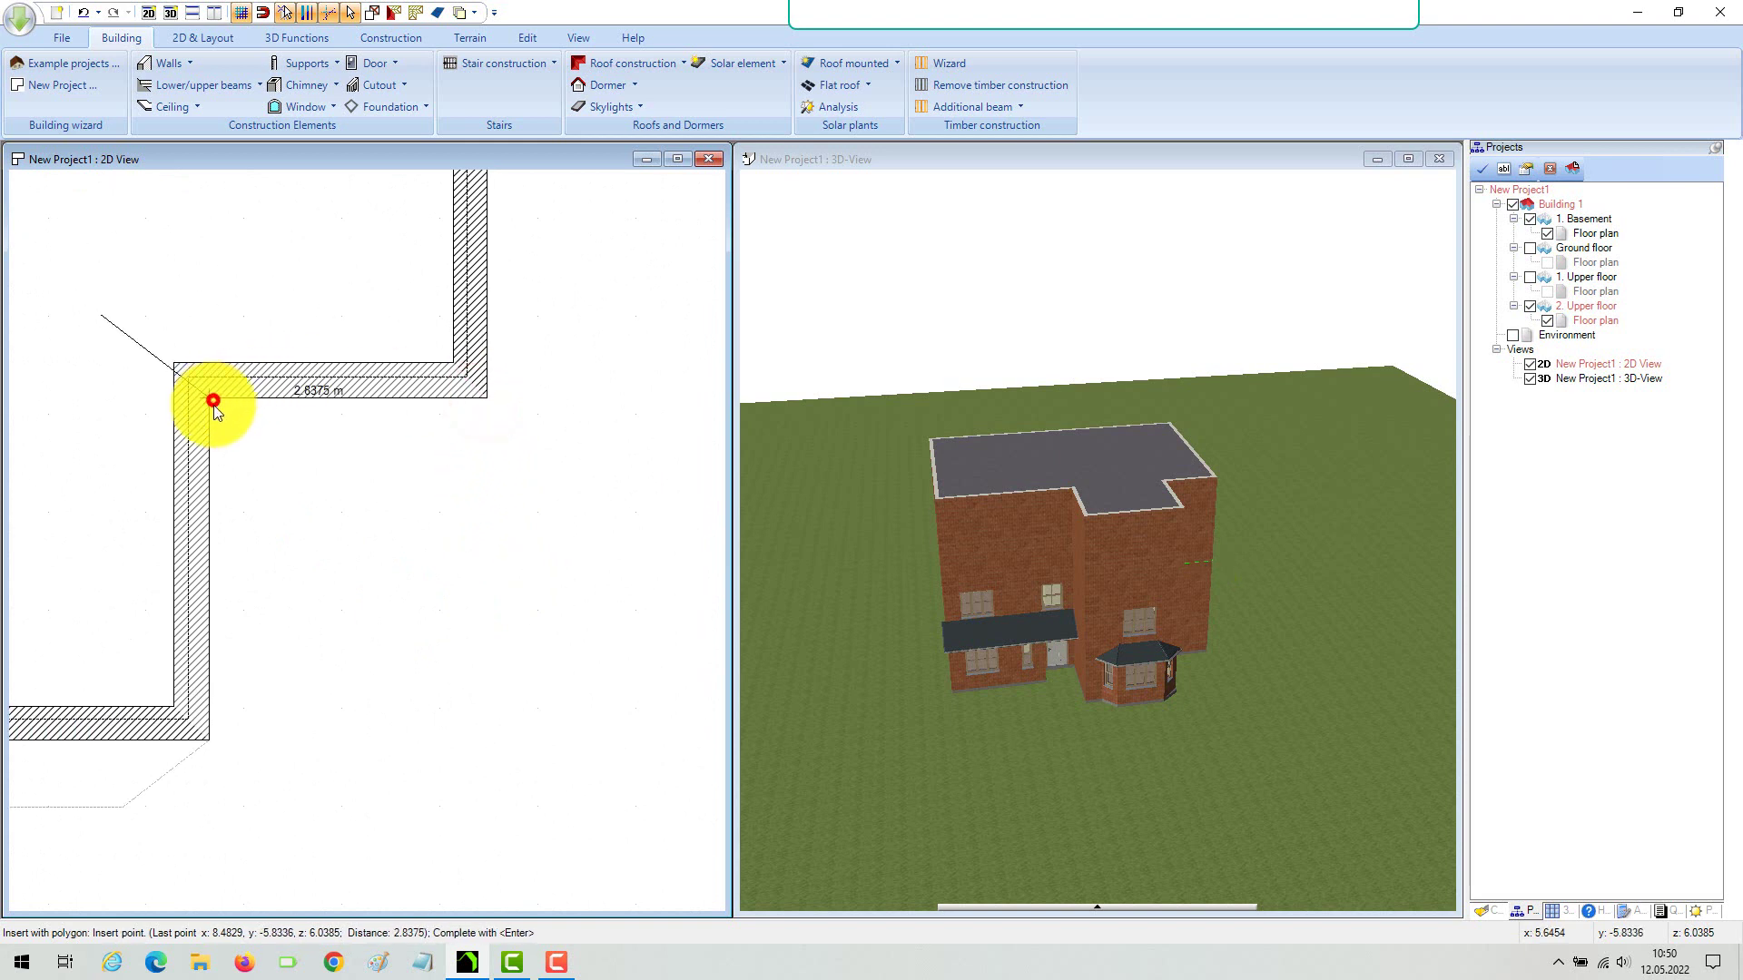
{"action": "left_click", "coordinate": [203, 739]}
{"action": "scroll", "coordinate": [232, 606], "scroll_direction": "down", "scroll_amount": 5}
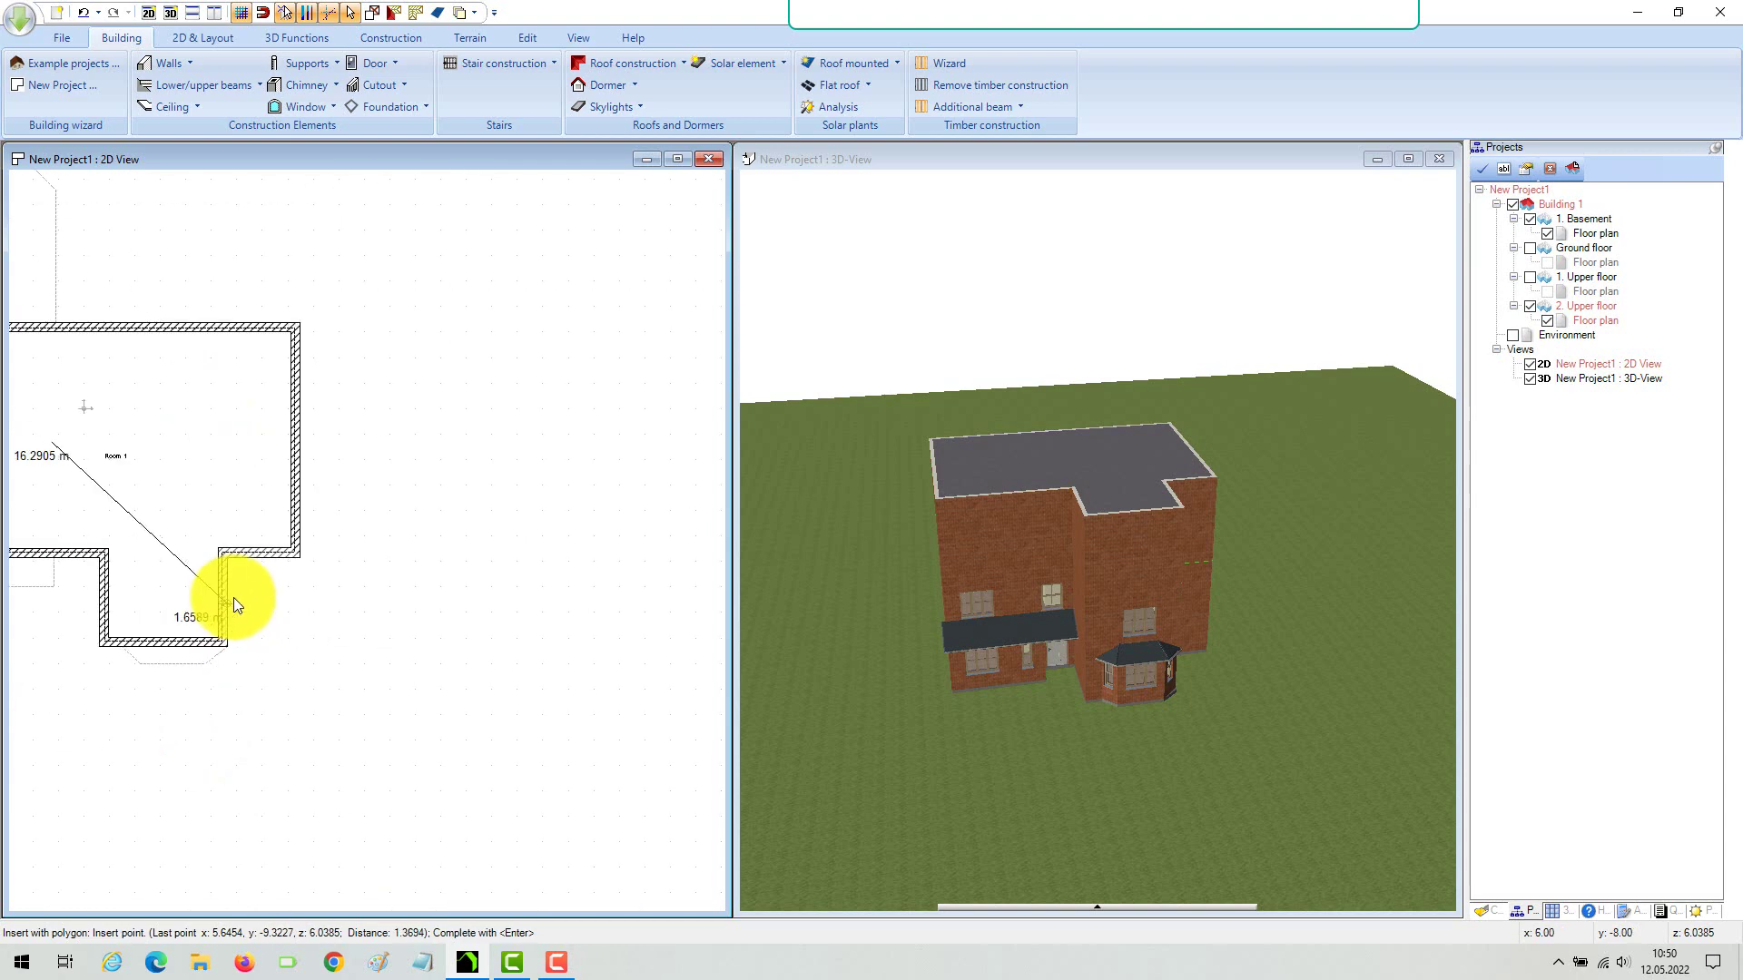
Trace the roof contour around the front projection's left side to the main block's front-left corner and complete the polygon.
{"action": "scroll", "coordinate": [182, 599], "scroll_direction": "up", "scroll_amount": 6}
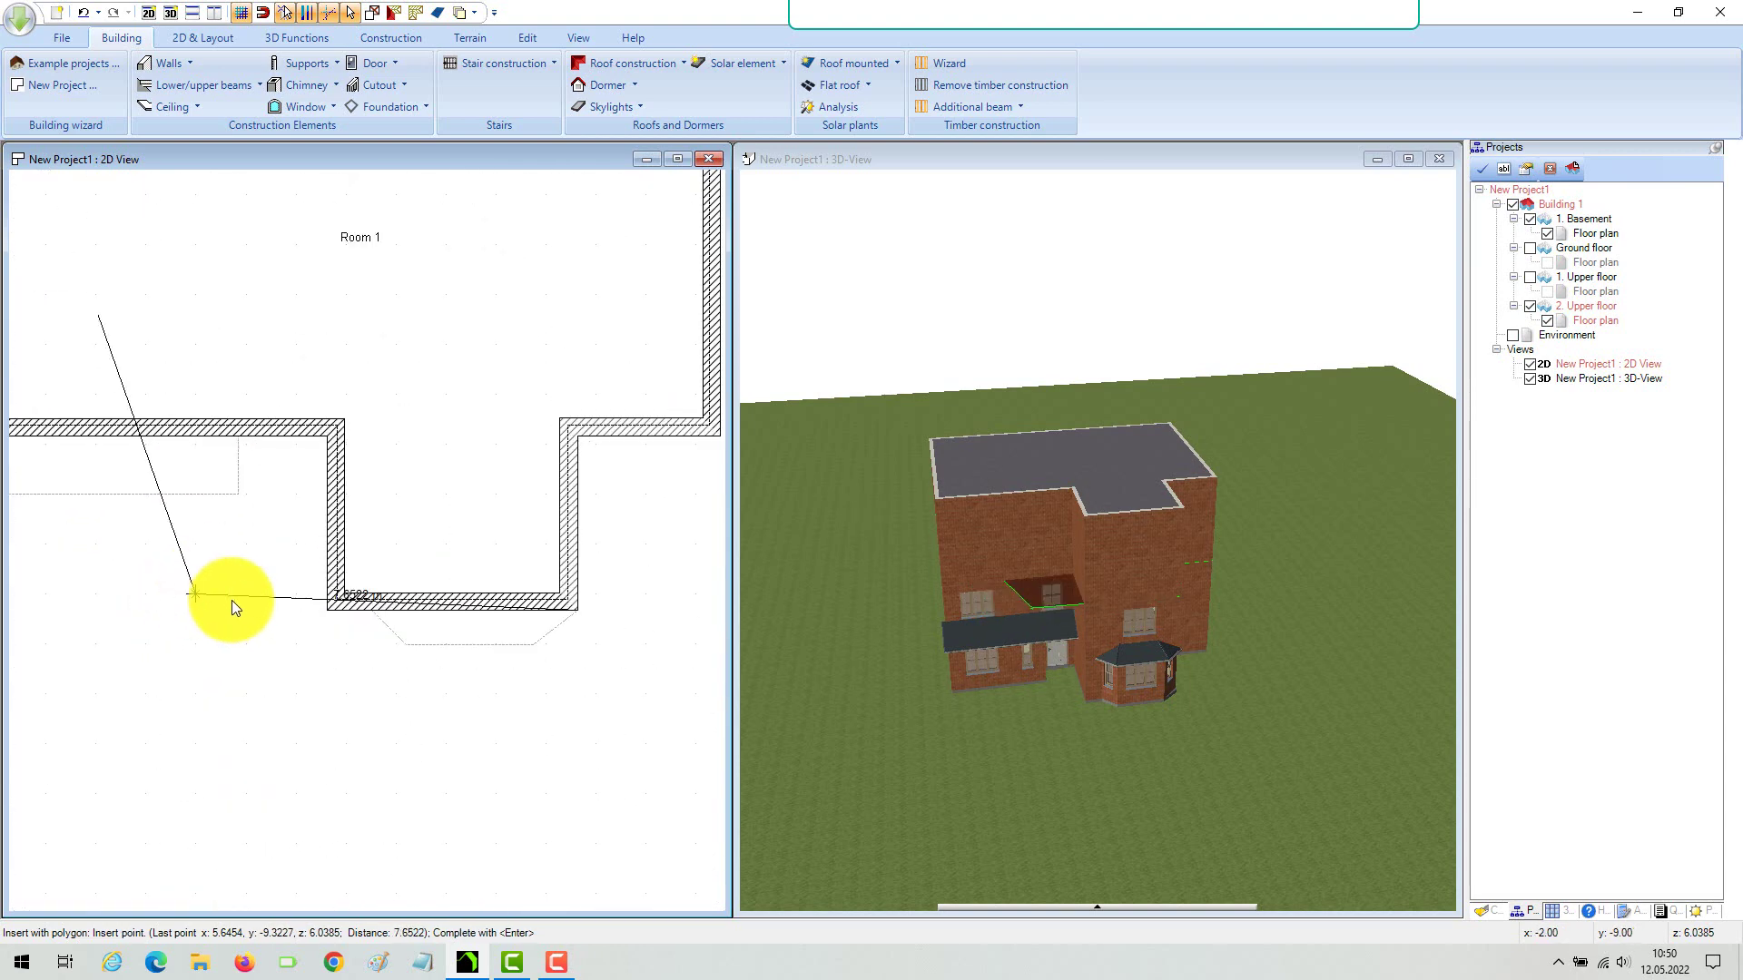
{"action": "scroll", "coordinate": [244, 602], "scroll_direction": "up", "scroll_amount": 2}
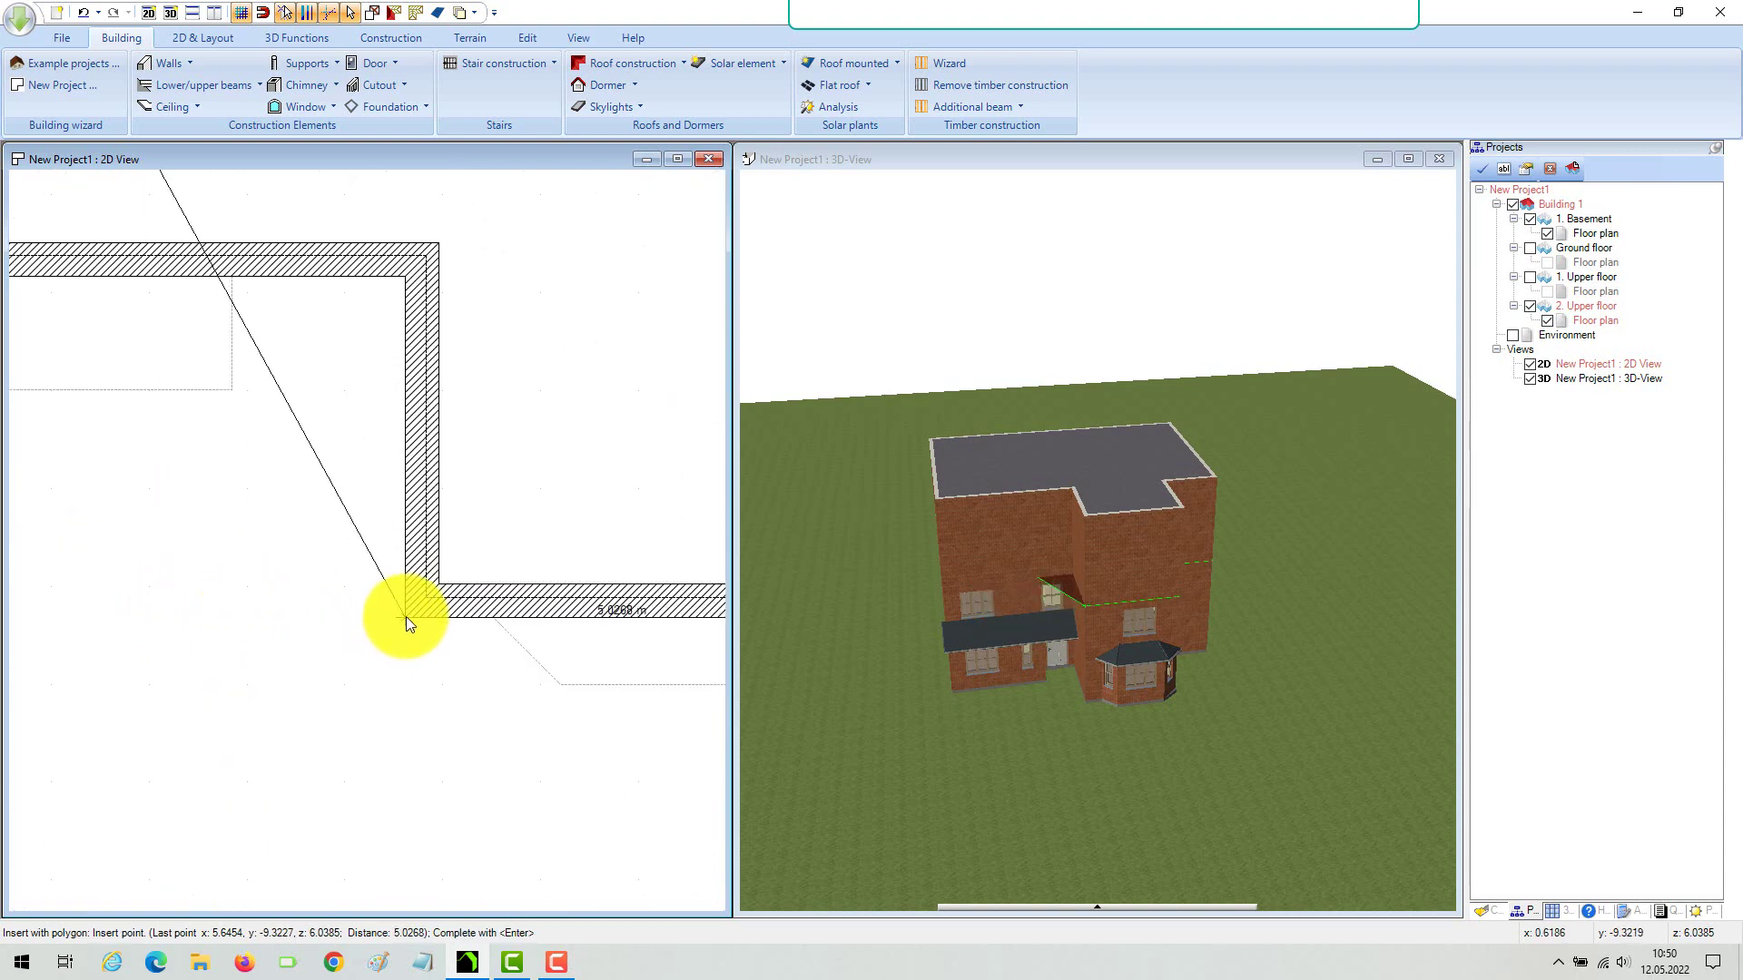
{"action": "left_click", "coordinate": [406, 617]}
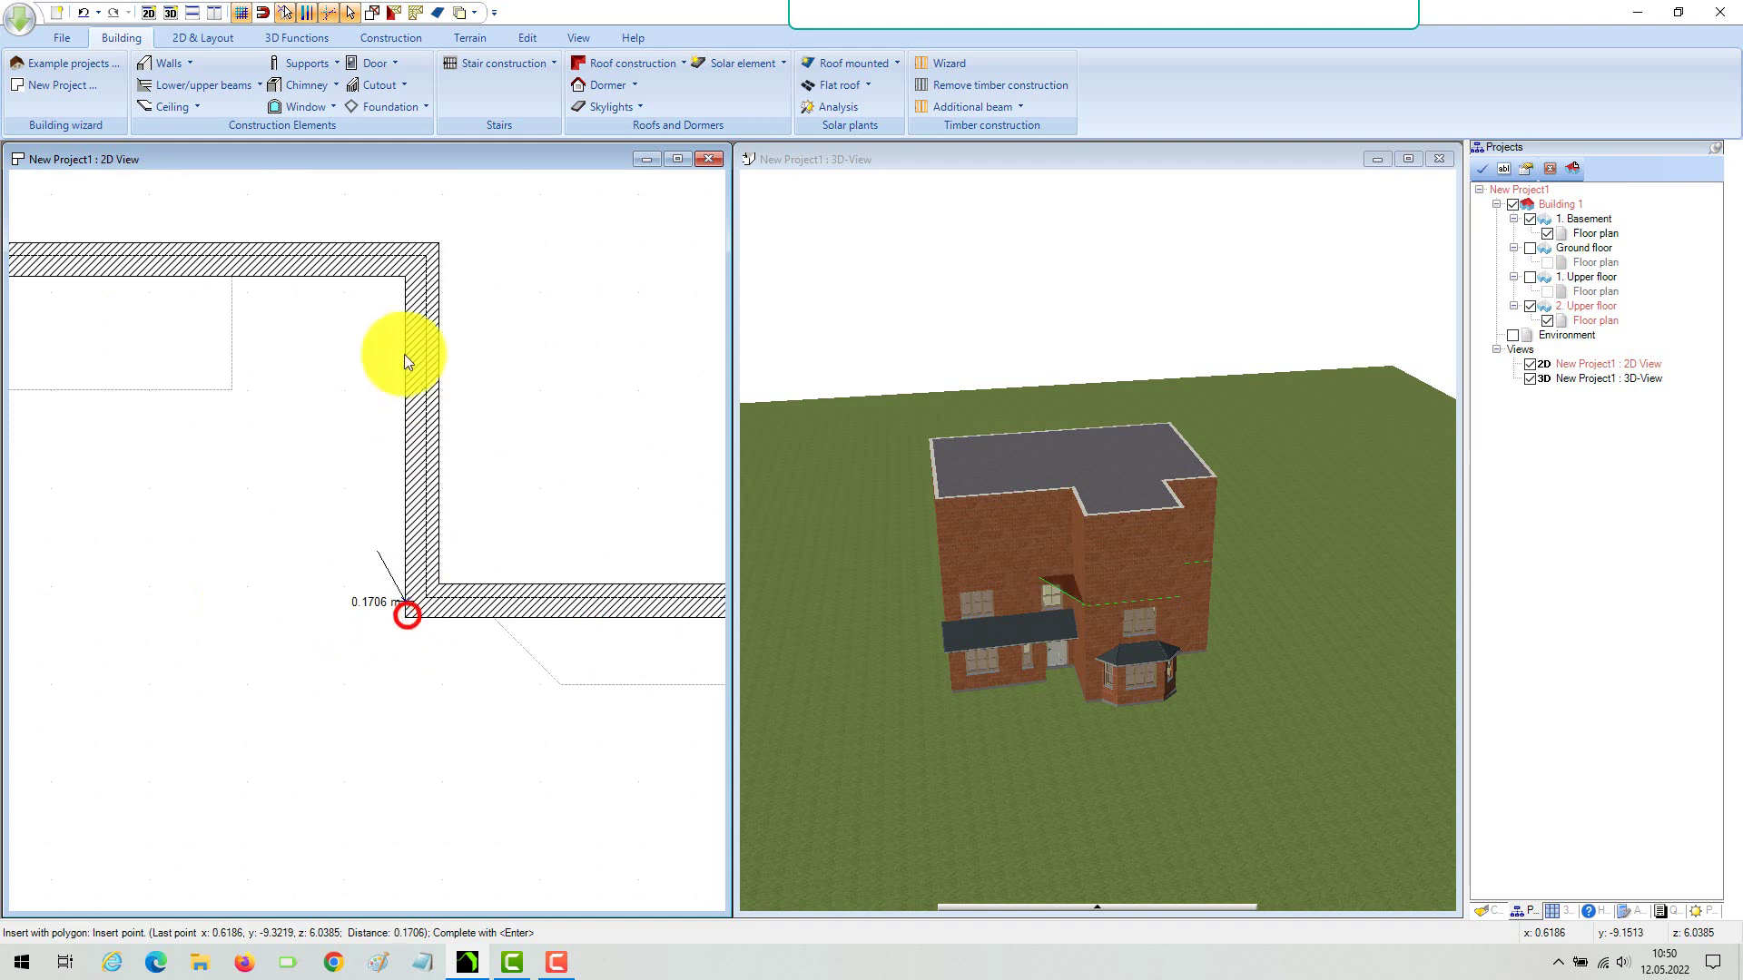
{"action": "left_click", "coordinate": [405, 281]}
{"action": "scroll", "coordinate": [336, 347], "scroll_direction": "down", "scroll_amount": 3}
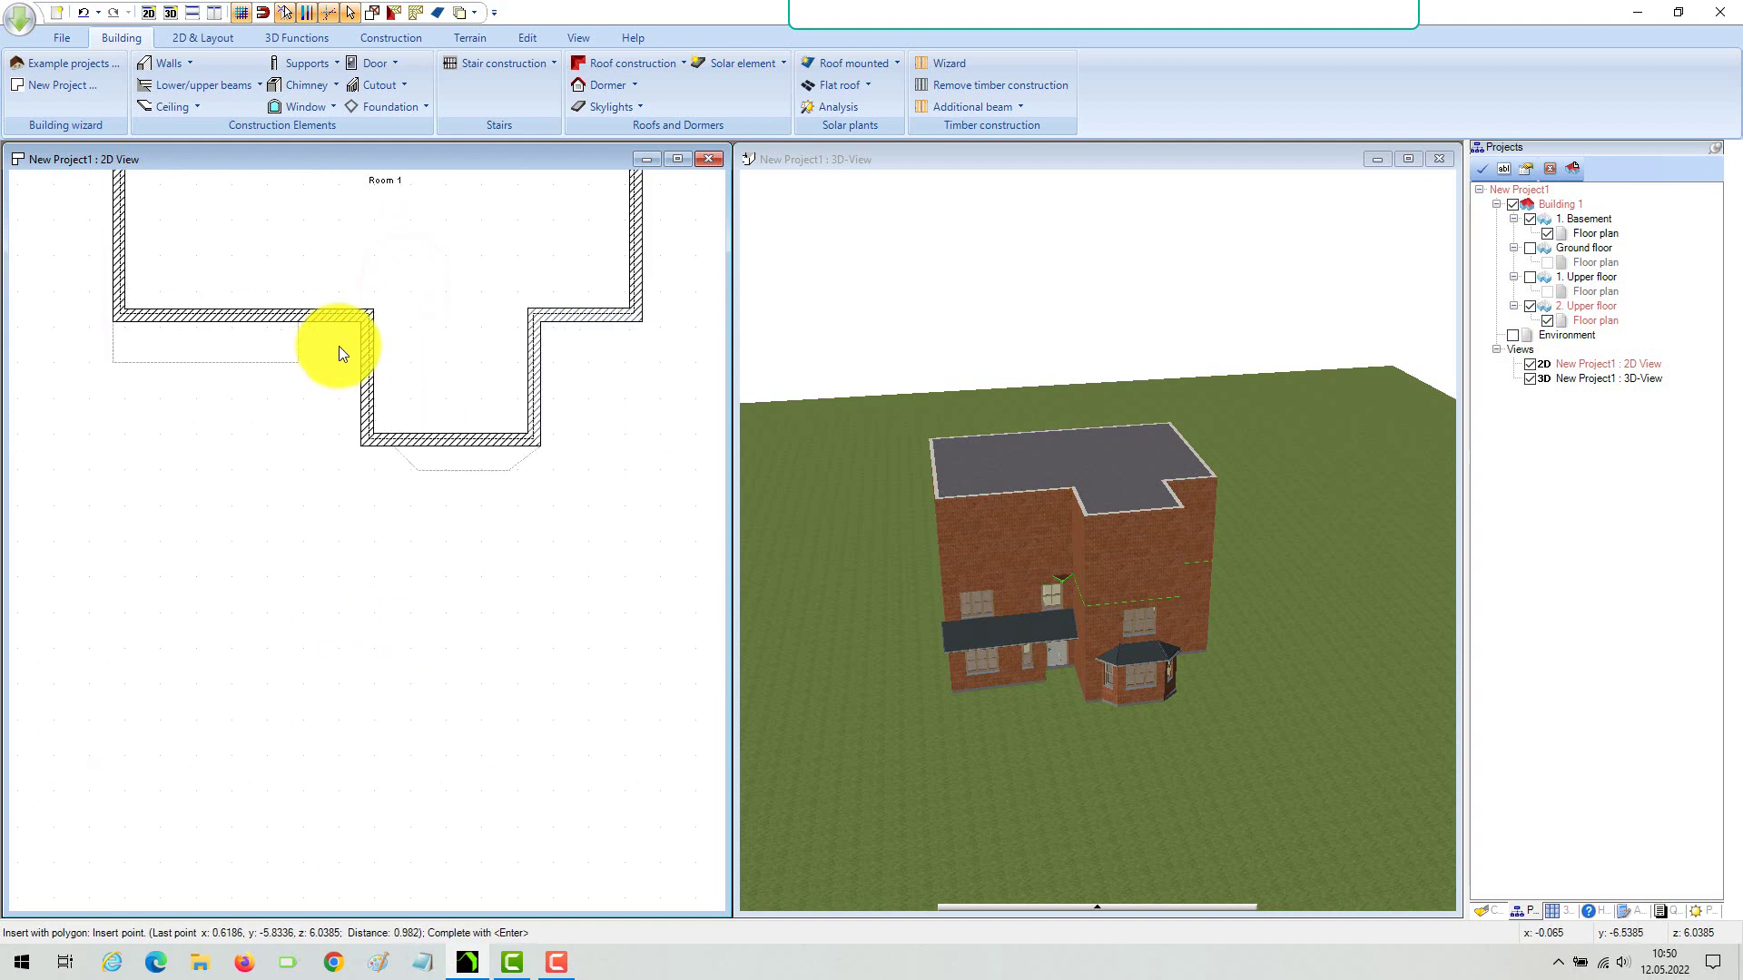
{"action": "scroll", "coordinate": [156, 319], "scroll_direction": "up", "scroll_amount": 5}
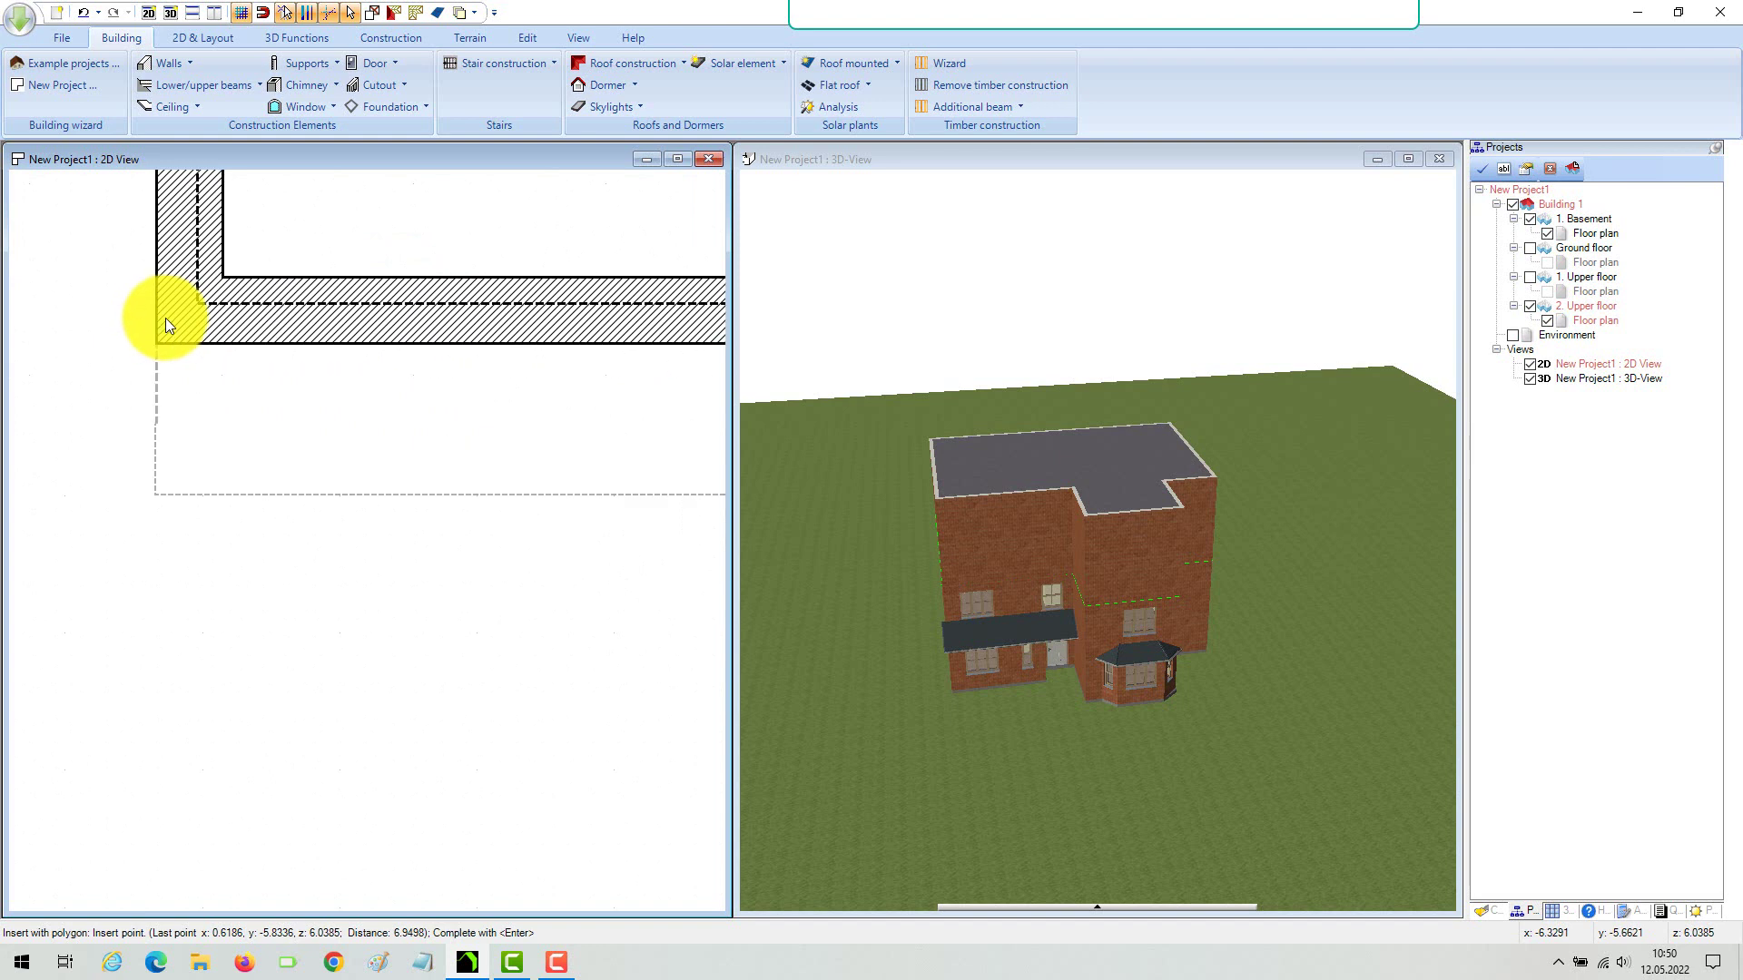
{"action": "left_click", "coordinate": [154, 340]}
{"action": "scroll", "coordinate": [185, 374], "scroll_direction": "down", "scroll_amount": 5}
{"action": "right_click", "coordinate": [111, 305]}
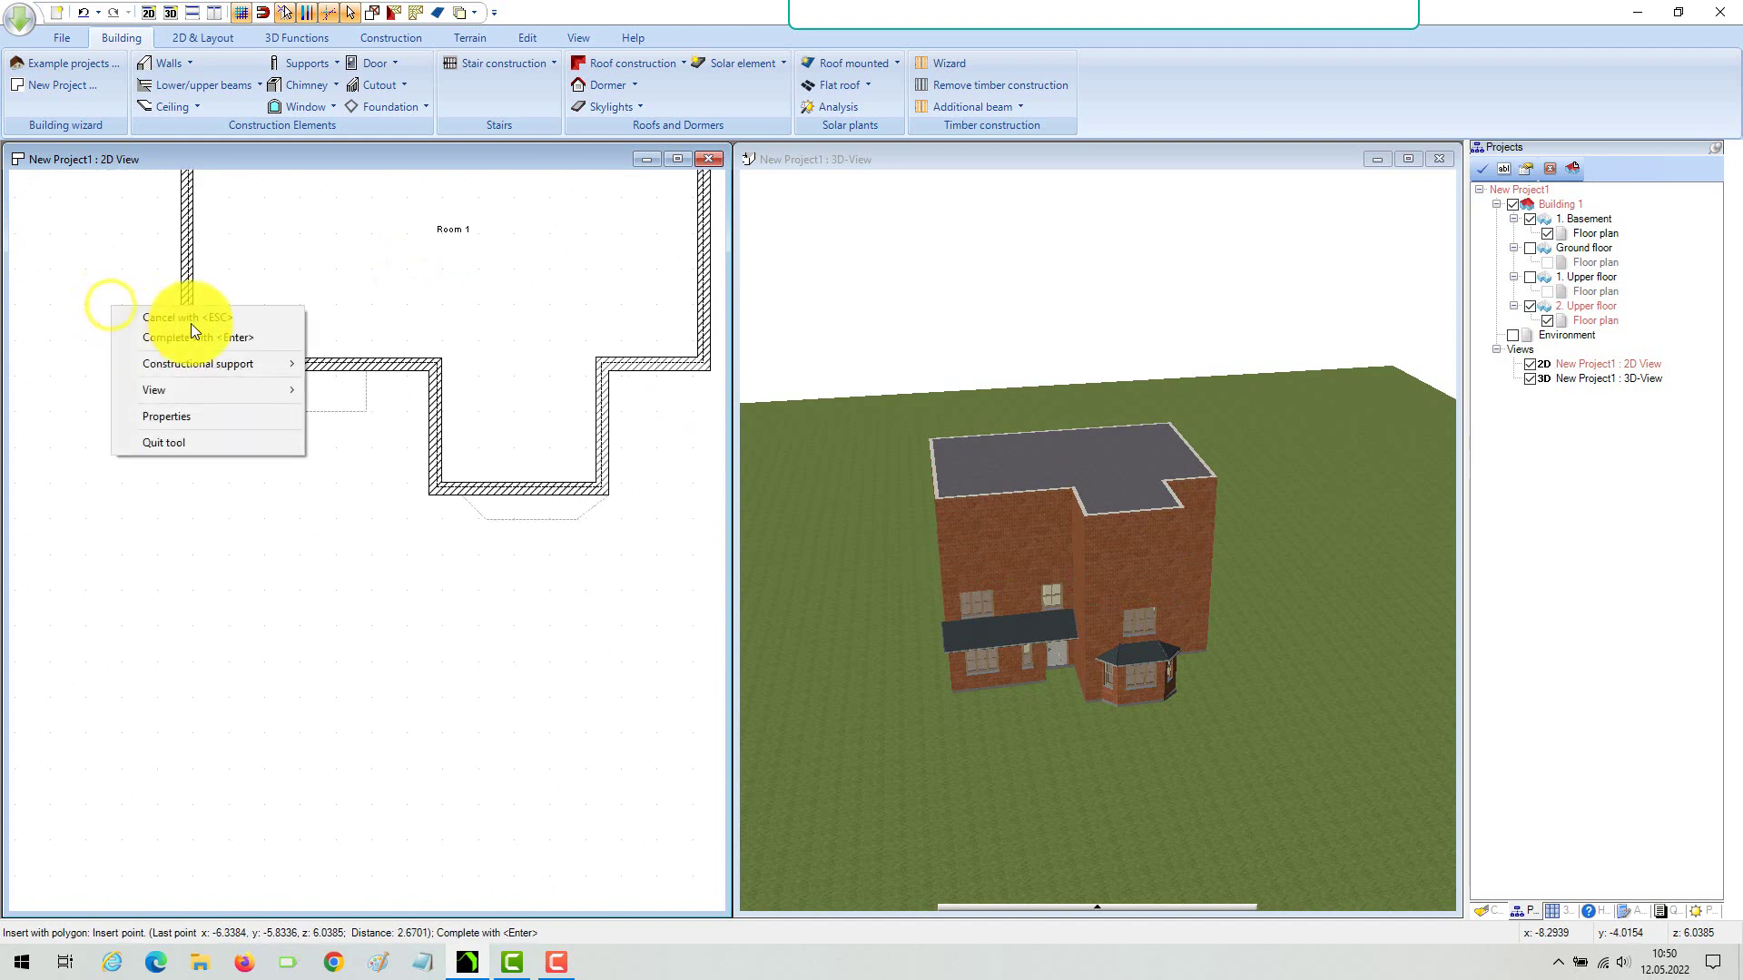
{"action": "left_click", "coordinate": [215, 338]}
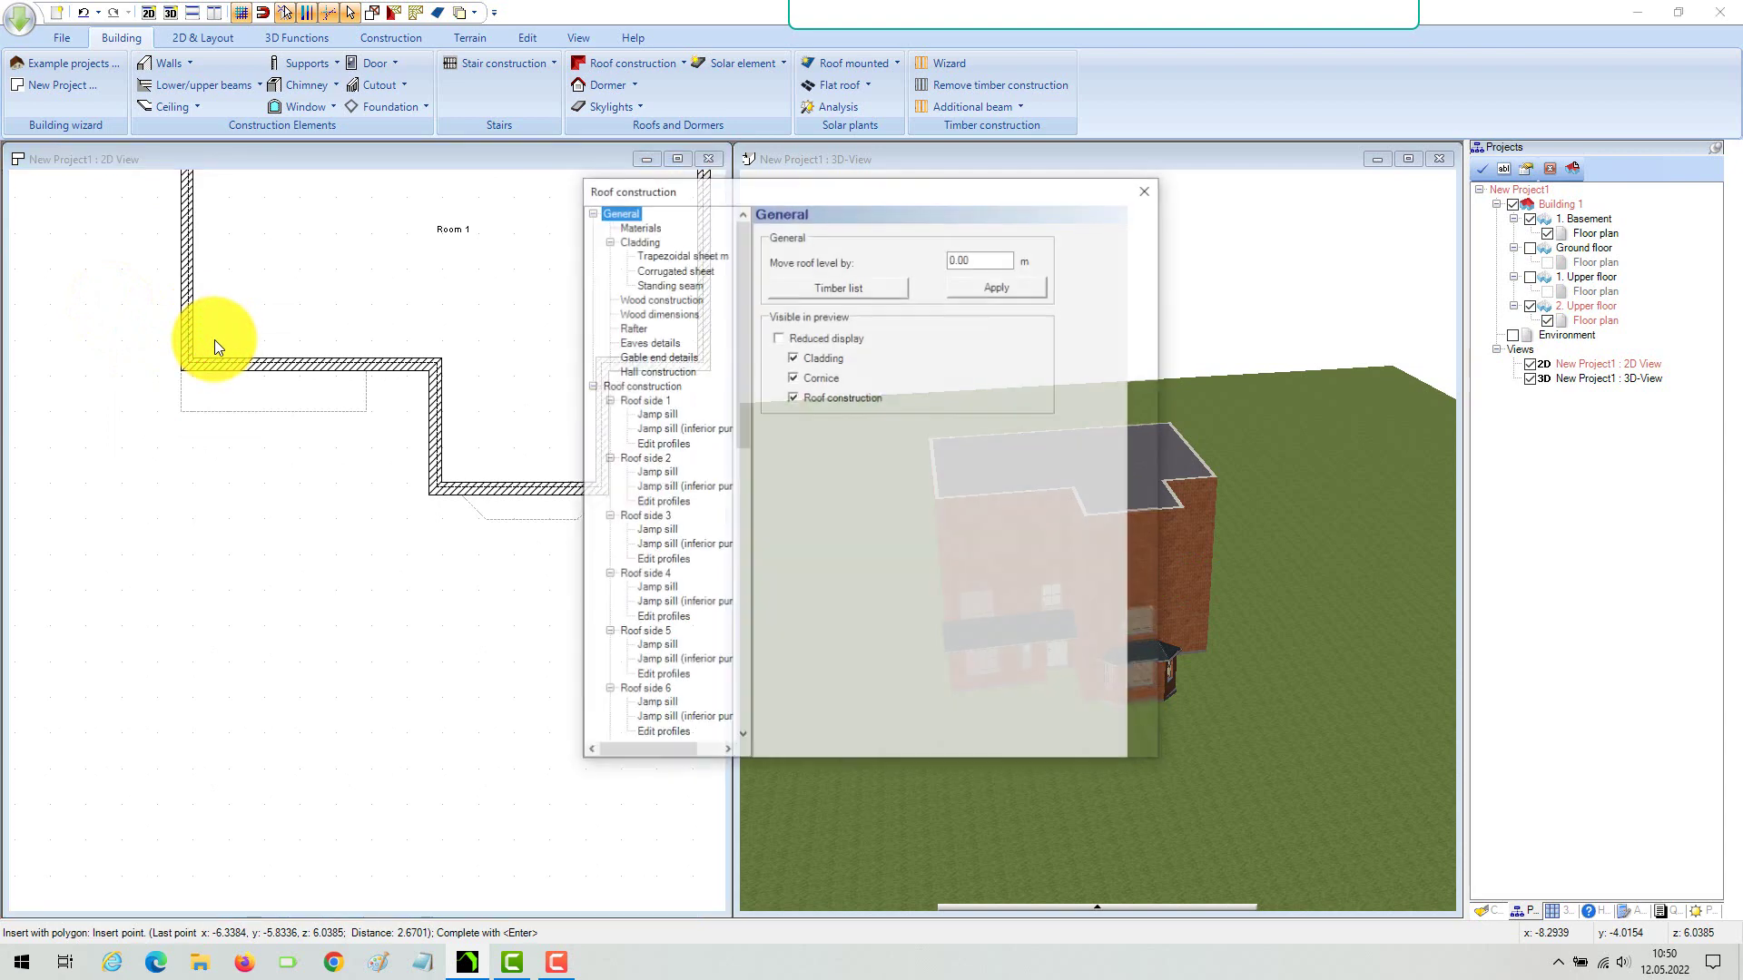
Check the new roof in a widened 3D preview and insert it with the default settings.
{"action": "left_click", "coordinate": [1142, 746]}
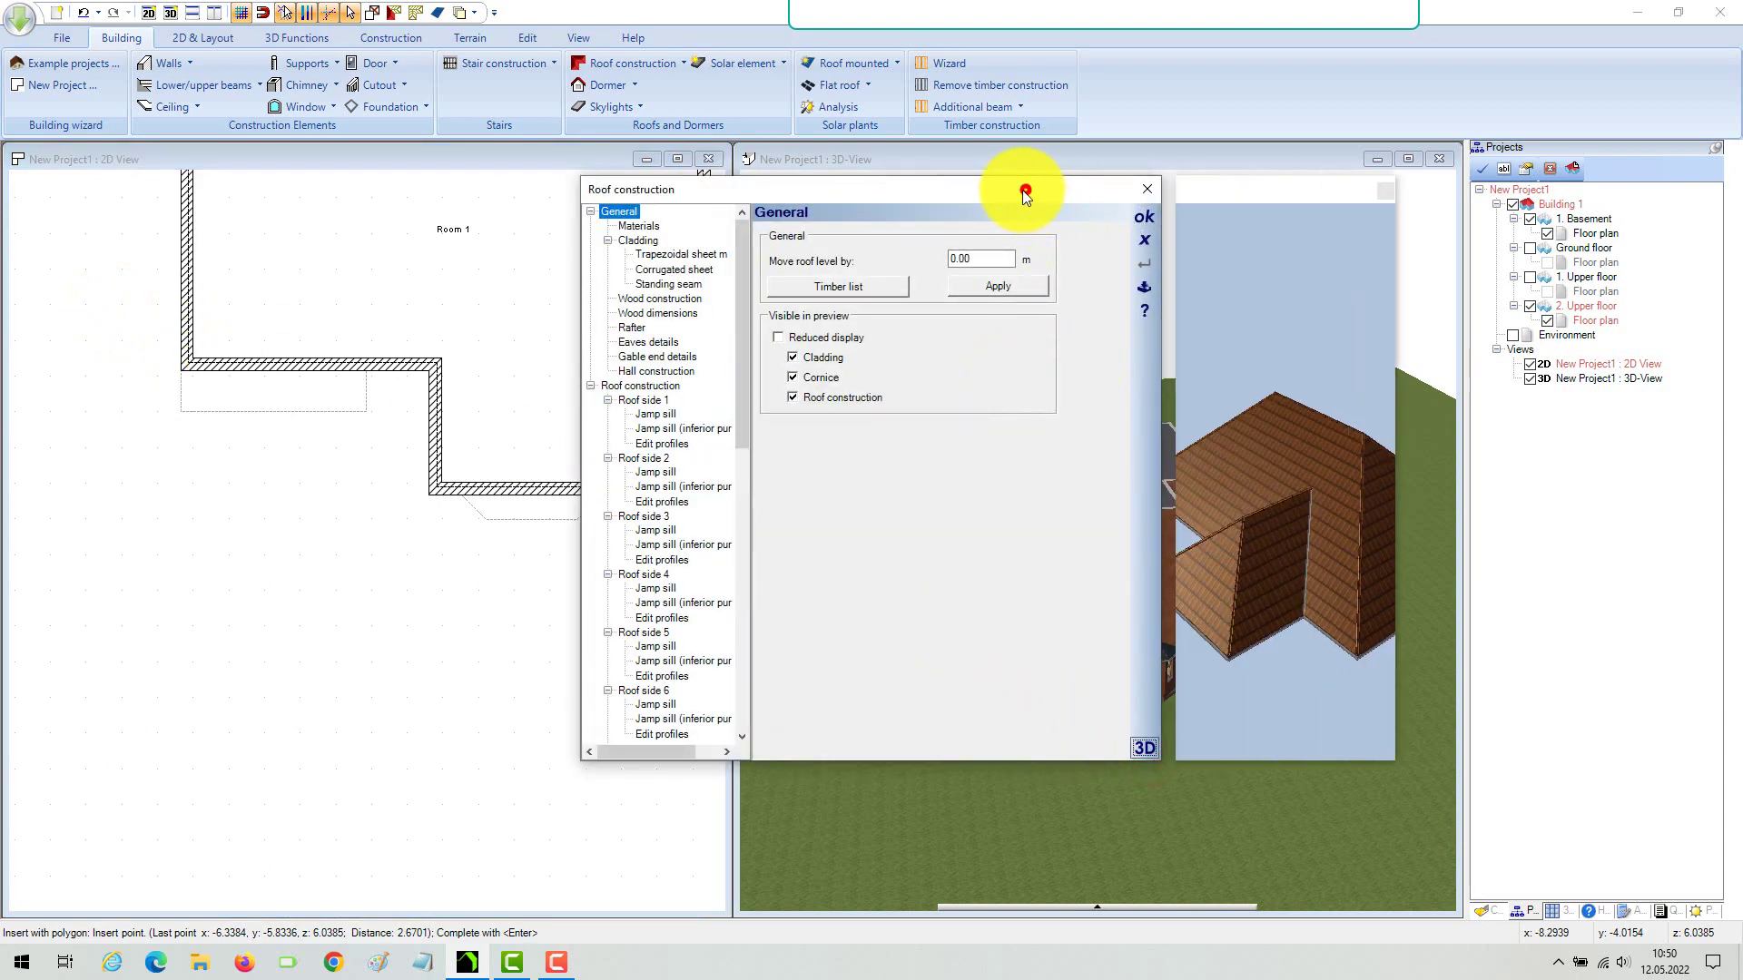
{"action": "left_click_drag", "start_coordinate": [1021, 190], "coordinate": [857, 184]}
{"action": "mouse_move", "coordinate": [1222, 420]}
{"action": "left_mouse_down"}
{"action": "mouse_move", "coordinate": [1389, 417]}
{"action": "mouse_move", "coordinate": [1240, 402]}
{"action": "mouse_move", "coordinate": [1315, 402]}
{"action": "left_mouse_up"}
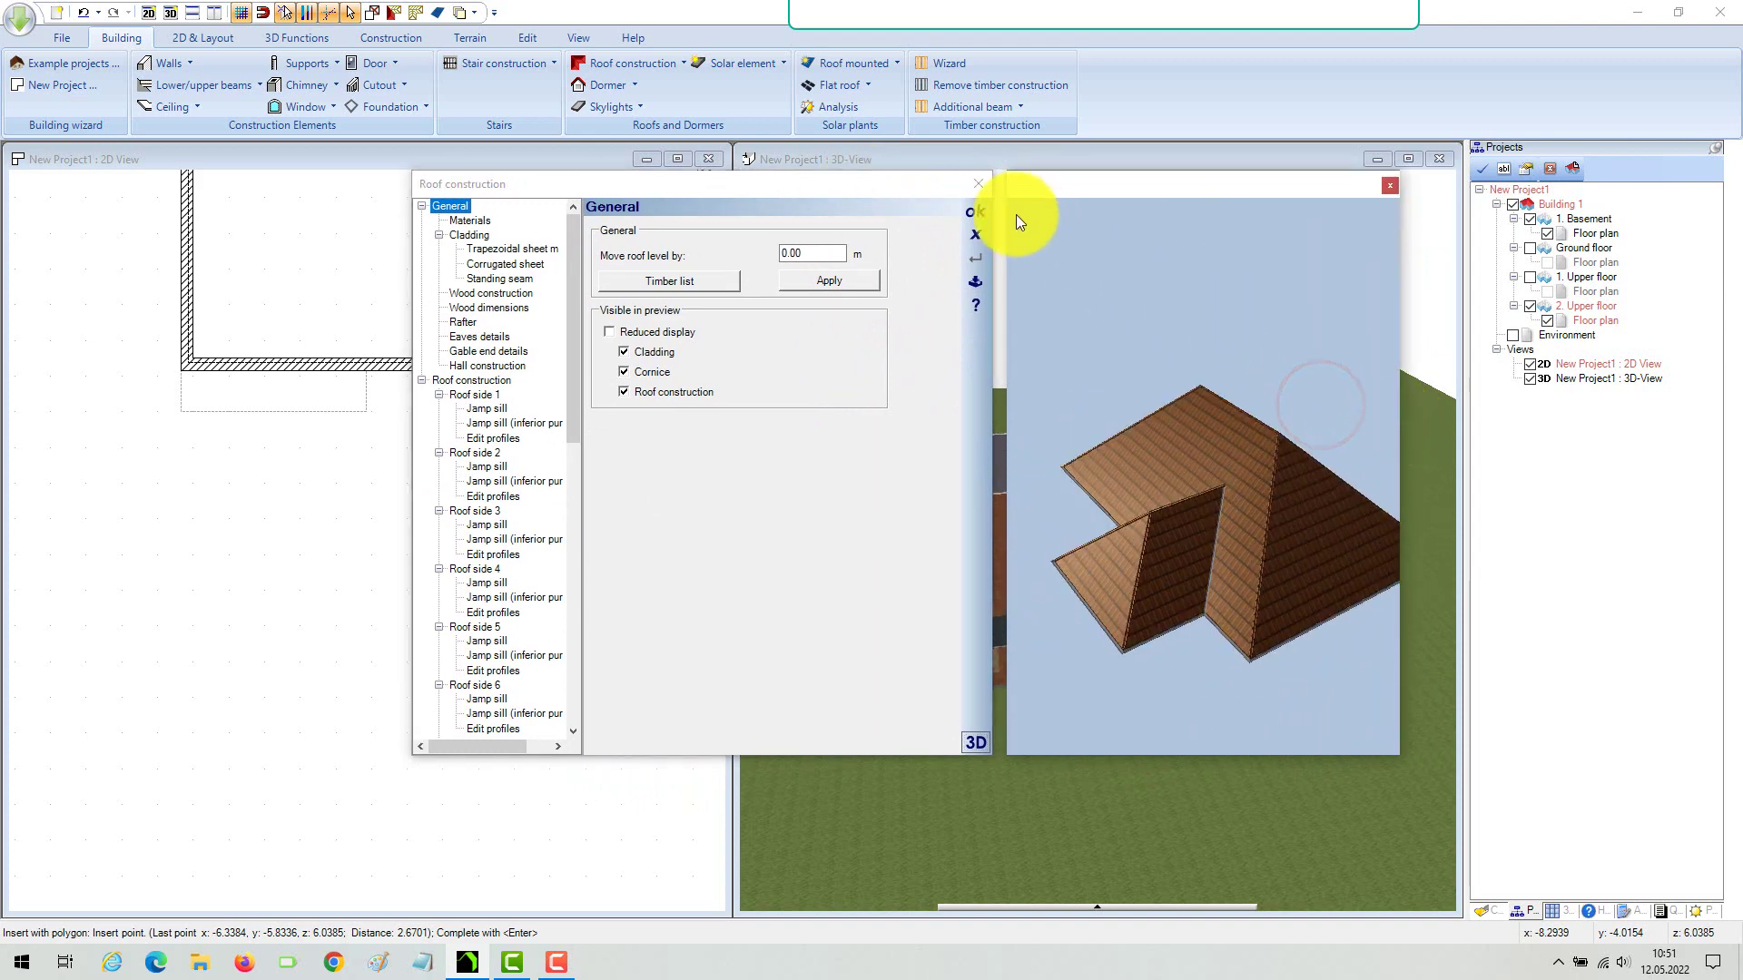
{"action": "left_click", "coordinate": [976, 212]}
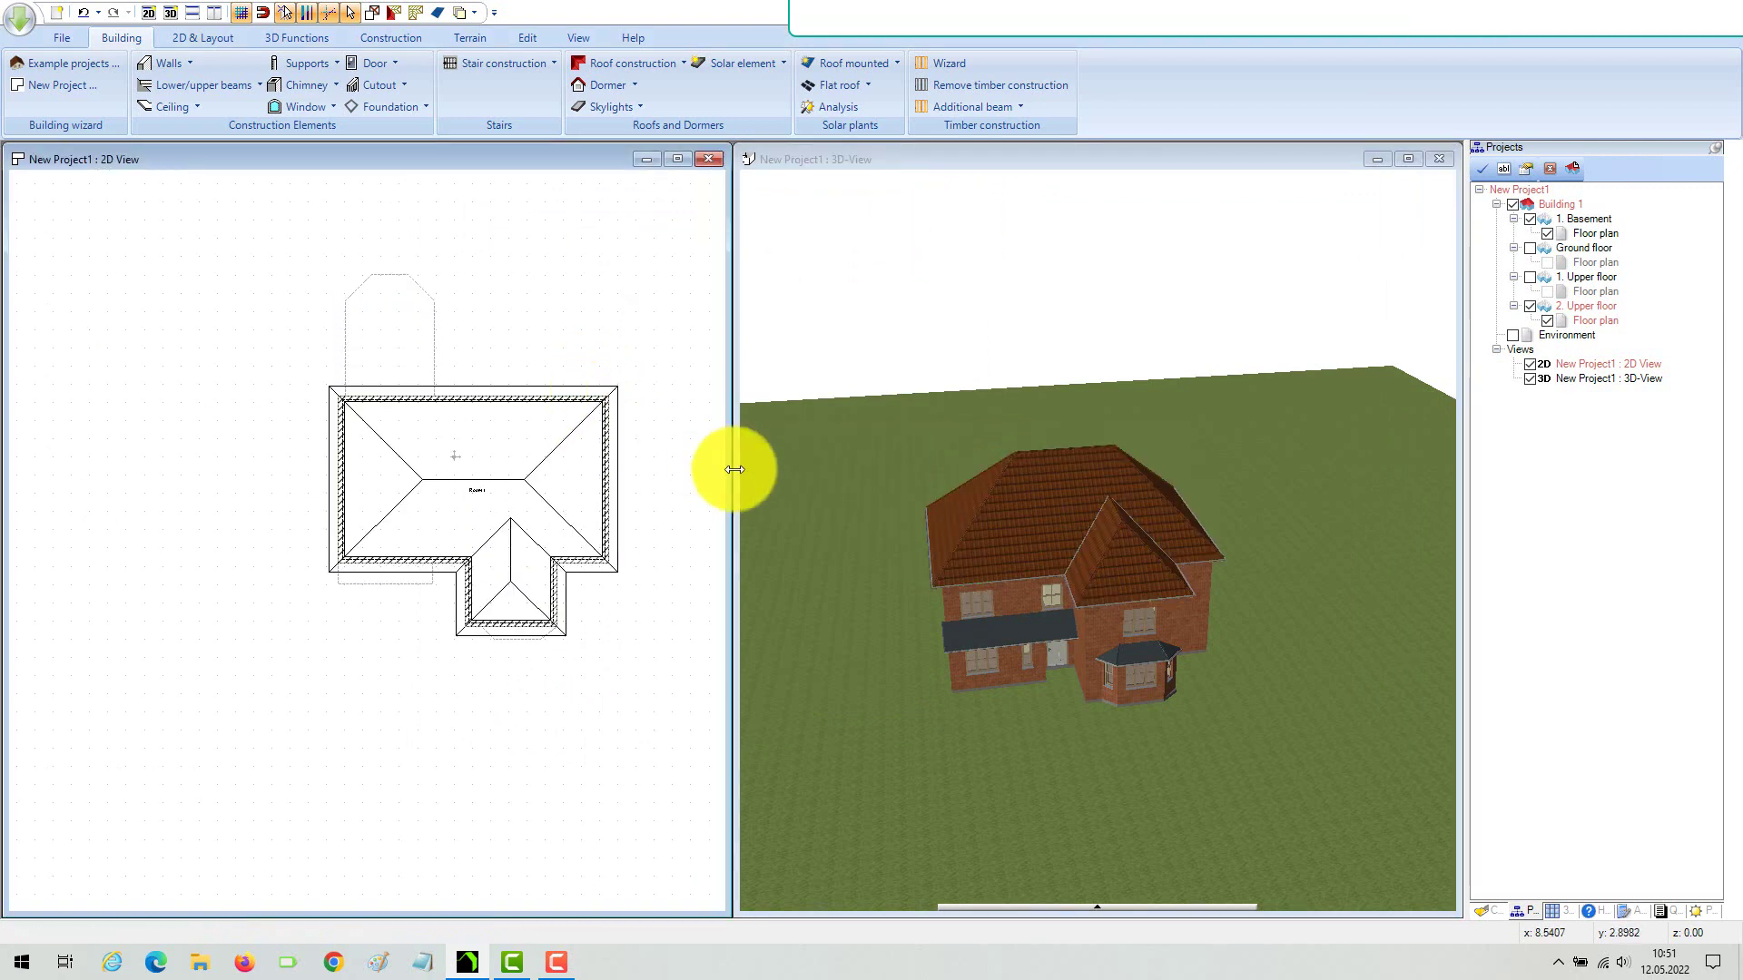
Reopen the inserted roof's construction settings and show a widened 3D preview beside them.
{"action": "left_click", "coordinate": [1053, 523]}
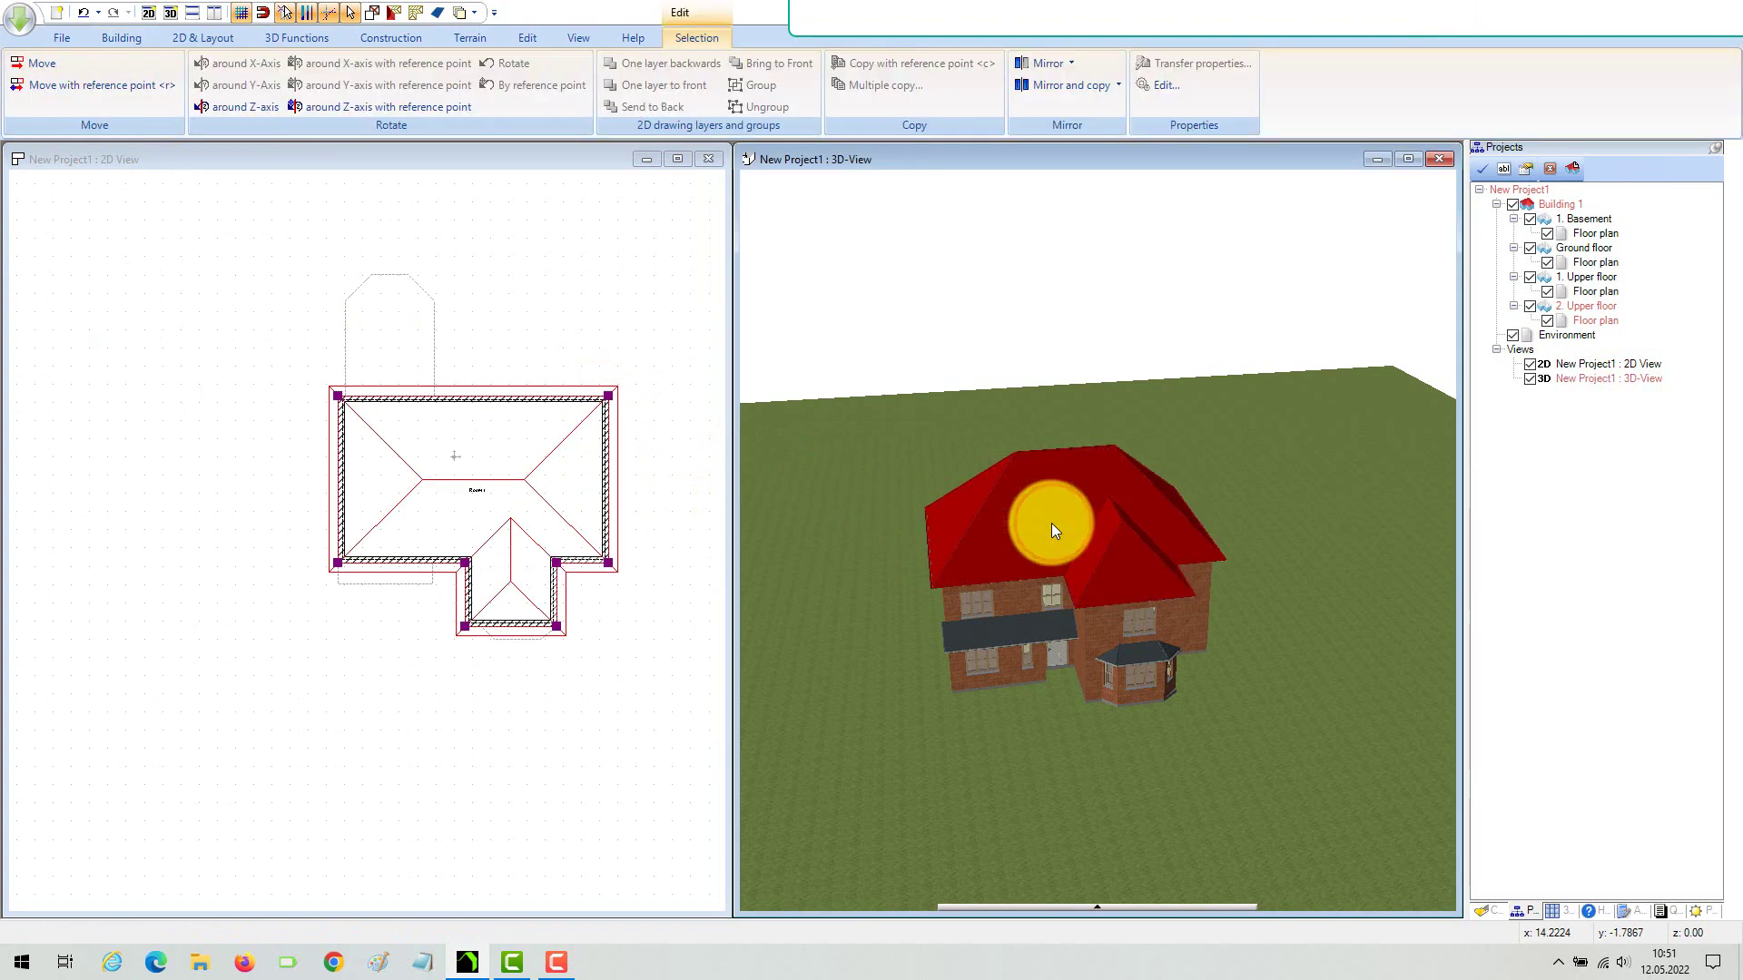
{"action": "double_click", "coordinate": [1051, 523]}
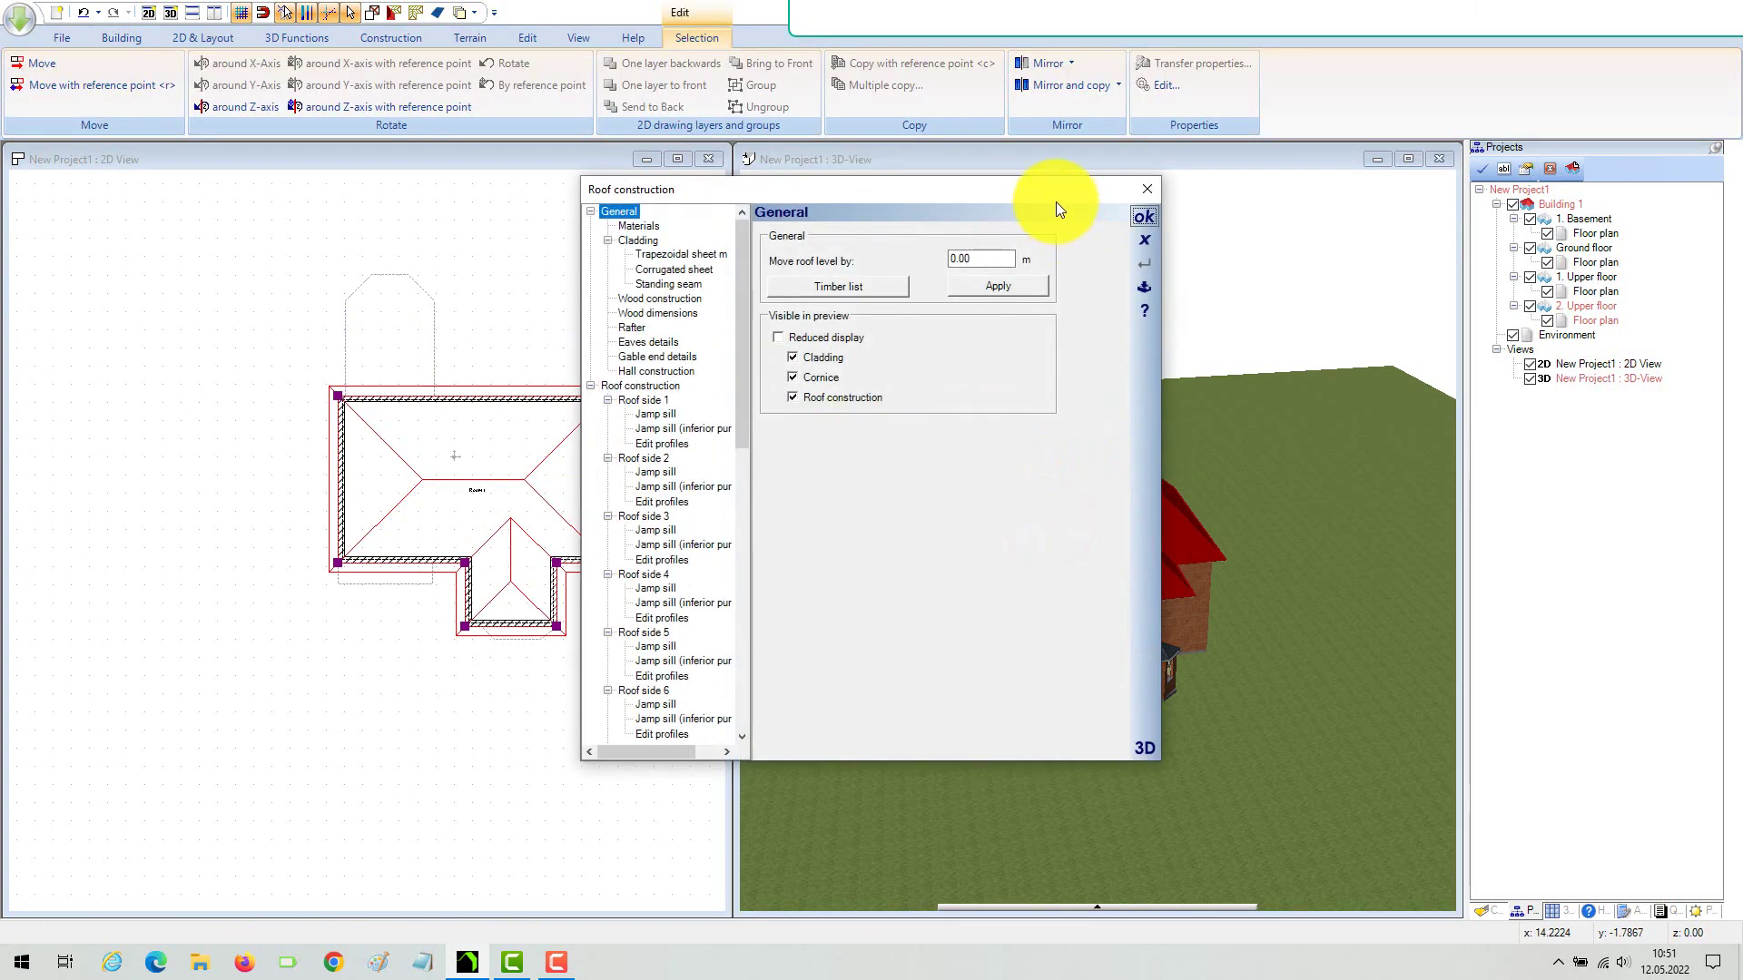
{"action": "left_click_drag", "start_coordinate": [804, 182], "coordinate": [543, 169]}
{"action": "left_click", "coordinate": [884, 728]}
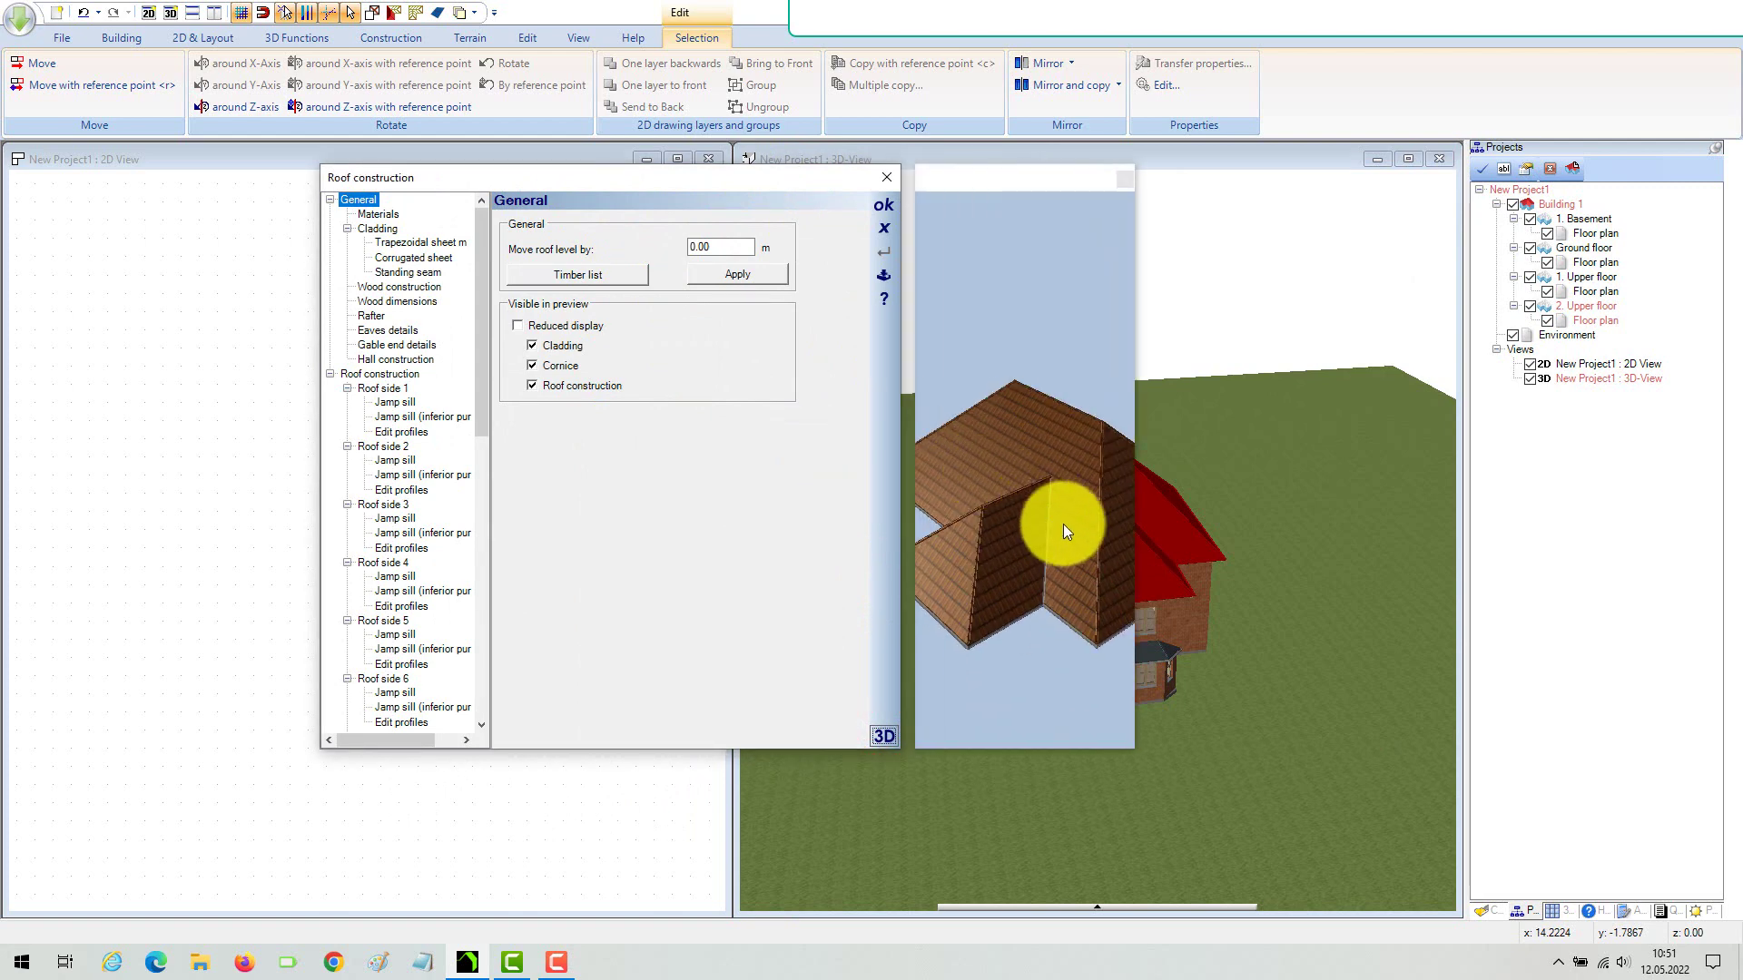
{"action": "left_click_drag", "start_coordinate": [1133, 499], "coordinate": [1312, 476]}
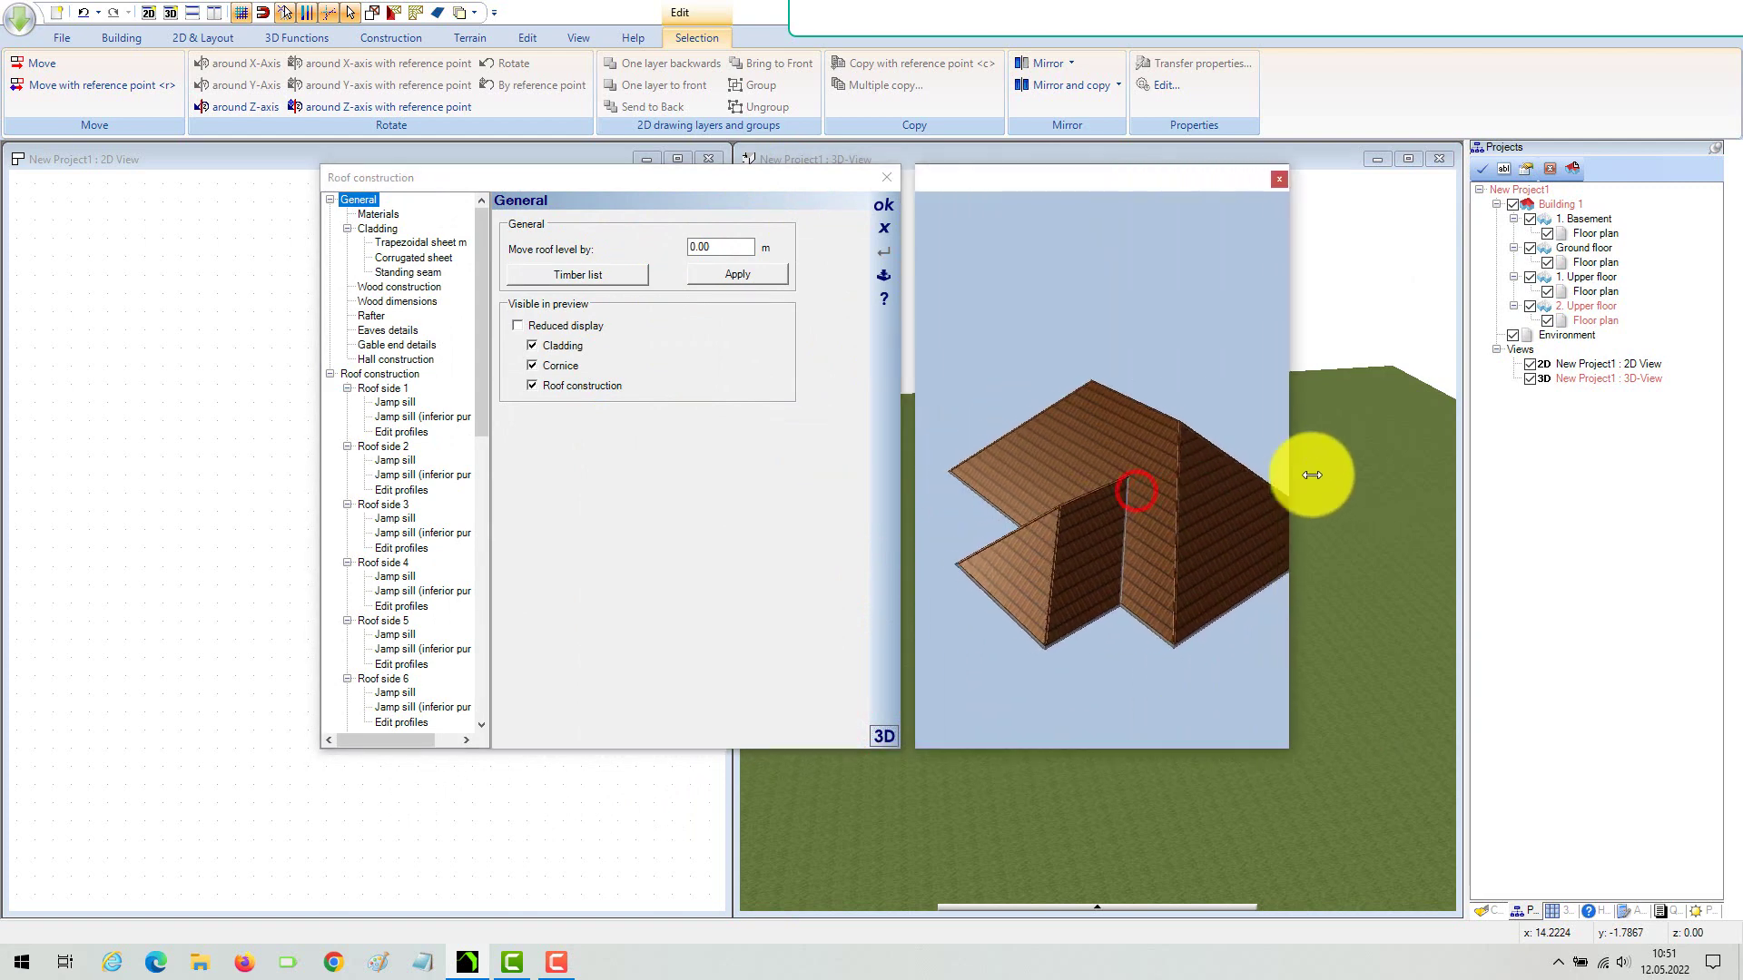
Set the profile of roof side 6, at one end of the main roof, to Gable.
{"action": "left_click_drag", "start_coordinate": [1282, 400], "coordinate": [1191, 487]}
{"action": "left_click", "coordinate": [1178, 529]}
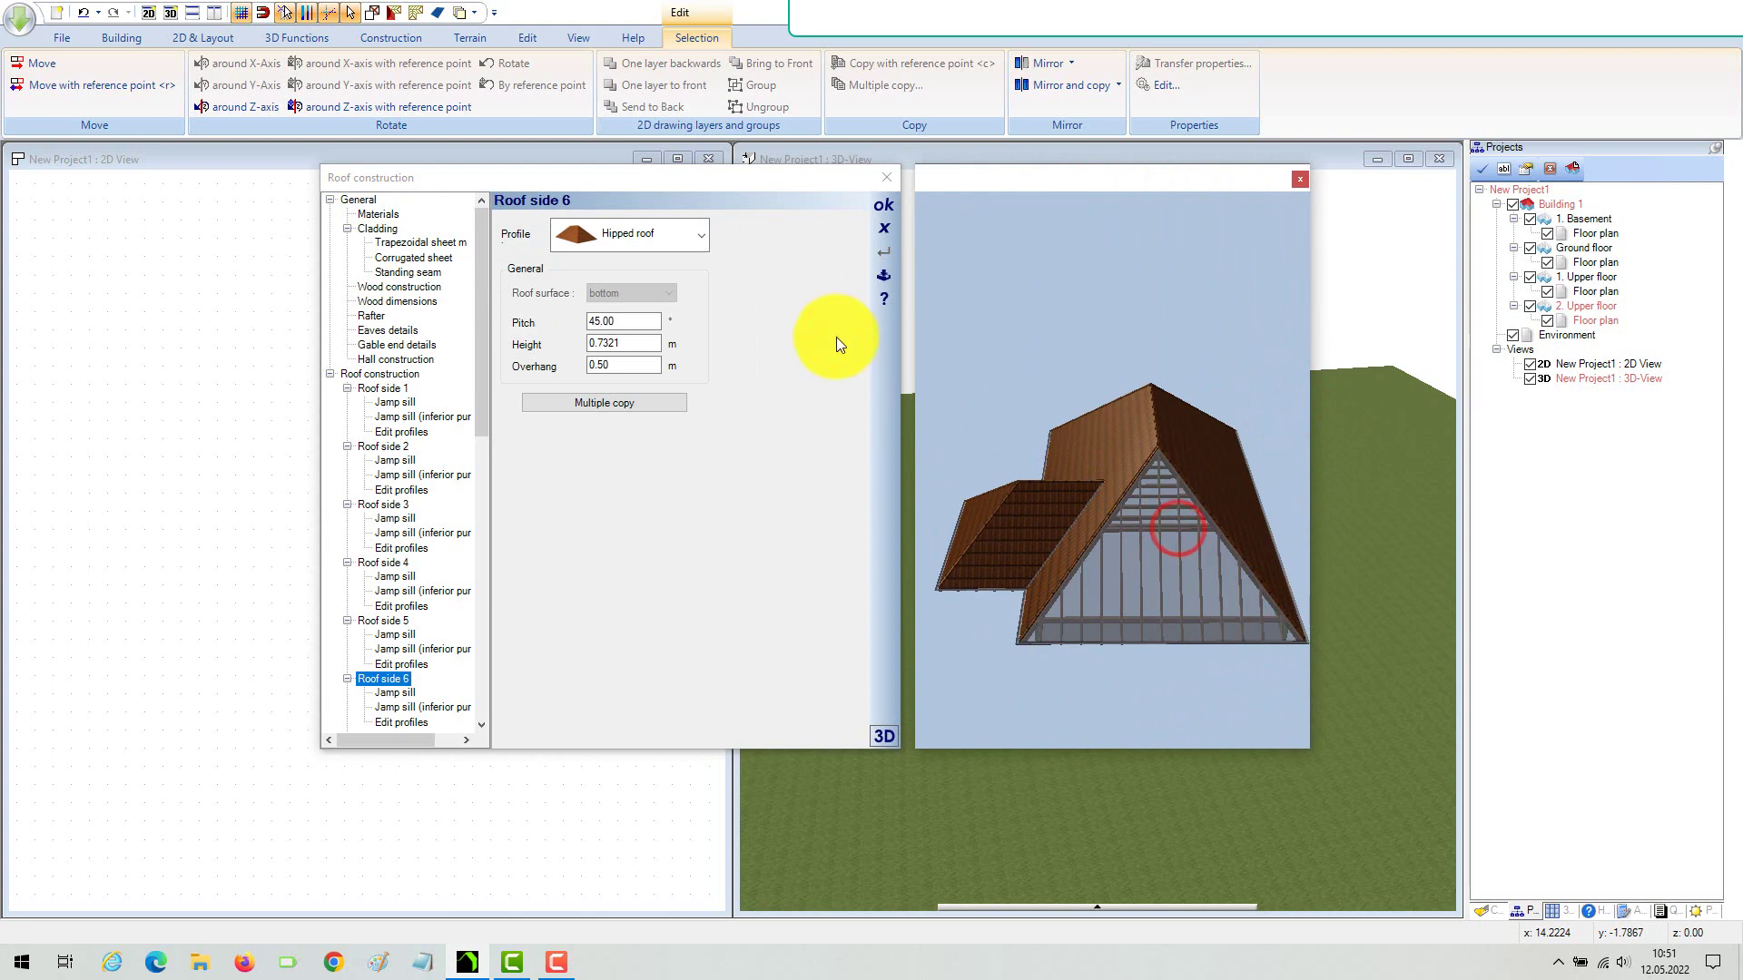
{"action": "left_click", "coordinate": [699, 235]}
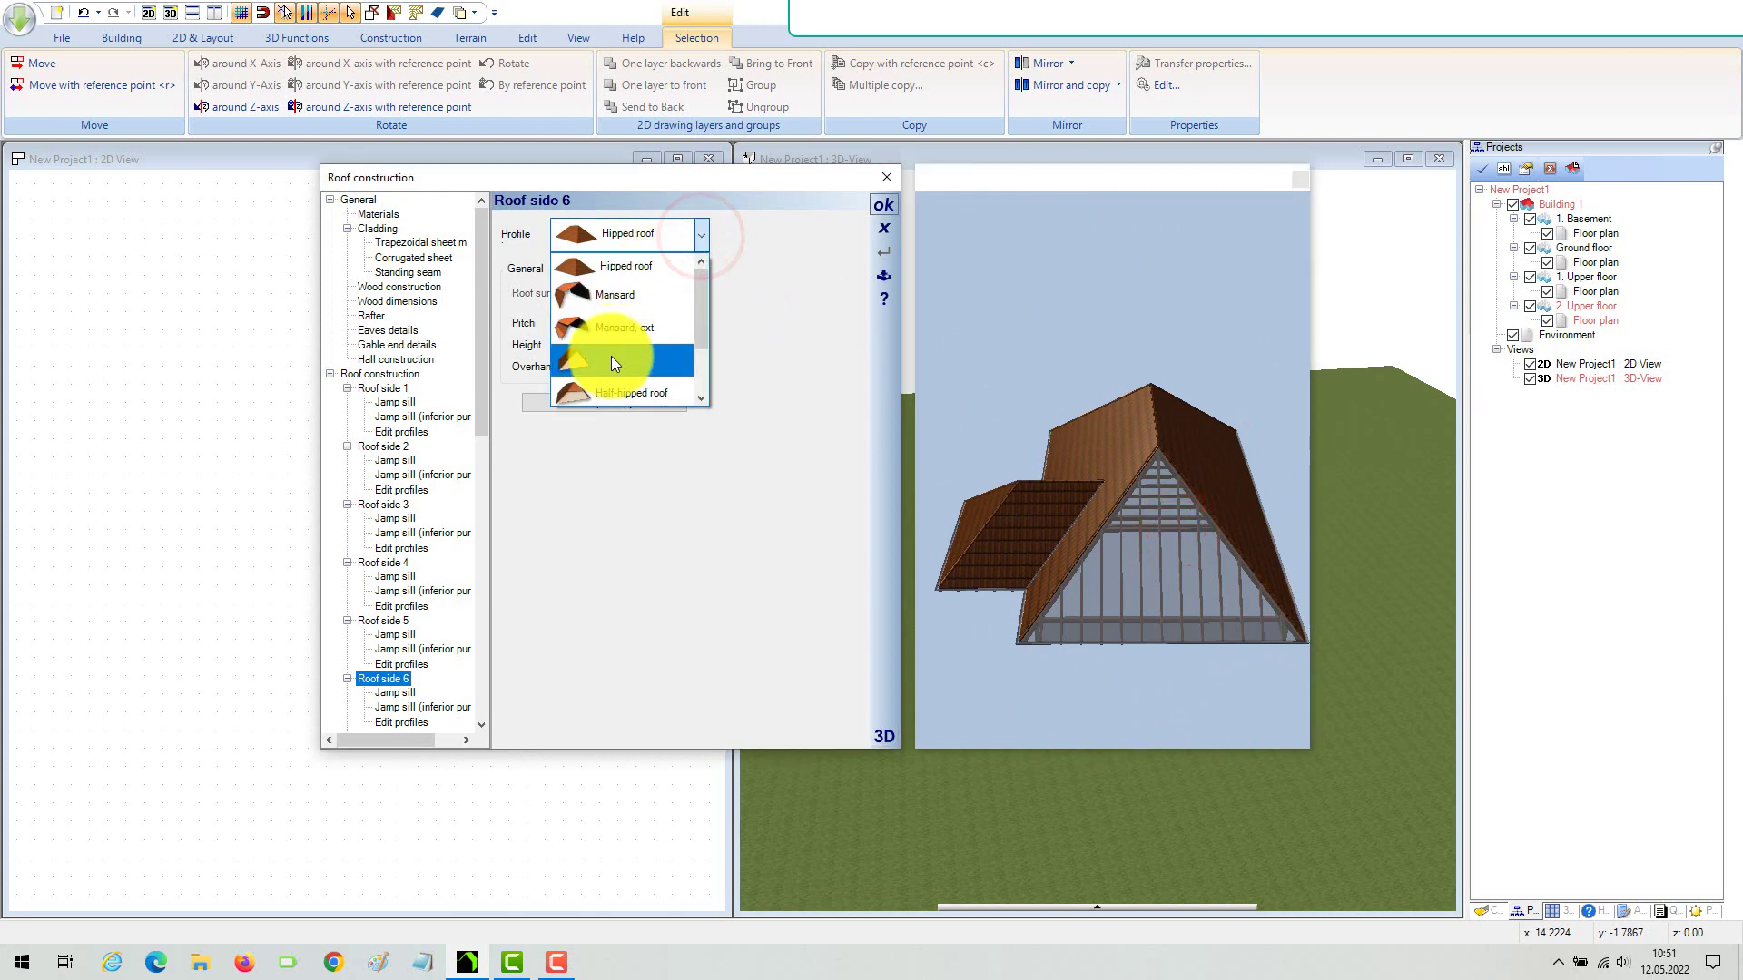
{"action": "left_click", "coordinate": [608, 361]}
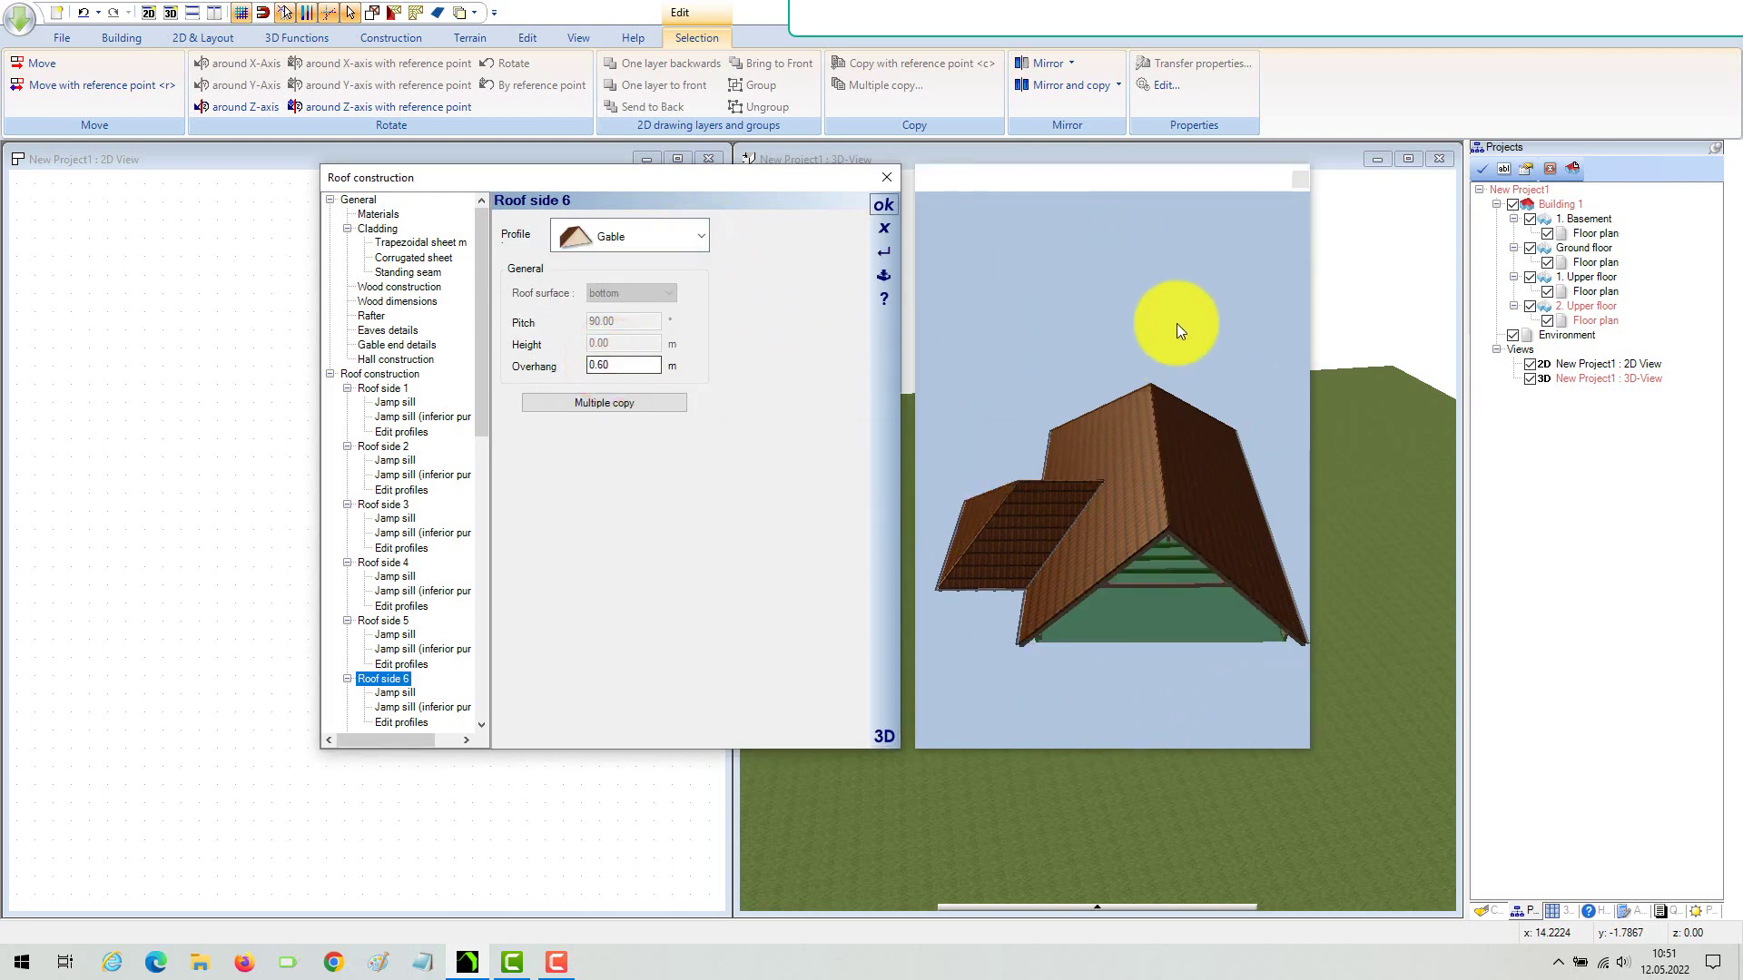
Set the profile of roof side 8, at the opposite end of the main roof, to Gable.
{"action": "left_click_drag", "start_coordinate": [1175, 325], "coordinate": [937, 290]}
{"action": "left_click", "coordinate": [1076, 564]}
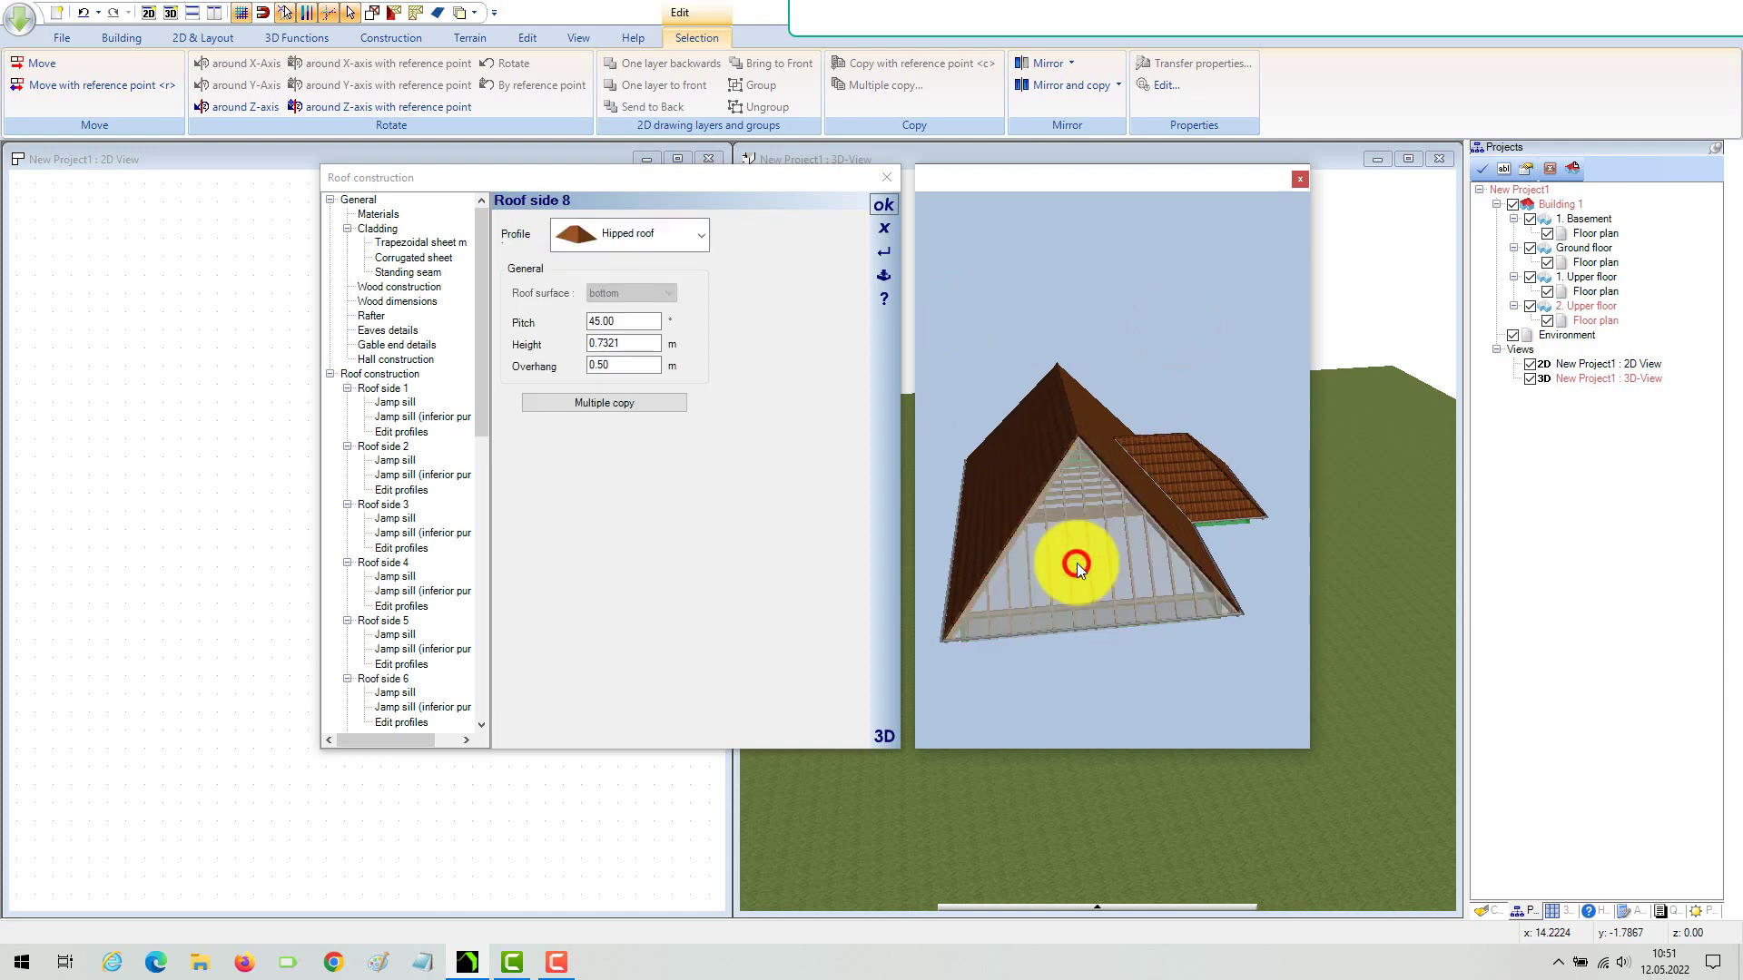
{"action": "left_click", "coordinate": [701, 234]}
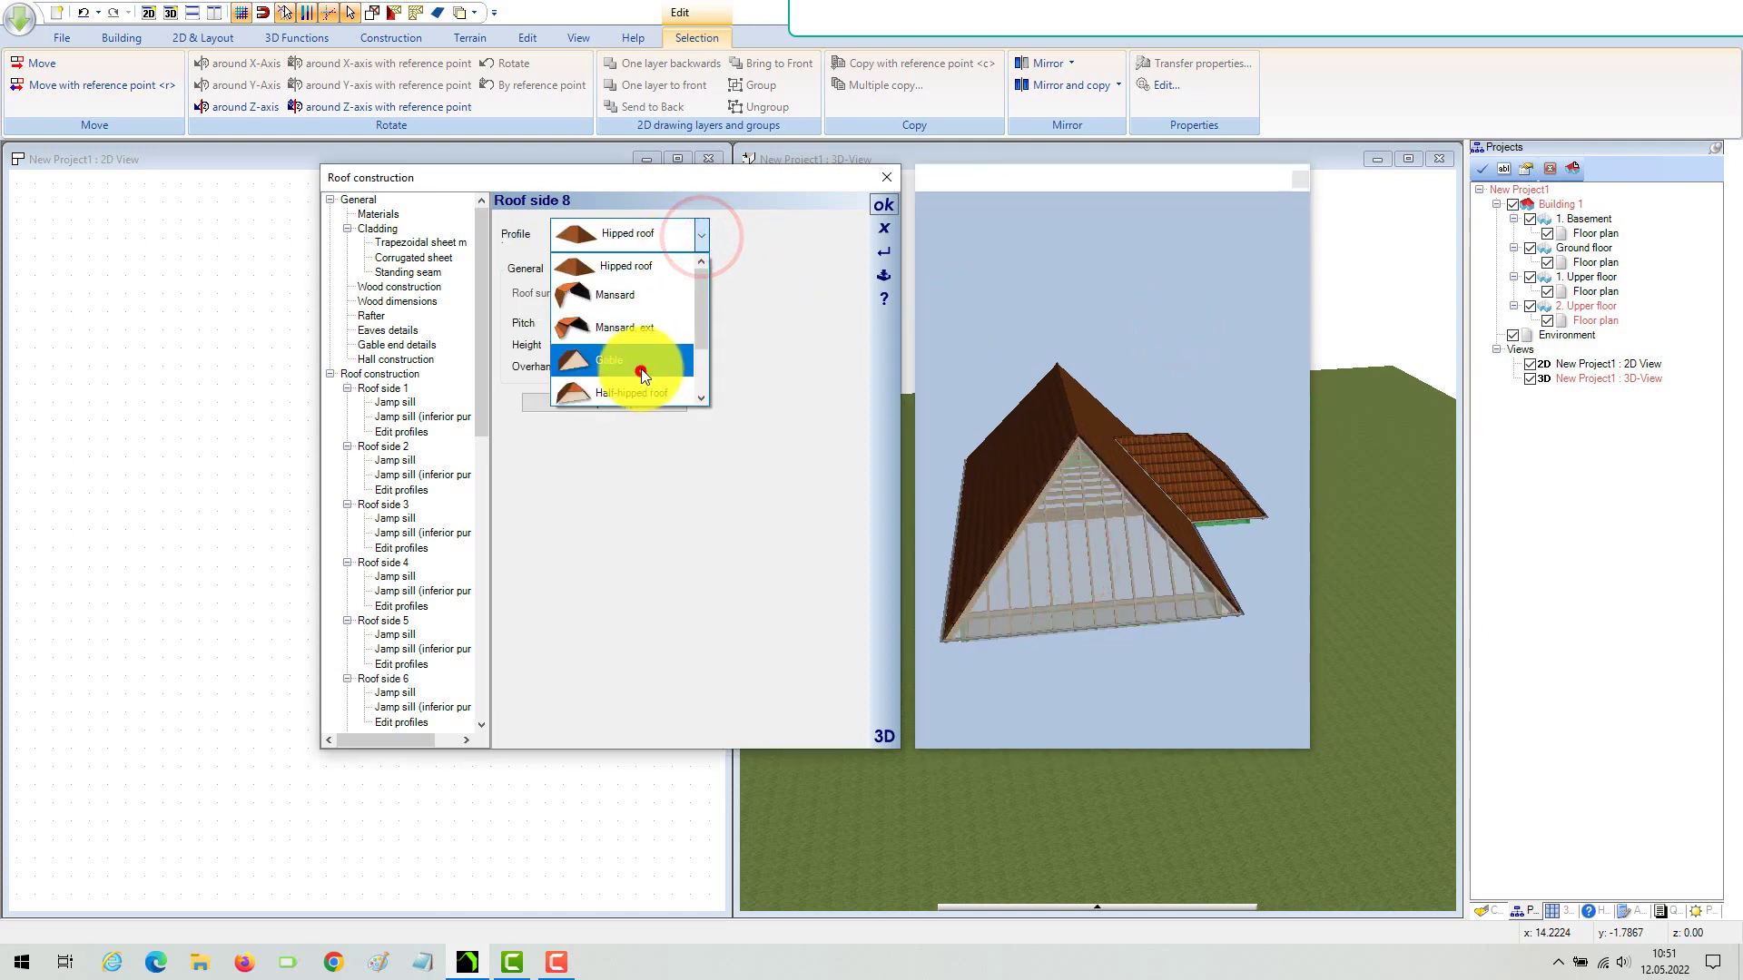
{"action": "left_click", "coordinate": [640, 368]}
Set the profile of roof side 3, at the front of the projecting wing, to Gable and apply the roof changes.
{"action": "left_click_drag", "start_coordinate": [1183, 317], "coordinate": [1173, 572]}
{"action": "left_click", "coordinate": [1173, 572]}
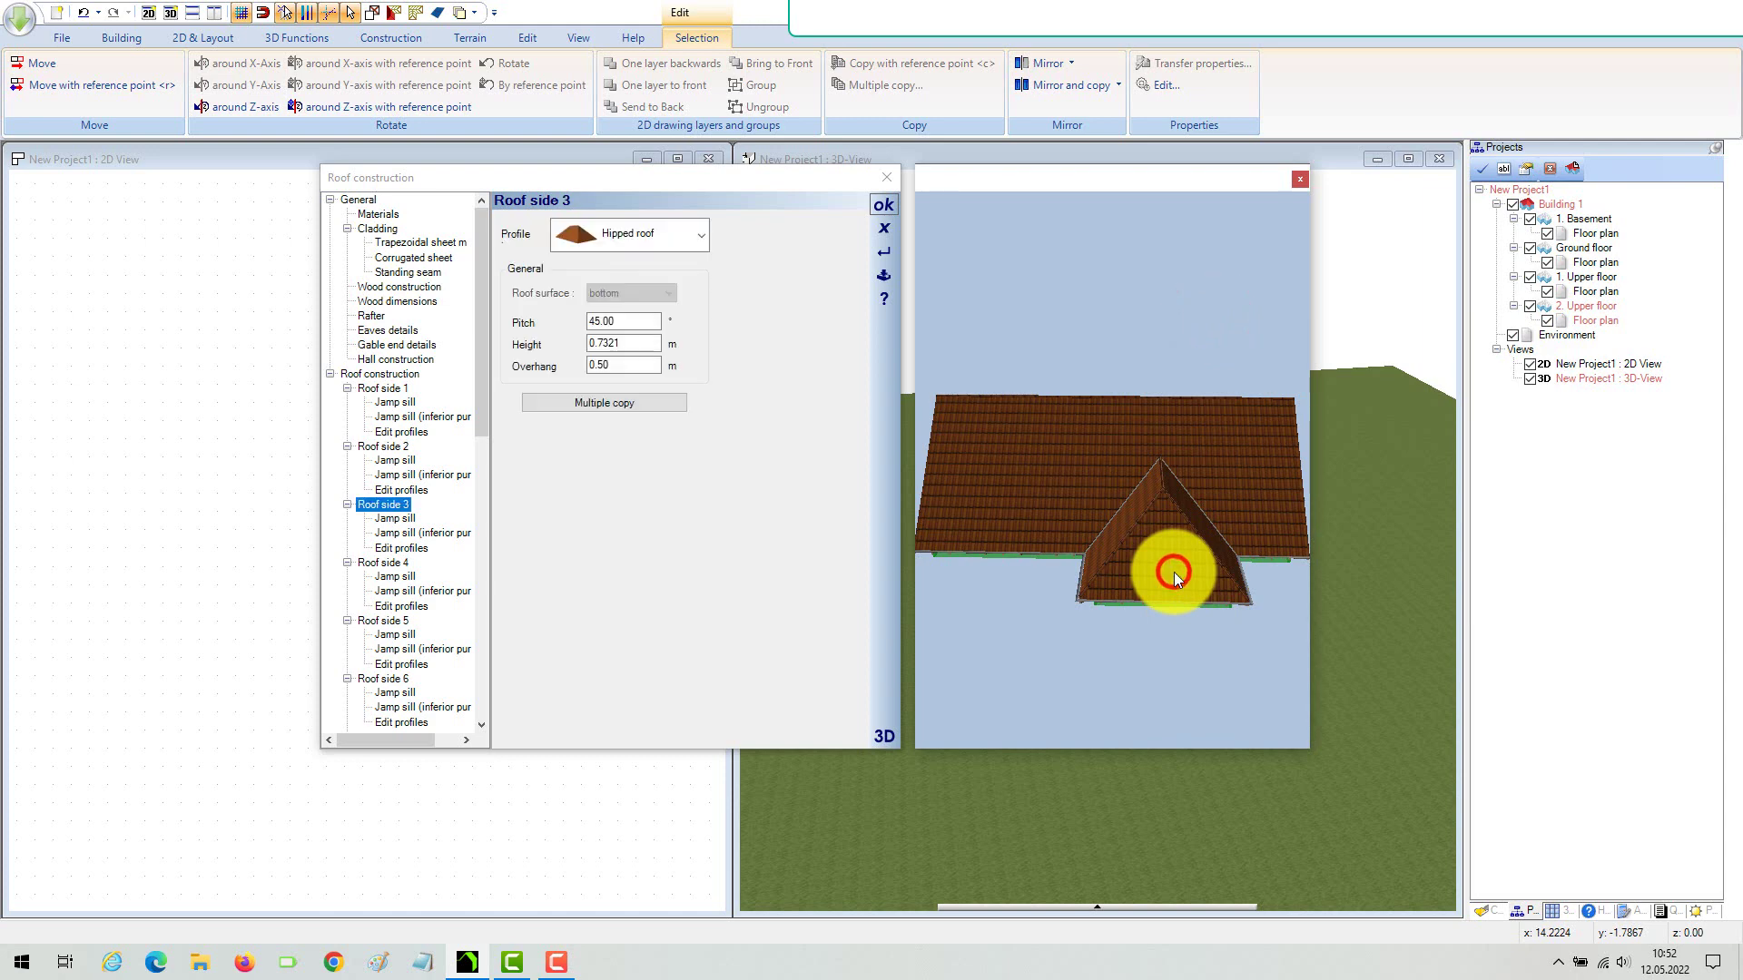
{"action": "left_click", "coordinate": [701, 235]}
{"action": "left_click", "coordinate": [634, 346]}
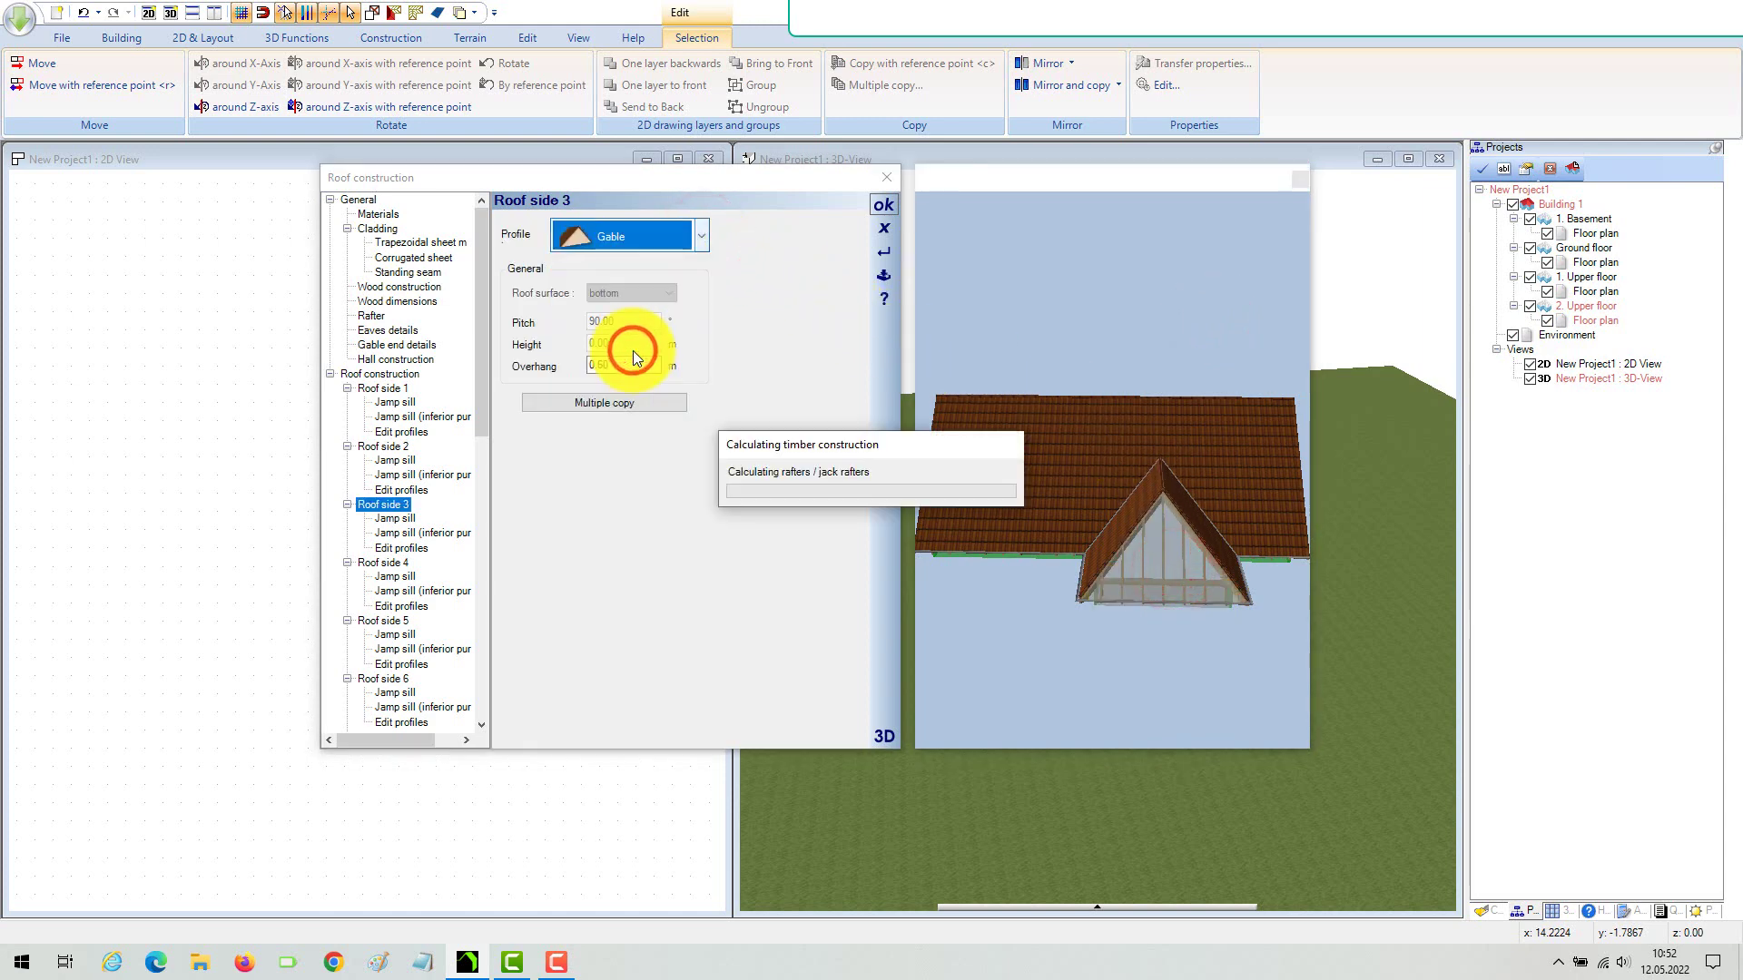
{"action": "left_click", "coordinate": [884, 206]}
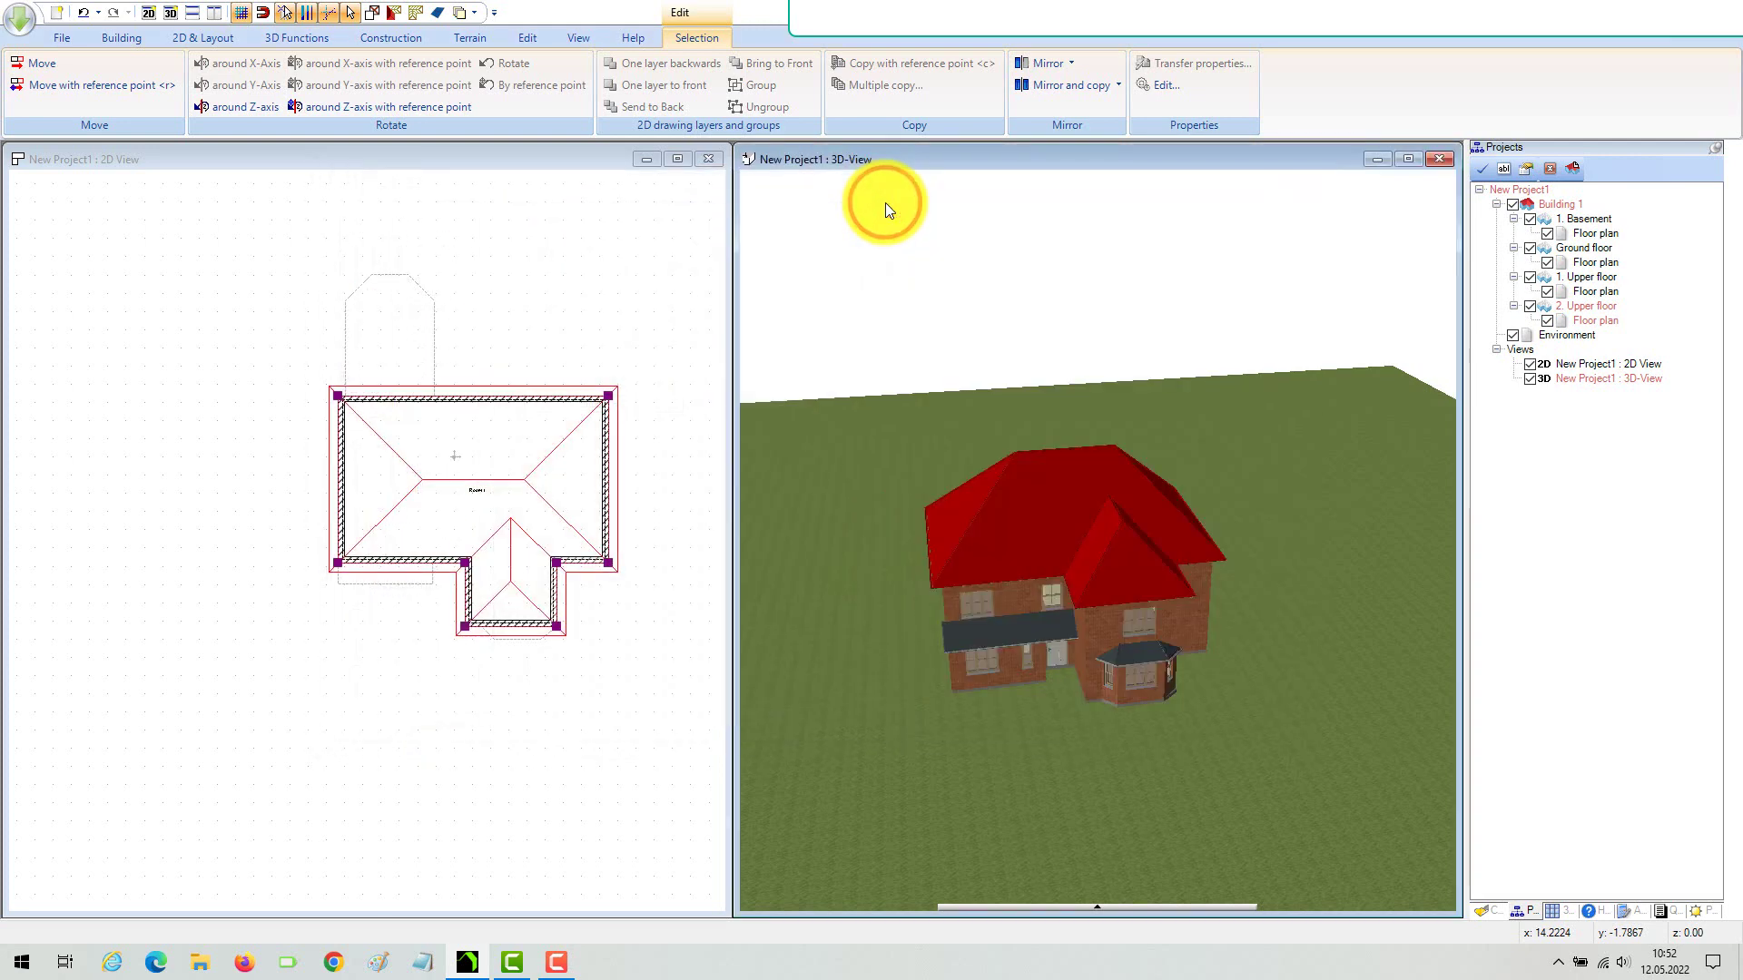
Transfer the dark slate material from the front porch roof to the red-tiled main roof of the house.
{"action": "left_click_drag", "start_coordinate": [976, 300], "coordinate": [1053, 342]}
{"action": "left_click", "coordinate": [283, 36]}
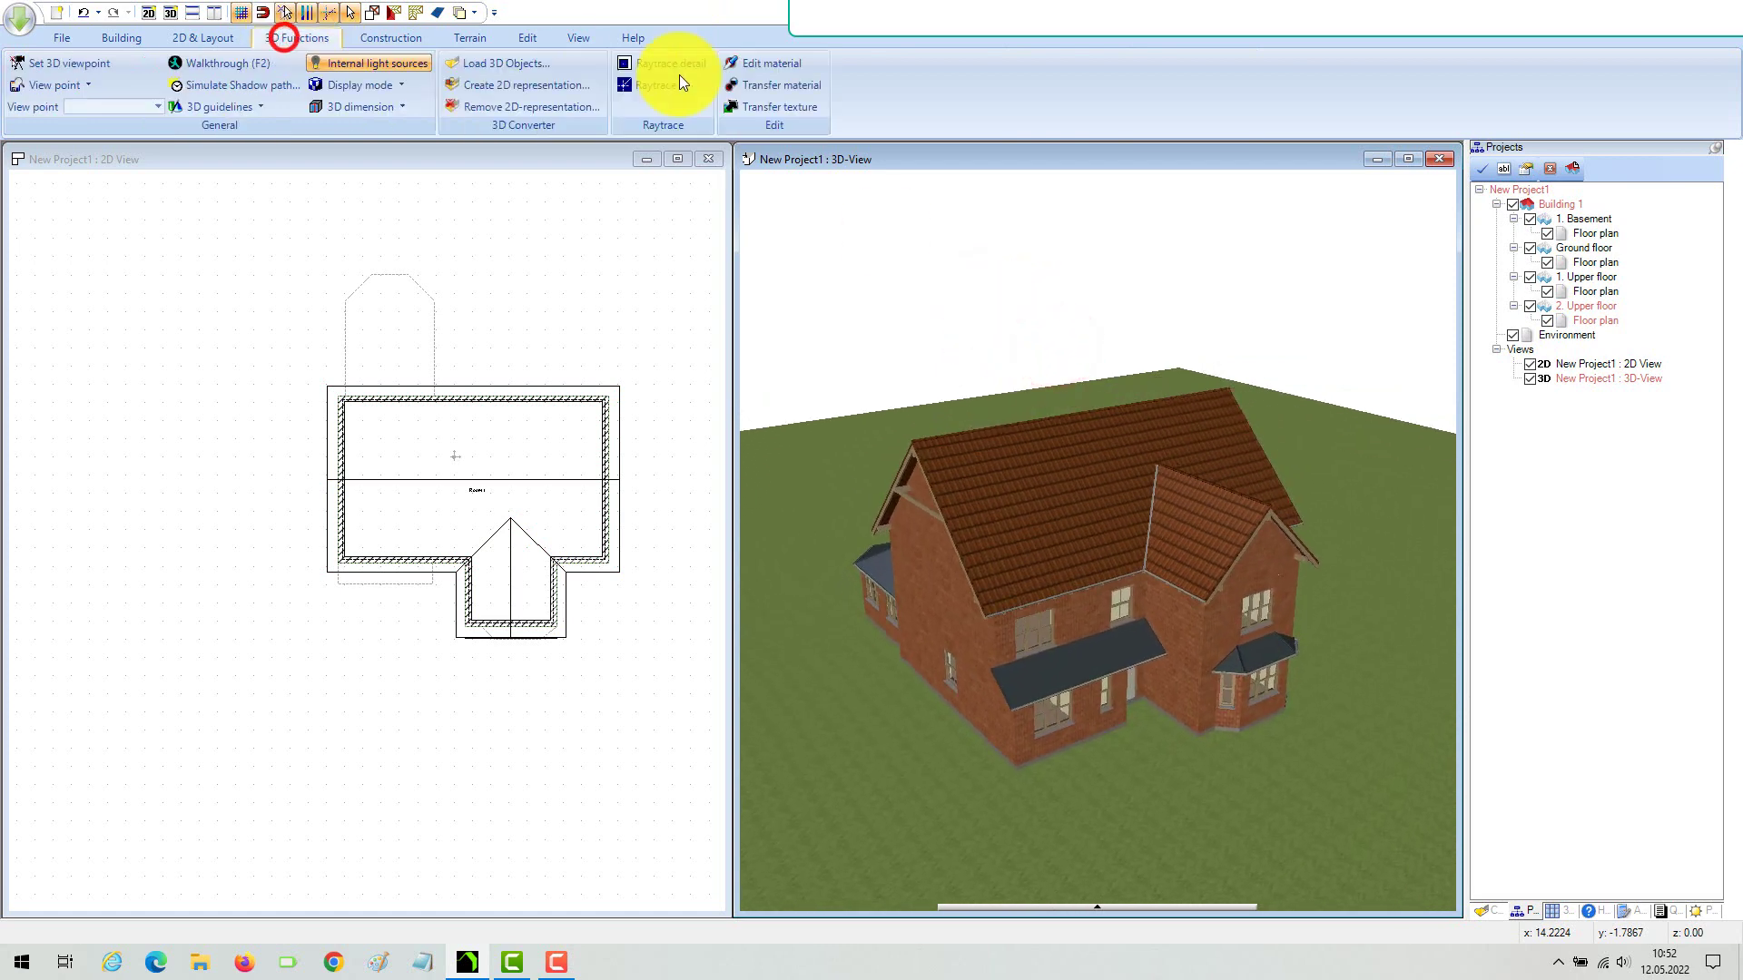
{"action": "left_click", "coordinate": [772, 85]}
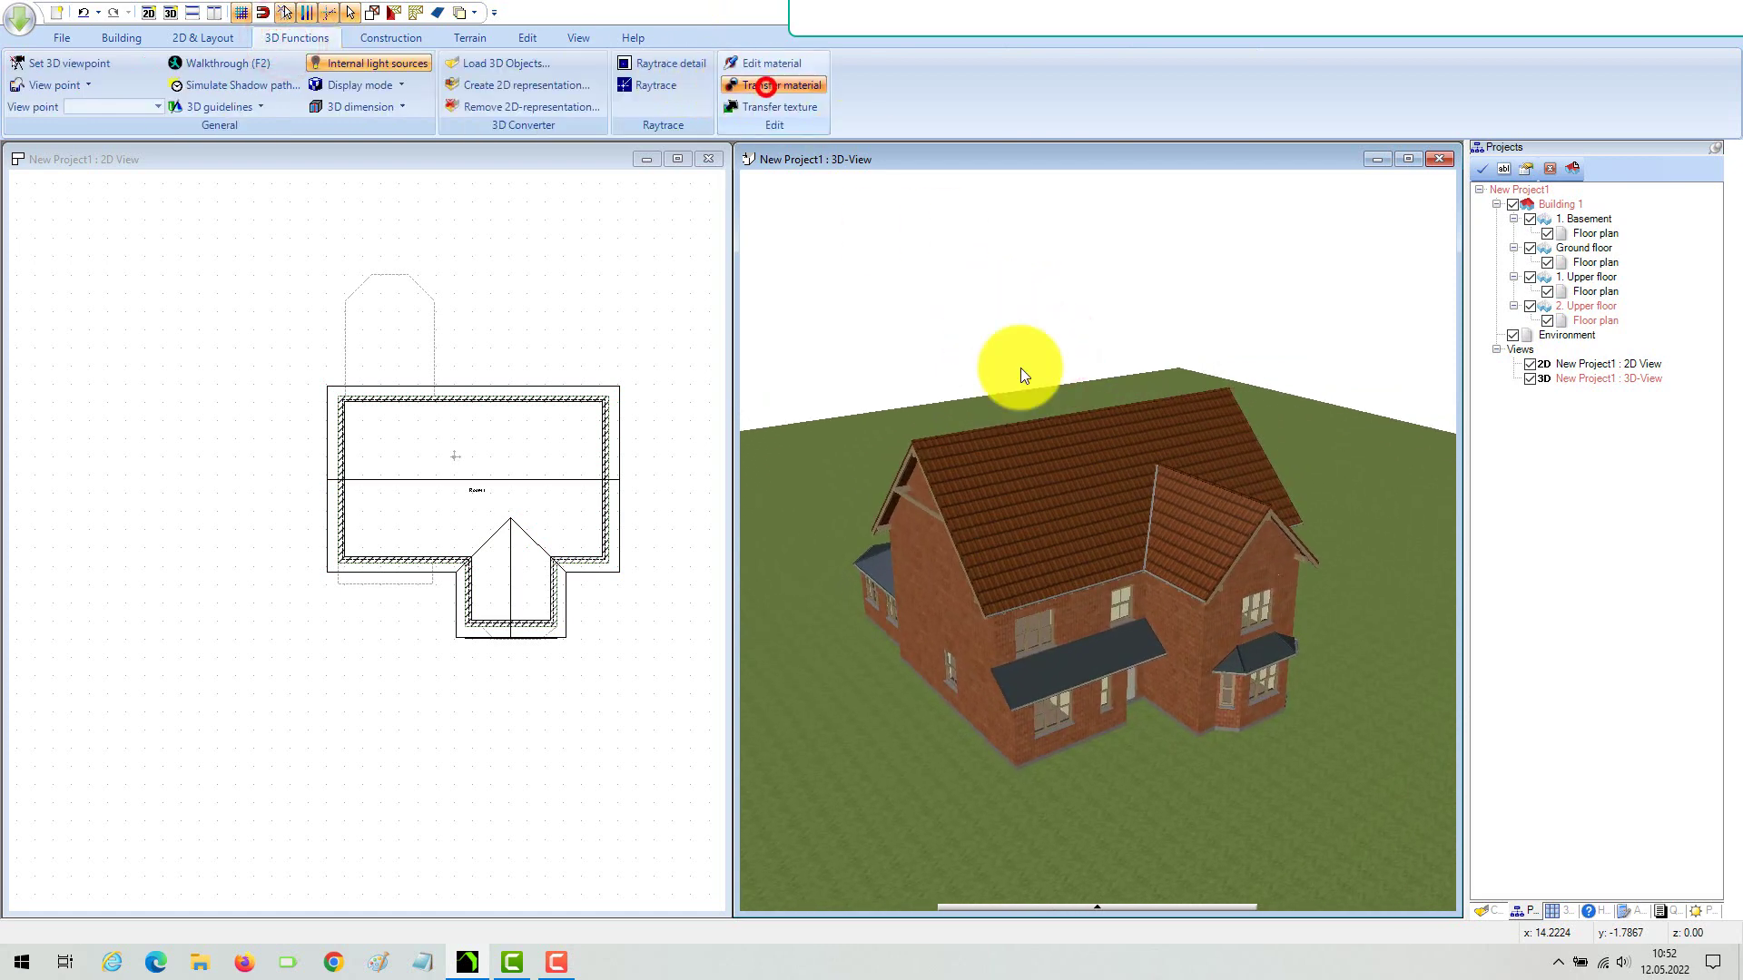
{"action": "left_click", "coordinate": [1074, 656]}
{"action": "left_click", "coordinate": [1067, 540]}
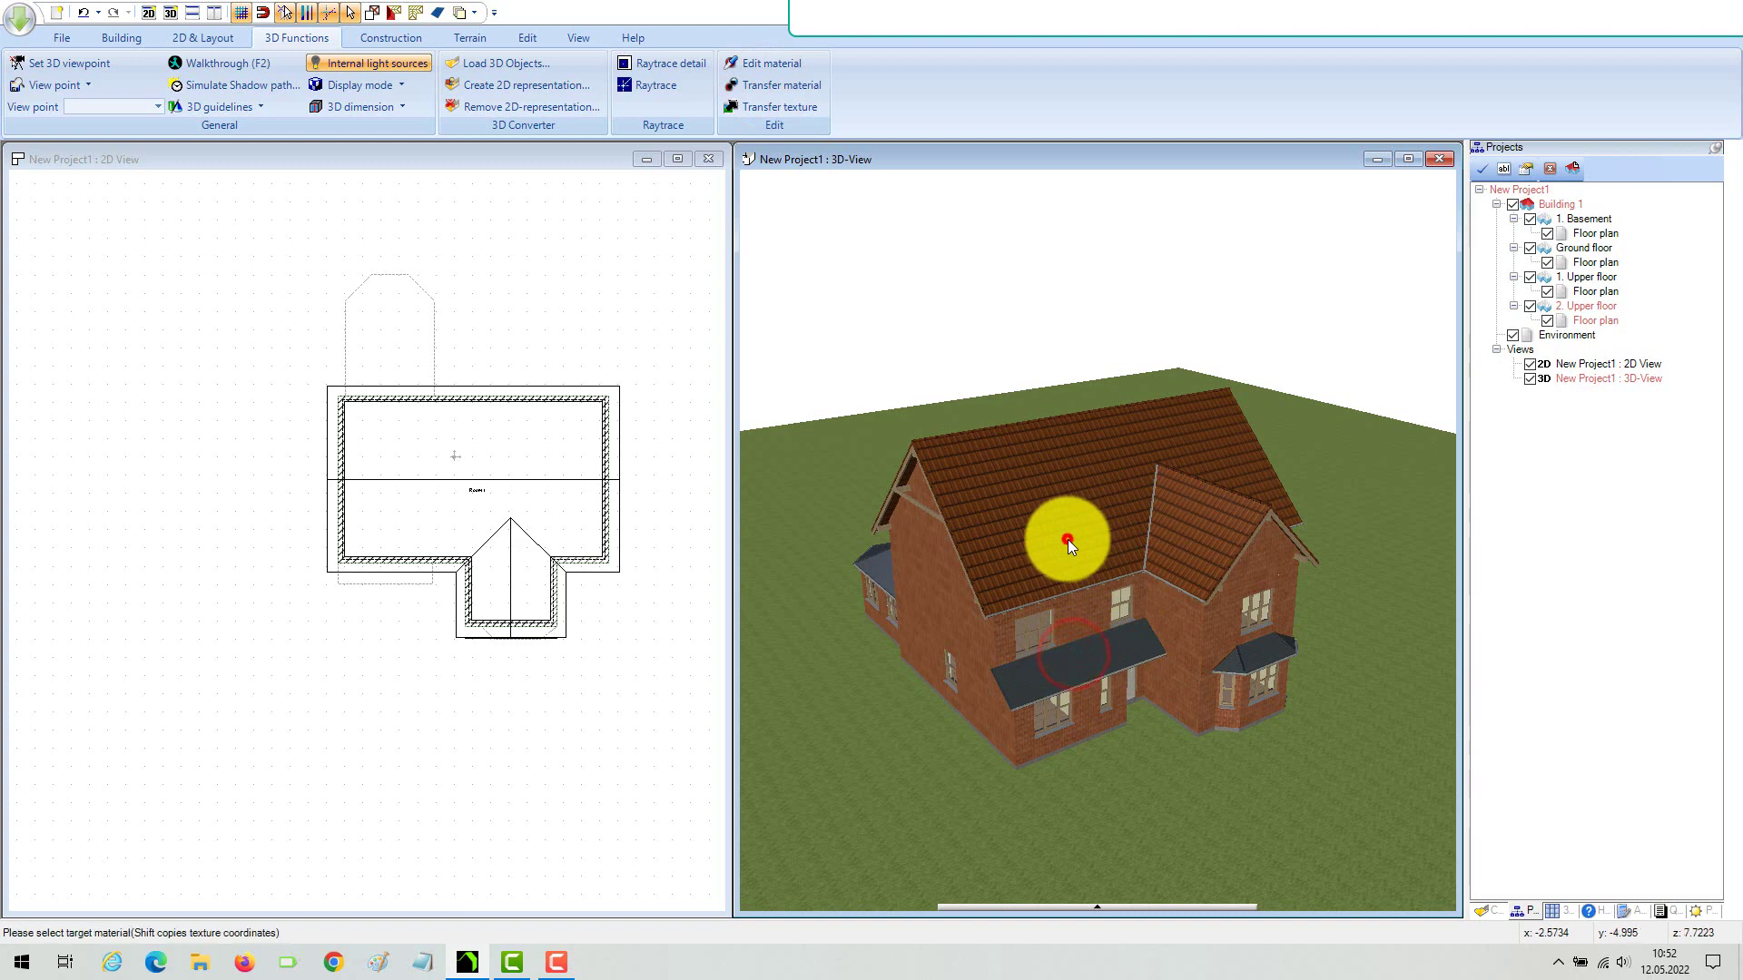
Transfer the same slate material to the ridge and gable edge of the projecting wing's roof, and end the material transfer.
{"action": "scroll", "coordinate": [1229, 498], "scroll_direction": "up", "scroll_amount": 5}
{"action": "left_click", "coordinate": [1239, 488]}
{"action": "left_click", "coordinate": [1274, 580]}
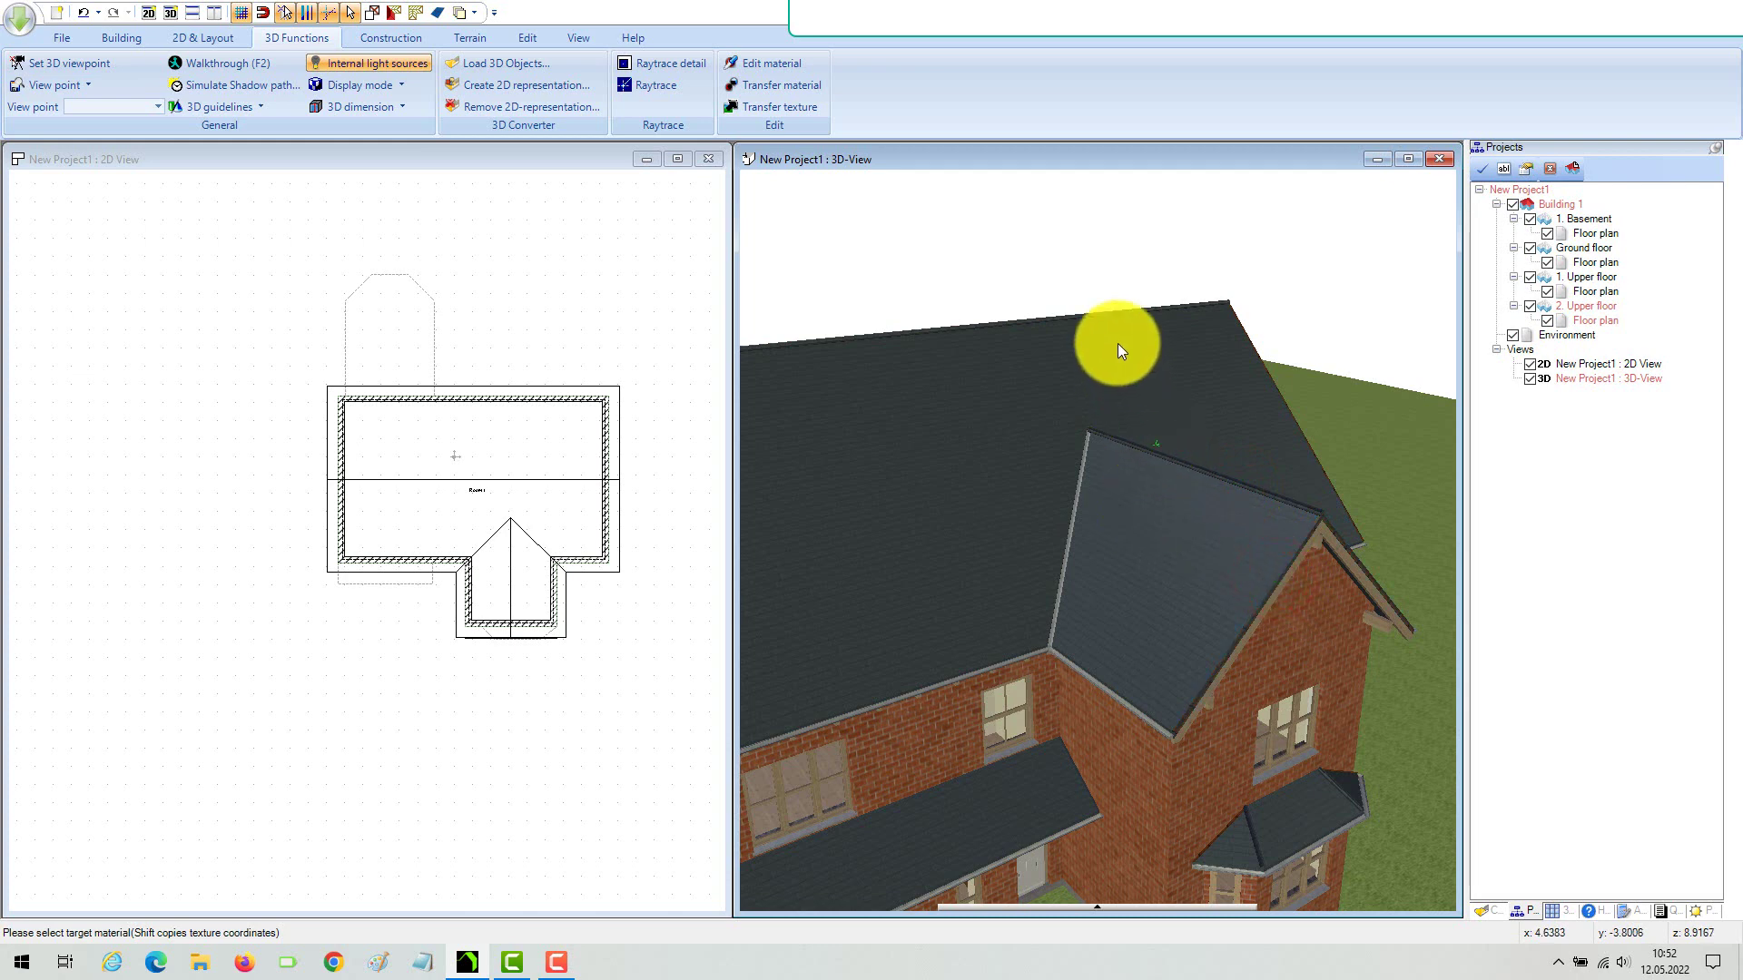
{"action": "right_click", "coordinate": [1075, 274]}
{"action": "left_click", "coordinate": [1137, 391]}
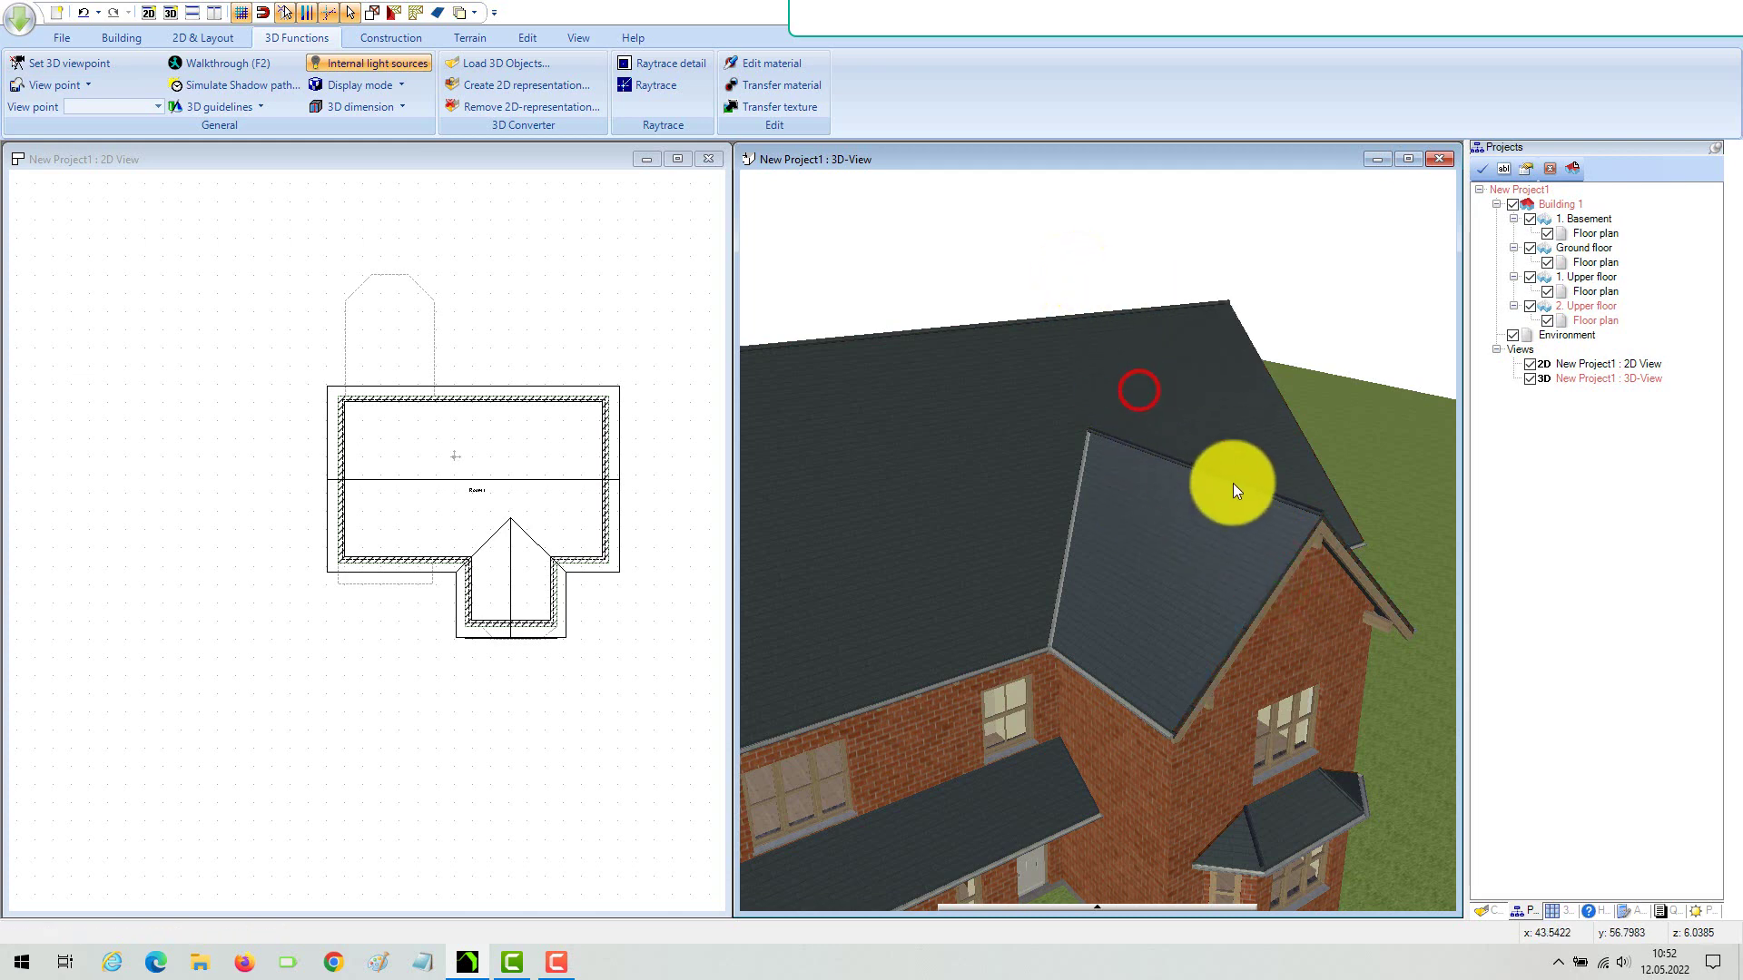
Reopen the main roof's construction settings together with the 3D preview.
{"action": "scroll", "coordinate": [1226, 522], "scroll_direction": "down", "scroll_amount": 5}
{"action": "scroll", "coordinate": [1226, 427], "scroll_direction": "up", "scroll_amount": 2}
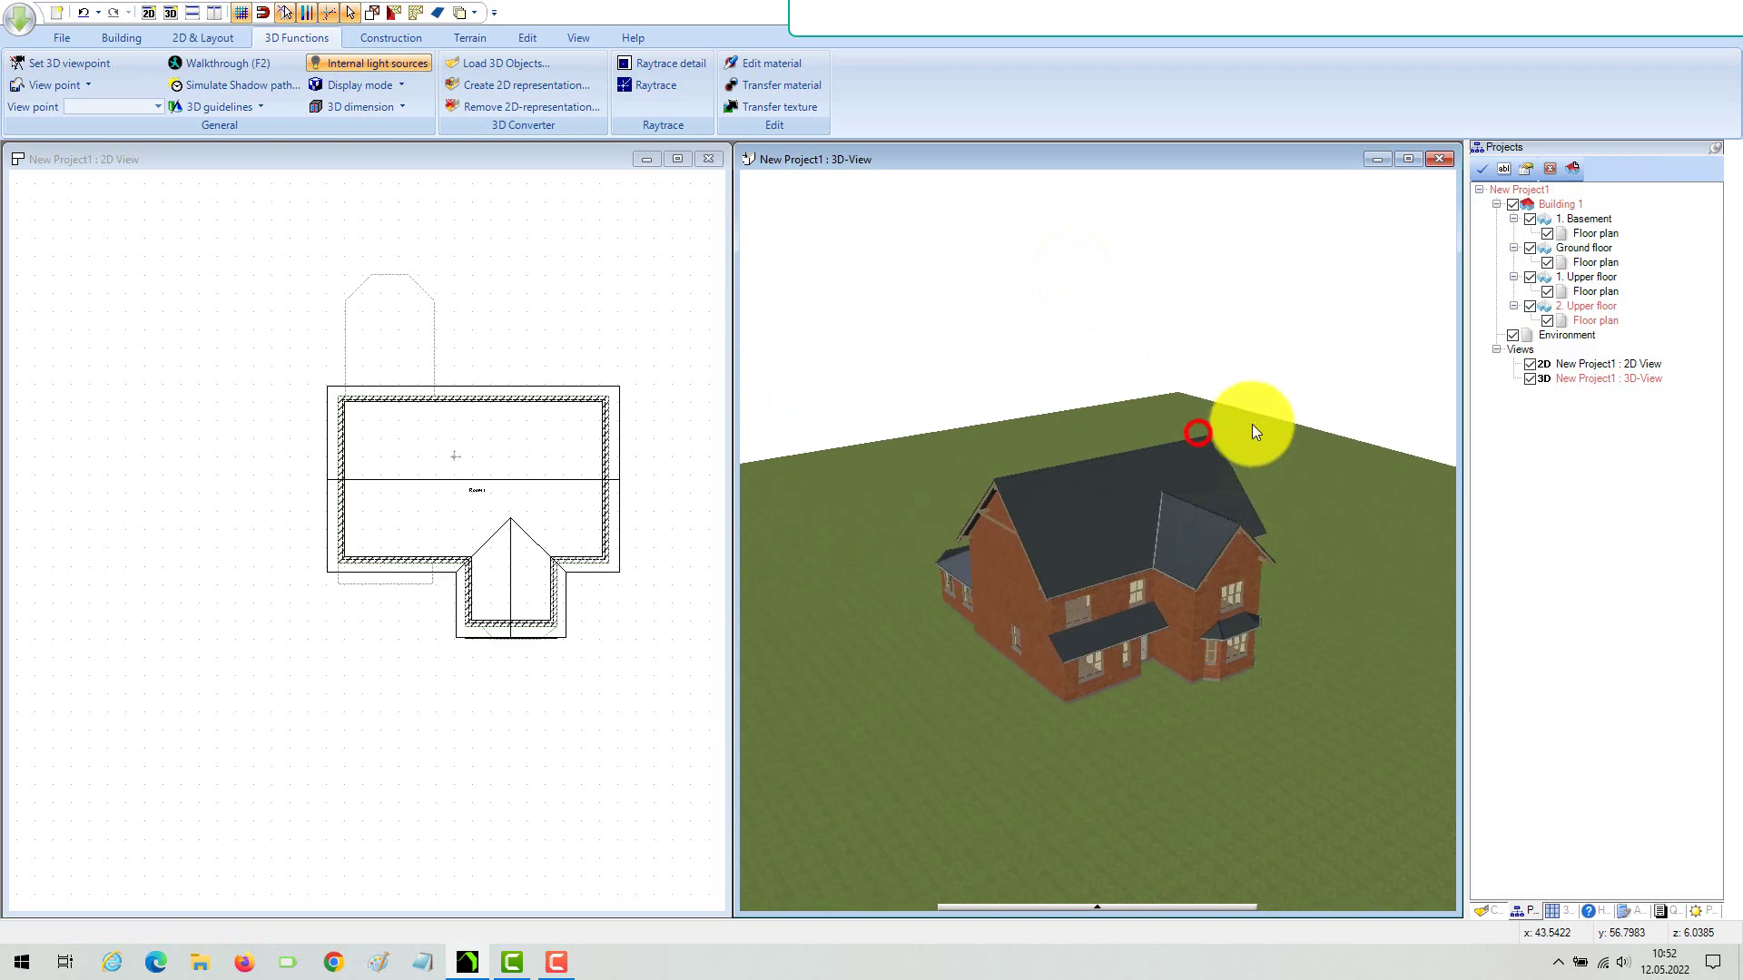
{"action": "left_click", "coordinate": [1150, 493]}
{"action": "double_click", "coordinate": [1150, 493]}
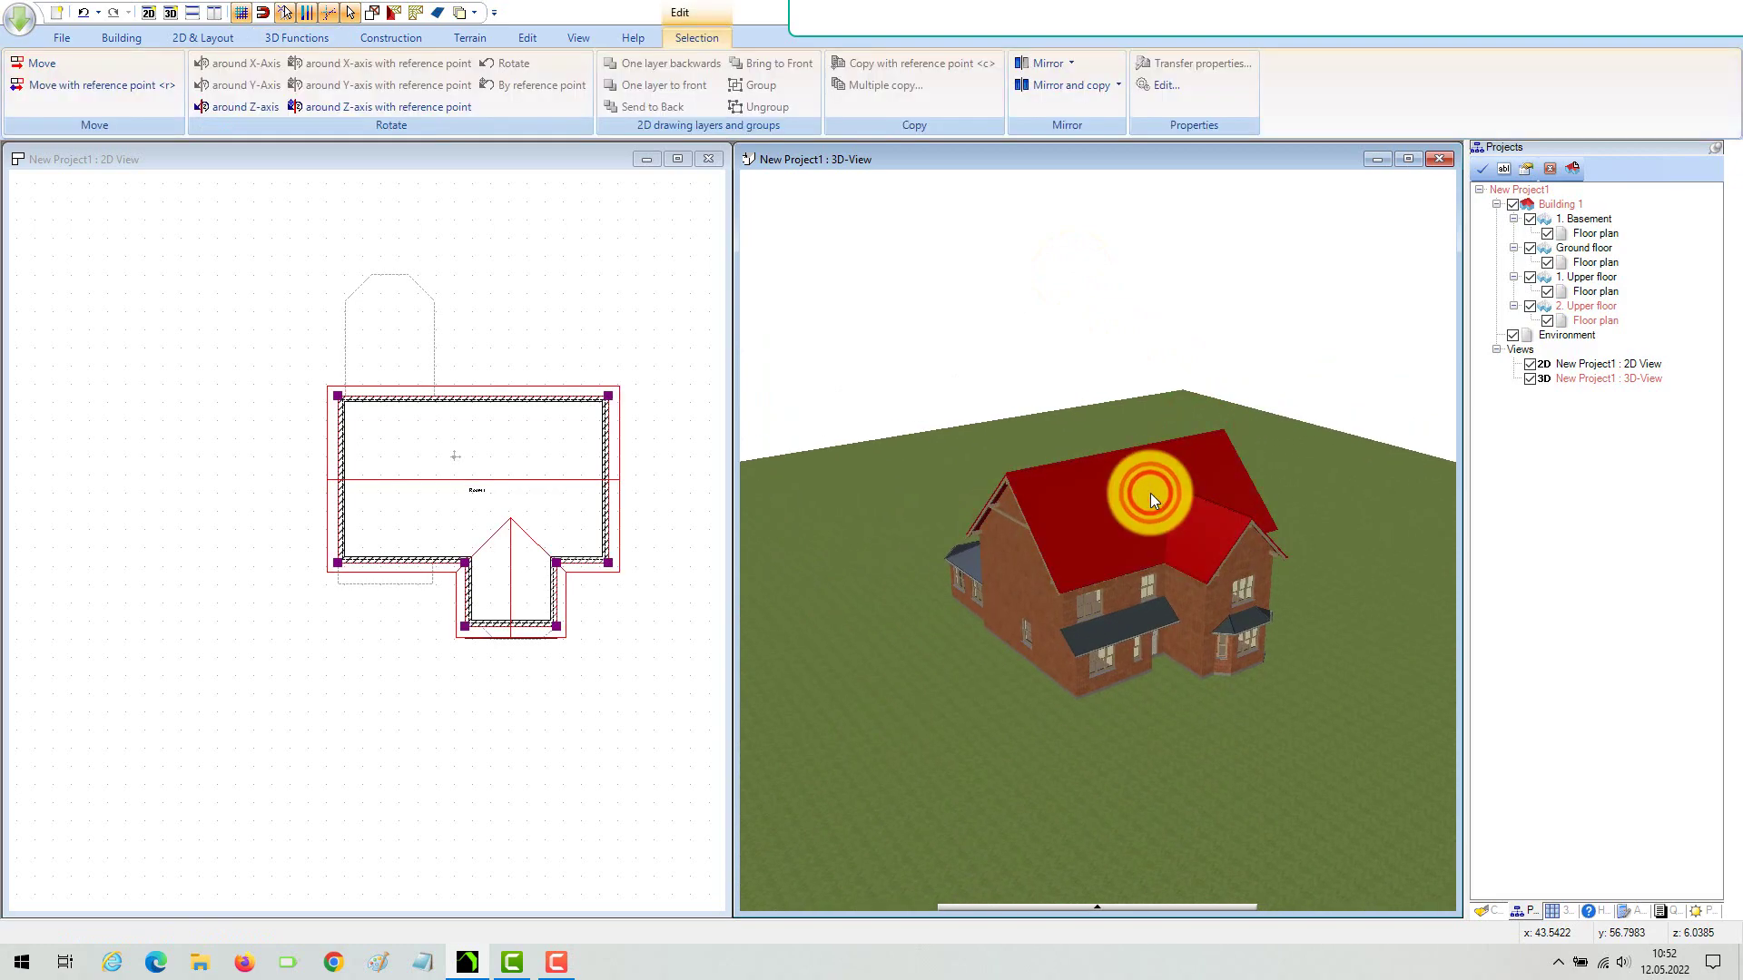
{"action": "left_click", "coordinate": [1141, 748]}
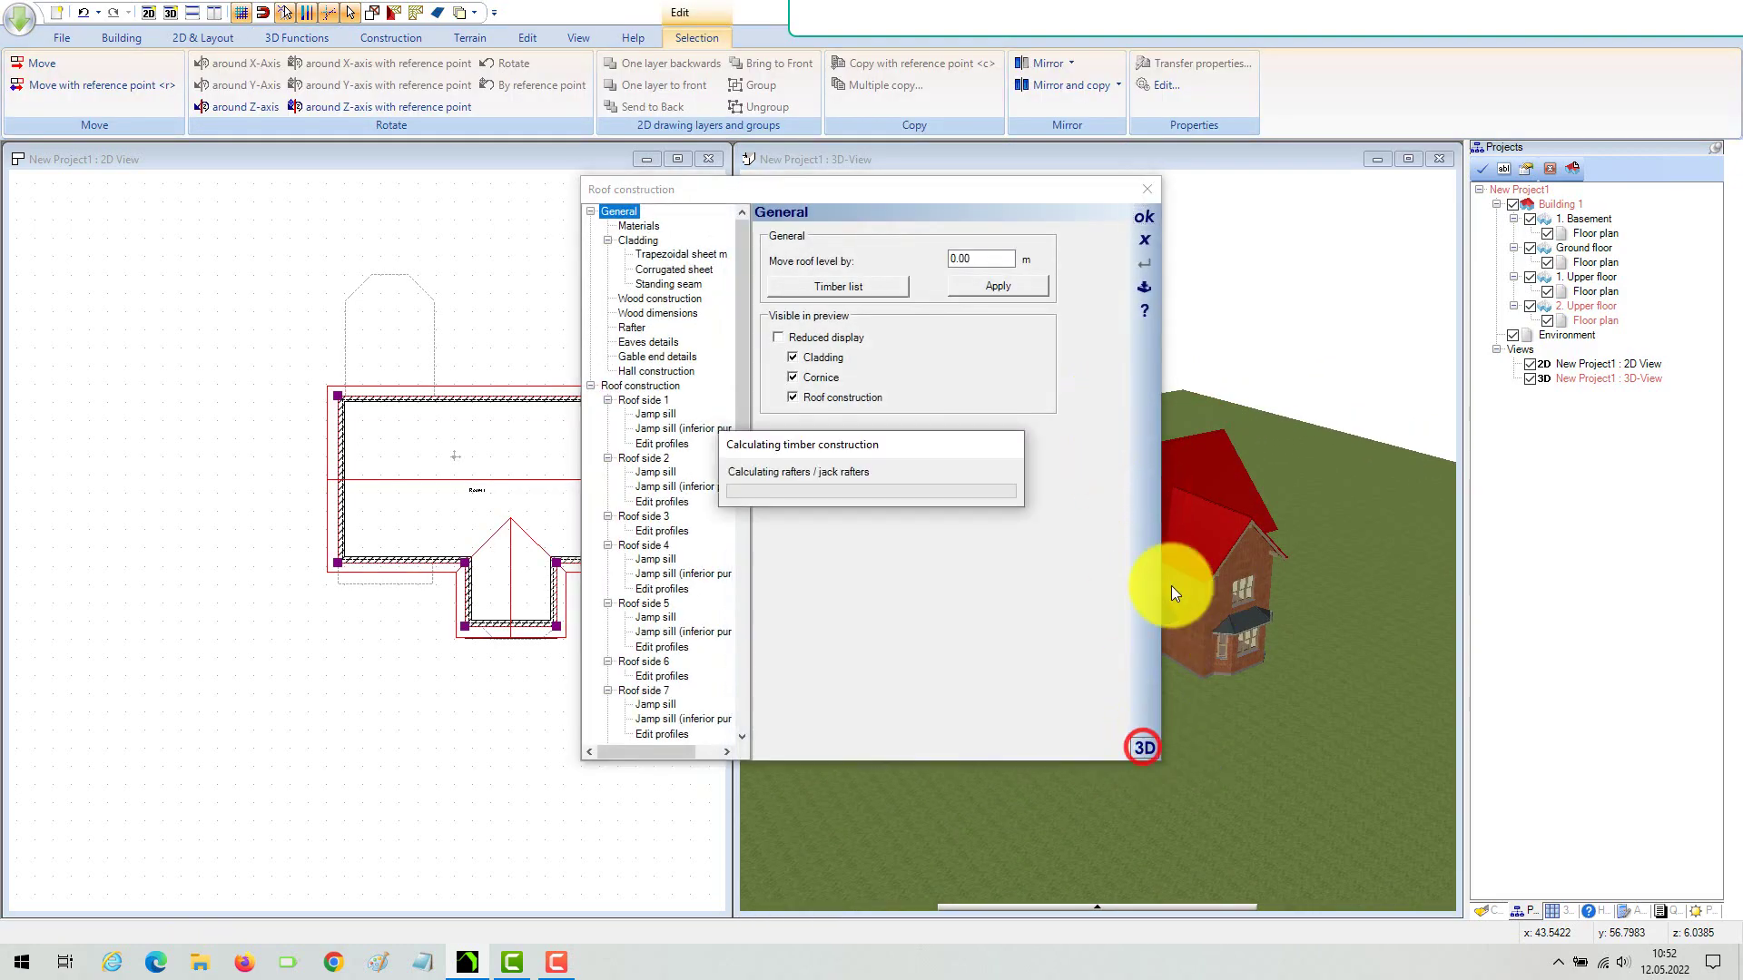
Select roof side 7, the main roof's long rear slope, in the preview and set its pitch to 38°.
{"action": "left_click_drag", "start_coordinate": [1306, 552], "coordinate": [1255, 566]}
{"action": "left_click", "coordinate": [1317, 532]}
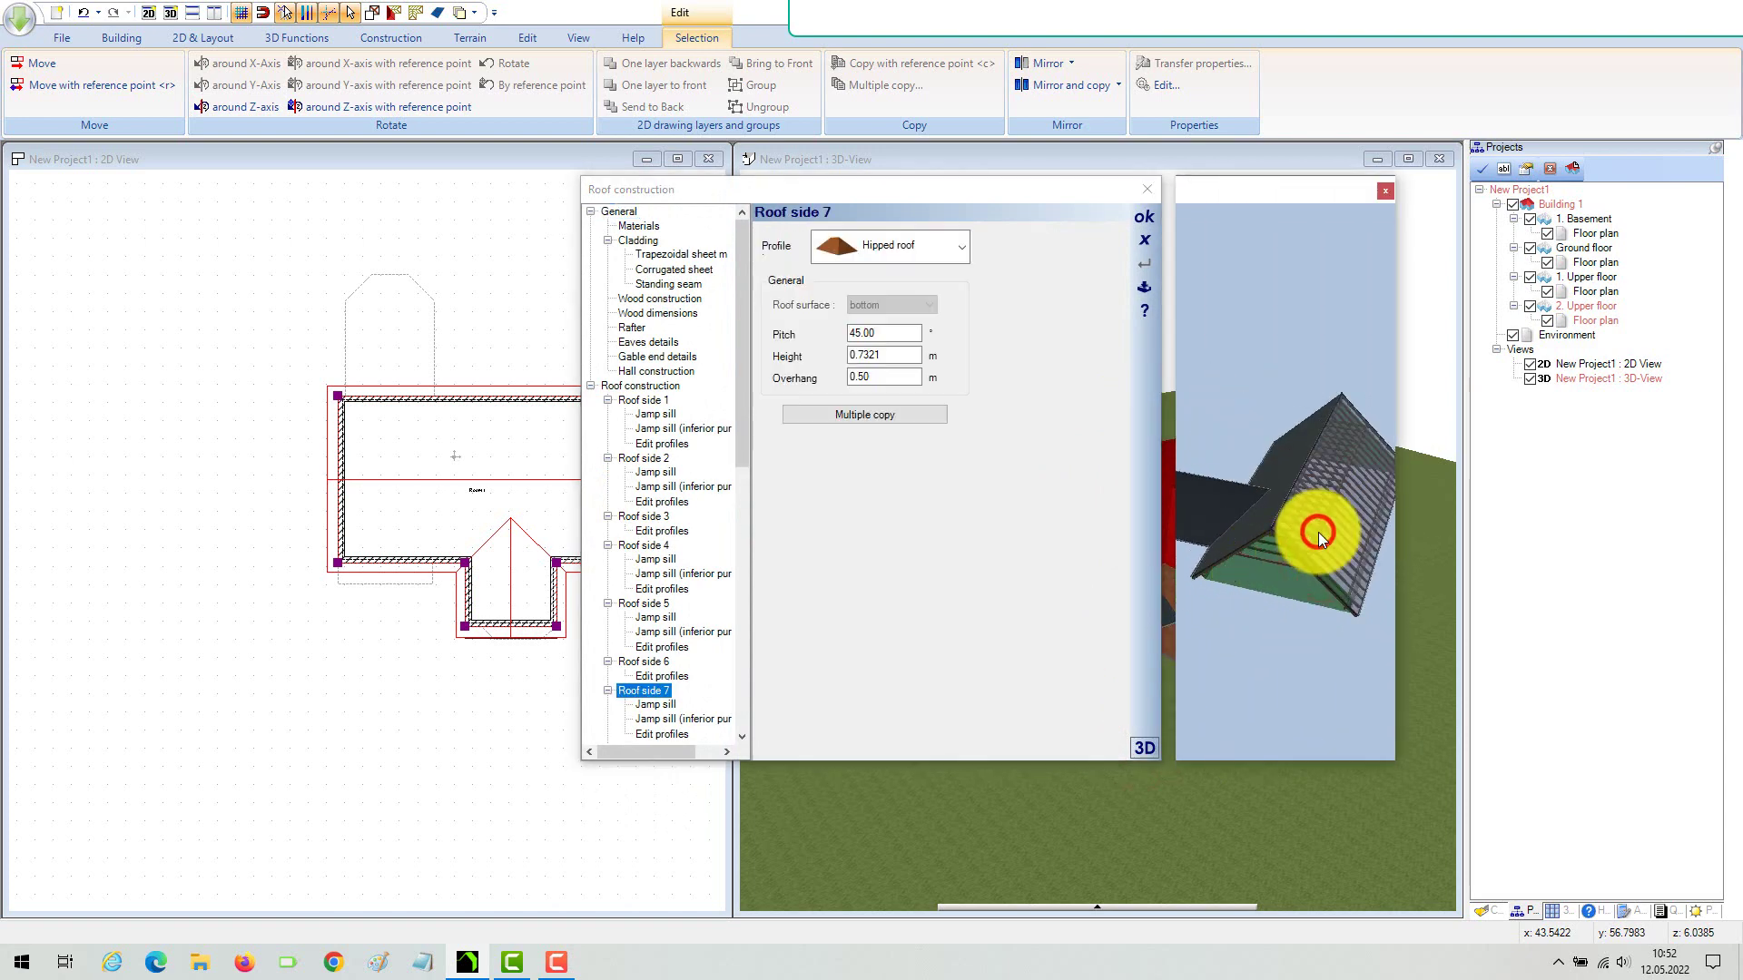
{"action": "left_click", "coordinate": [874, 334]}
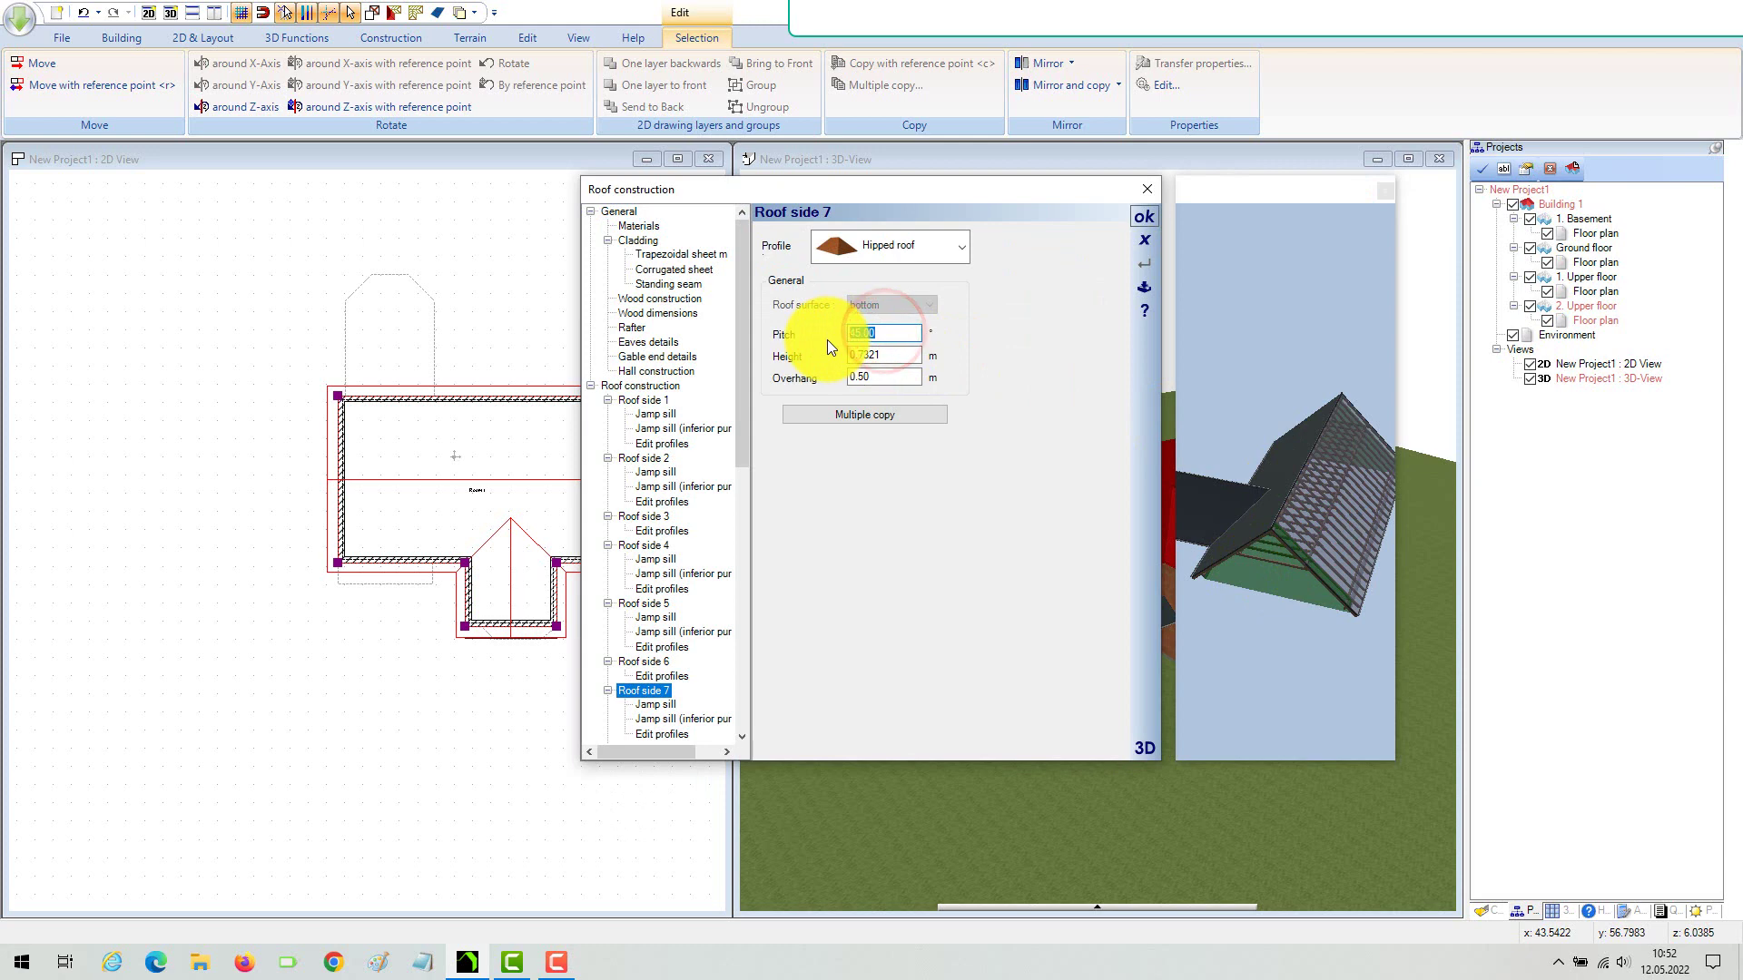
{"action": "key", "text": "Tab"}
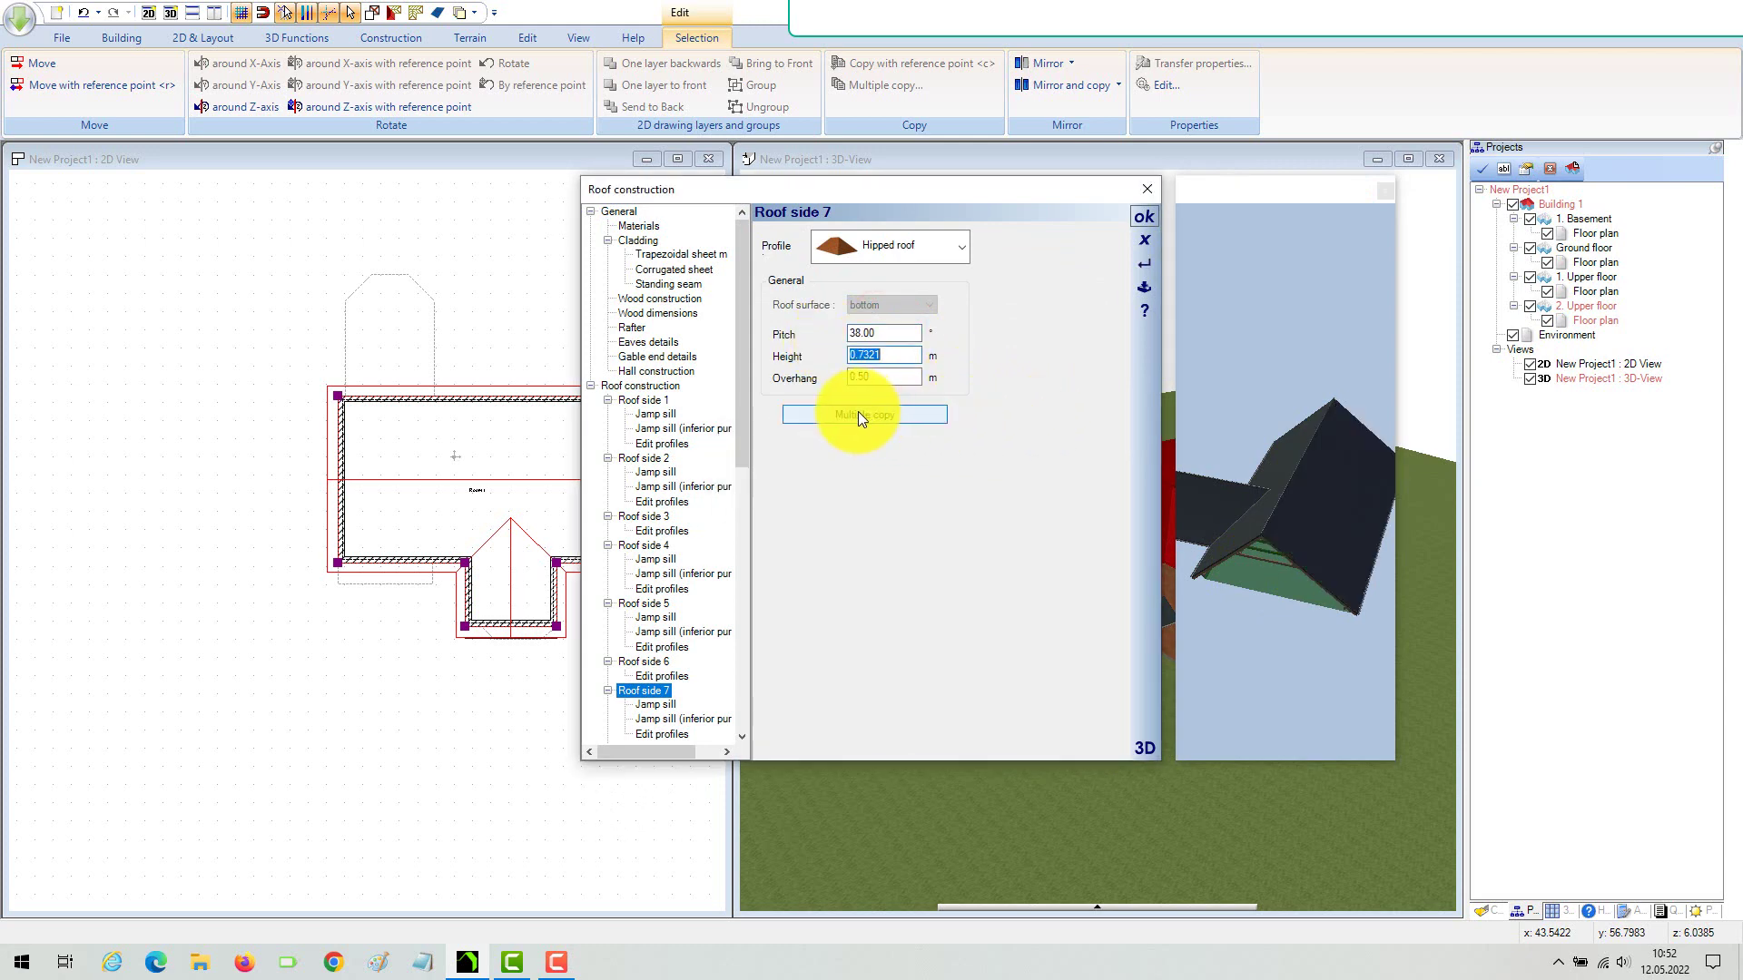
Copy roof side 7's settings to the main roof's front slopes and both wing slopes, and apply the roof changes.
{"action": "left_click", "coordinate": [913, 414]}
{"action": "left_click", "coordinate": [787, 465]}
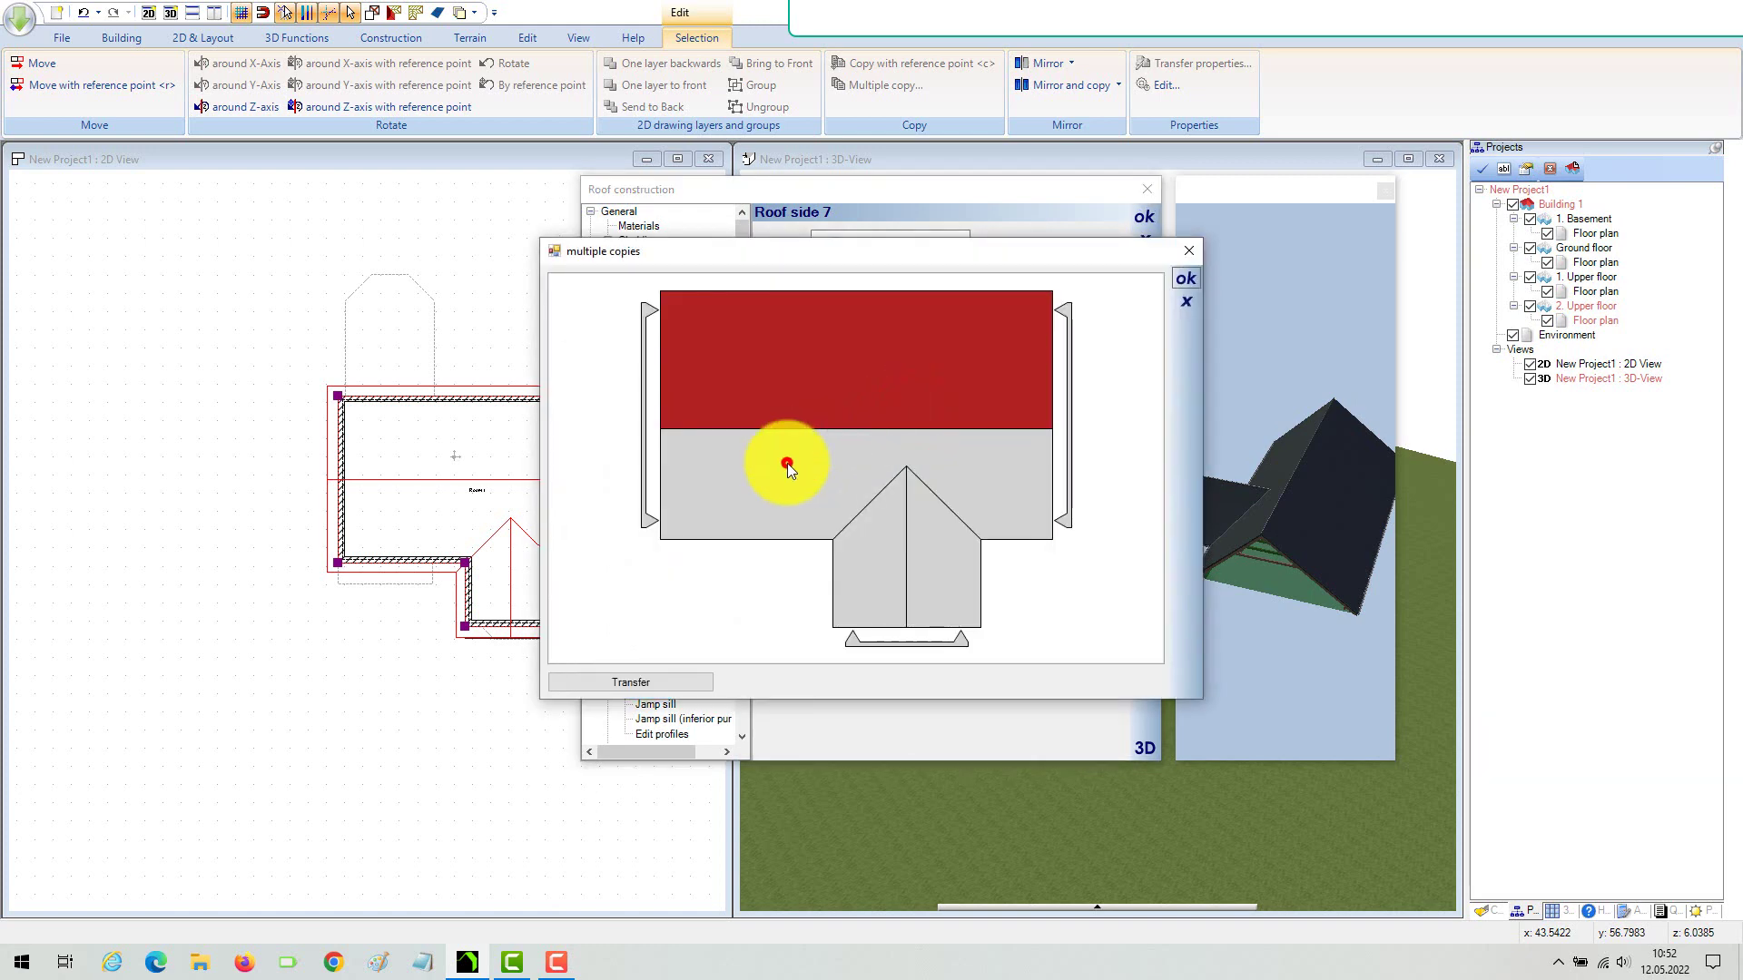
{"action": "left_click", "coordinate": [853, 557]}
{"action": "left_click", "coordinate": [933, 565]}
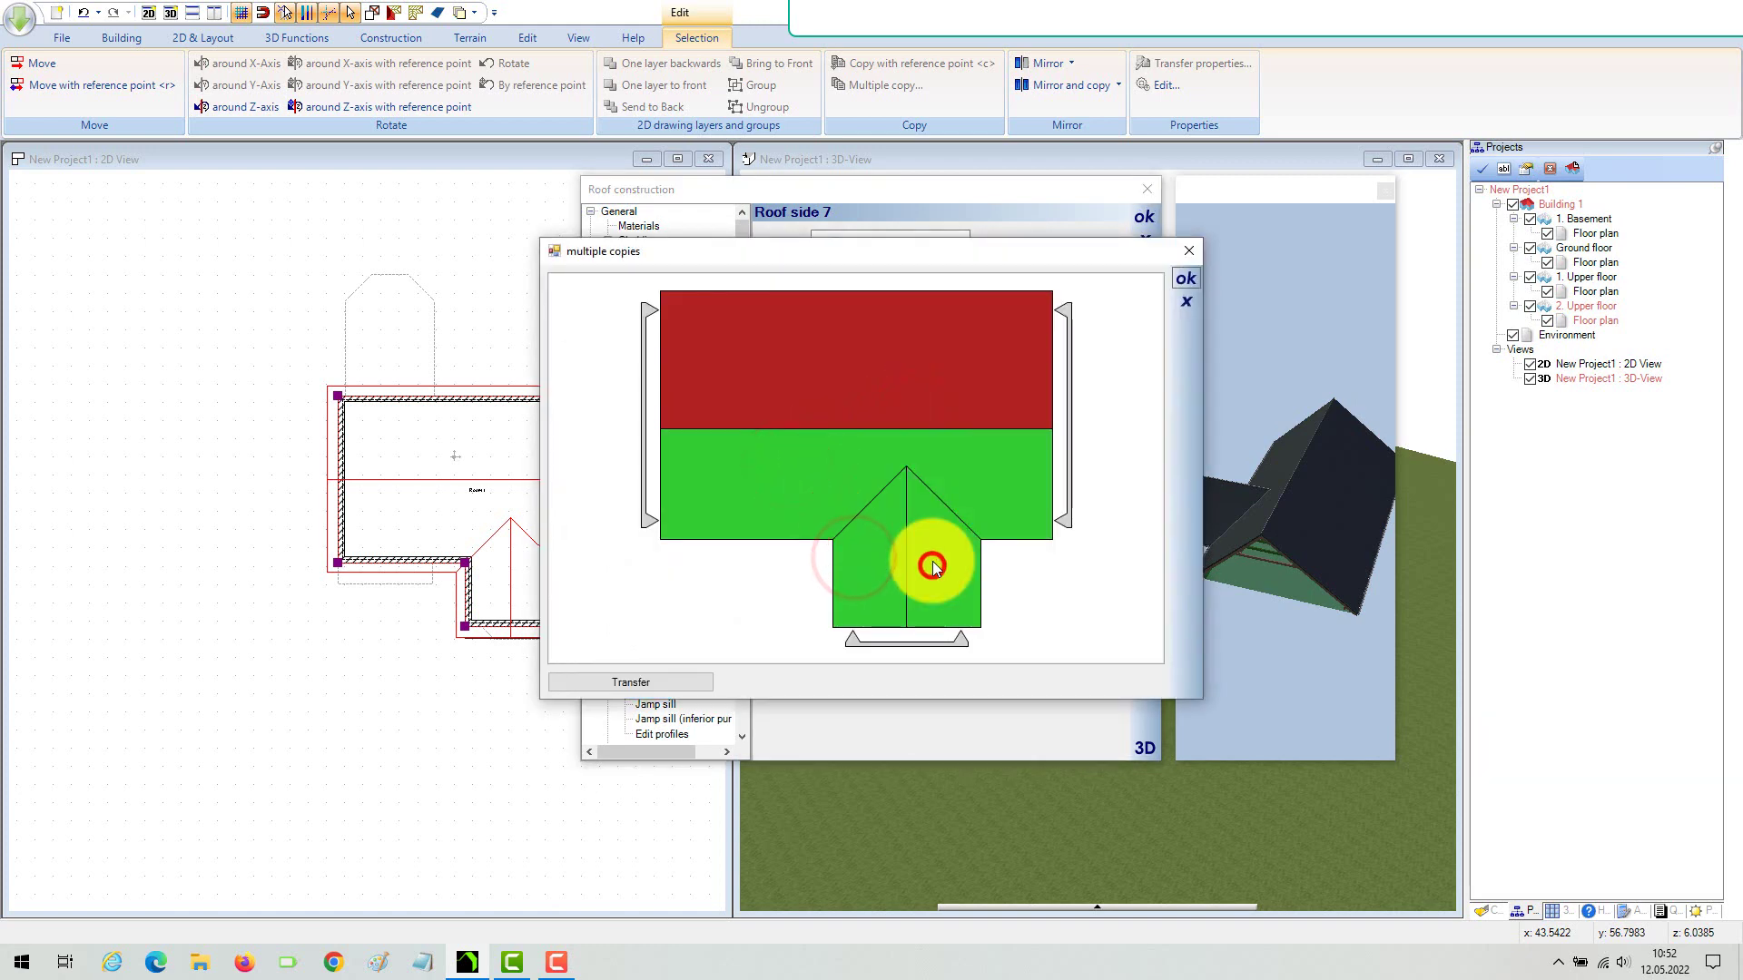
{"action": "left_click", "coordinate": [667, 683]}
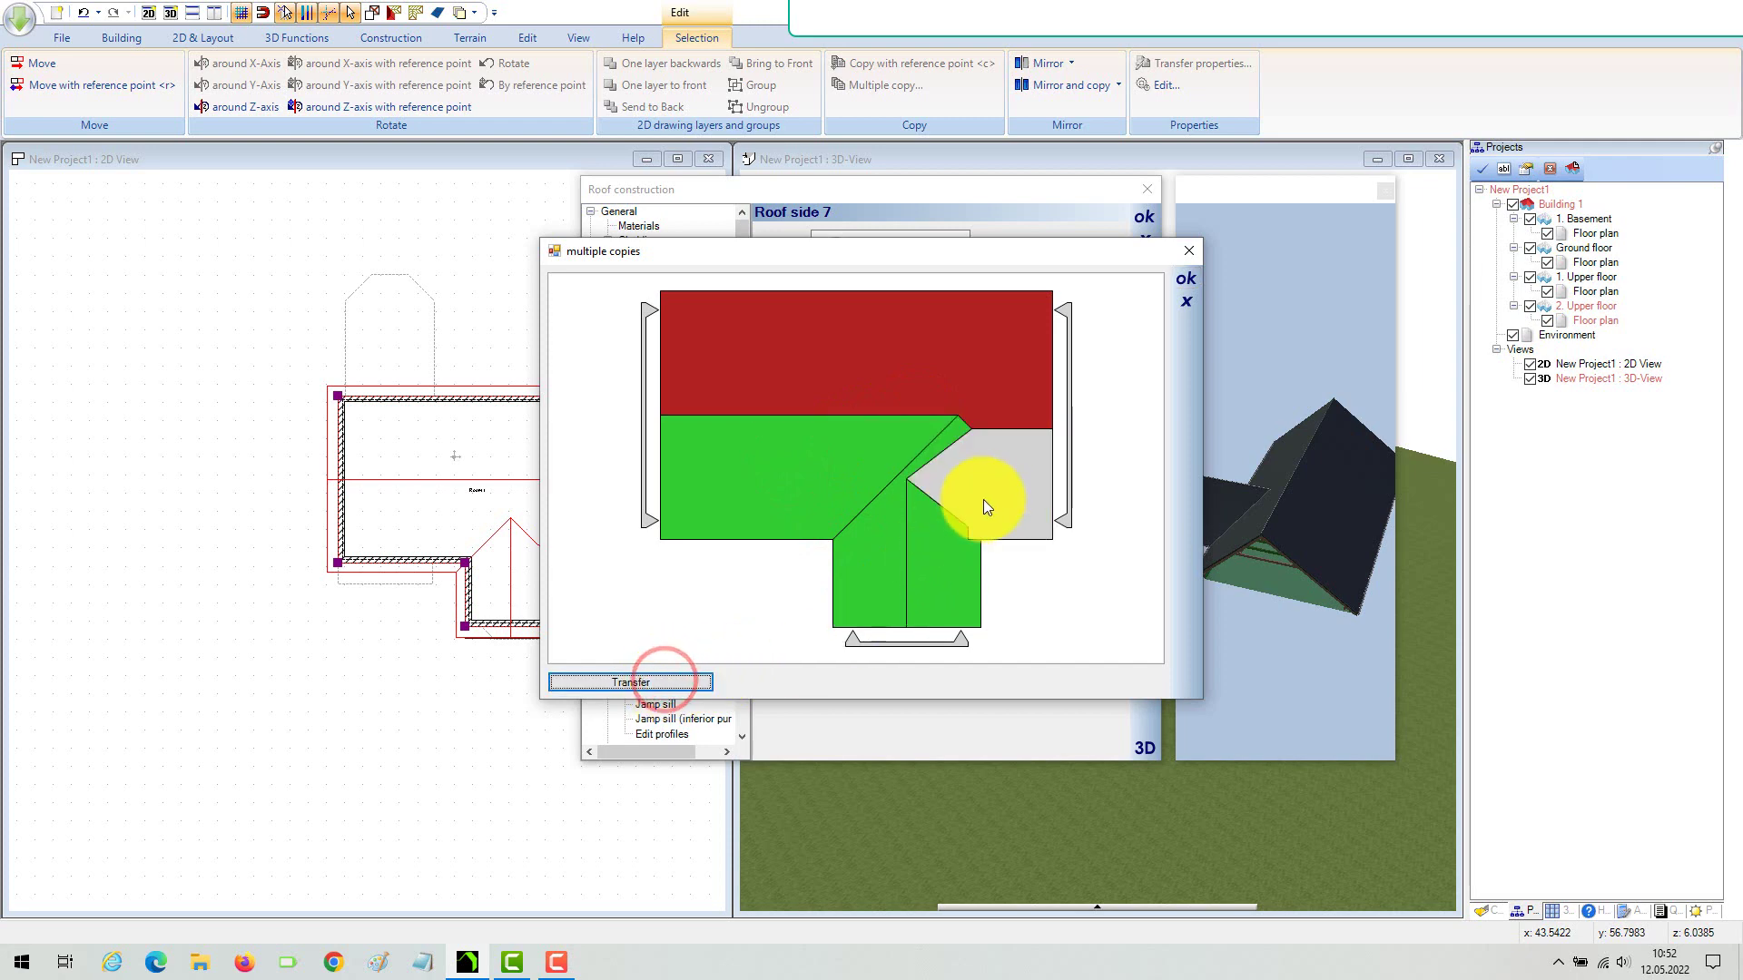
{"action": "left_click", "coordinate": [991, 486]}
{"action": "left_click", "coordinate": [686, 679]}
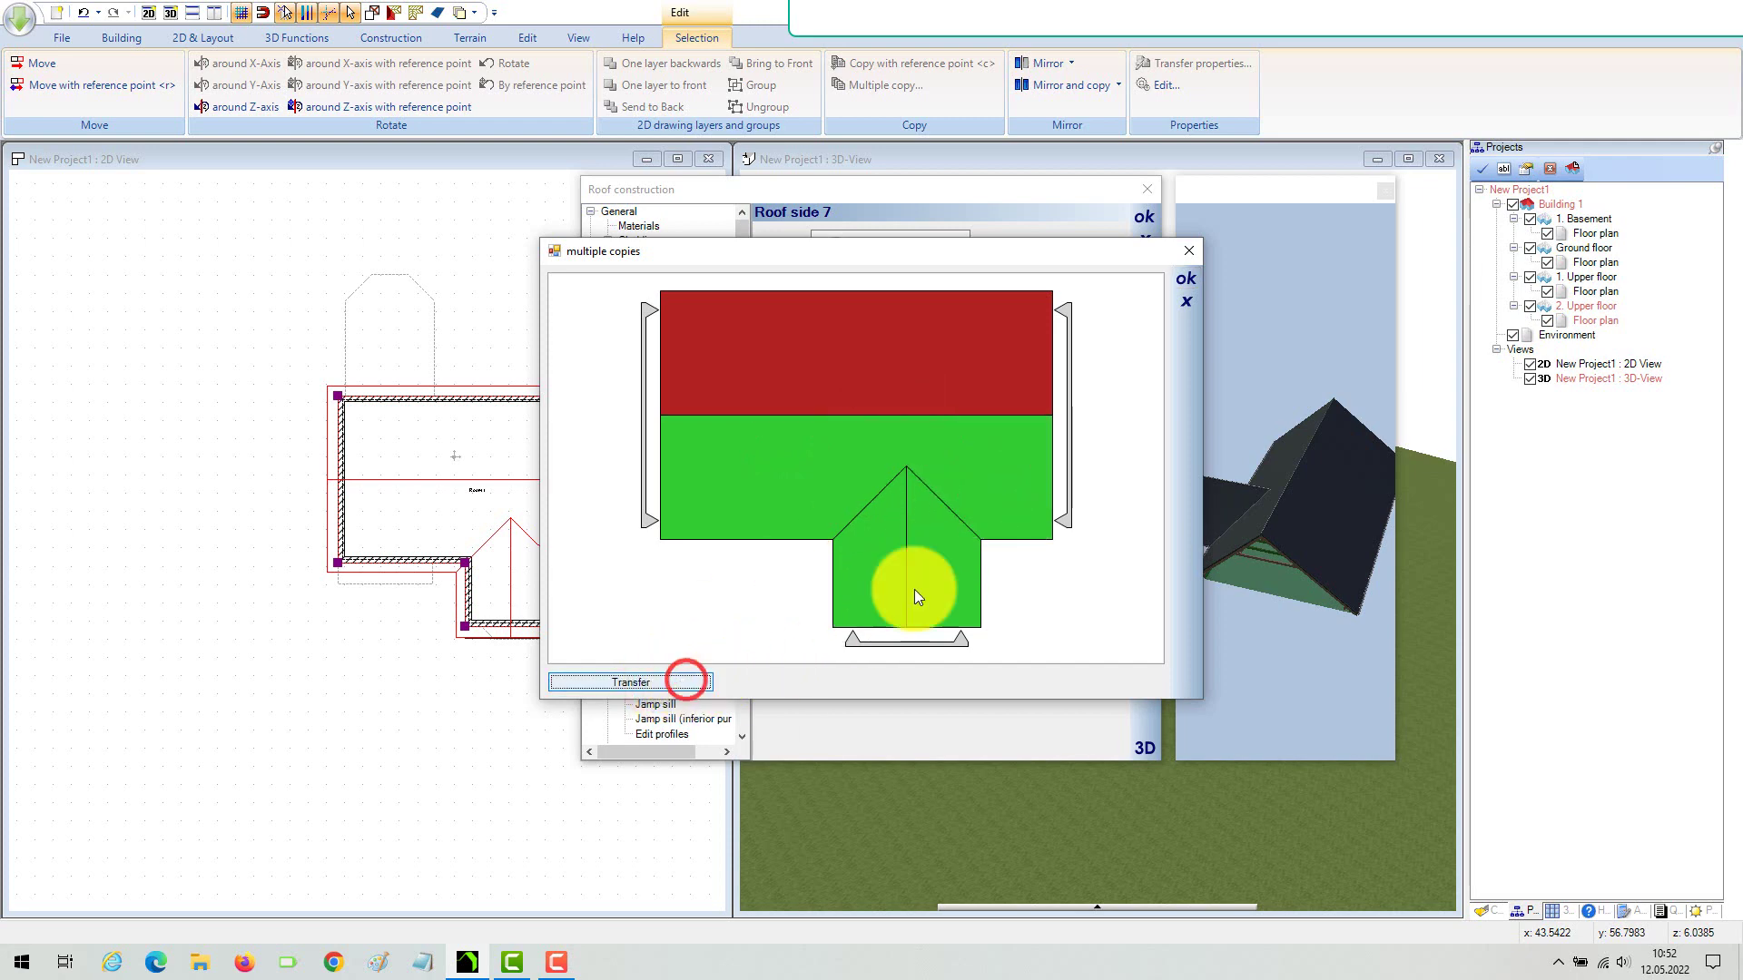
{"action": "left_click", "coordinate": [1186, 278]}
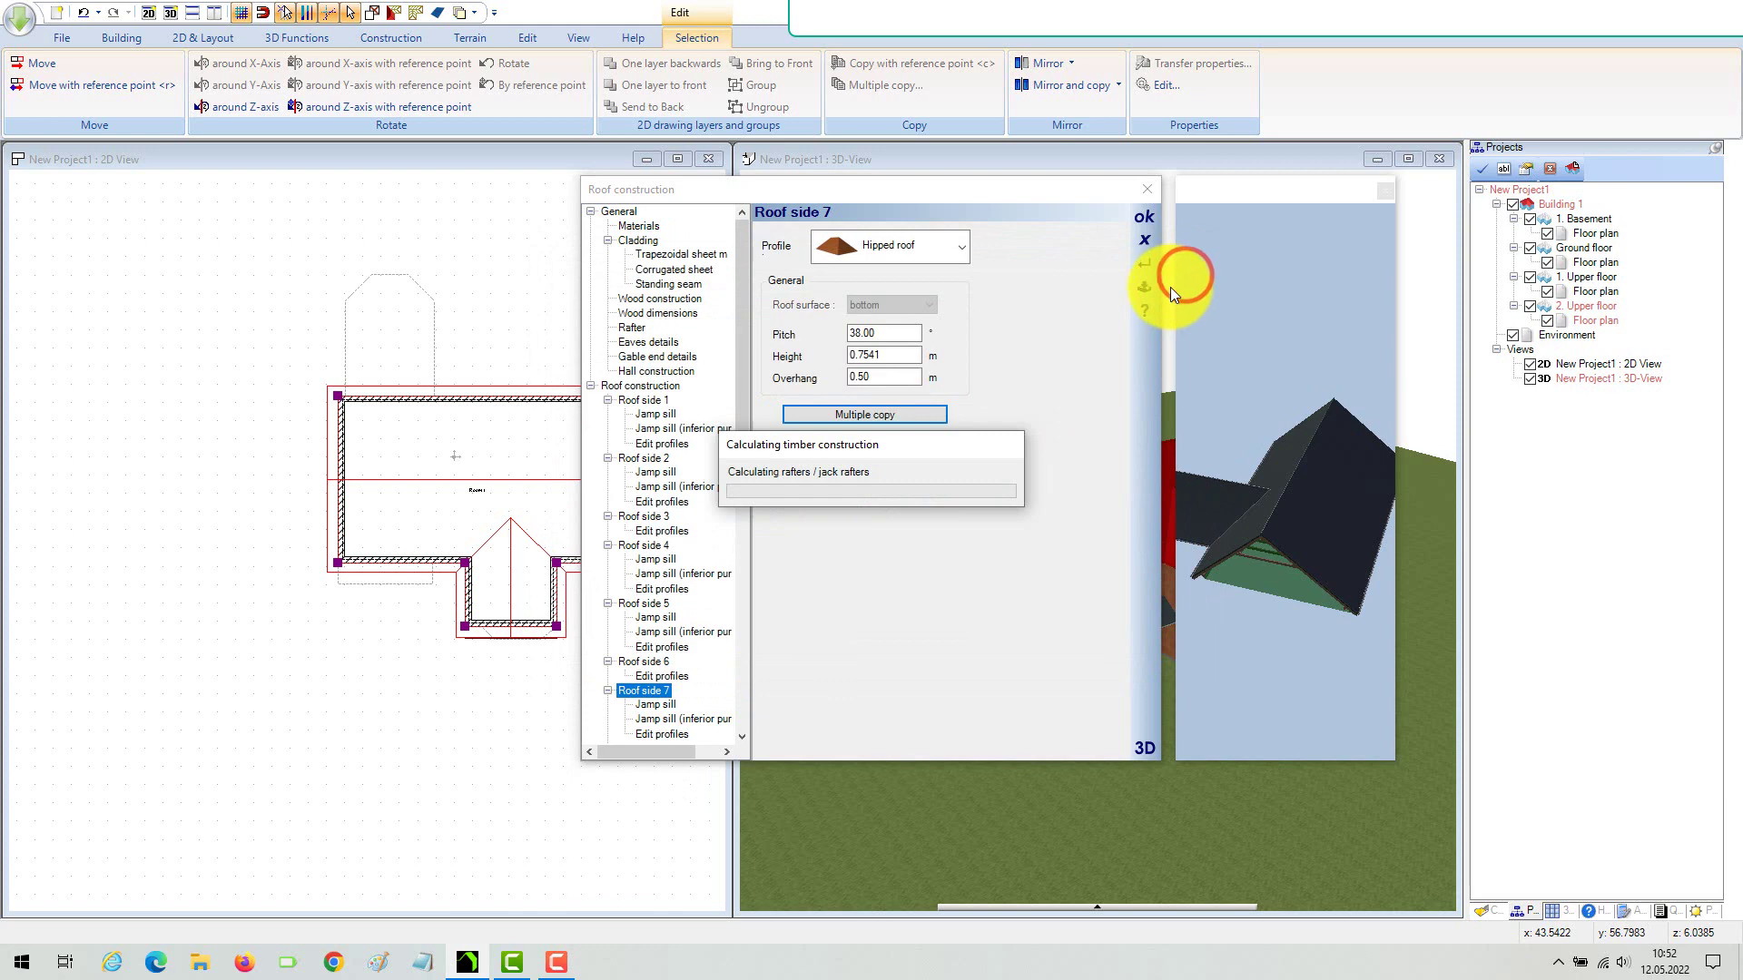
{"action": "left_click_drag", "start_coordinate": [1280, 468], "coordinate": [1294, 421]}
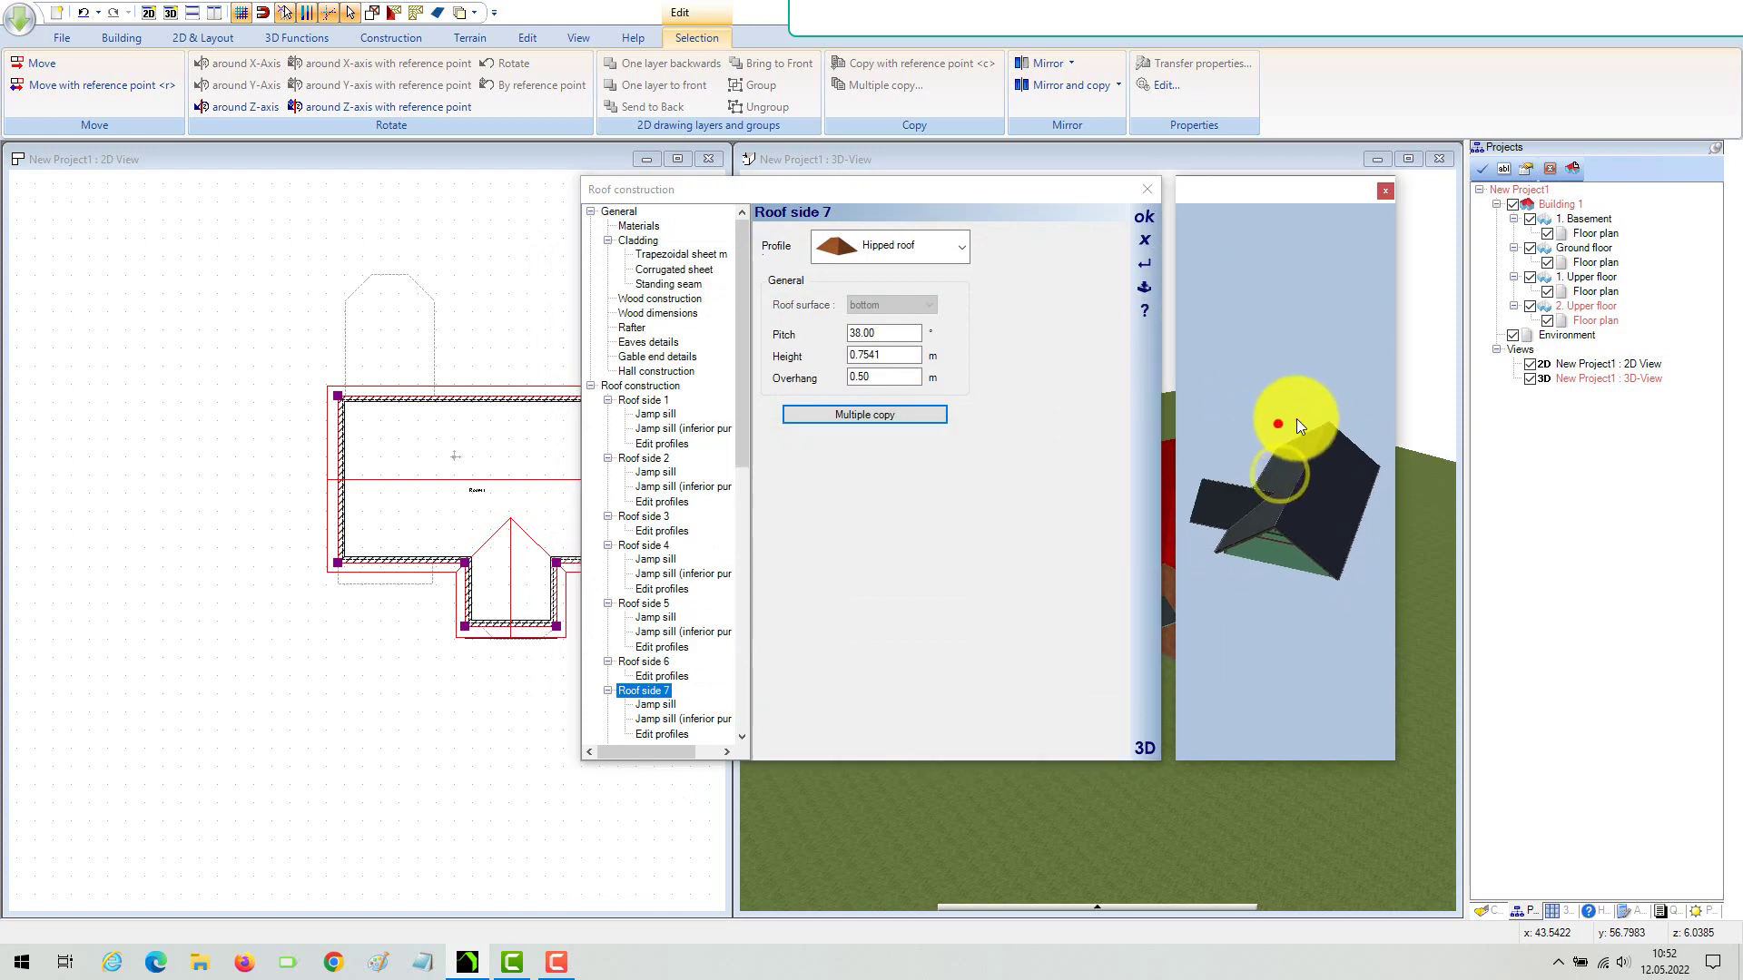
{"action": "left_click", "coordinate": [1143, 216]}
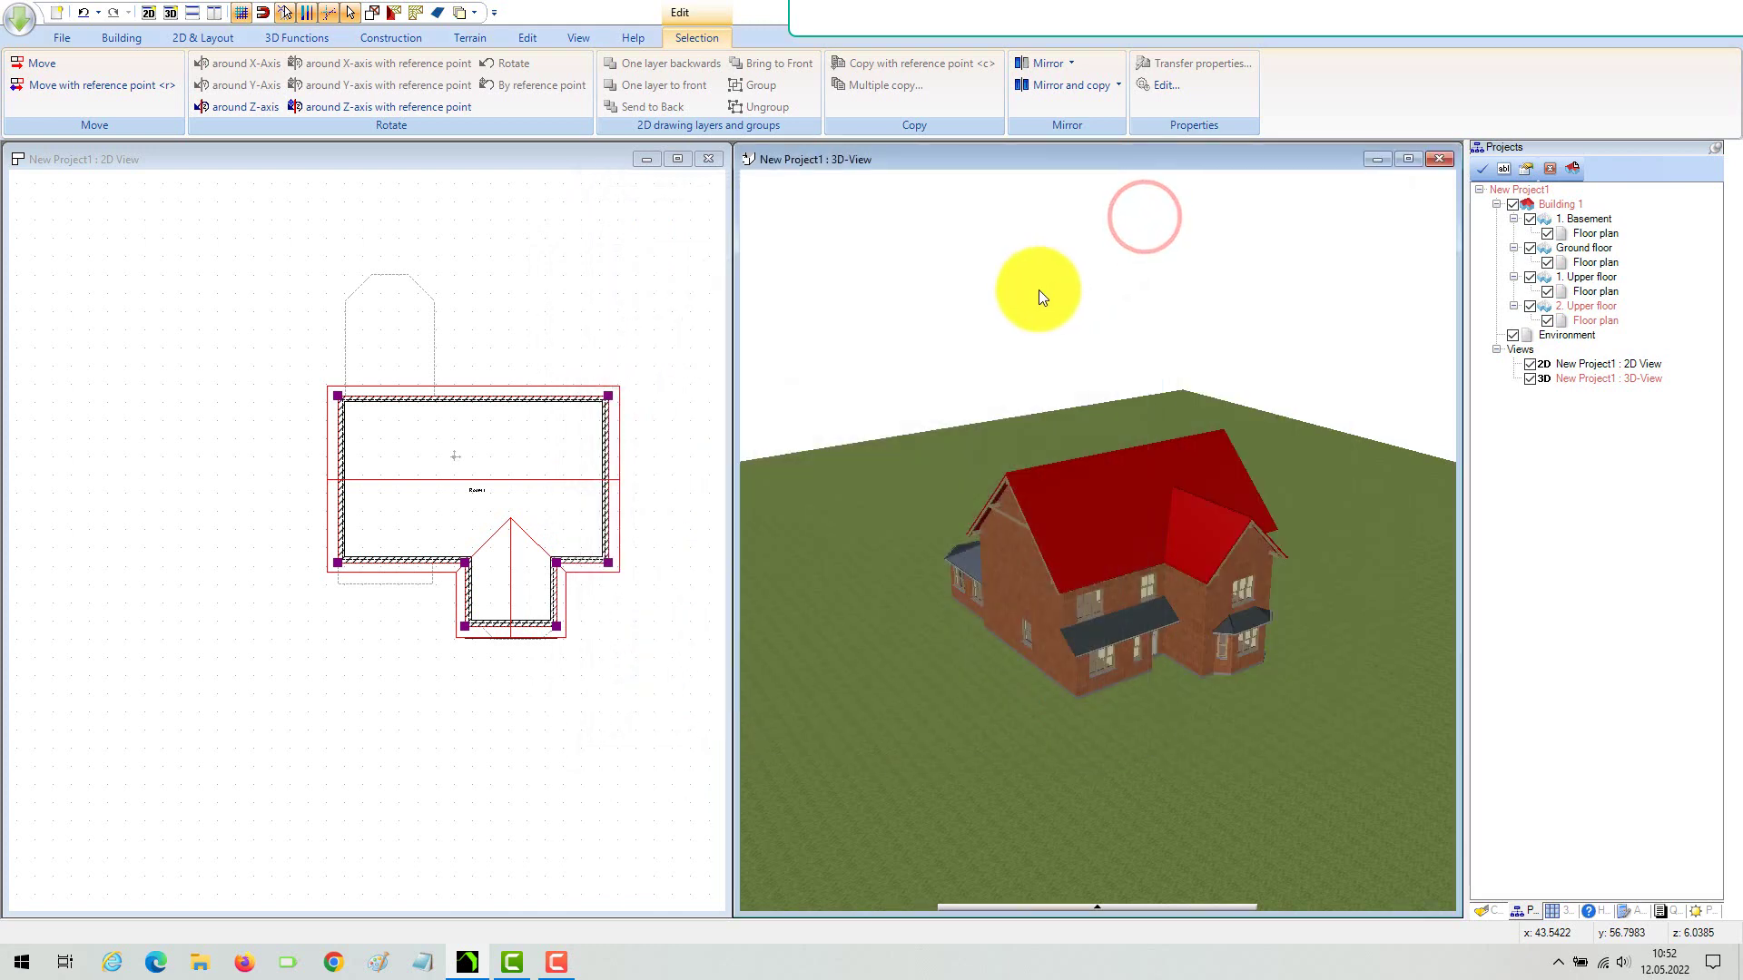
Set the rough height of the 2. Upper floor to 3.5 m.
{"action": "left_click_drag", "start_coordinate": [942, 307], "coordinate": [956, 345]}
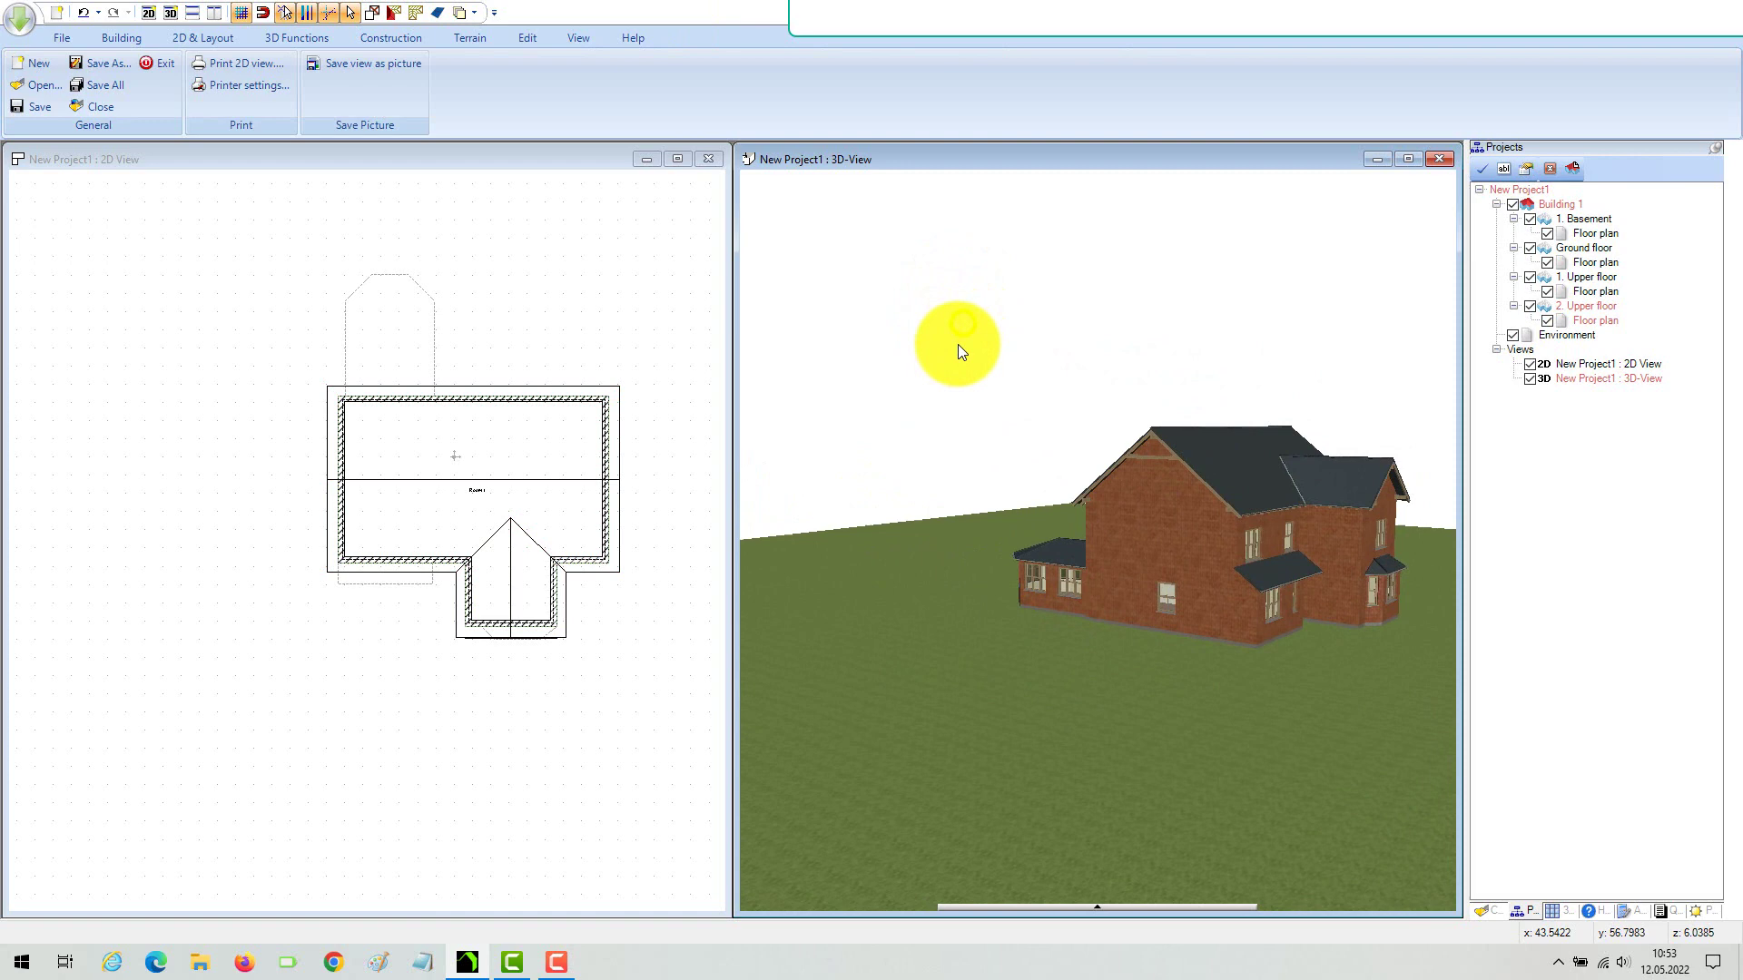
{"action": "right_click", "coordinate": [1598, 312]}
{"action": "left_click", "coordinate": [1590, 378]}
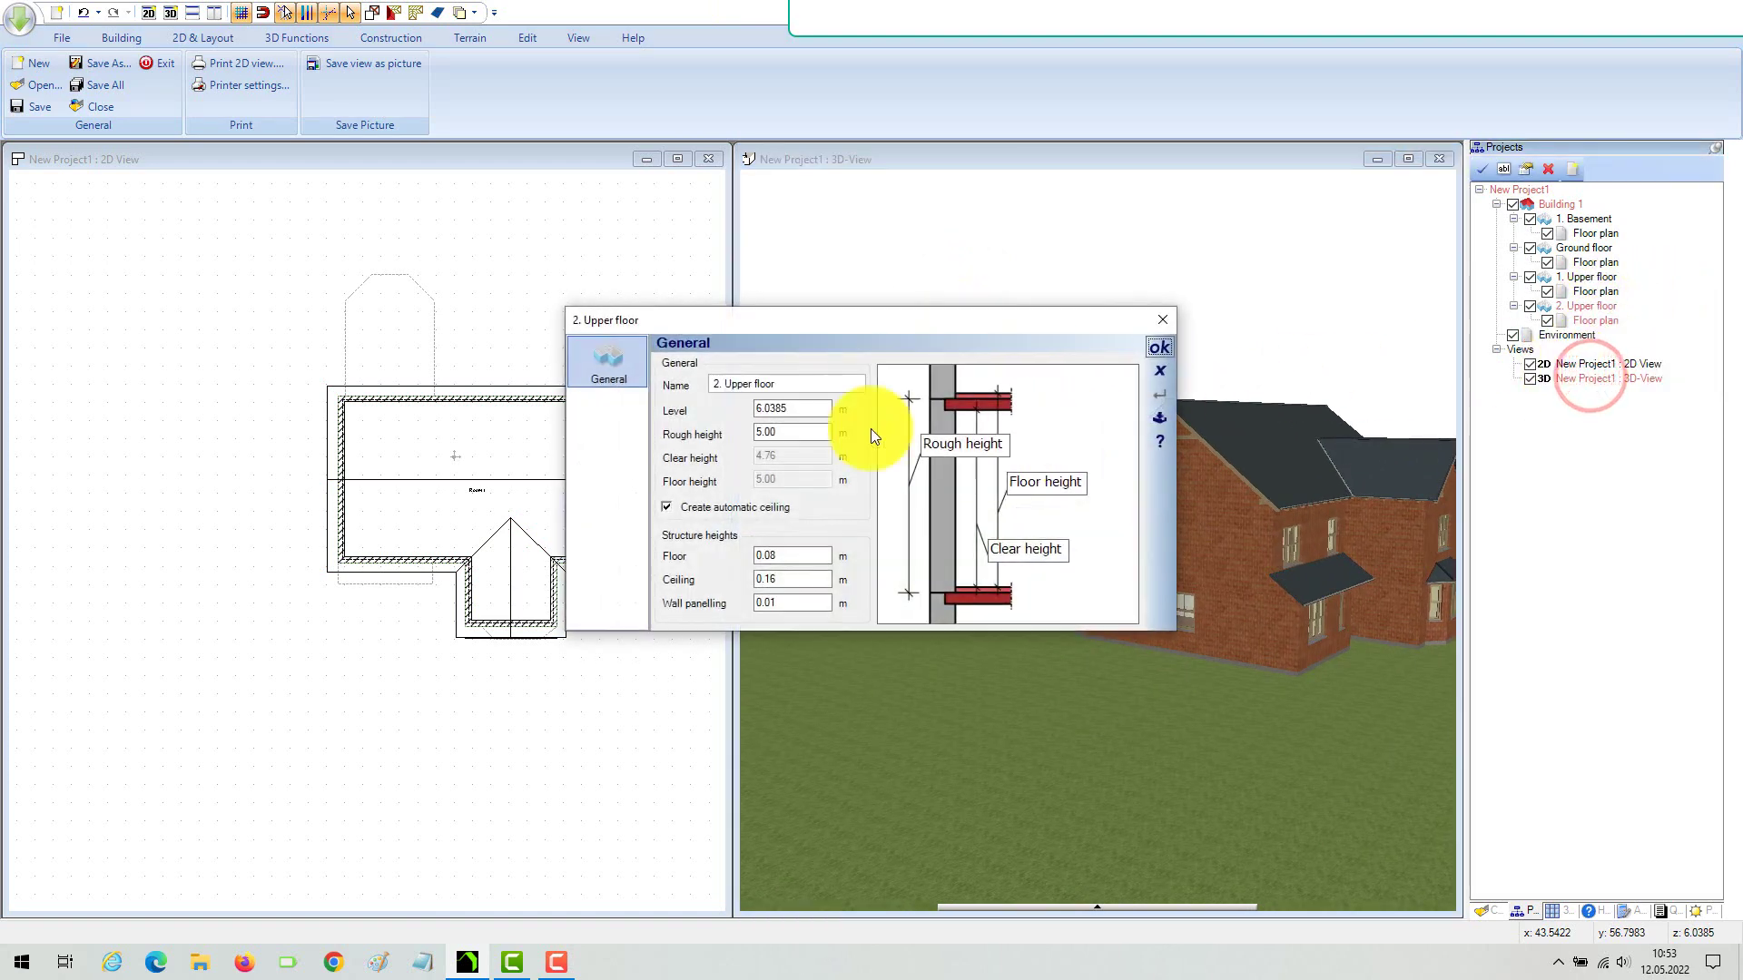
{"action": "double_click", "coordinate": [777, 432]}
{"action": "type", "text": "3,5"}
{"action": "left_click", "coordinate": [1164, 348]}
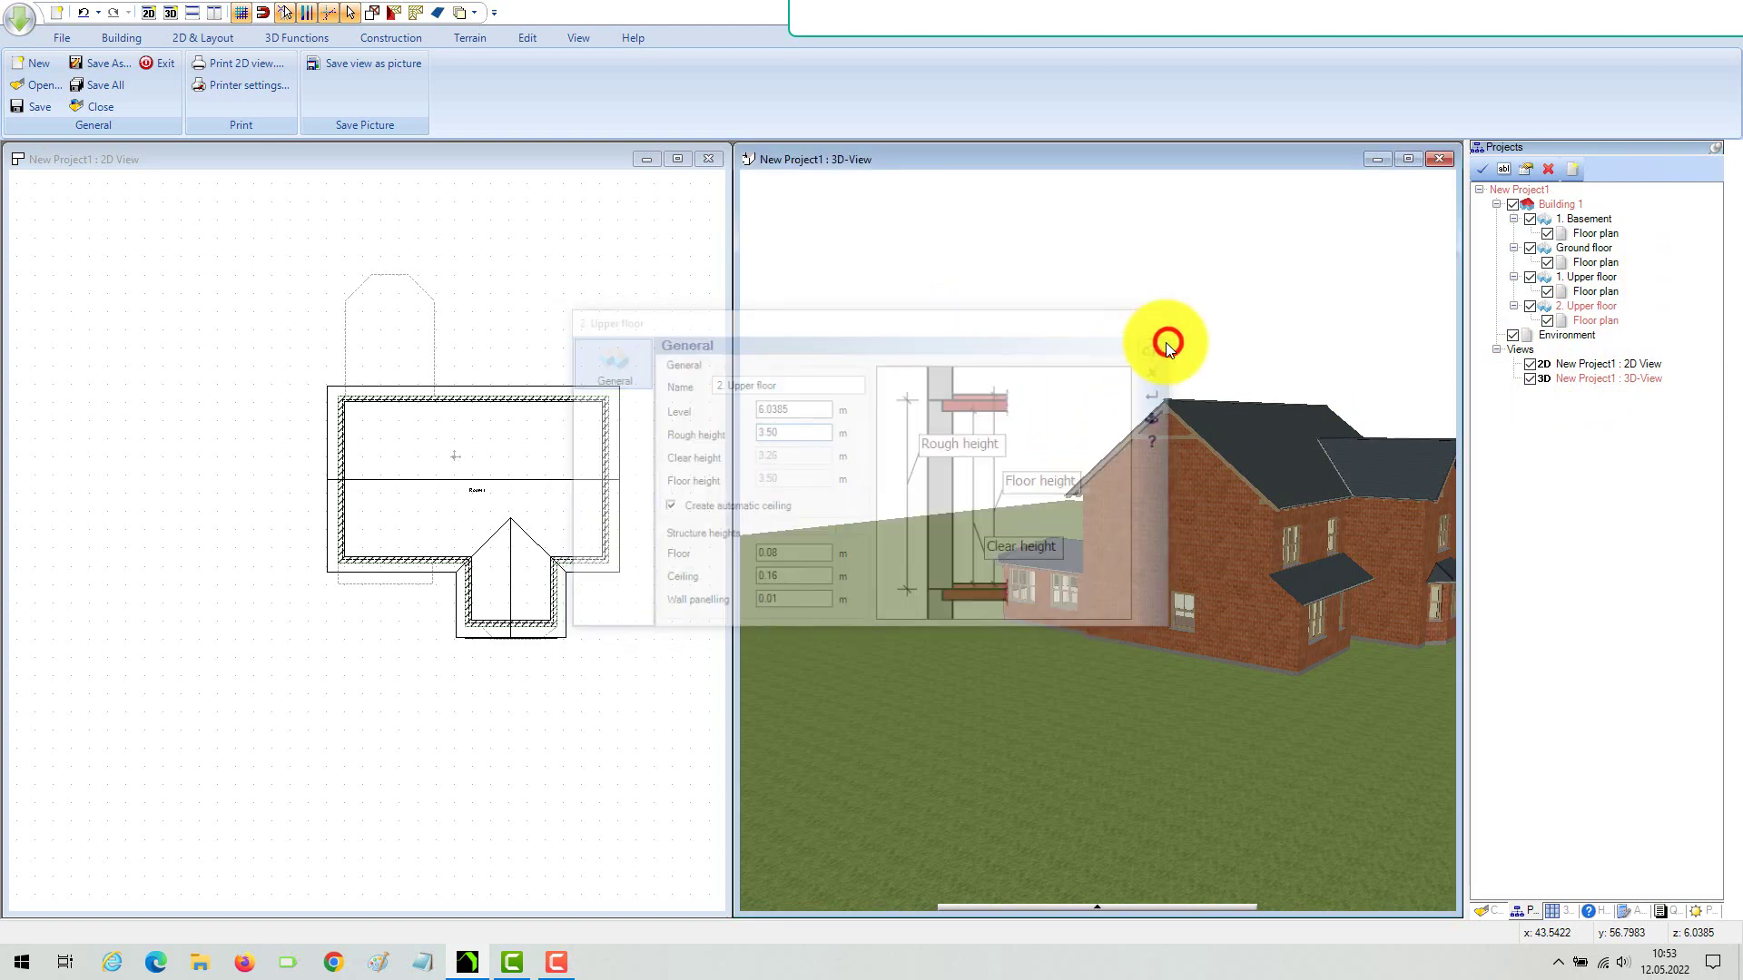
Set the rough height of the 2. Upper floor to 6 m to raise its gable walls.
{"action": "left_click_drag", "start_coordinate": [1131, 276], "coordinate": [1147, 308]}
{"action": "right_click", "coordinate": [1593, 307]}
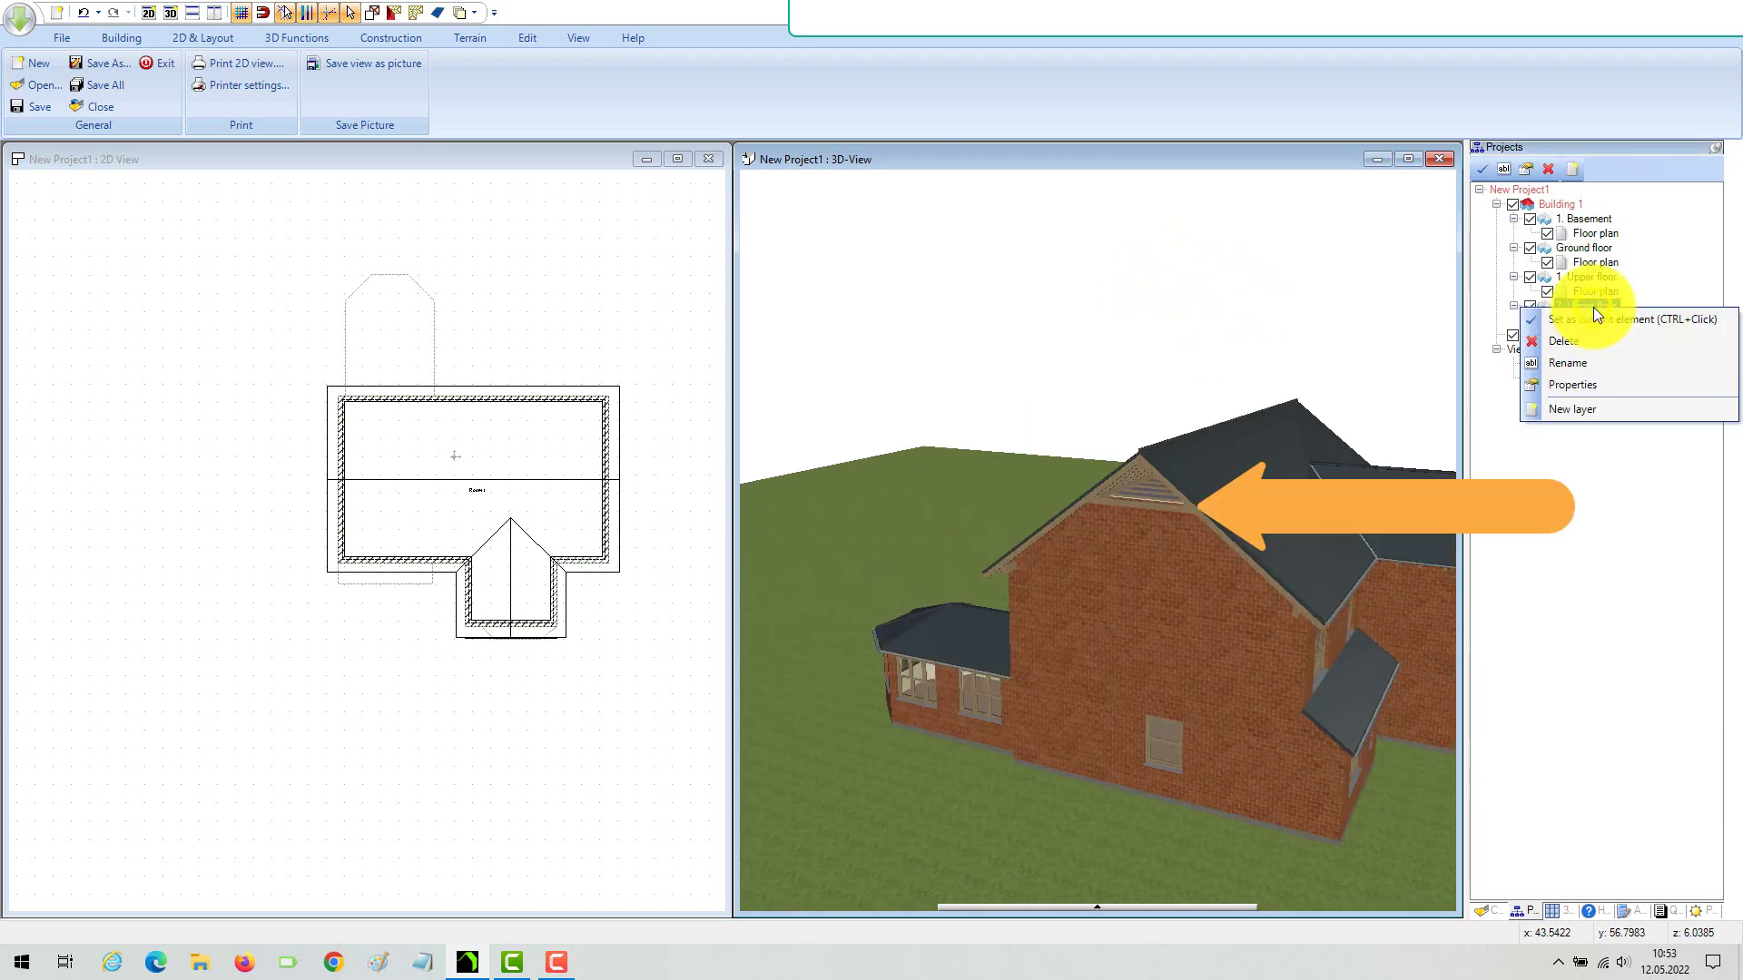
{"action": "left_click", "coordinate": [1603, 384]}
{"action": "left_click", "coordinate": [795, 435]}
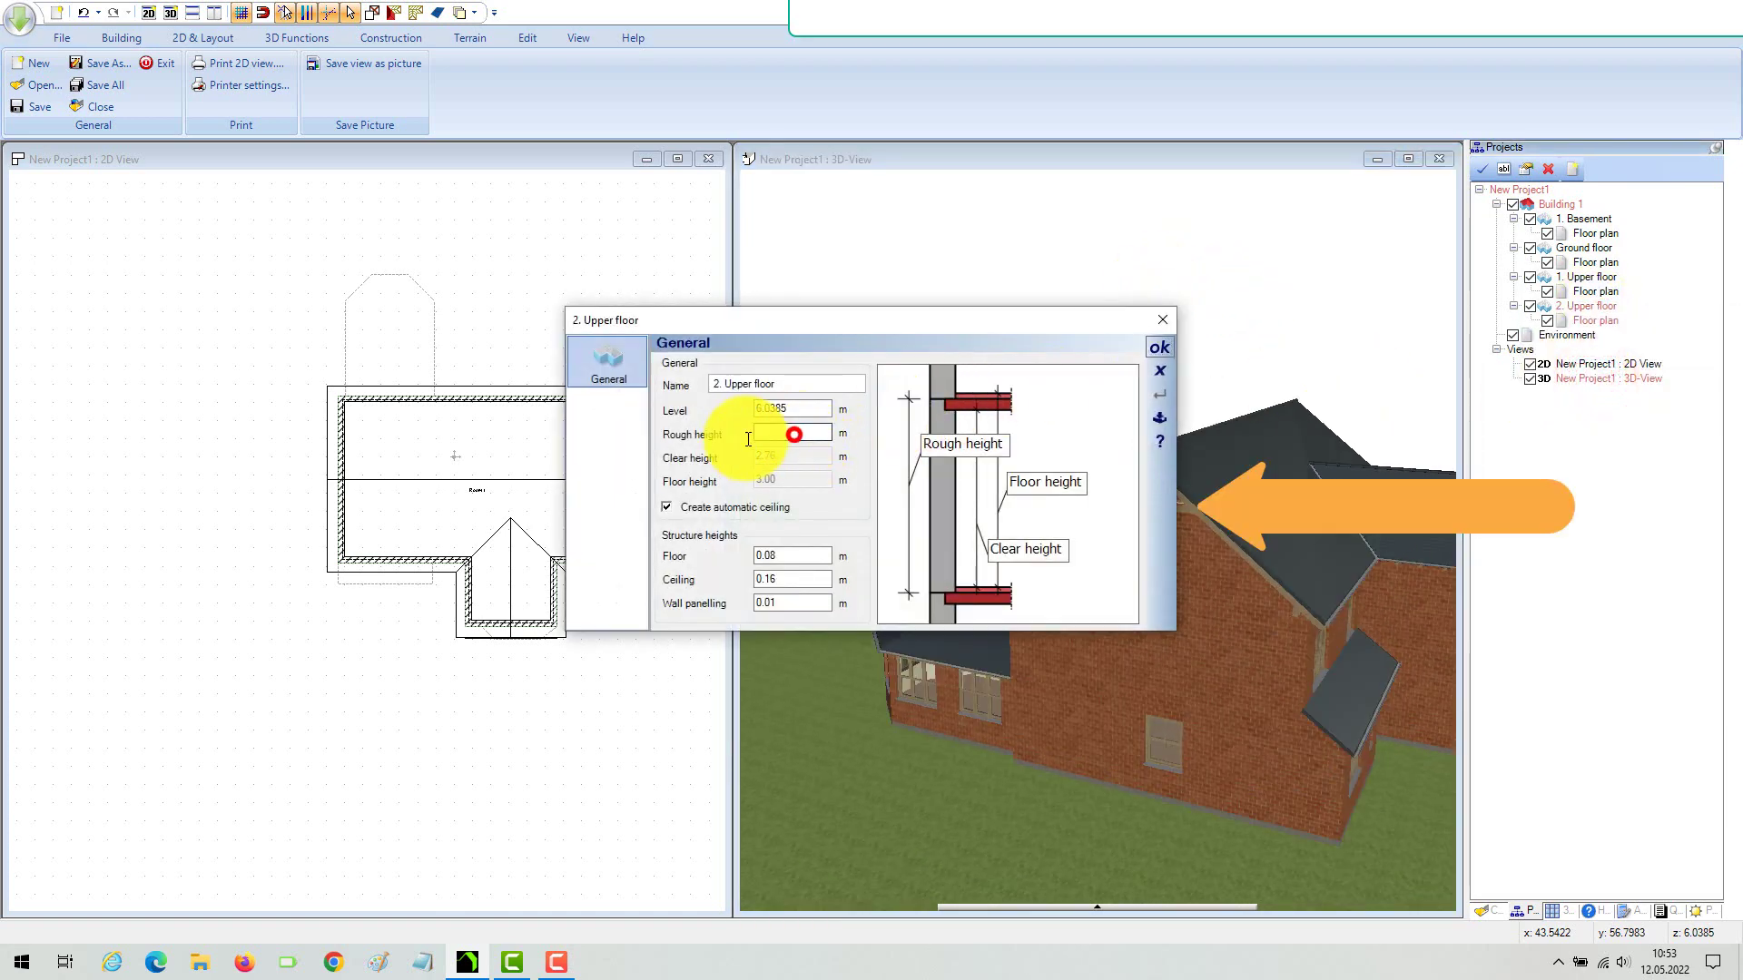
{"action": "type", "text": "6"}
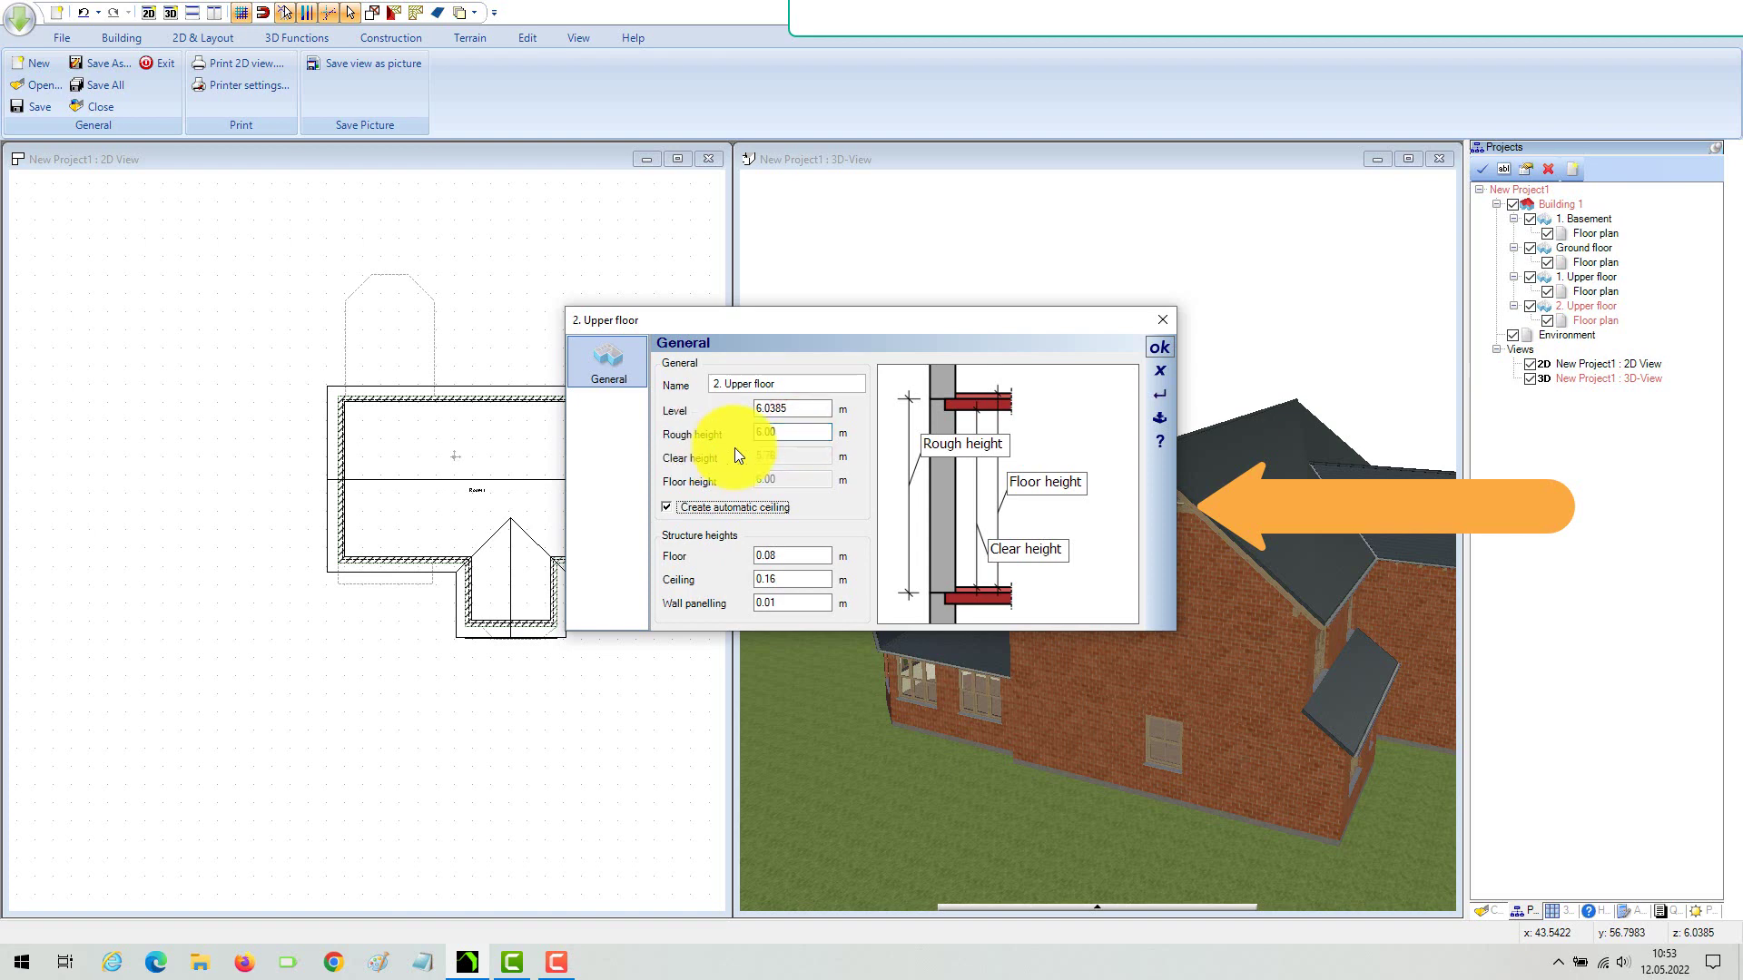
{"action": "left_click", "coordinate": [1159, 347]}
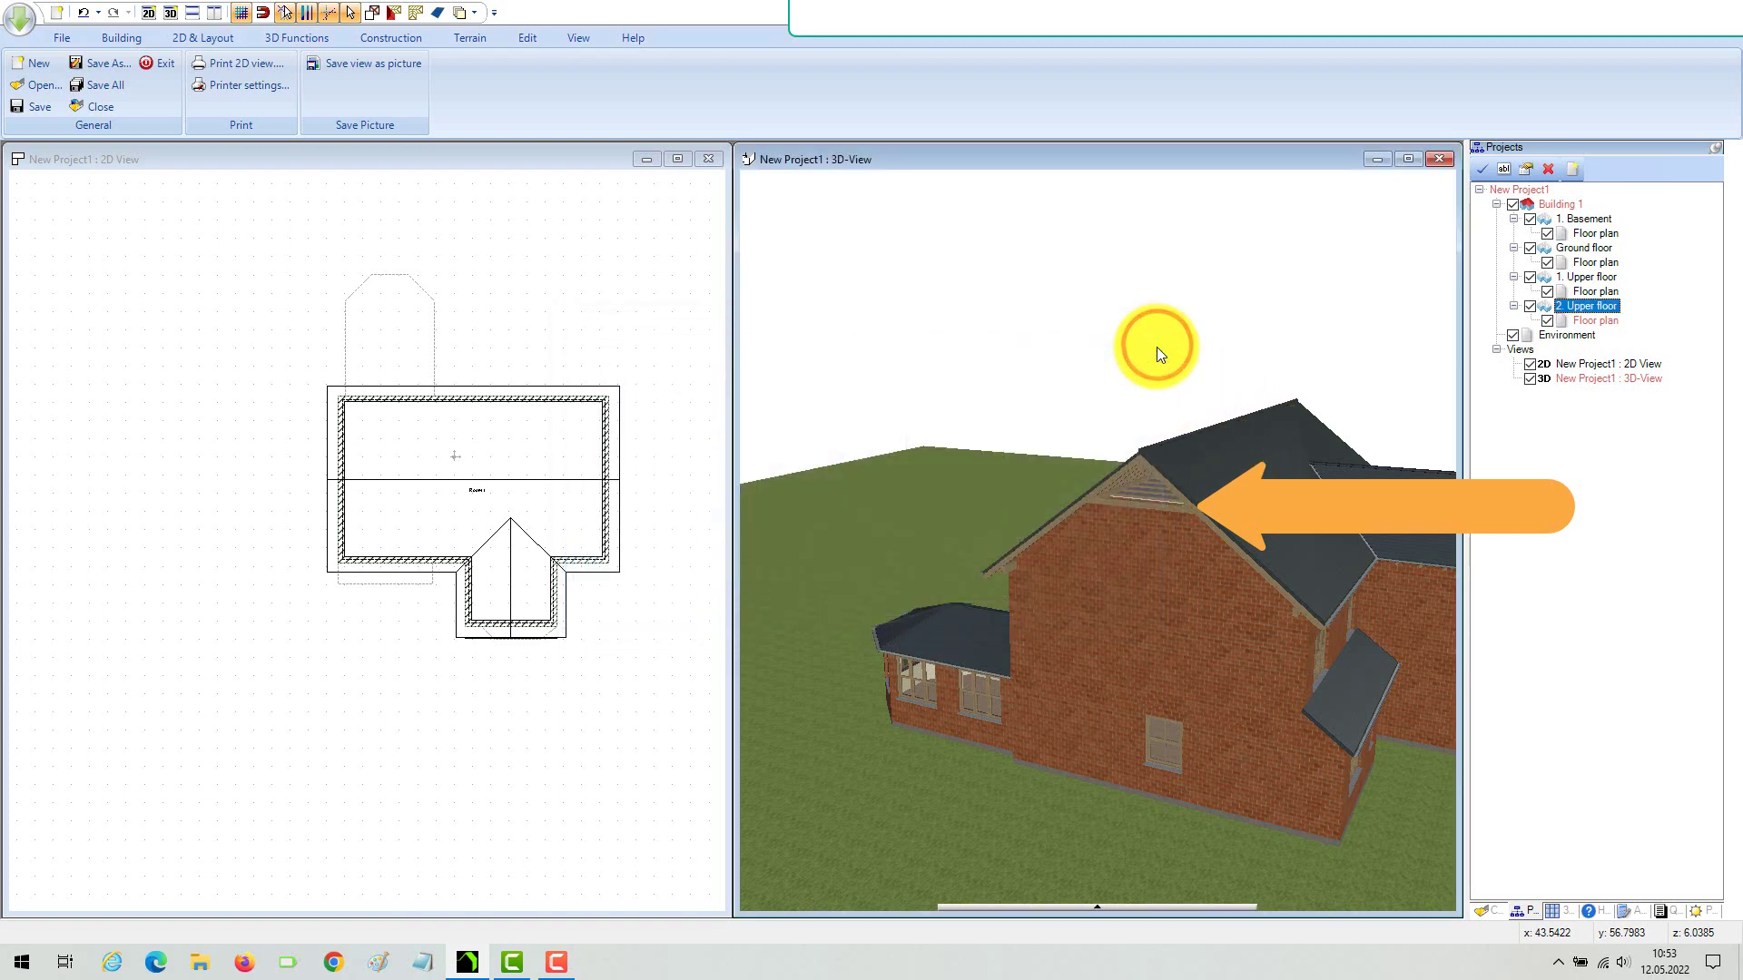
Set the rough height of the 2. Upper floor to 3 m.
{"action": "left_click_drag", "start_coordinate": [1122, 300], "coordinate": [1129, 306]}
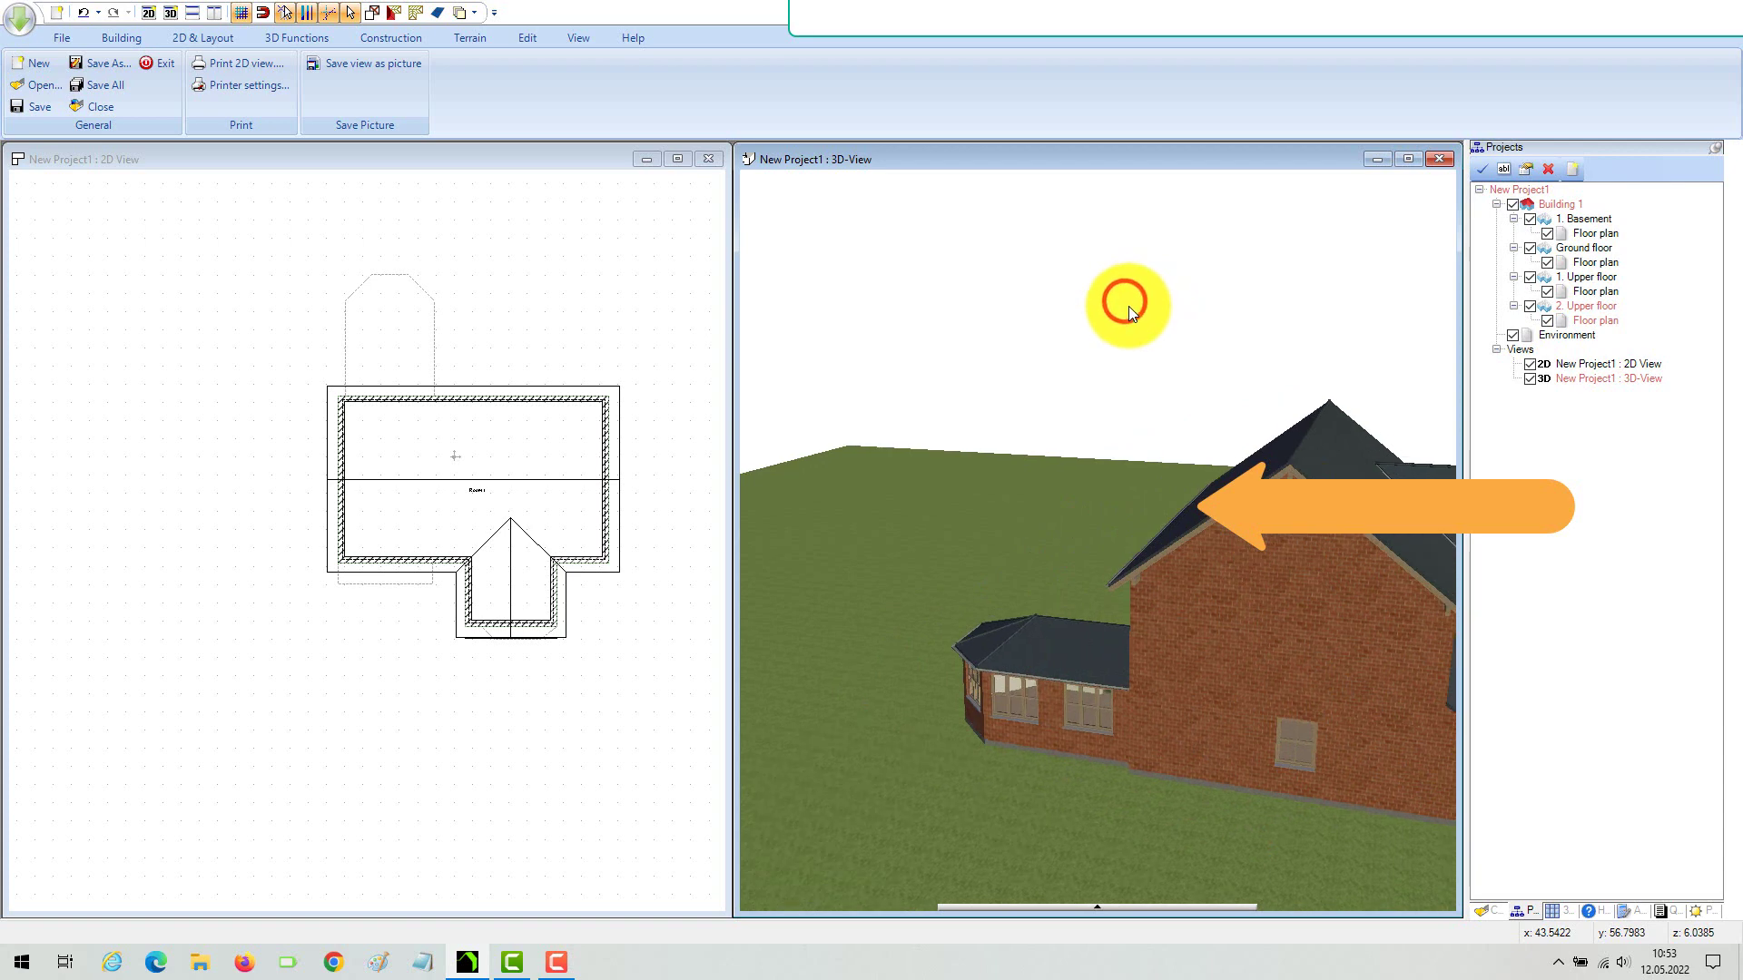
{"action": "right_click", "coordinate": [1587, 305]}
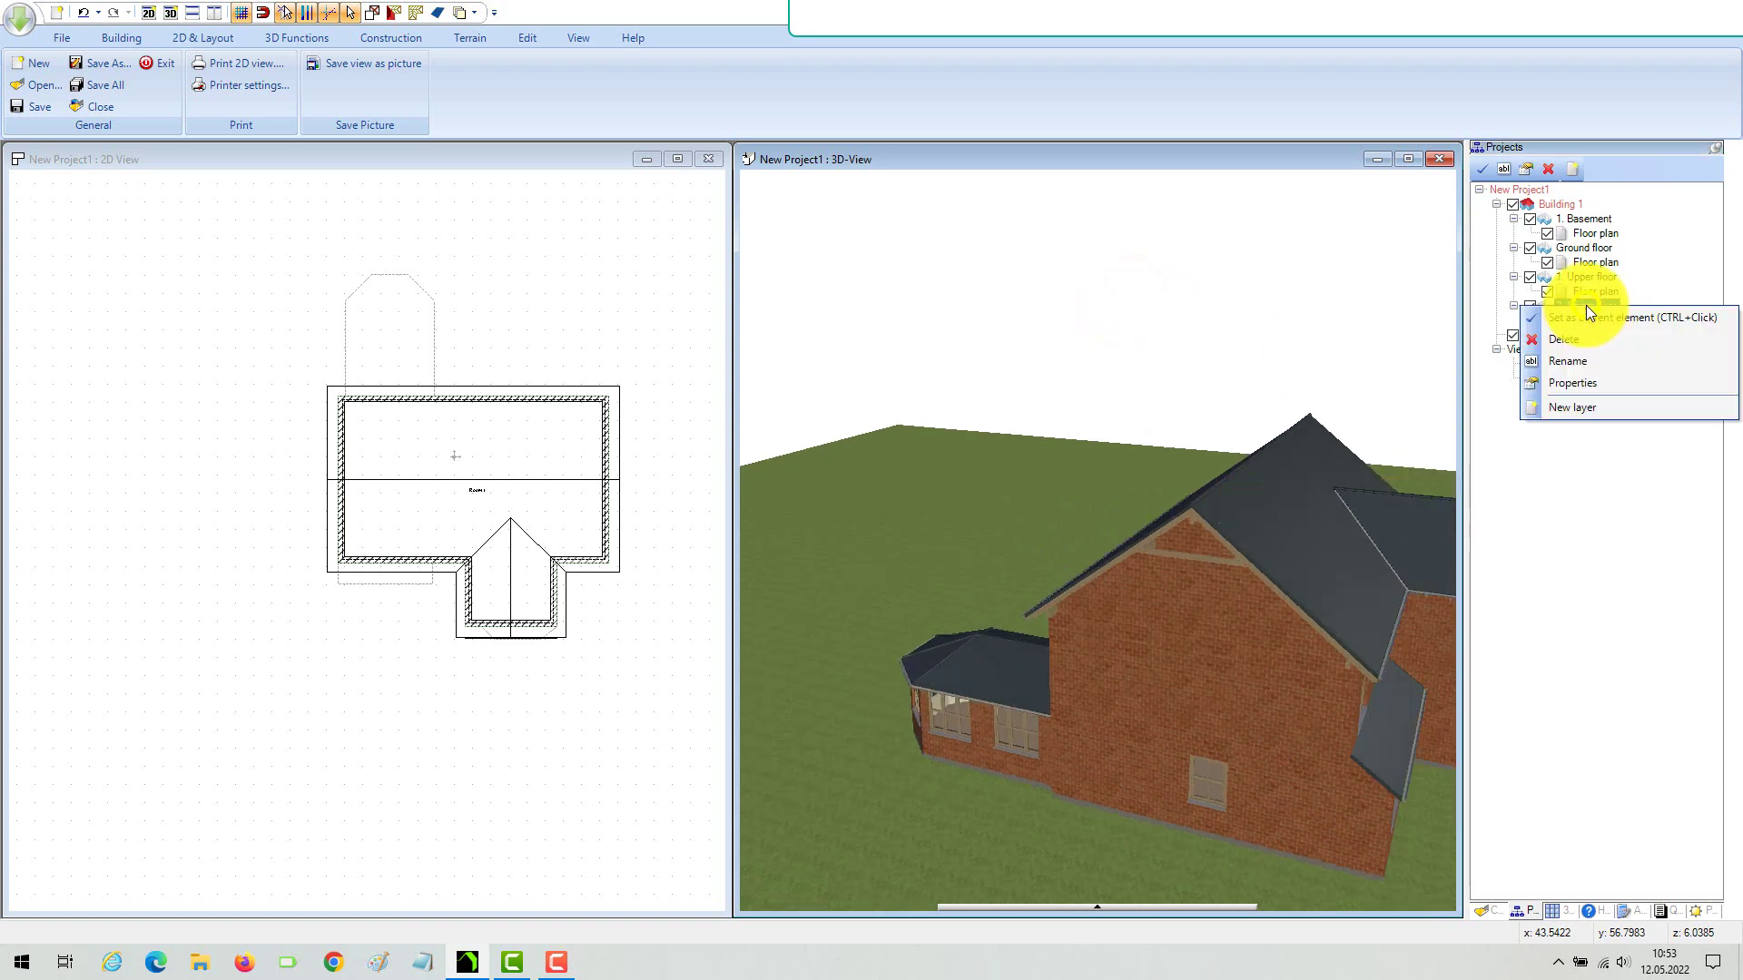
{"action": "left_click", "coordinate": [1583, 381]}
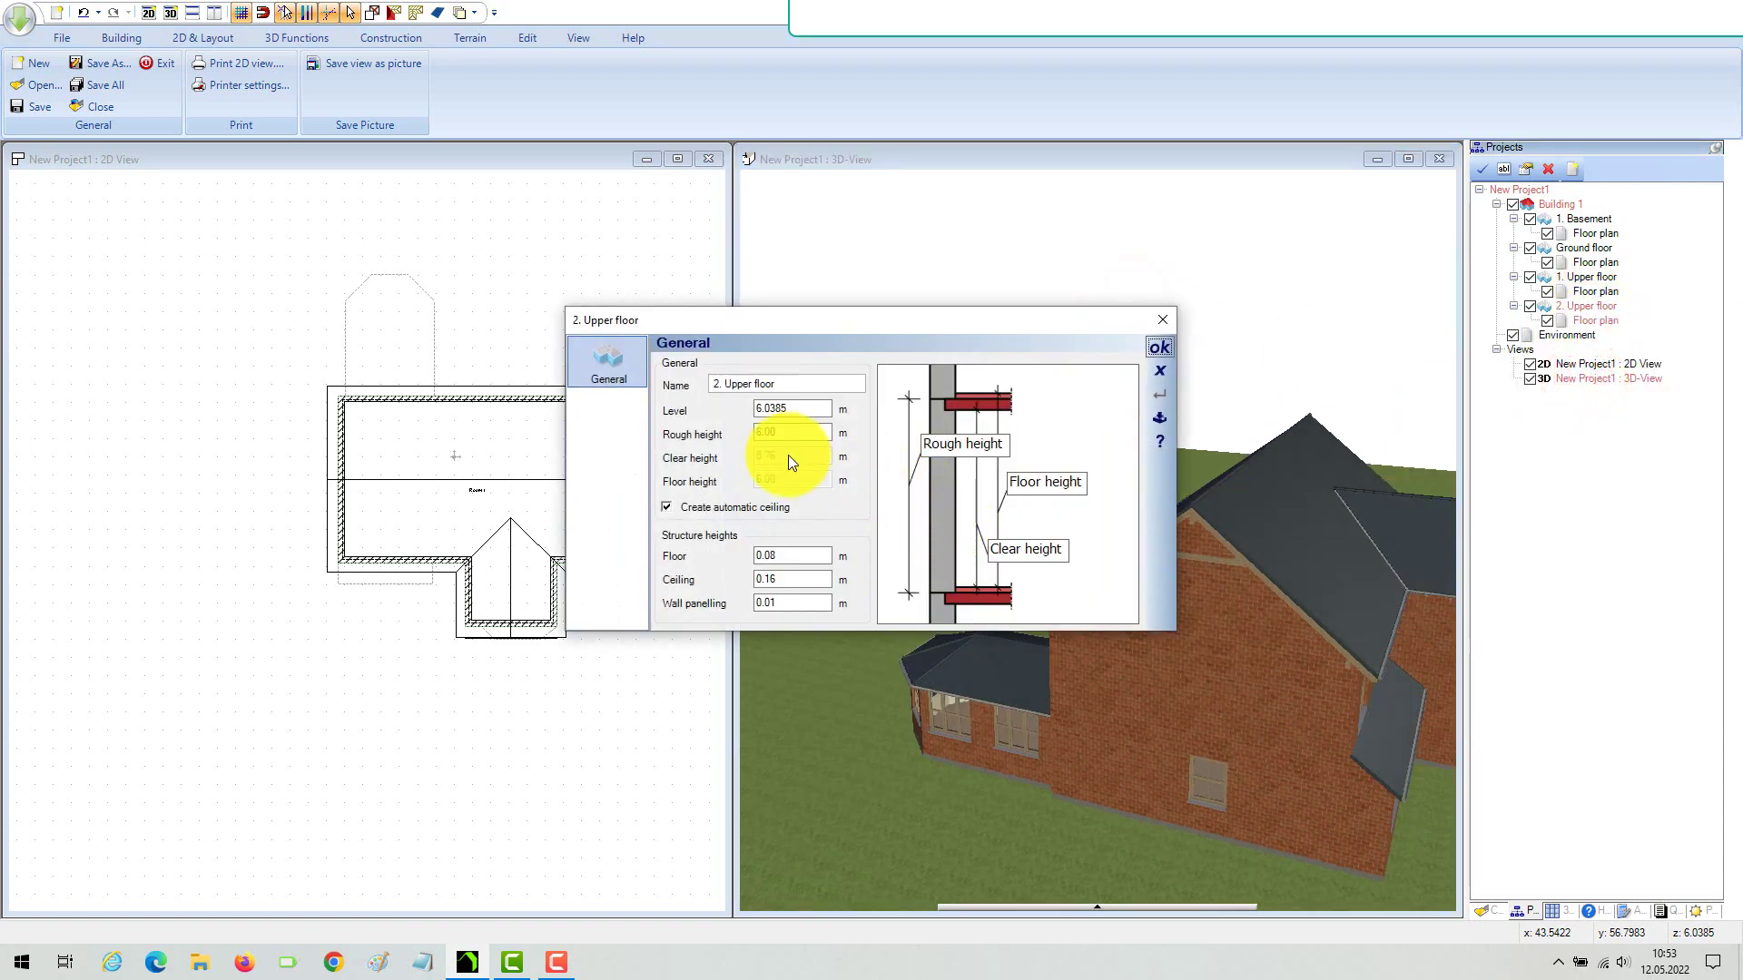
{"action": "double_click", "coordinate": [787, 435]}
{"action": "type", "text": "3"}
{"action": "key", "text": "Tab"}
{"action": "left_click", "coordinate": [1152, 346]}
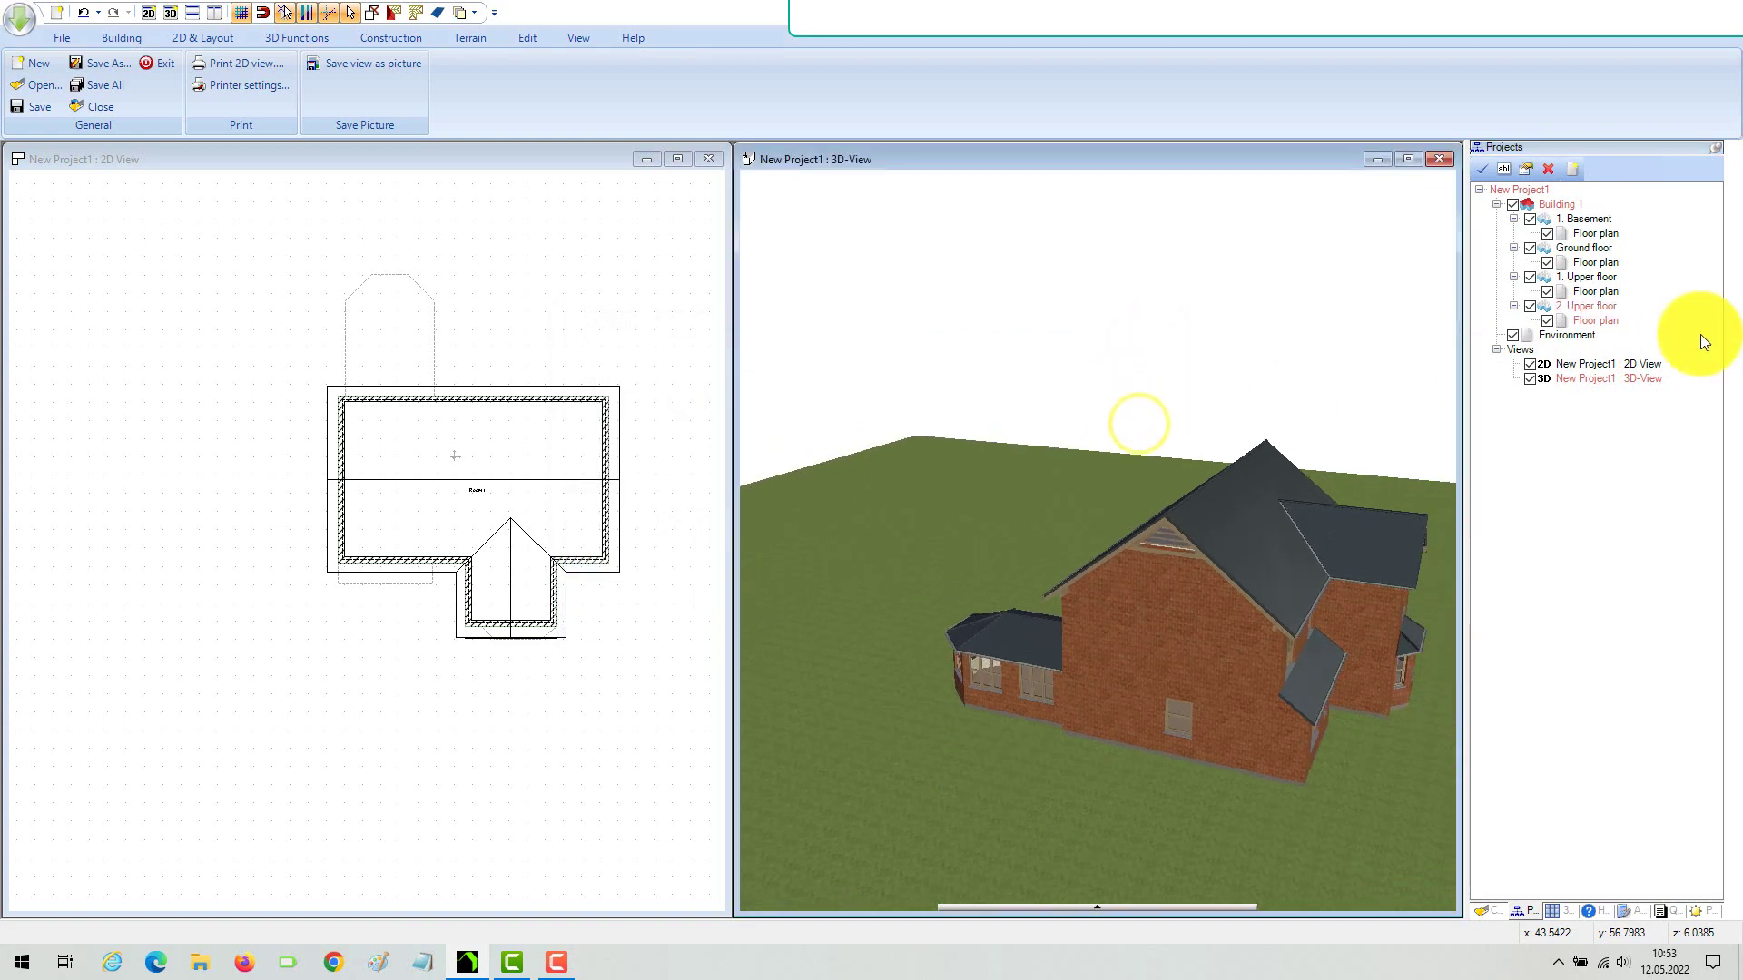
Start a new floor above the existing floors of Building 1 and name it Attic.
{"action": "left_click", "coordinate": [1563, 205]}
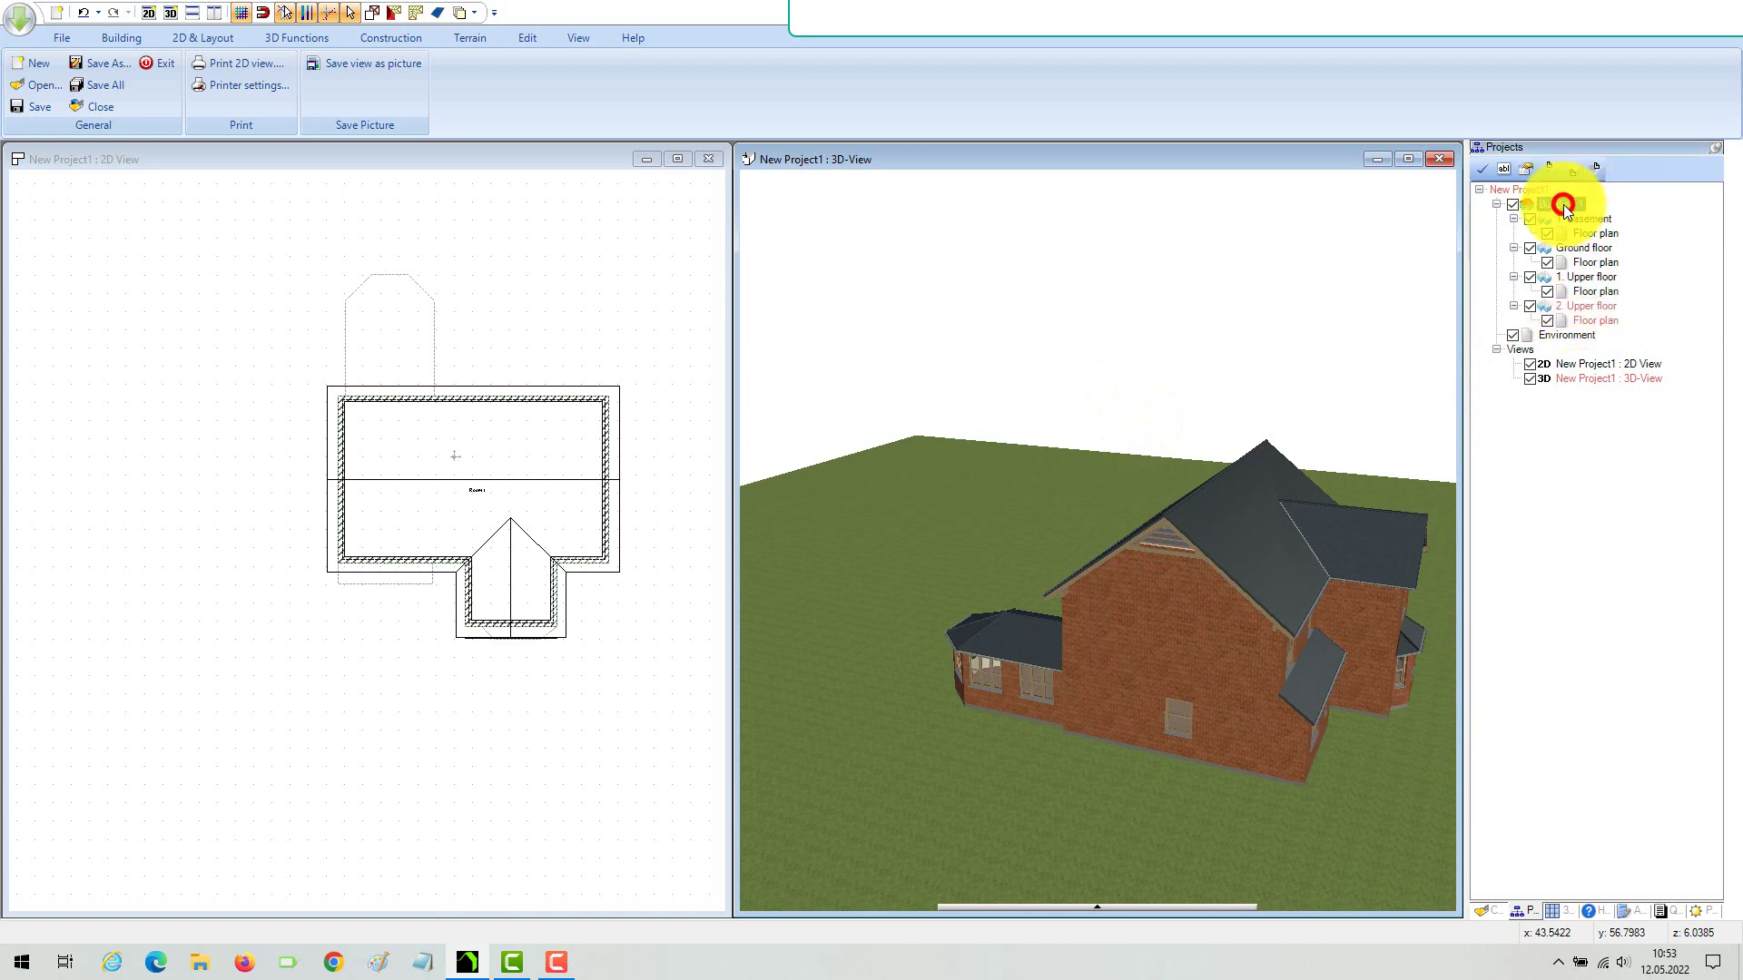
{"action": "left_click", "coordinate": [1551, 170]}
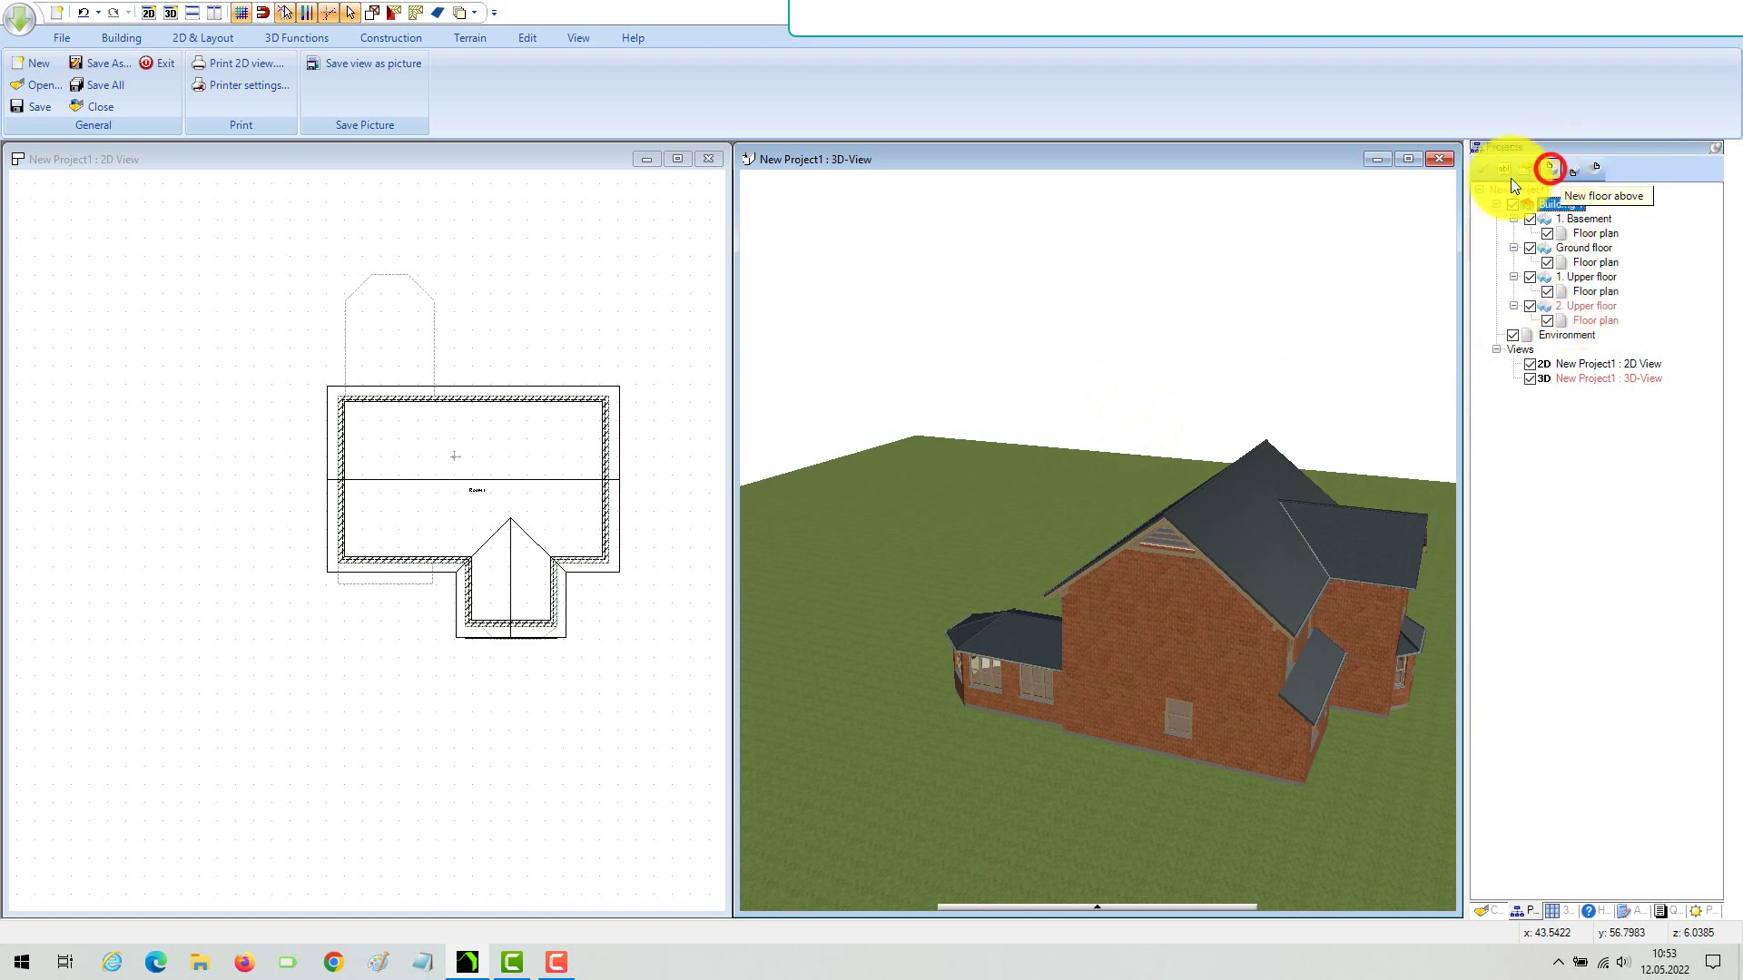
{"action": "left_click", "coordinate": [797, 342]}
{"action": "type", "text": "Attic"}
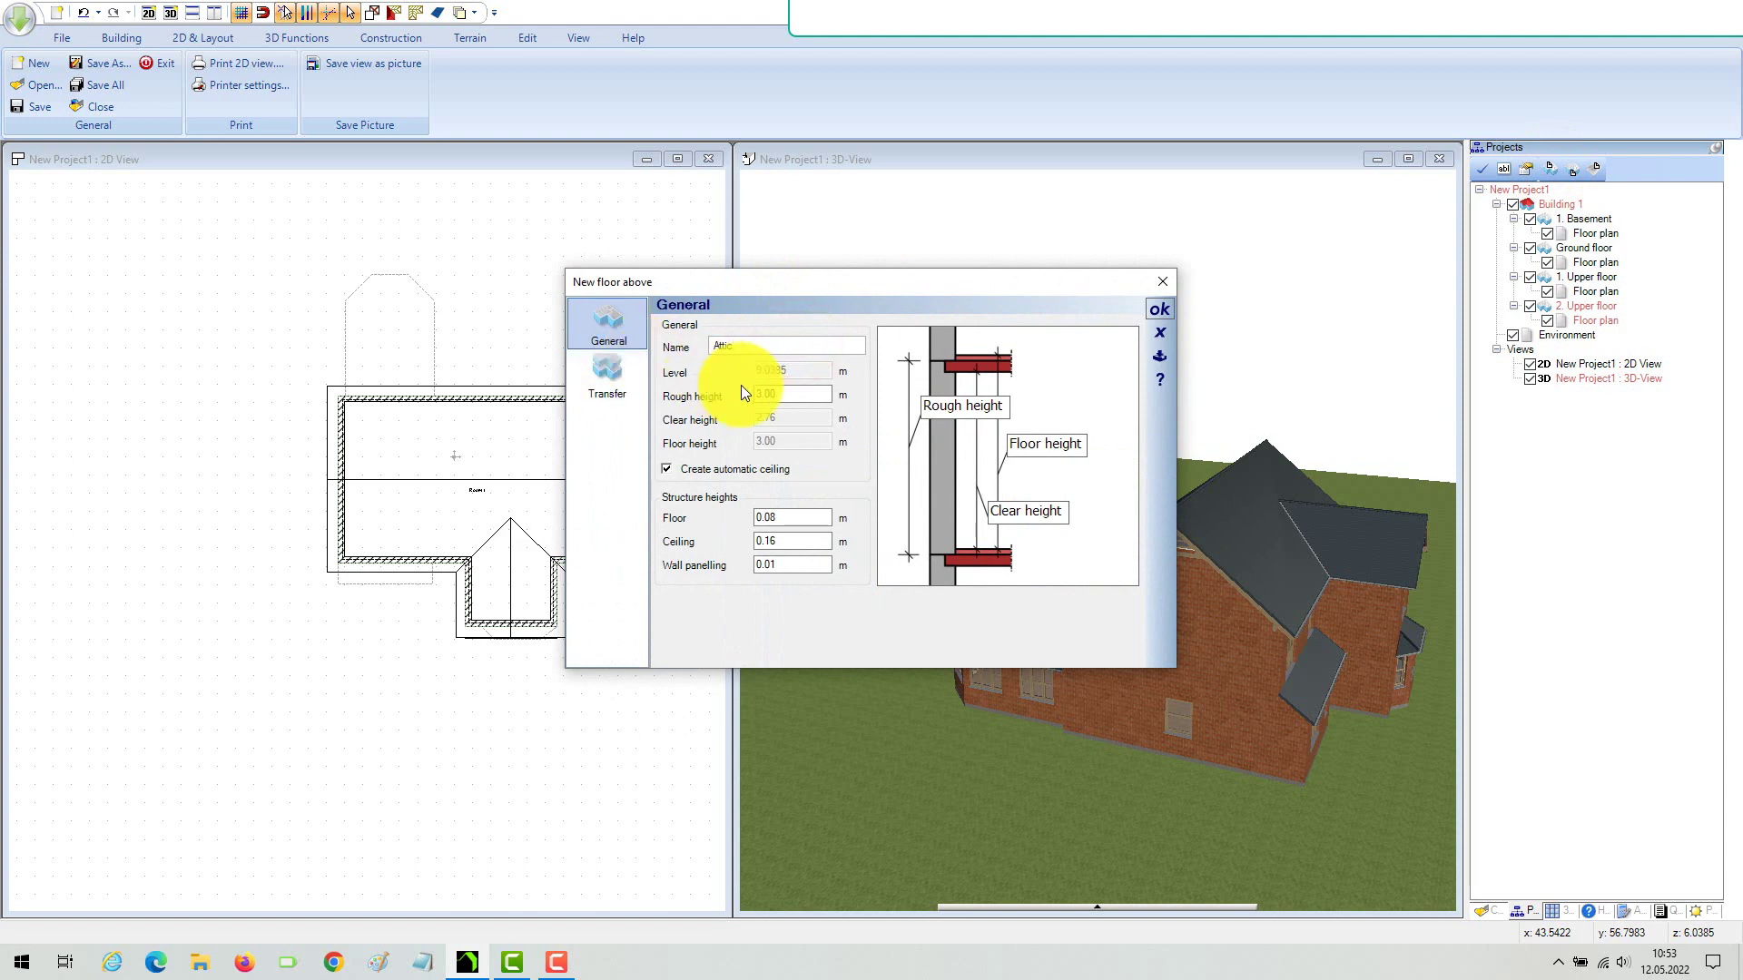
Transfer only the walls, ceilings and floors from the 2. Upper floor into the Attic and create the floor.
{"action": "left_click", "coordinate": [590, 373]}
{"action": "left_click", "coordinate": [687, 408]}
{"action": "left_click", "coordinate": [770, 643]}
{"action": "left_click", "coordinate": [676, 486]}
{"action": "left_click", "coordinate": [707, 472]}
{"action": "left_click", "coordinate": [706, 488]}
{"action": "left_click", "coordinate": [706, 500]}
{"action": "left_click", "coordinate": [1075, 496]}
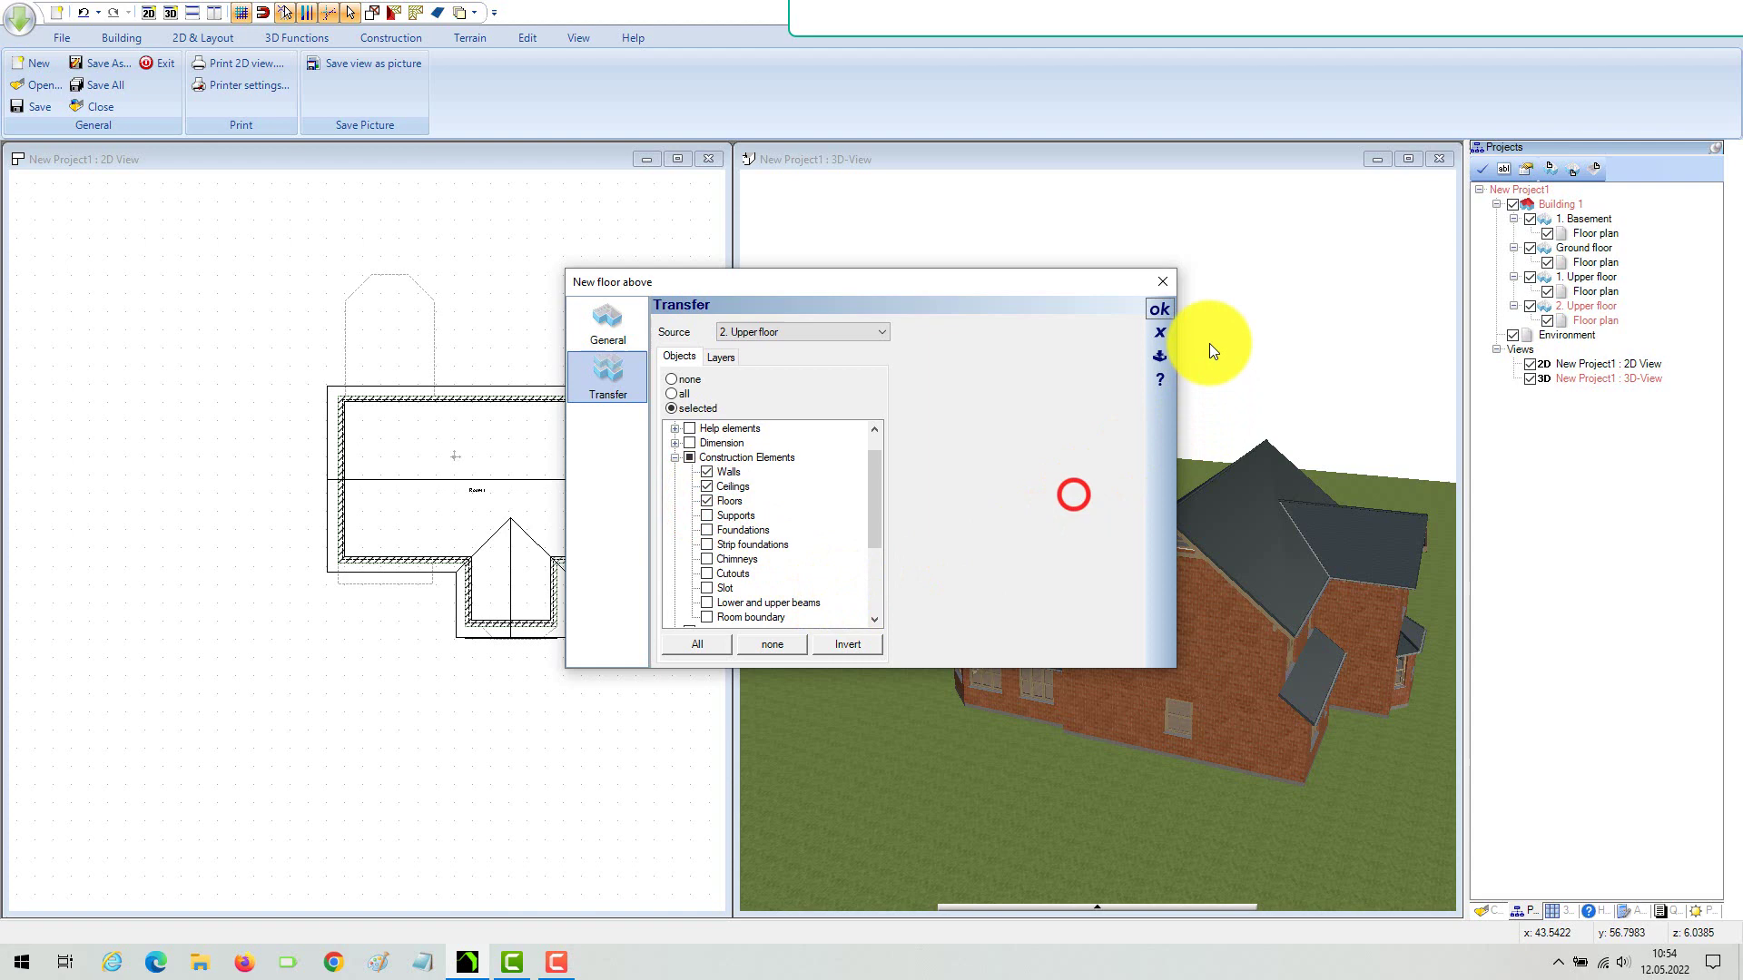
{"action": "left_click", "coordinate": [1162, 310]}
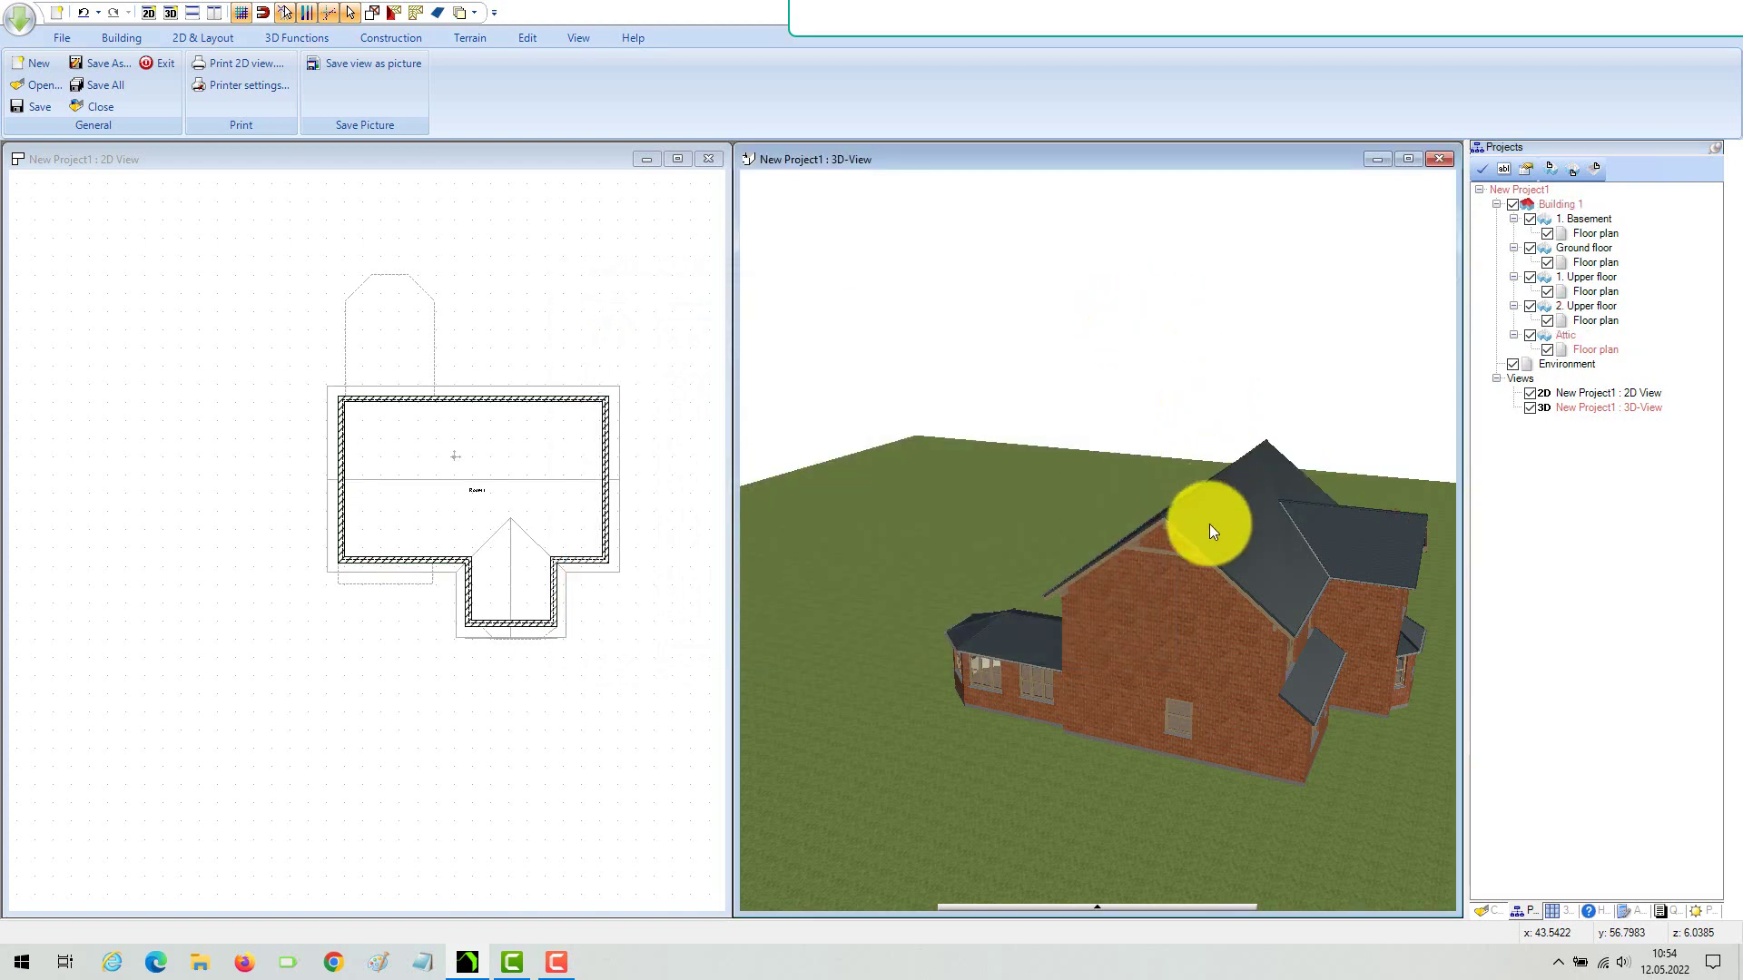
{"action": "scroll", "coordinate": [1120, 320], "scroll_direction": "up", "scroll_amount": 5}
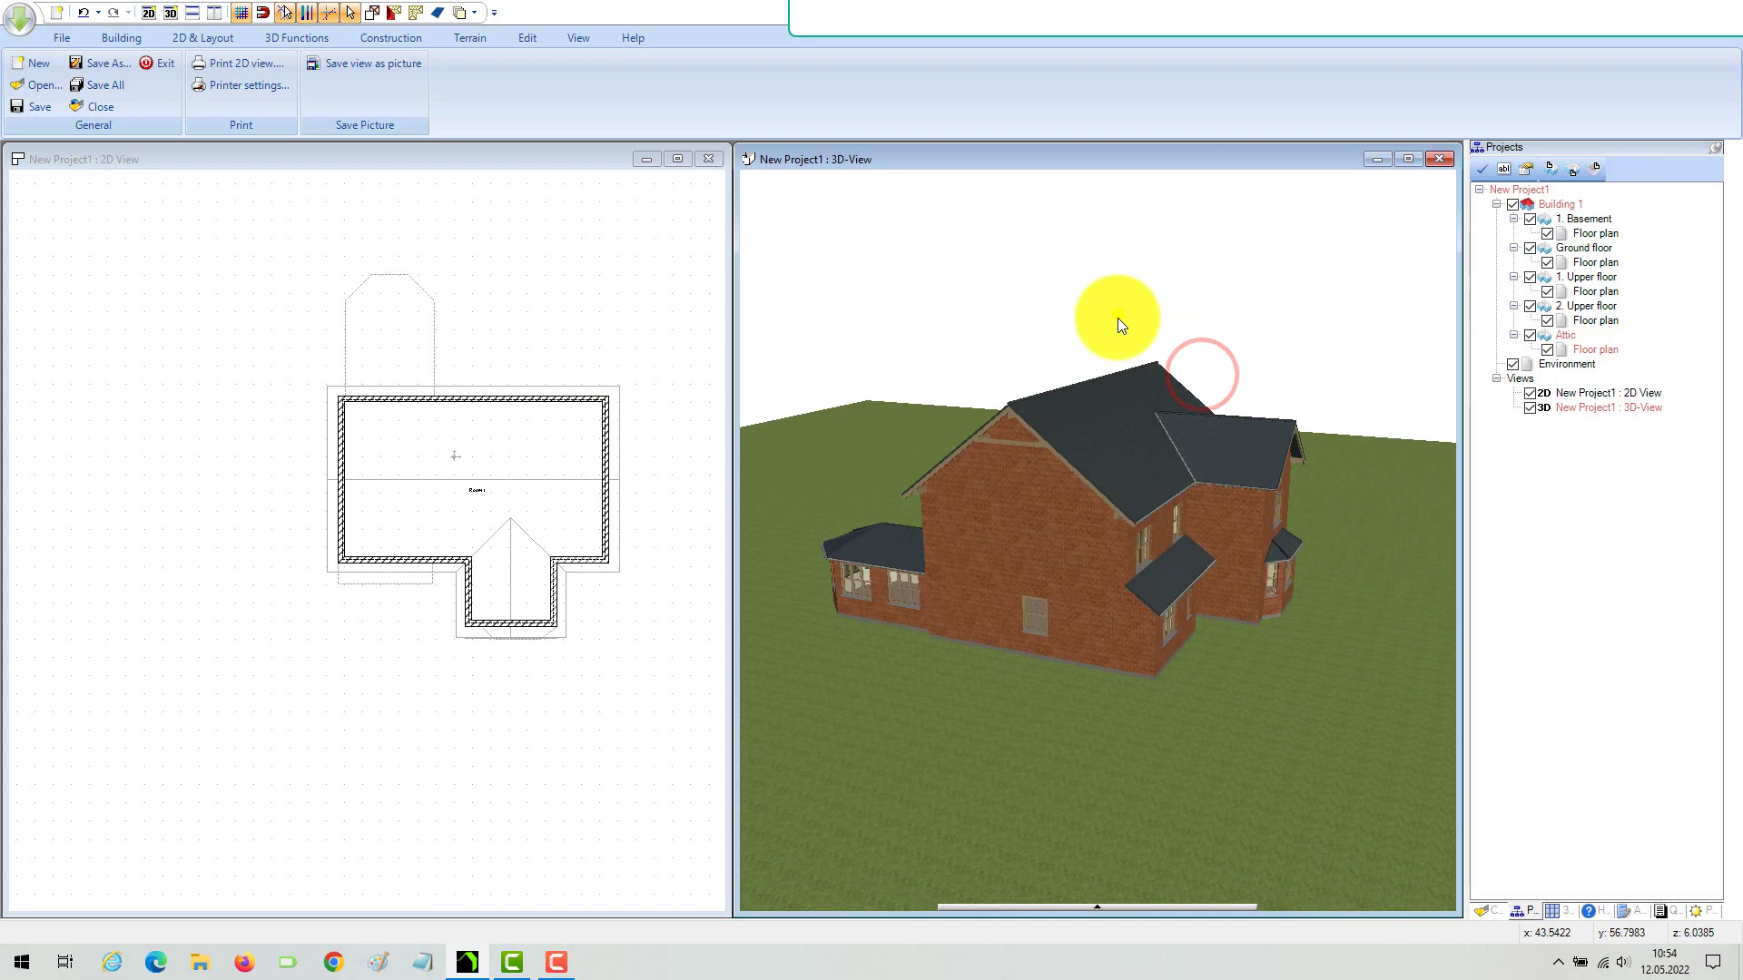
Make the 2. Upper floor the active floor for the 3D view of the house.
{"action": "left_click", "coordinate": [1530, 335]}
{"action": "left_click", "coordinate": [1594, 320]}
{"action": "left_click", "coordinate": [1322, 288]}
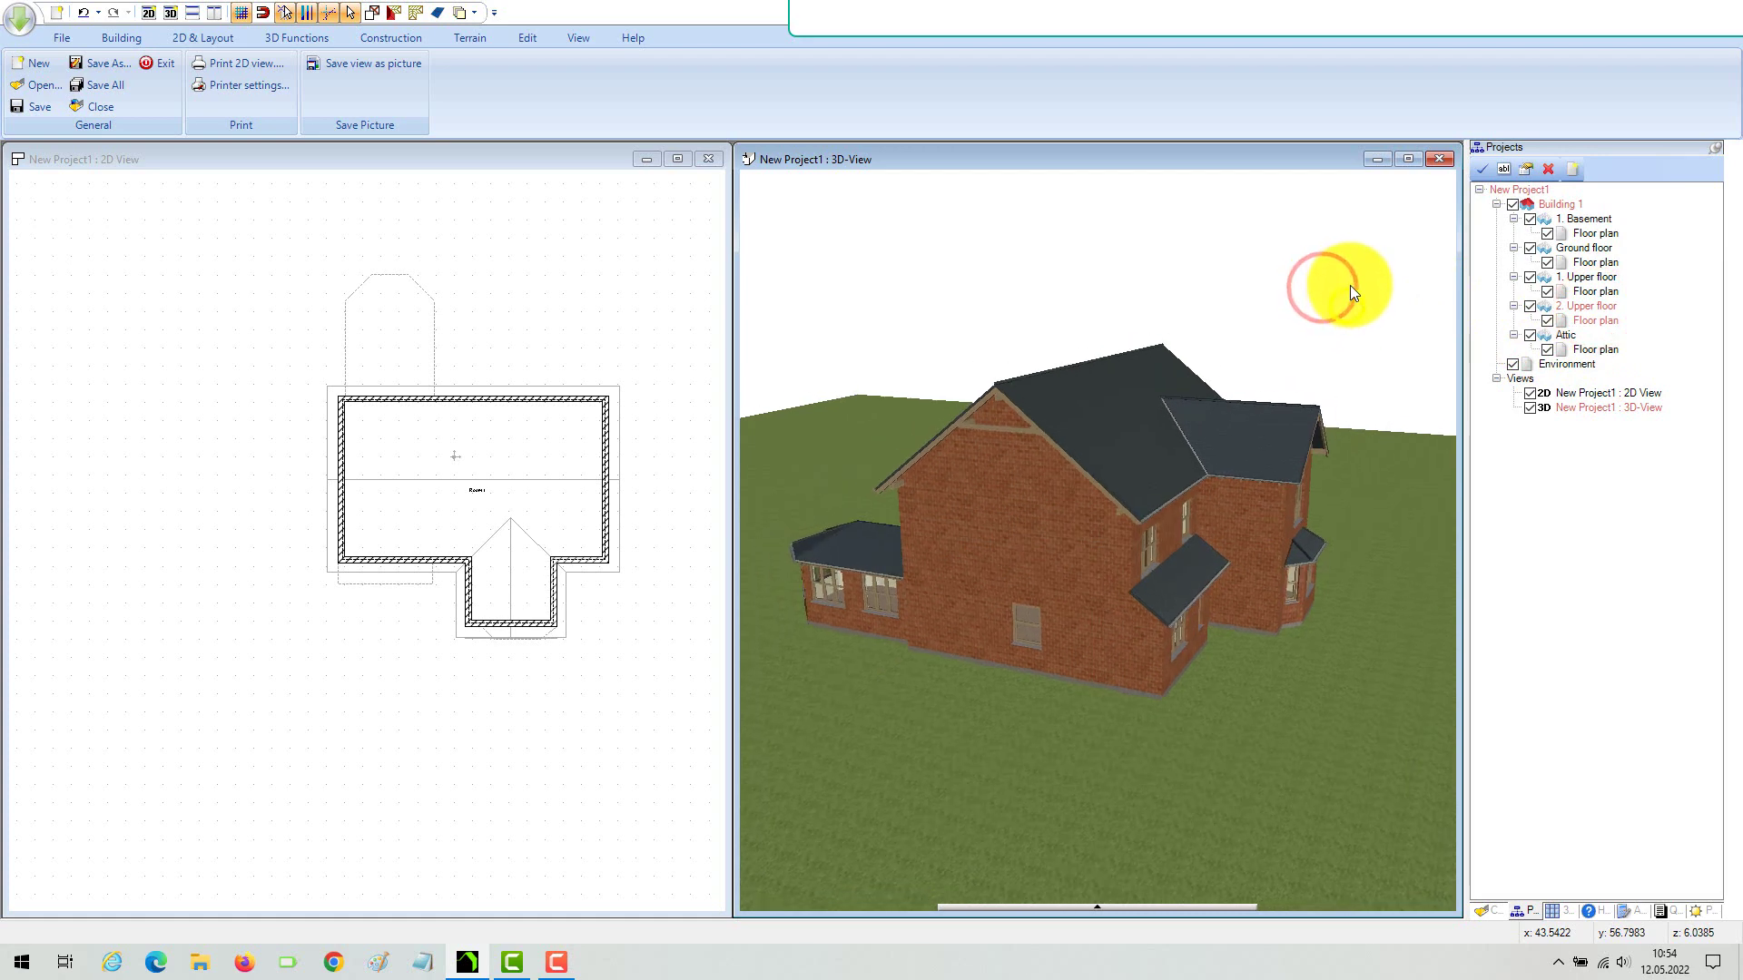
{"action": "left_click_drag", "start_coordinate": [1348, 285], "coordinate": [1325, 299]}
{"action": "left_click_drag", "start_coordinate": [1231, 411], "coordinate": [1047, 472]}
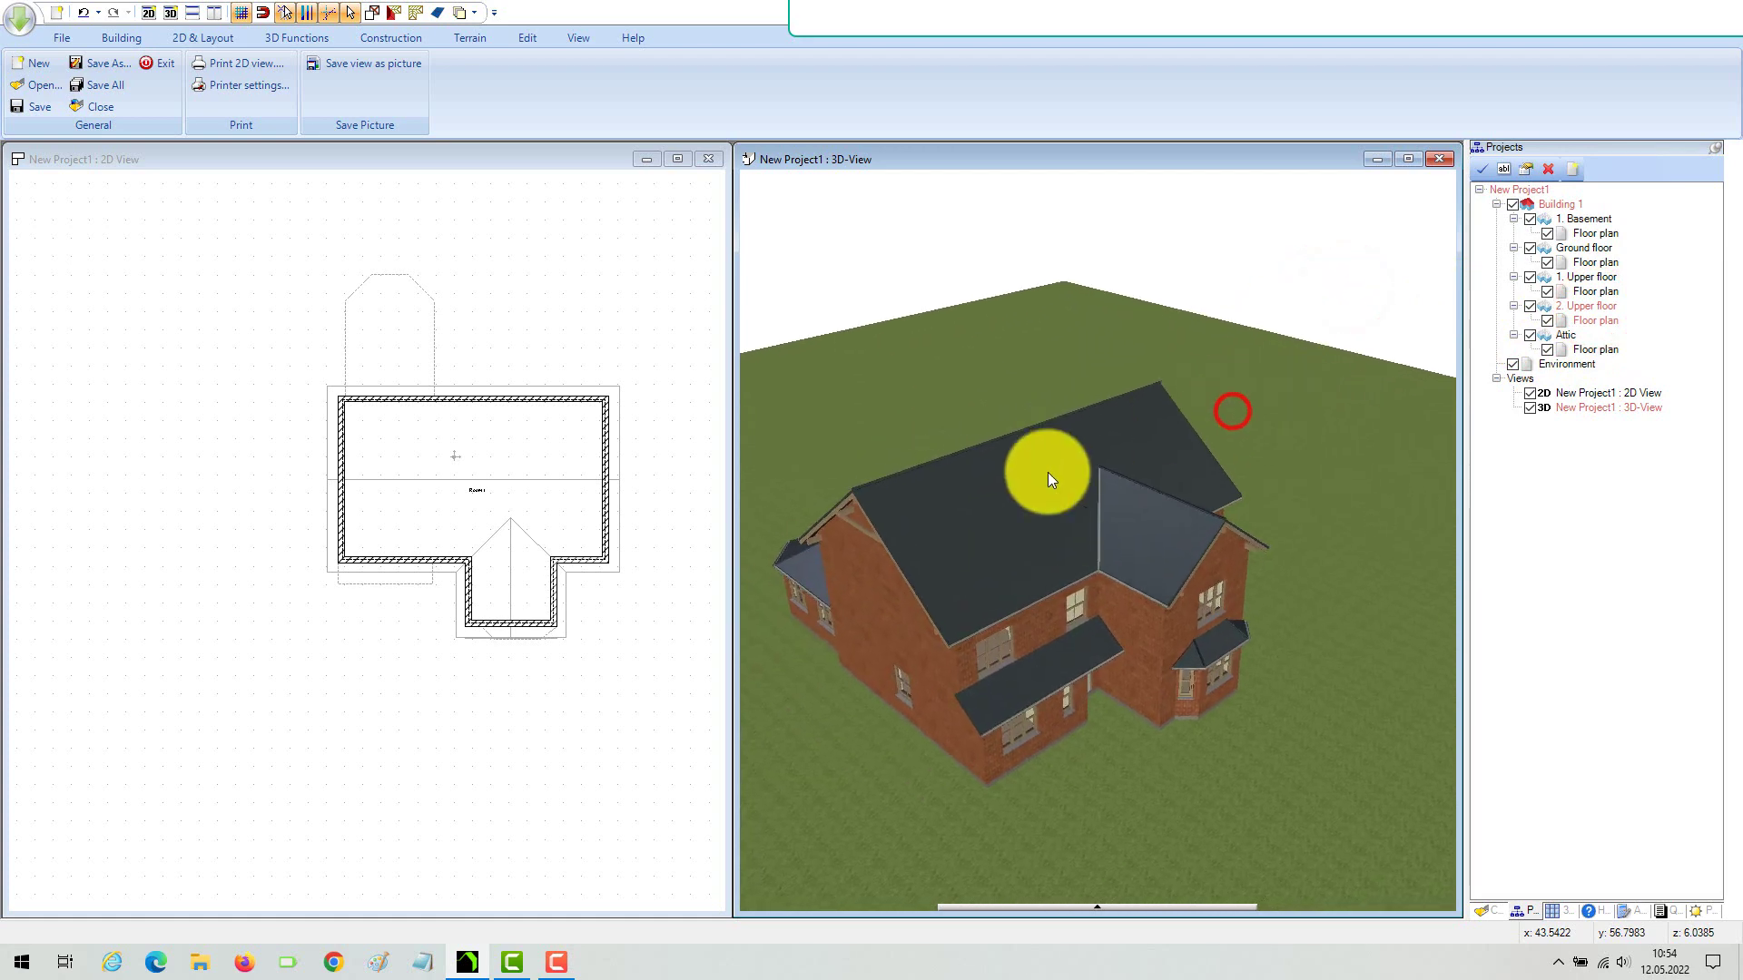
Raise the level of the house's main roof by 1 m in its roof construction settings.
{"action": "left_click", "coordinate": [982, 521]}
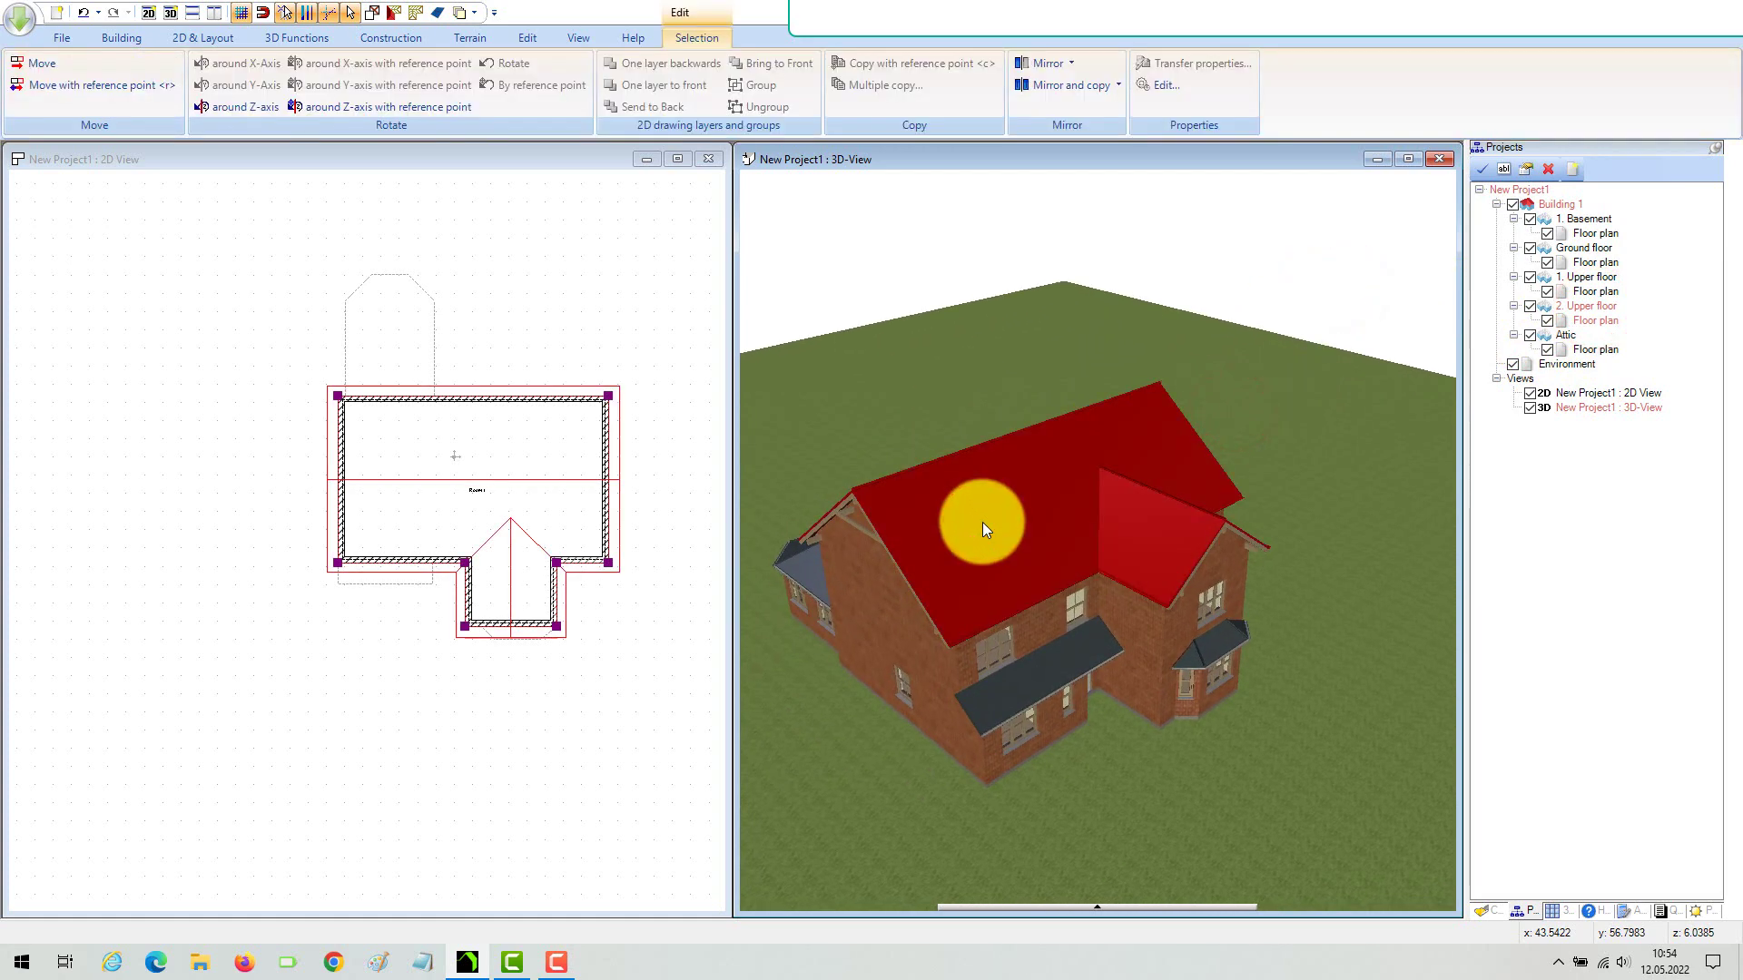
{"action": "double_click", "coordinate": [982, 521]}
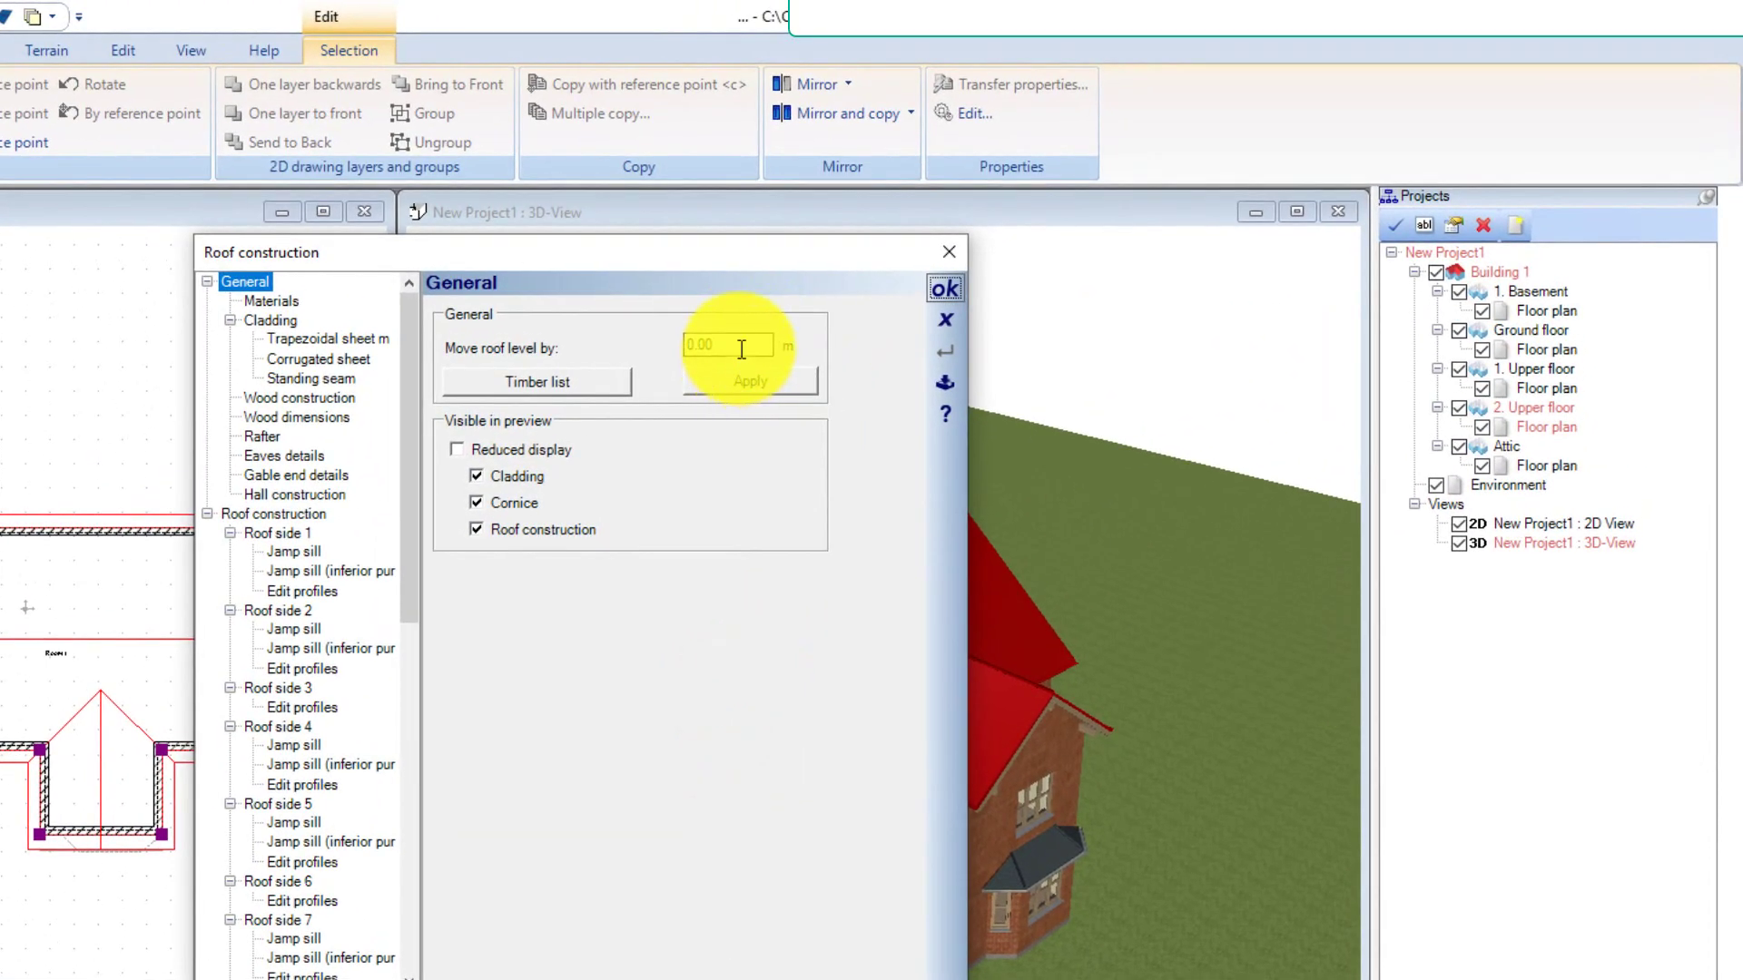
{"action": "left_click", "coordinate": [741, 346]}
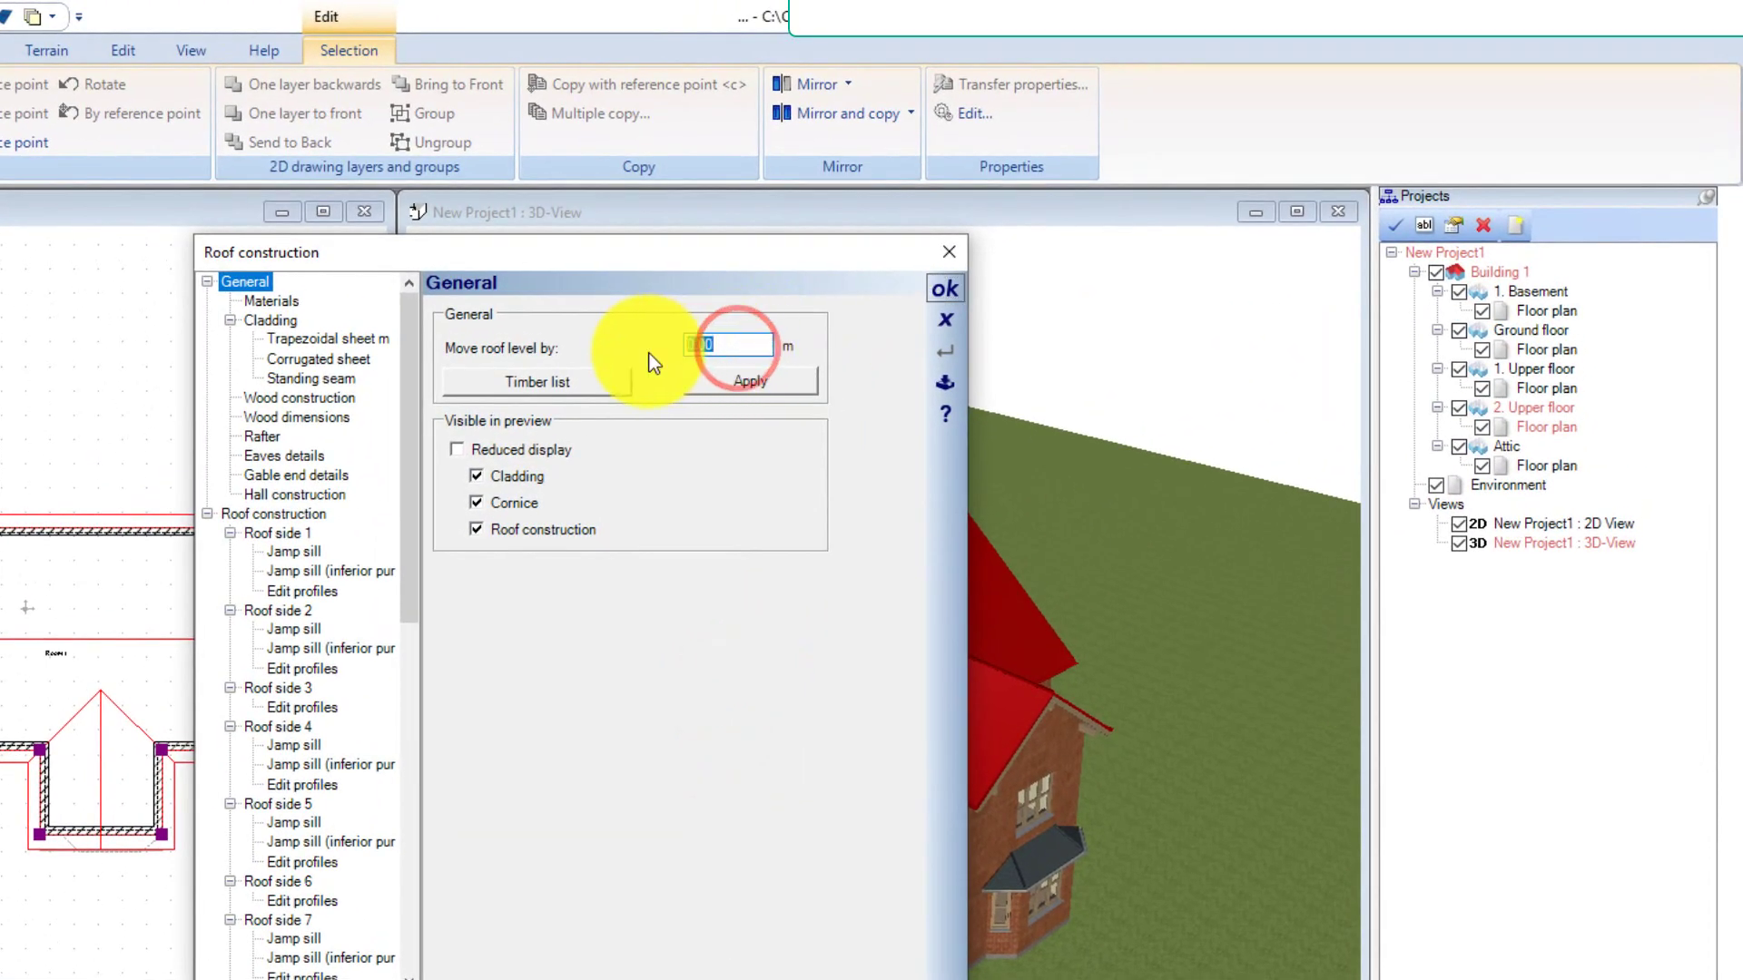
{"action": "type", "text": "1"}
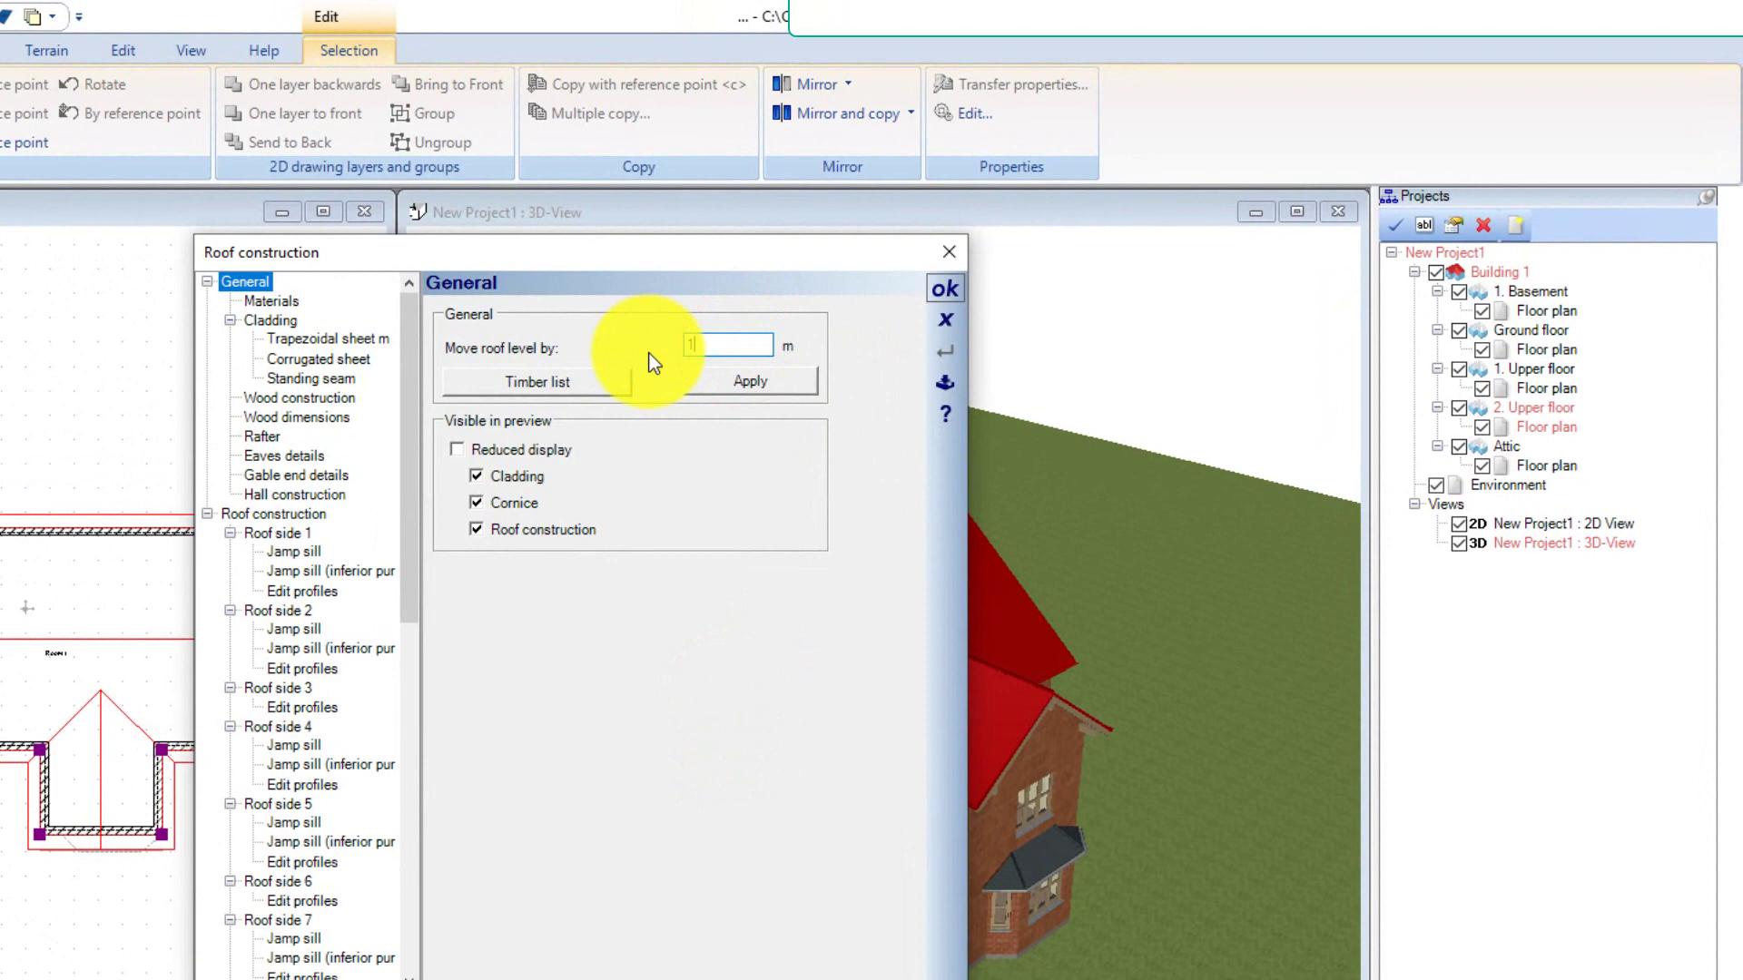
{"action": "left_click", "coordinate": [755, 383]}
{"action": "left_click", "coordinate": [753, 384]}
{"action": "left_click", "coordinate": [944, 289]}
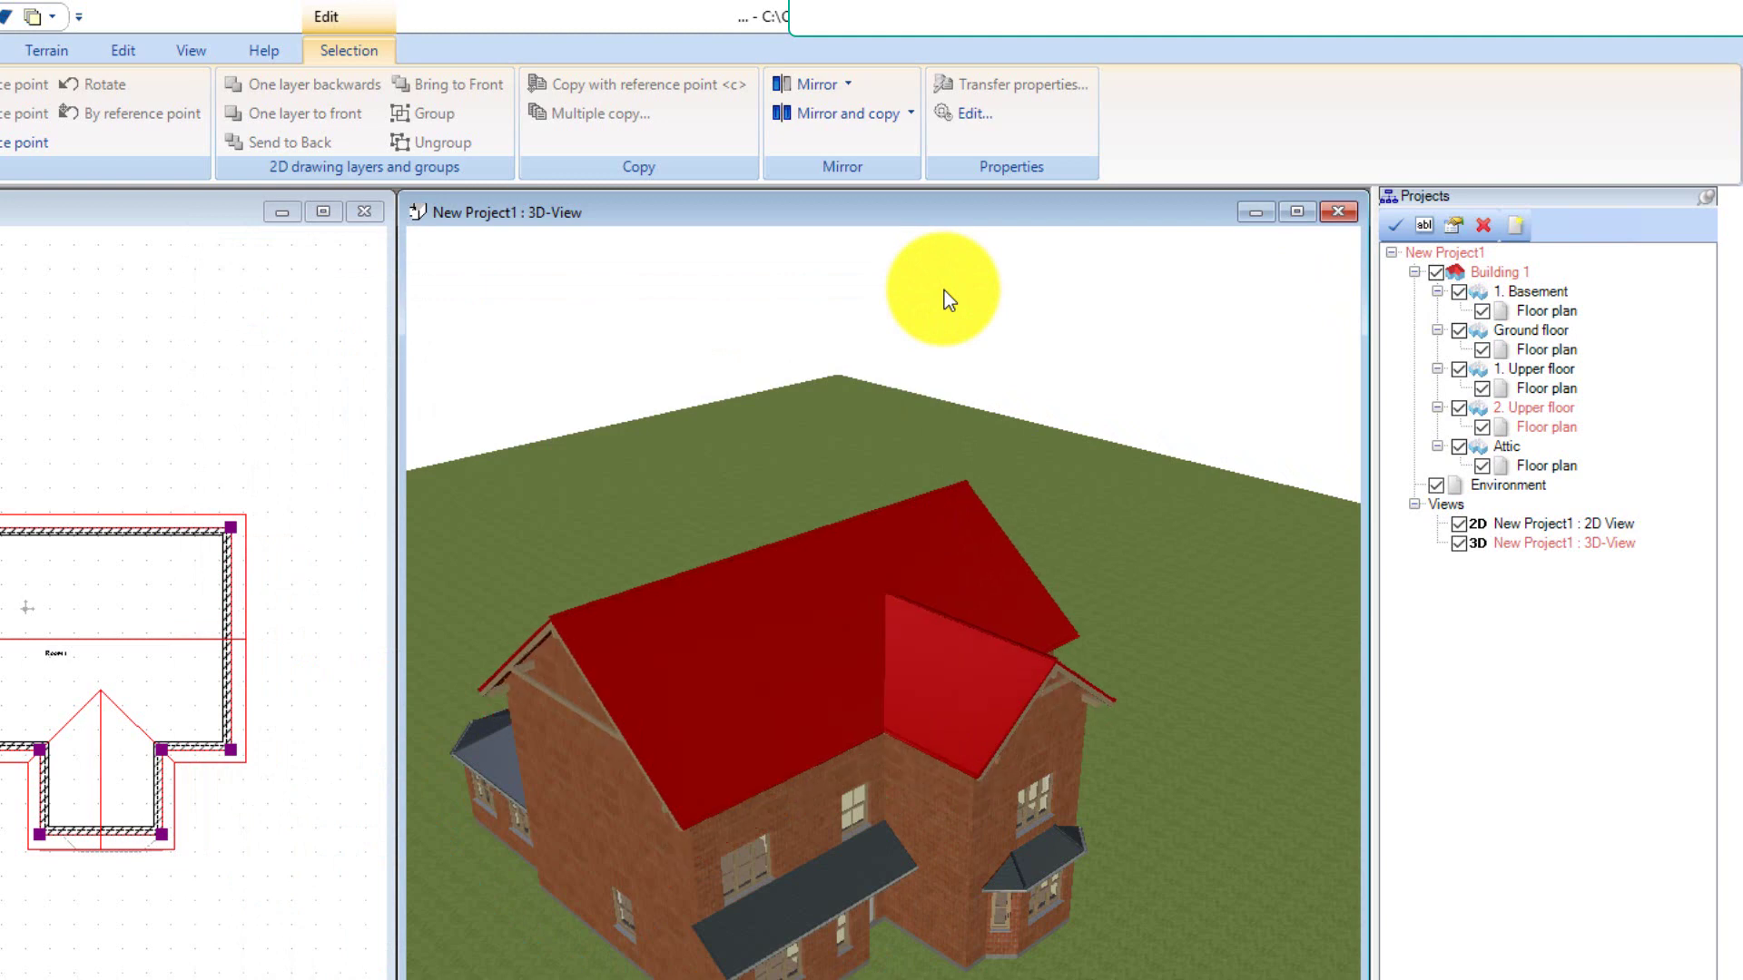
{"action": "left_click", "coordinate": [928, 300]}
{"action": "left_click_drag", "start_coordinate": [901, 314], "coordinate": [869, 329]}
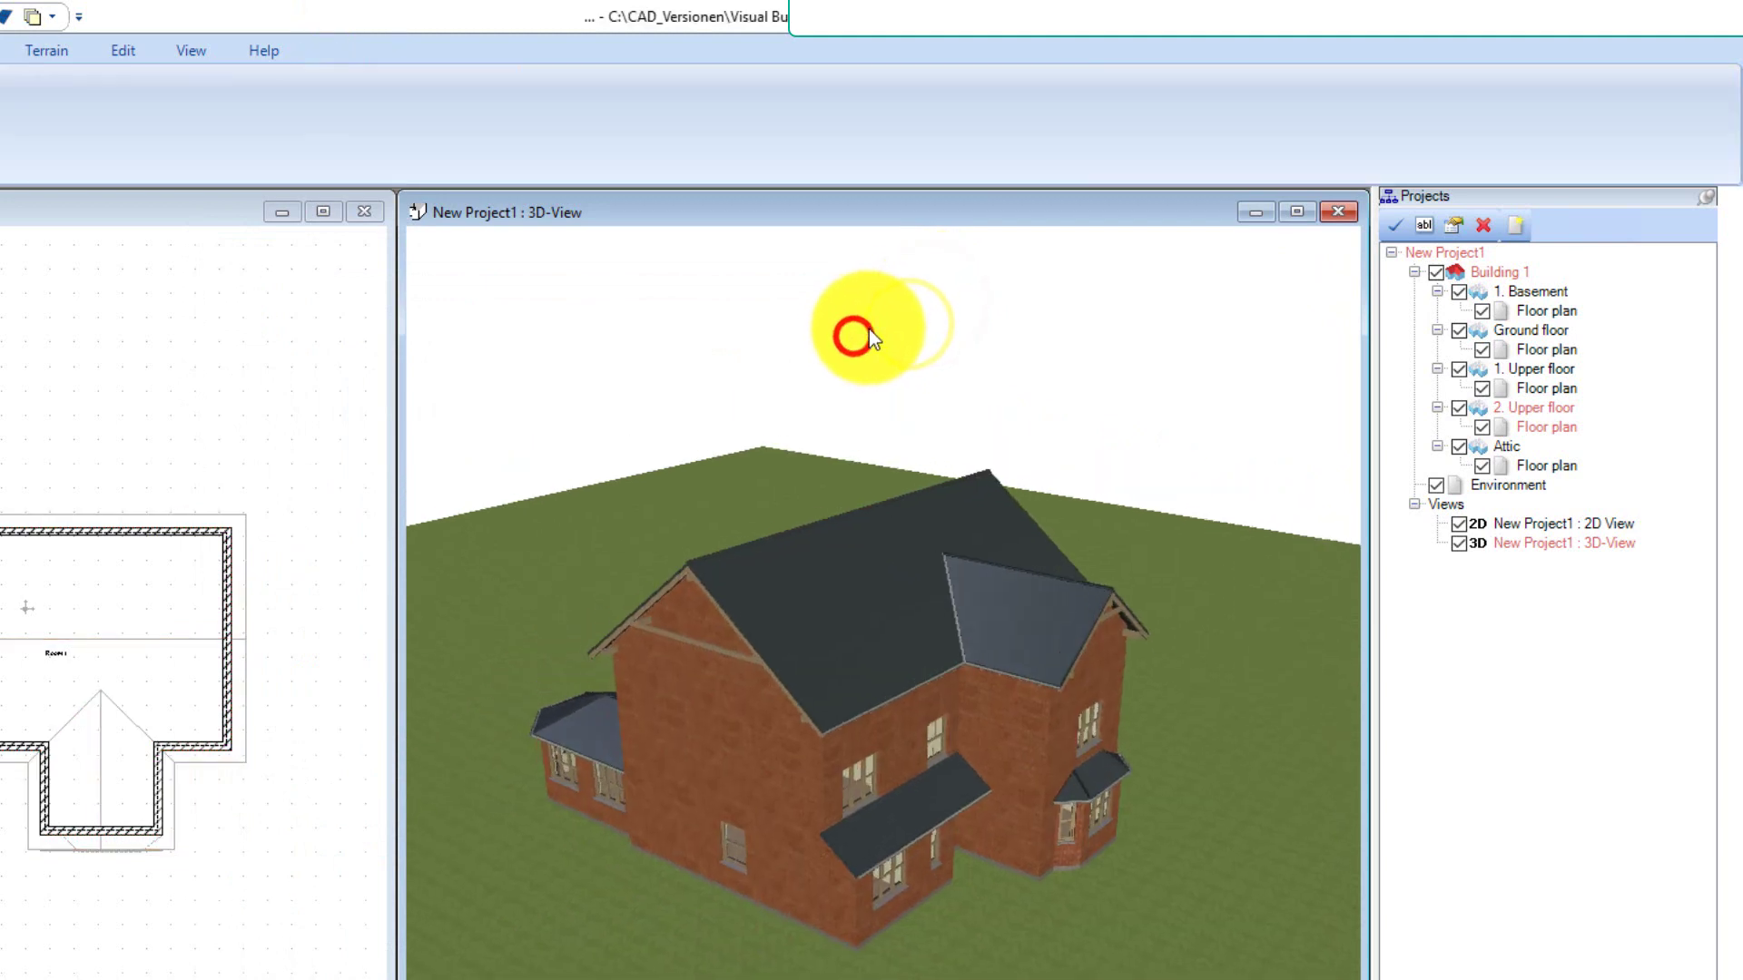
Move the main roof's level by -1 m in its roof construction settings.
{"action": "left_click", "coordinate": [926, 561]}
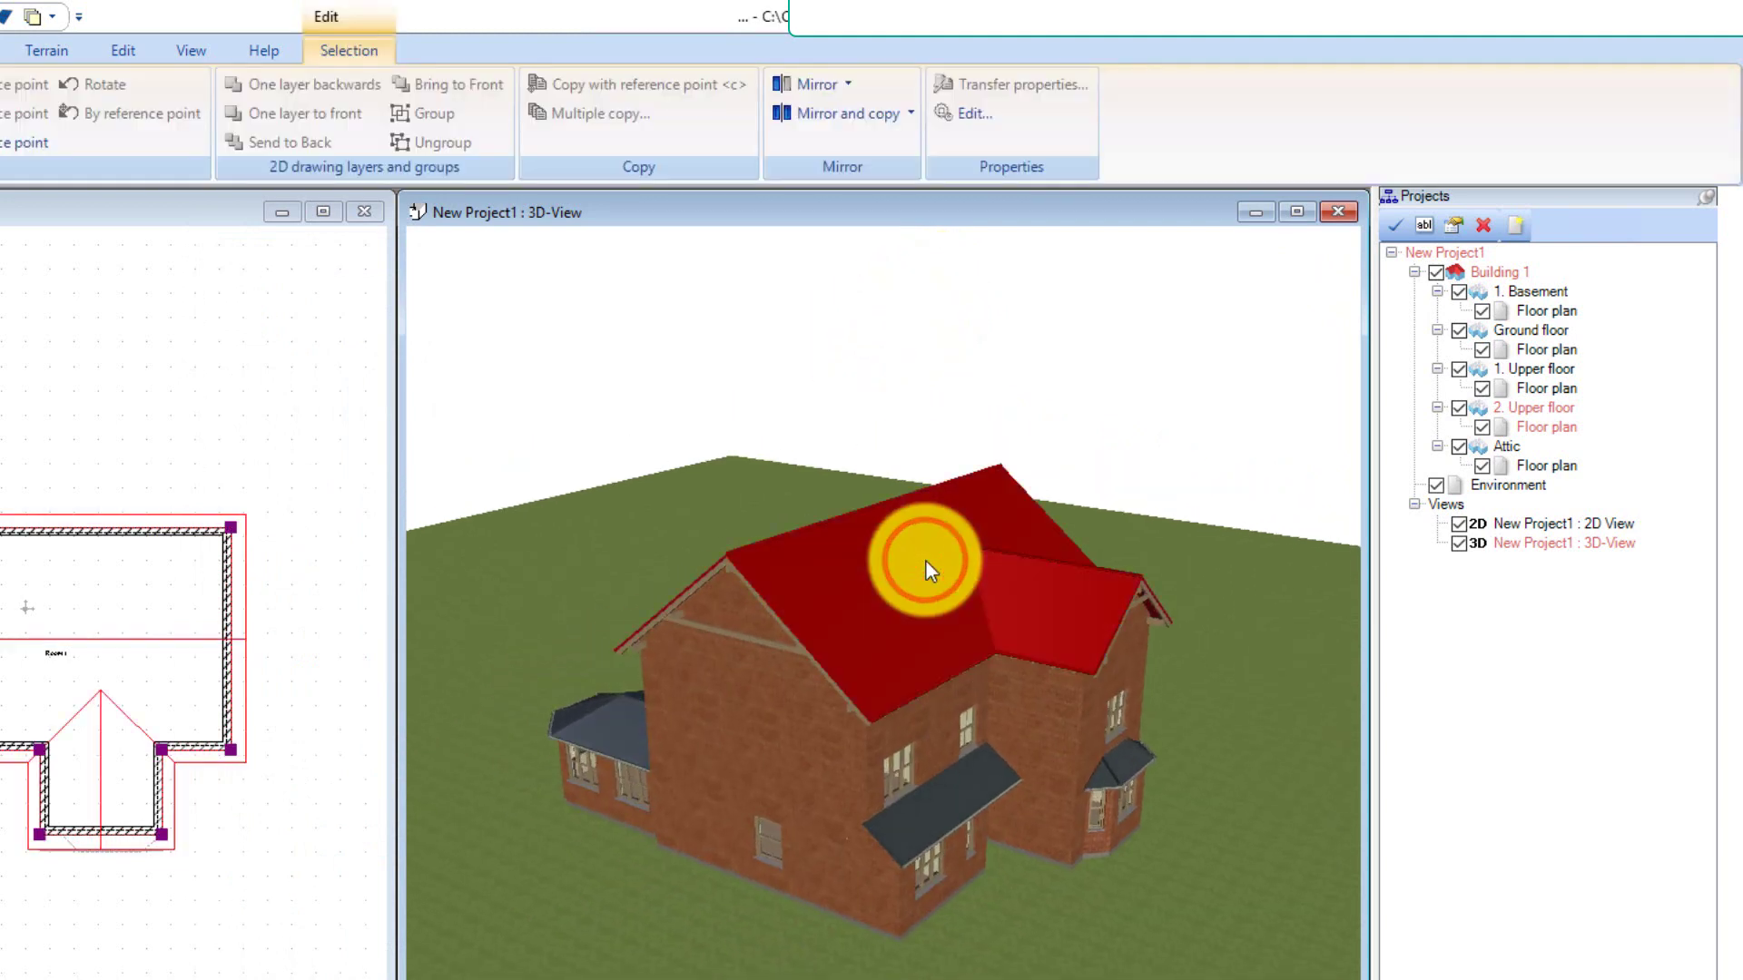
{"action": "double_click", "coordinate": [924, 559]}
{"action": "left_click", "coordinate": [743, 345]}
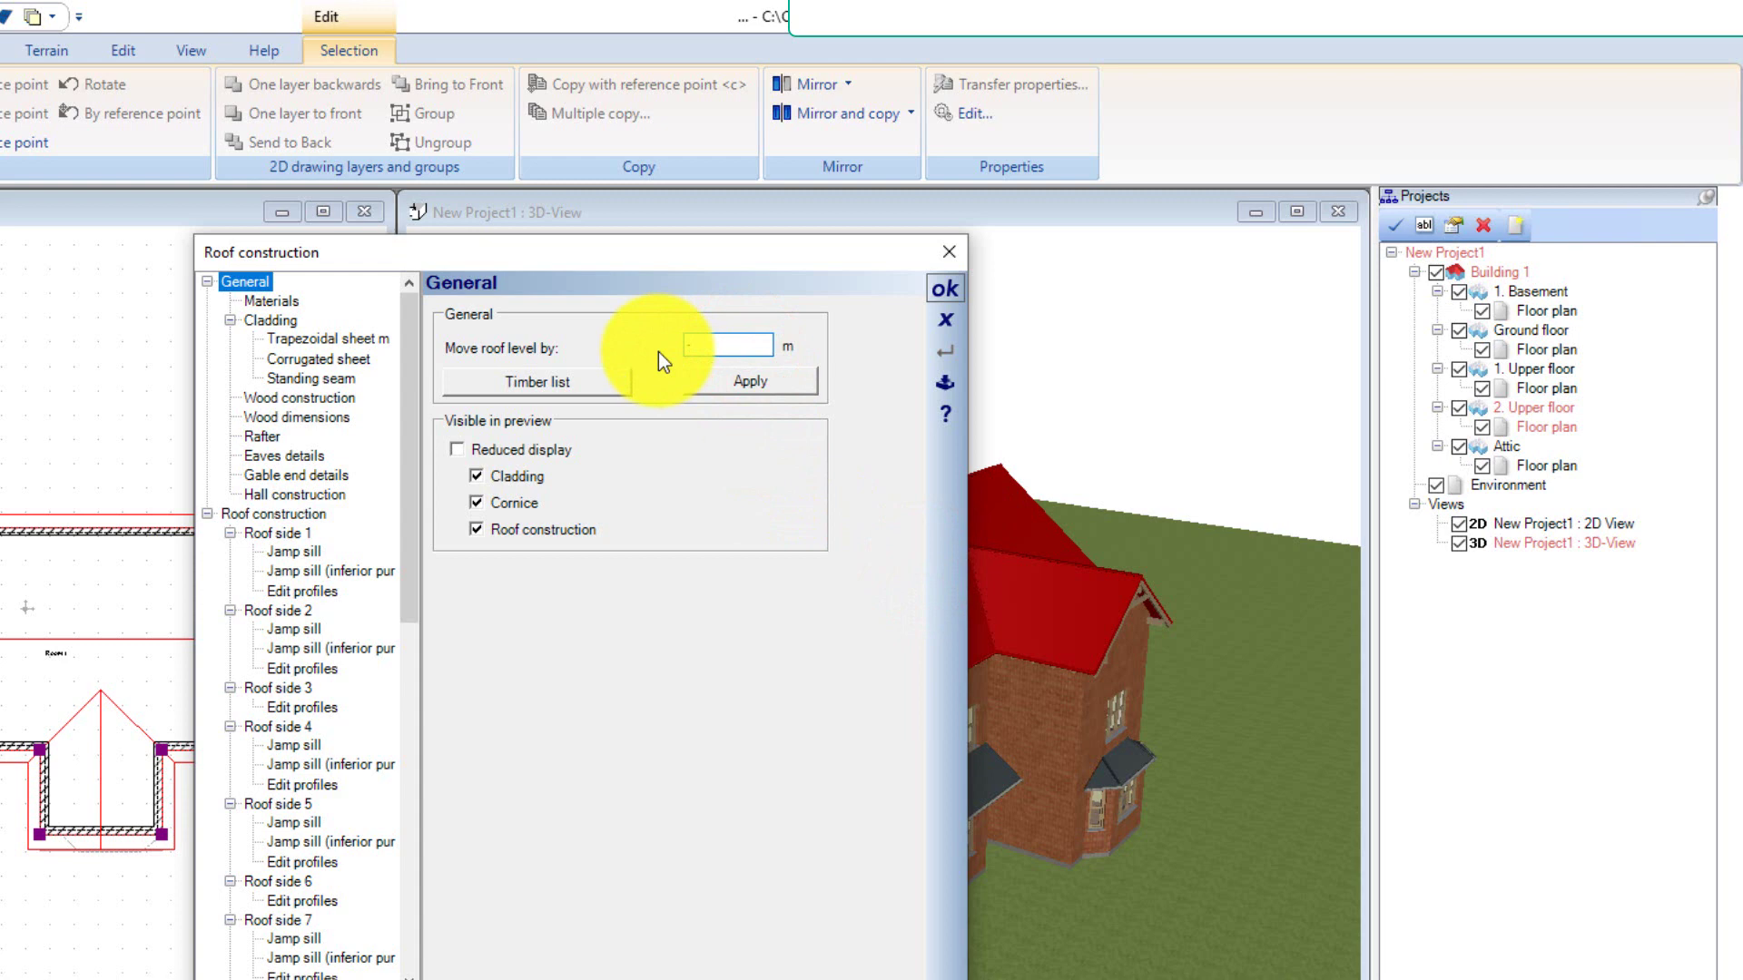
{"action": "type", "text": "-1"}
{"action": "key", "text": "Tab"}
{"action": "left_click", "coordinate": [757, 374]}
{"action": "left_click", "coordinate": [944, 290]}
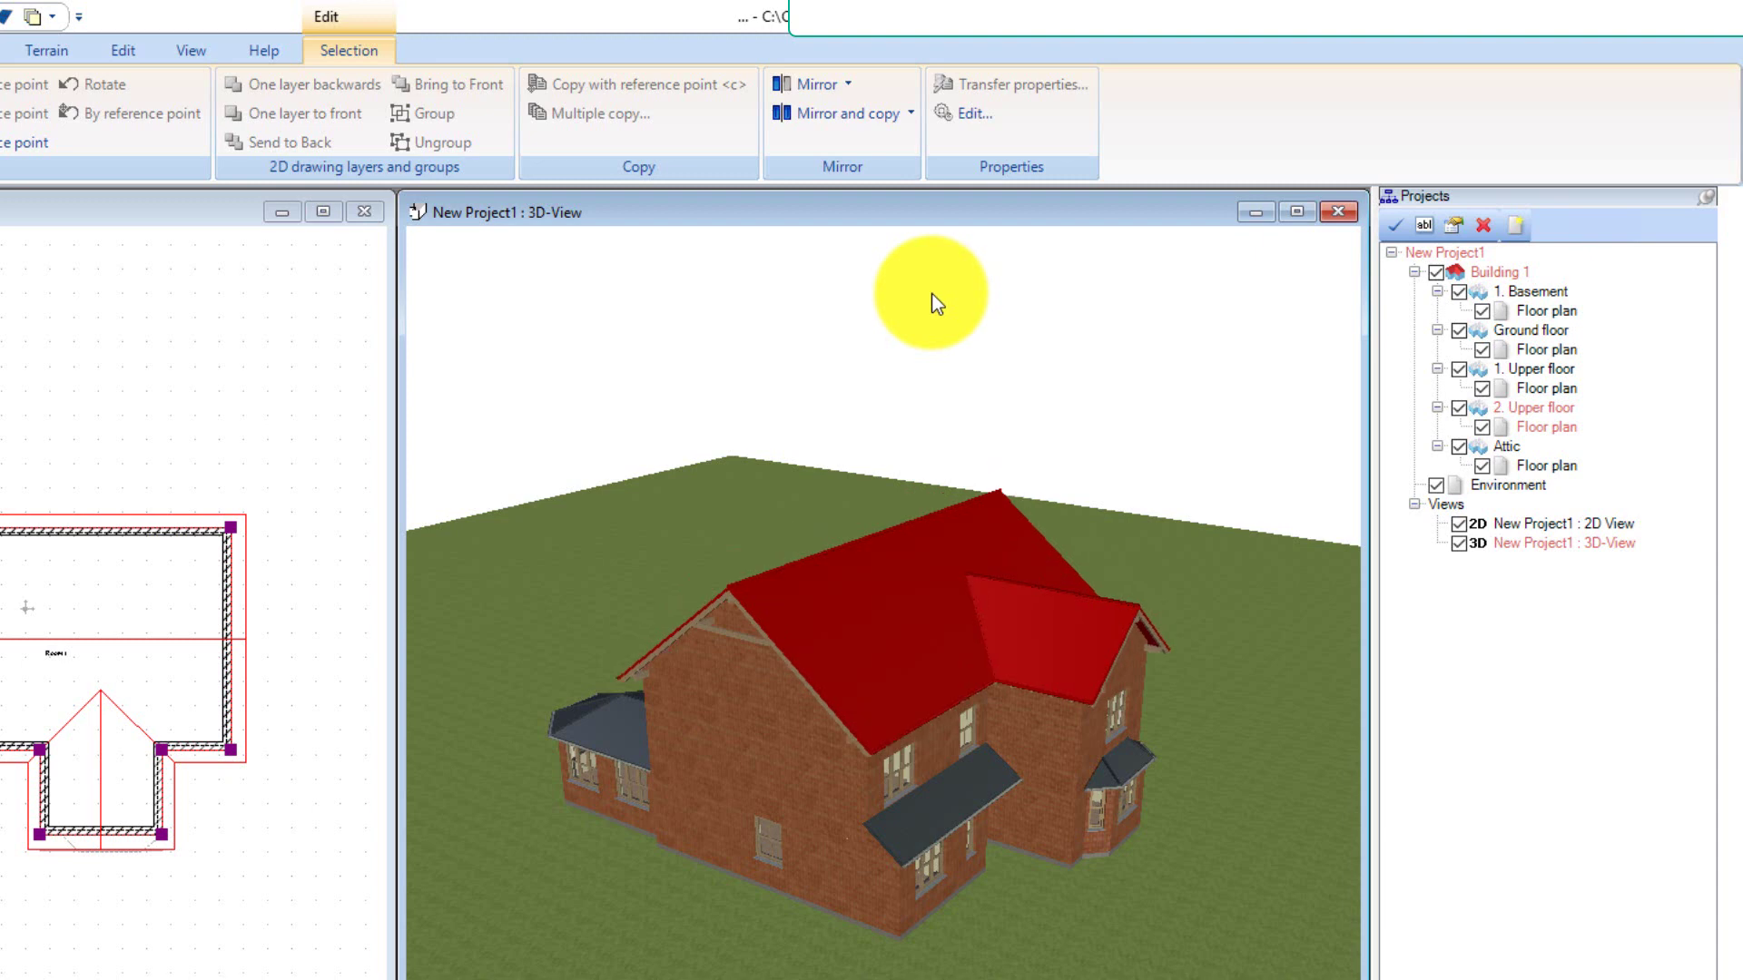
{"action": "left_click", "coordinate": [862, 331]}
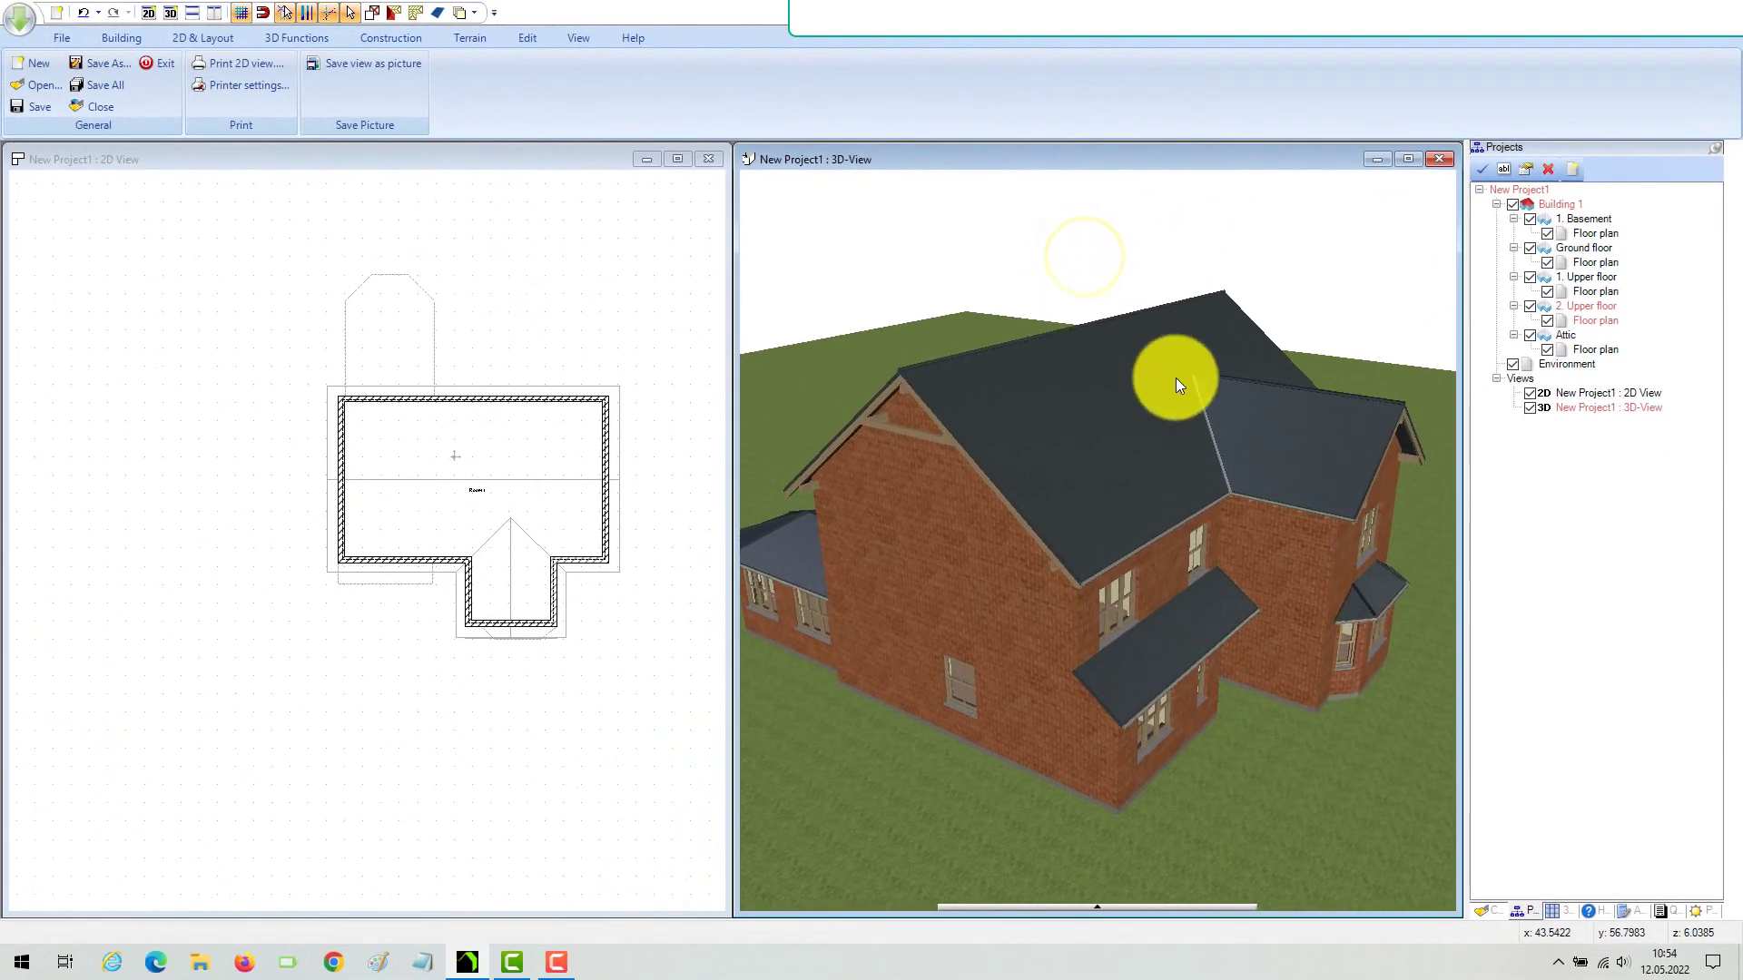
Set the height of Roof side 4, one slope of the front projection's roof, to 1.3 m.
{"action": "left_click", "coordinate": [1327, 432]}
{"action": "double_click", "coordinate": [1321, 432]}
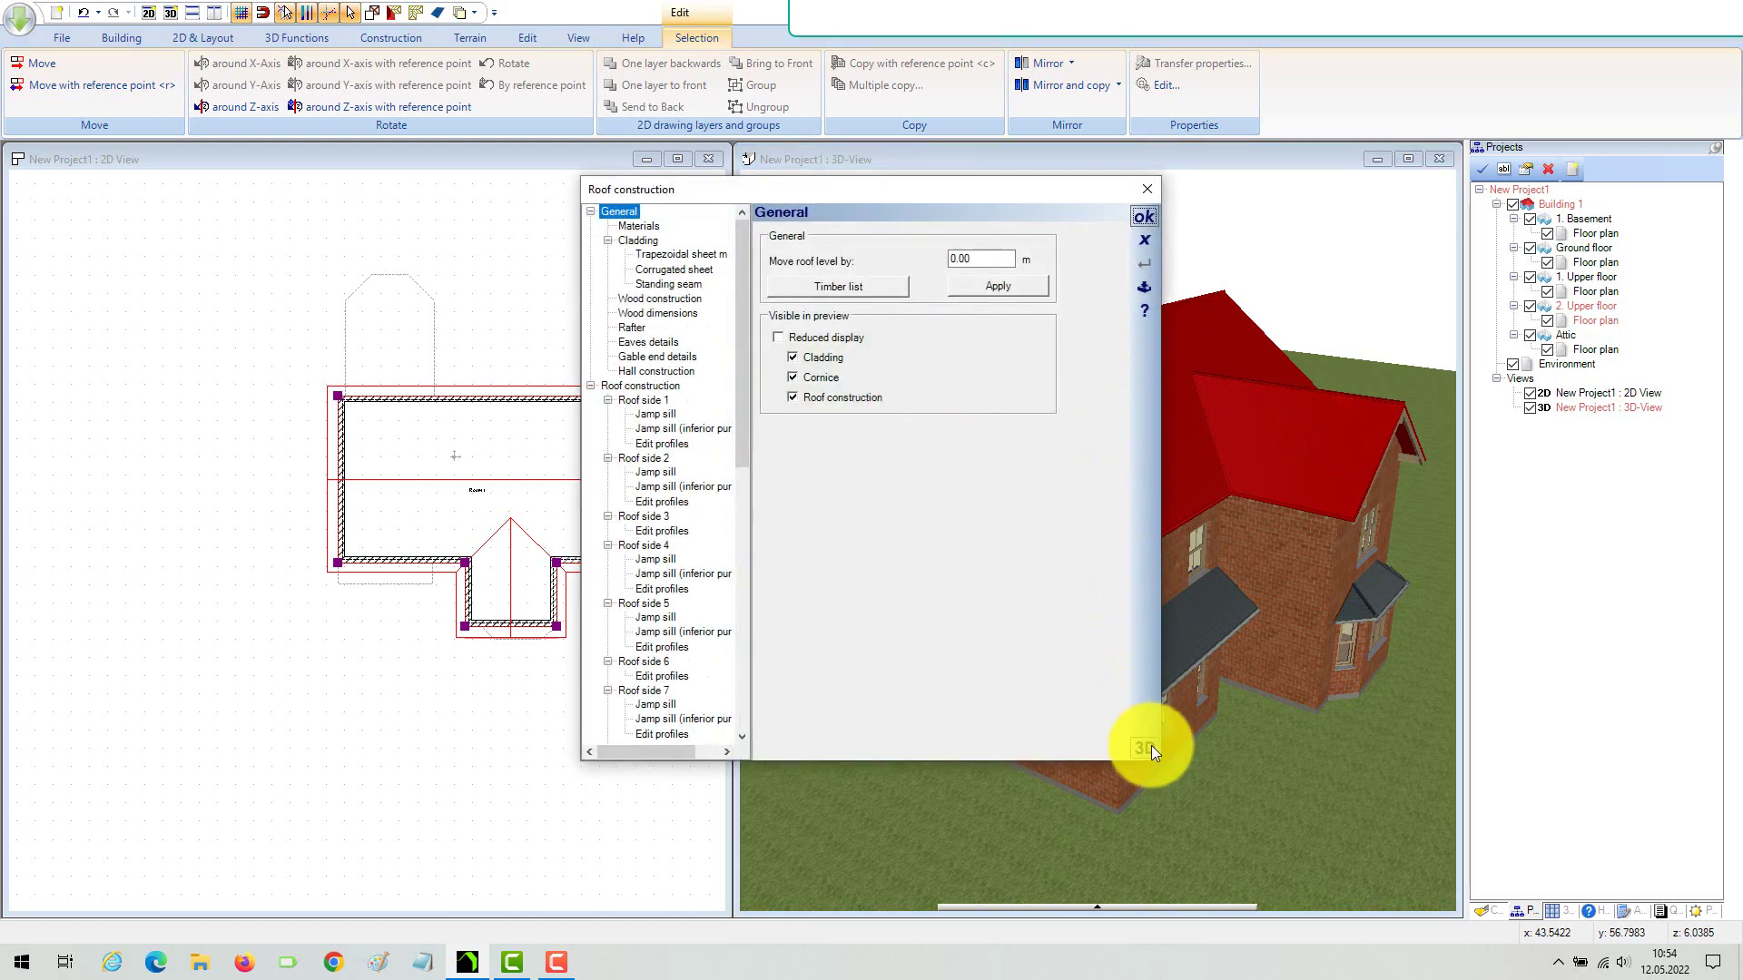
{"action": "left_click", "coordinate": [1149, 747]}
{"action": "left_click_drag", "start_coordinate": [1282, 717], "coordinate": [1266, 544]}
{"action": "left_click", "coordinate": [1266, 546]}
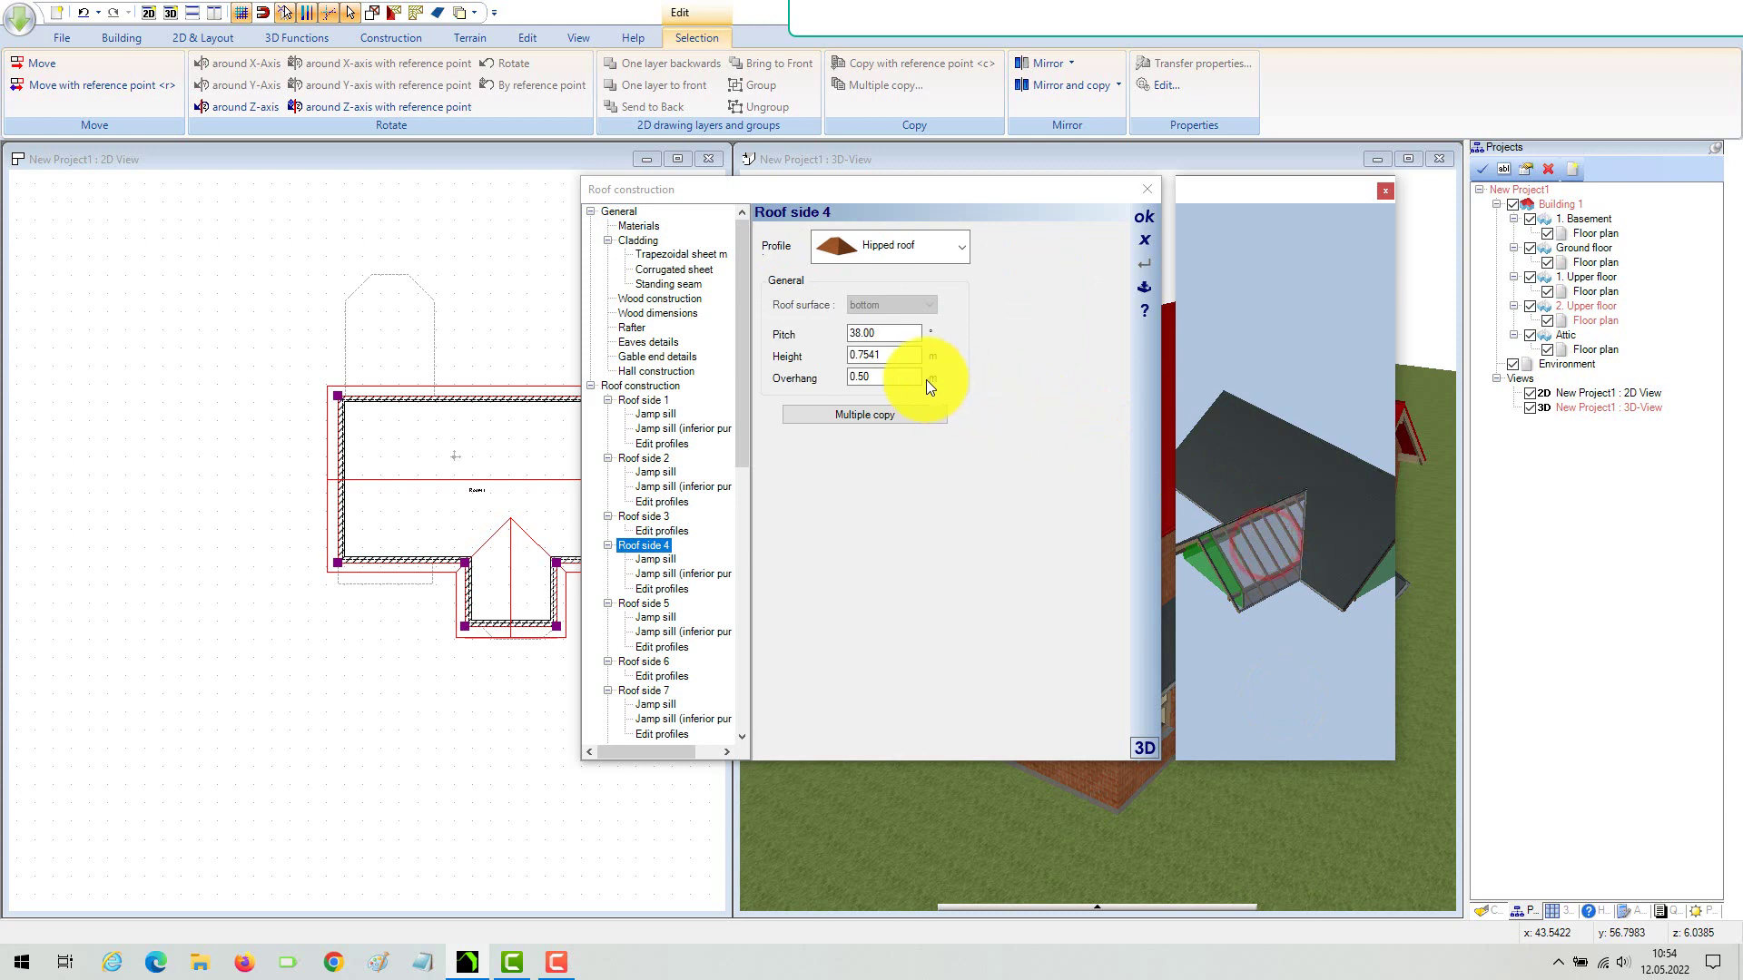
{"action": "double_click", "coordinate": [889, 355]}
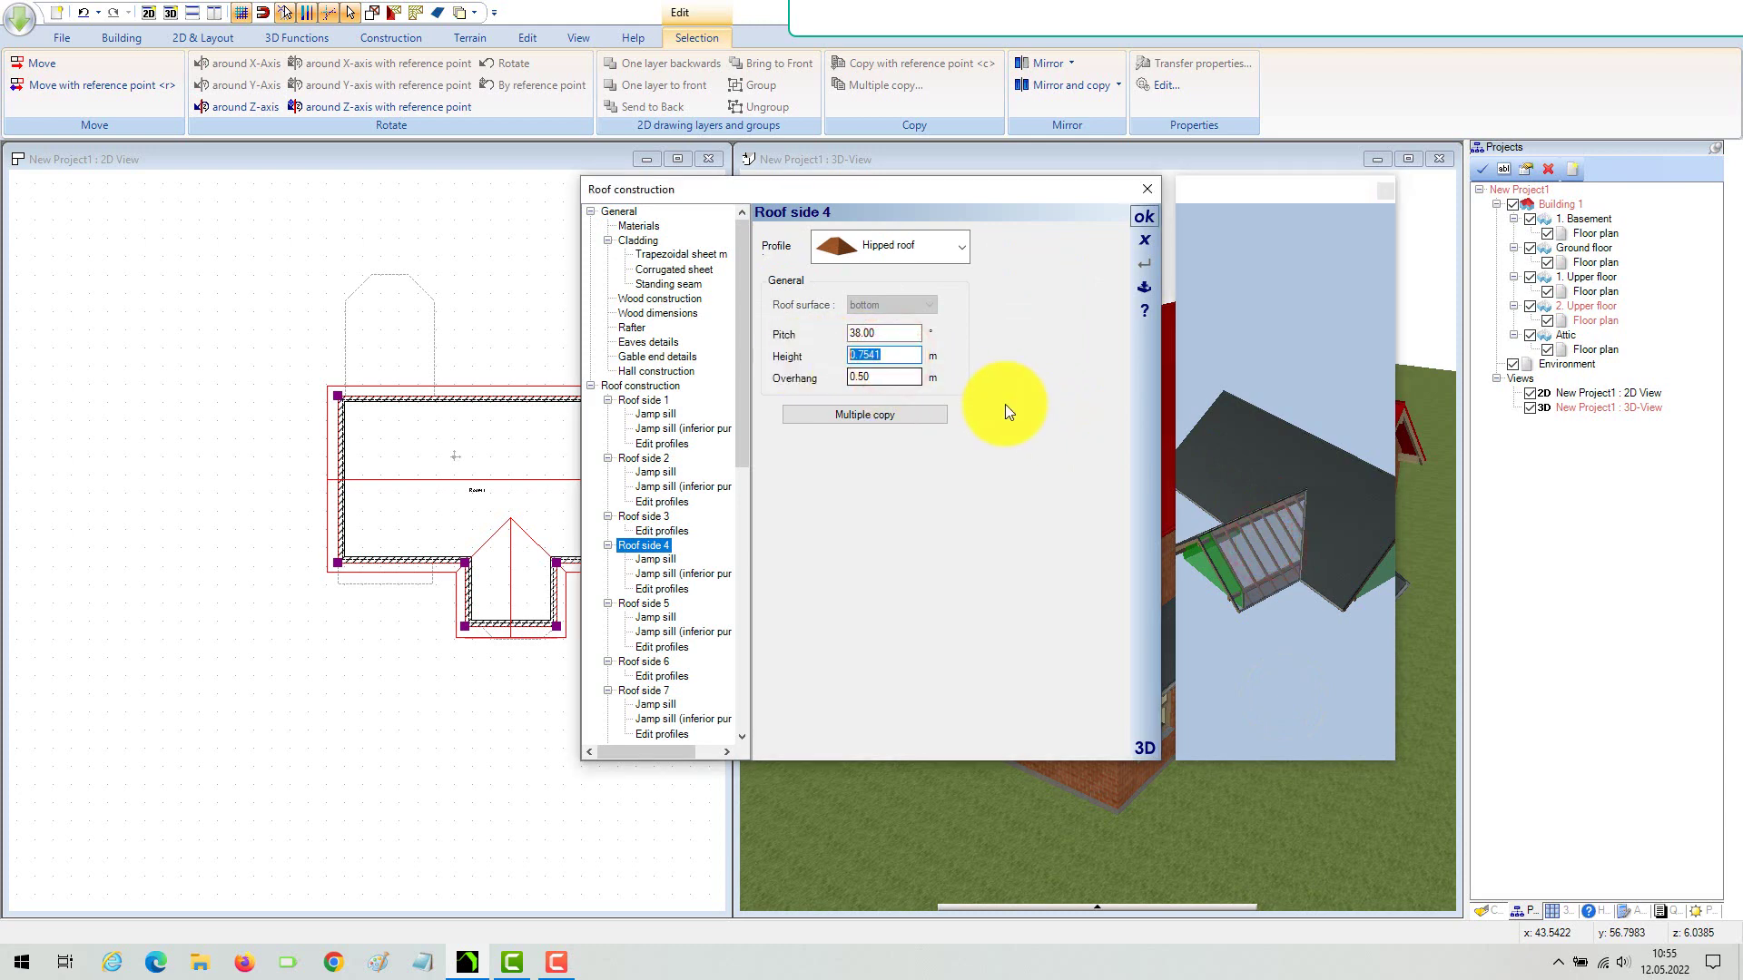
{"action": "type", "text": "1,3"}
{"action": "key", "text": "Tab"}
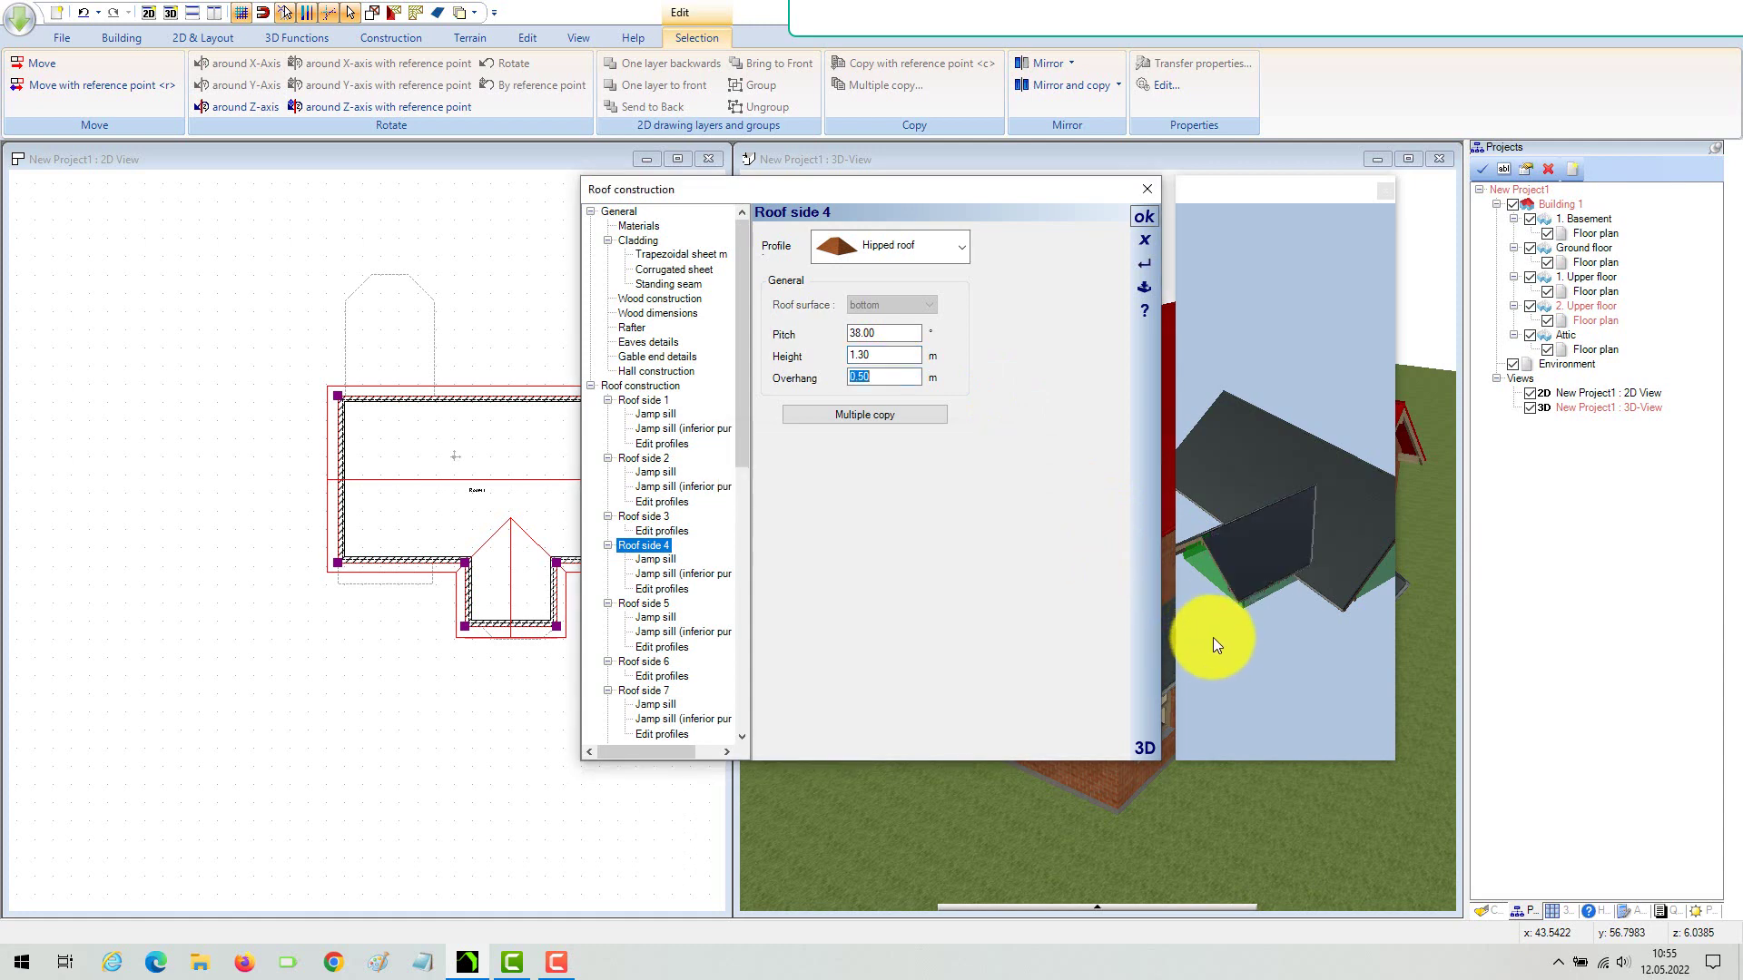
Set the height of Roof side 2, the opposite slope of the front projection, to 1.3 m and apply the roof changes.
{"action": "left_click", "coordinate": [1238, 637]}
{"action": "left_click", "coordinate": [1309, 530]}
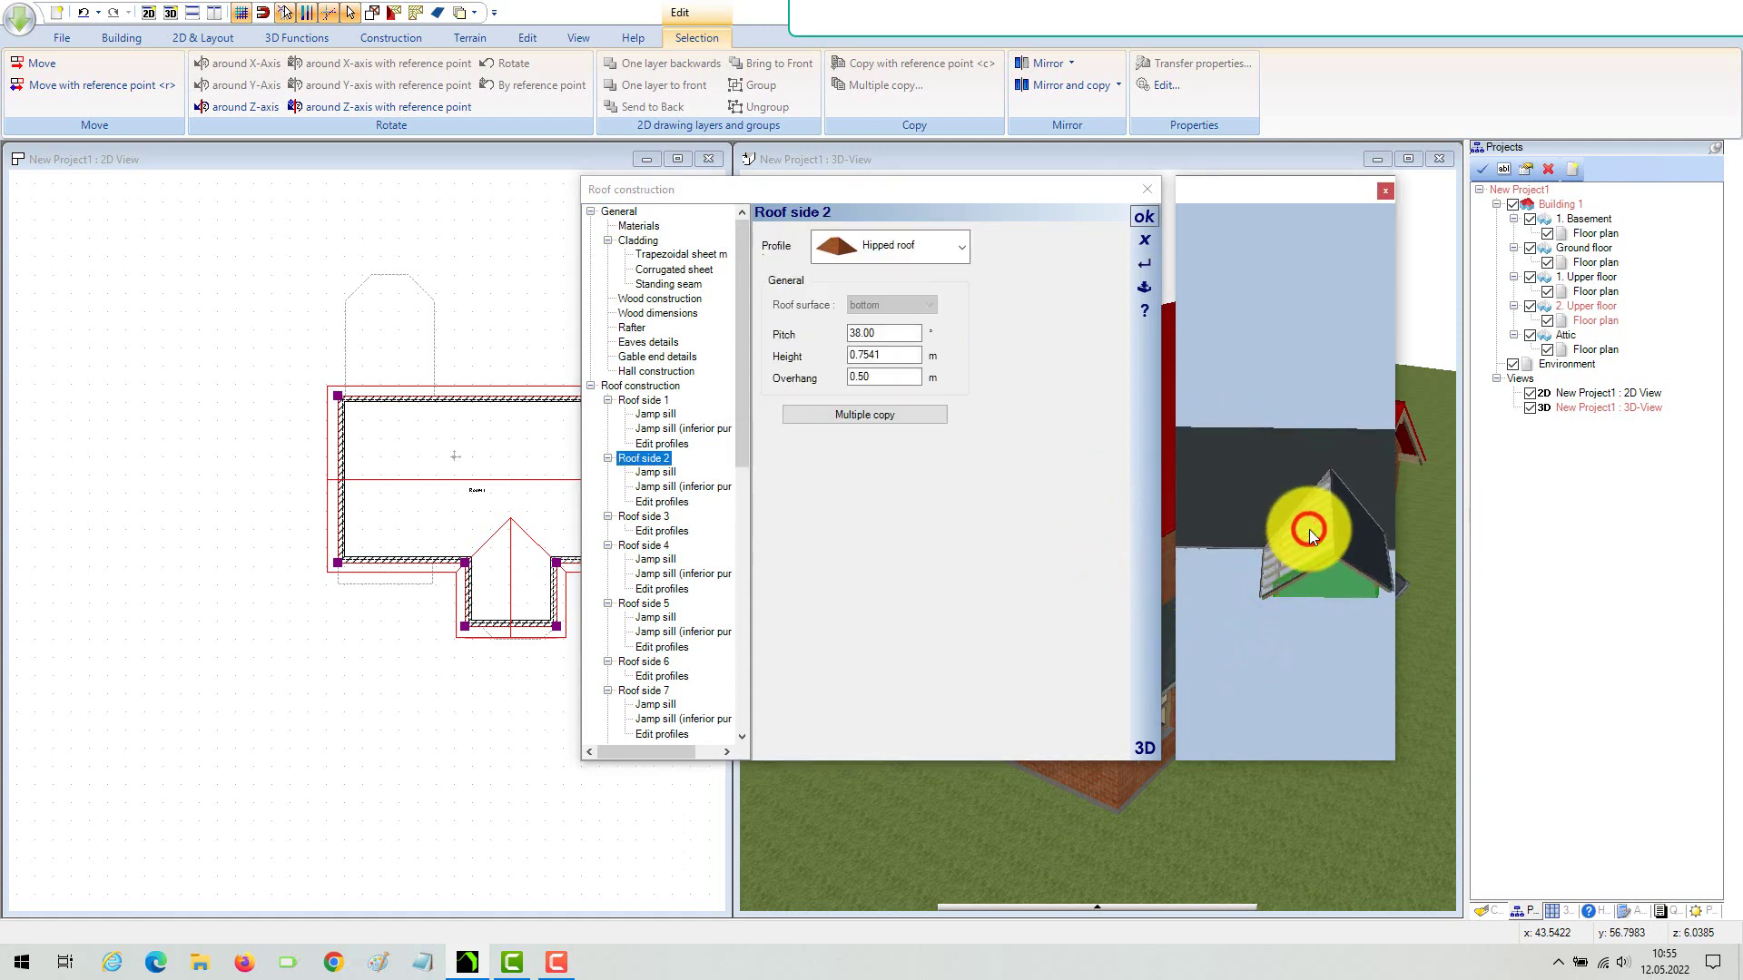
{"action": "left_click", "coordinate": [908, 354]}
{"action": "type", "text": "1"}
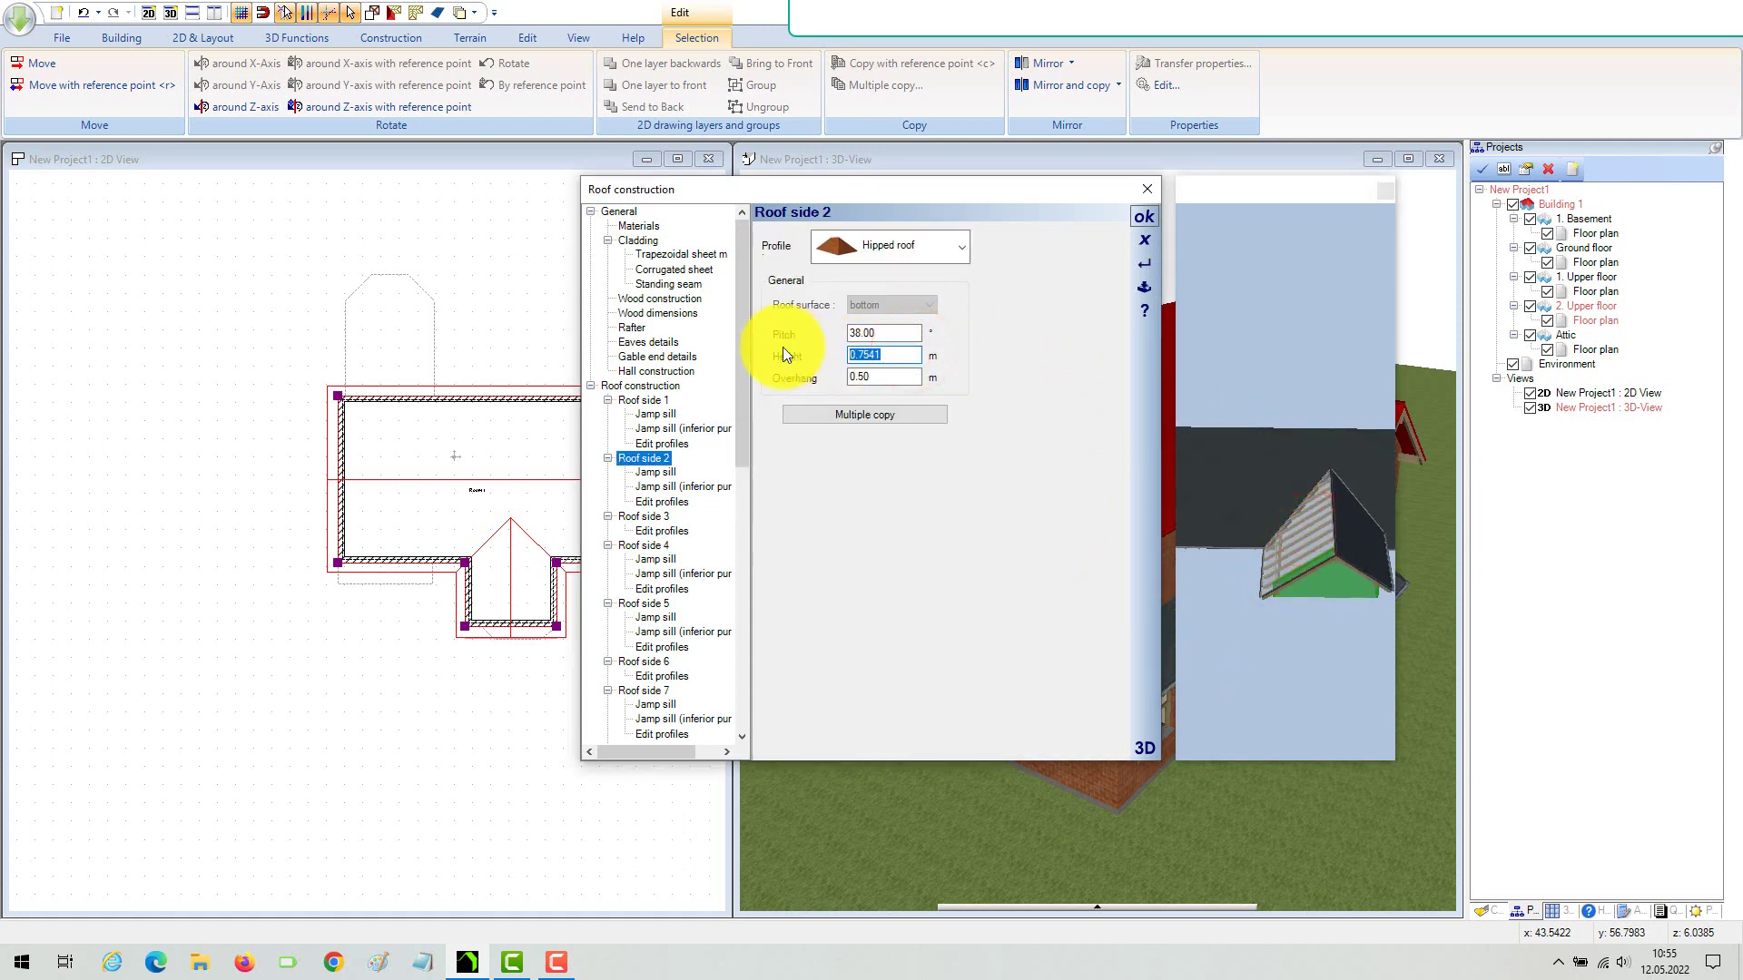
{"action": "type", "text": ".3"}
{"action": "key", "text": "Tab"}
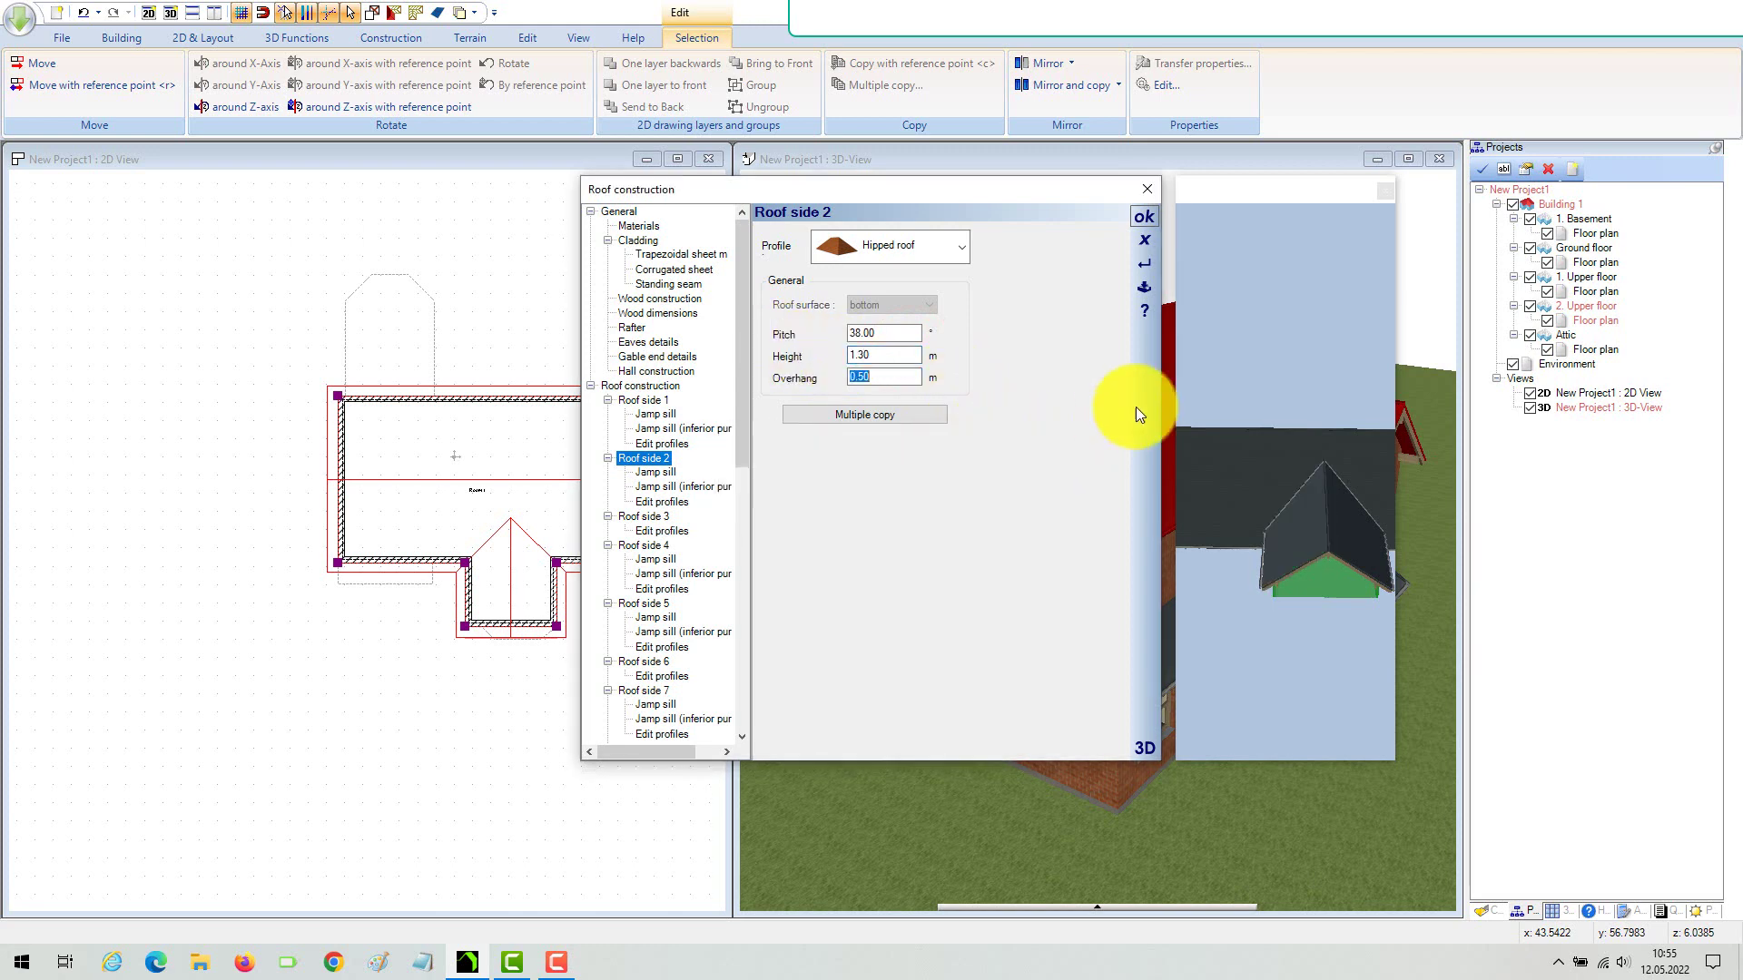
{"action": "left_click", "coordinate": [1147, 216]}
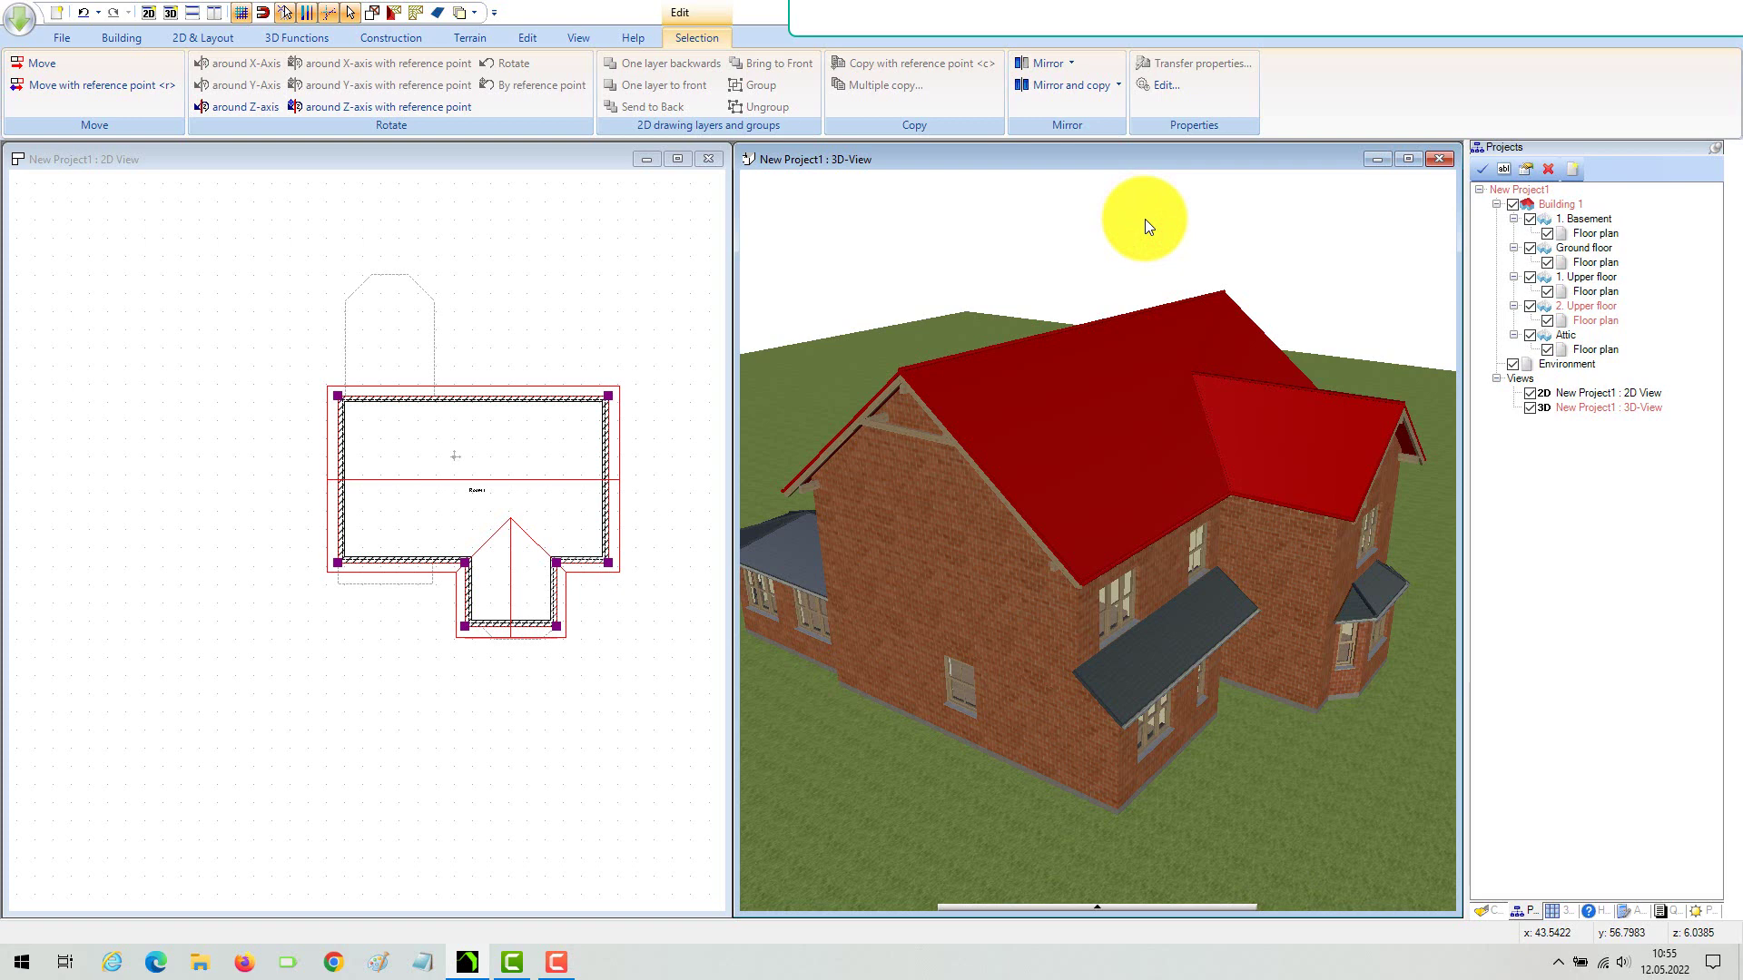
{"action": "left_click", "coordinate": [1055, 265]}
{"action": "left_click_drag", "start_coordinate": [1069, 247], "coordinate": [1089, 238]}
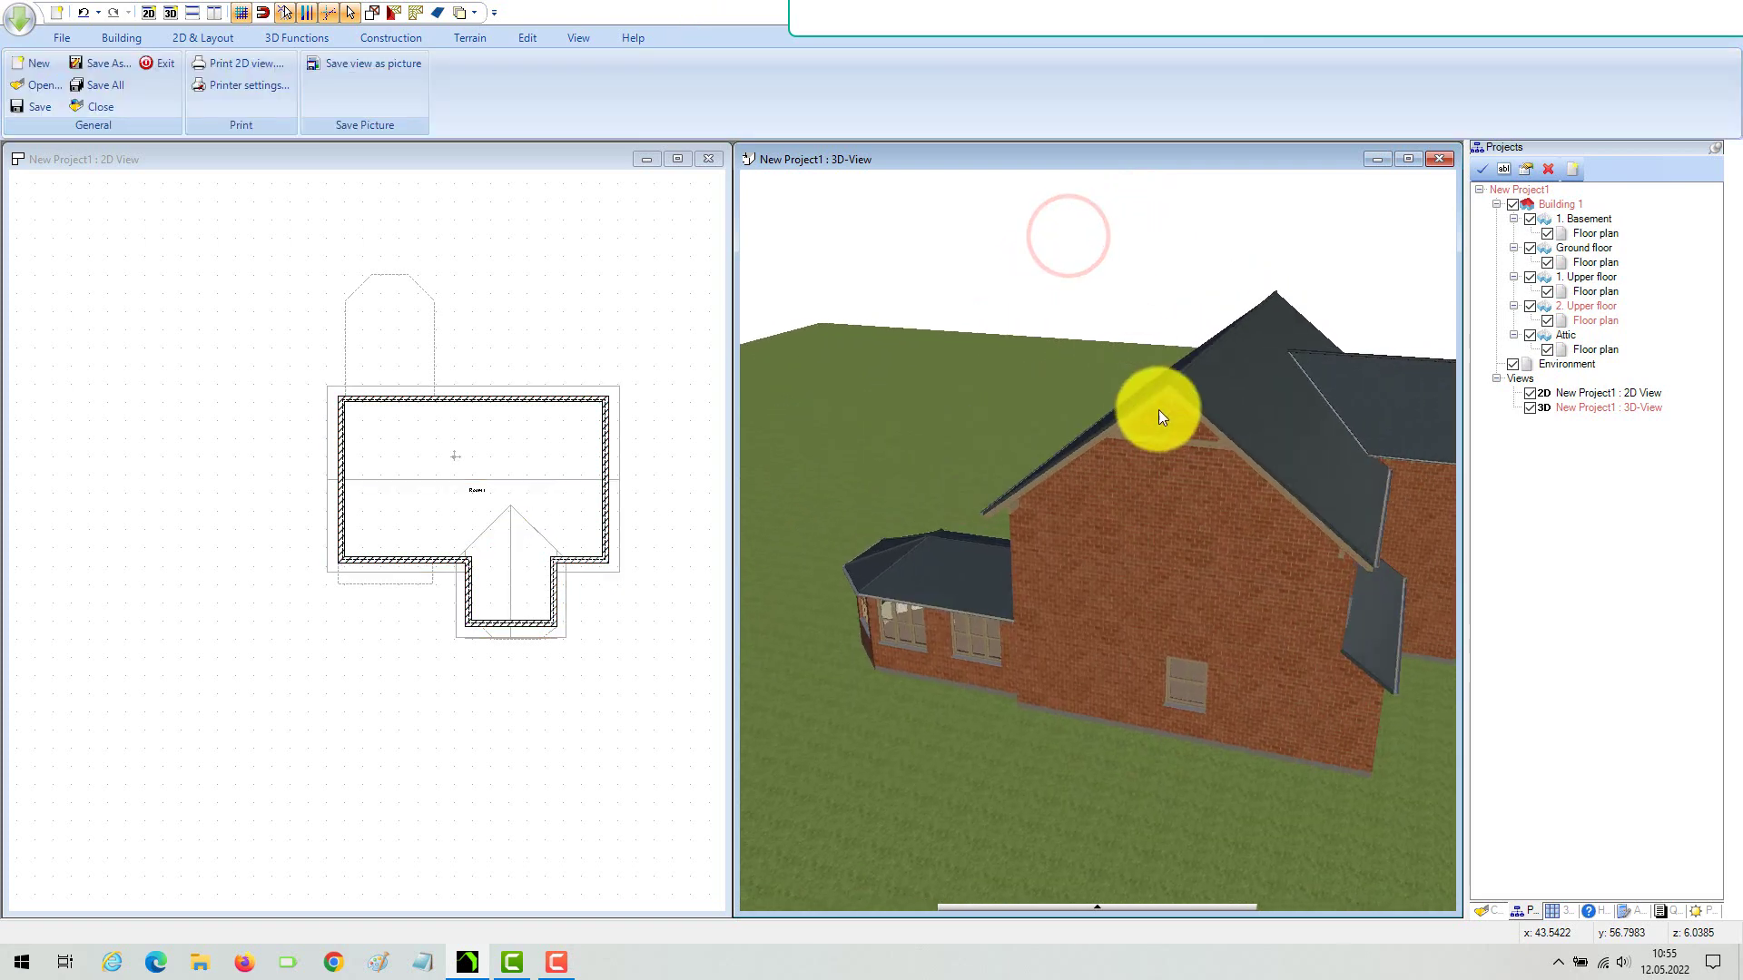
Remove the exposed collar beams from the two gable ends of the main roof.
{"action": "left_click", "coordinate": [1179, 442]}
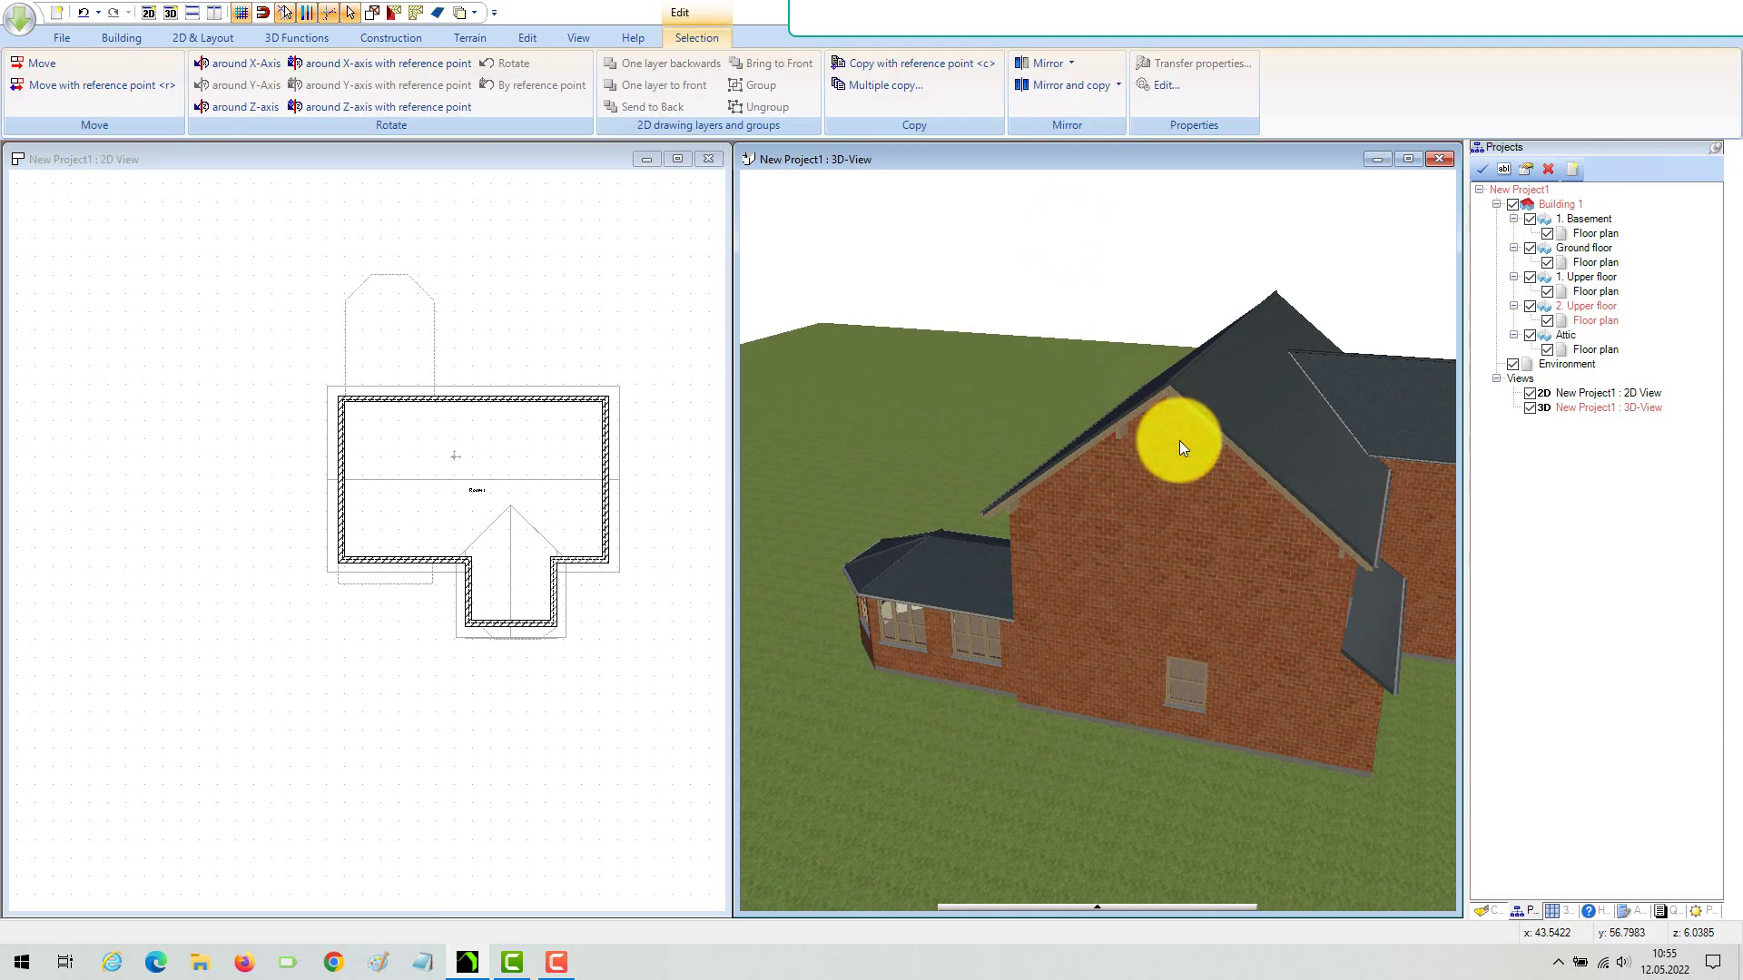
{"action": "left_click", "coordinate": [1346, 311]}
{"action": "left_click_drag", "start_coordinate": [1353, 278], "coordinate": [1077, 318]}
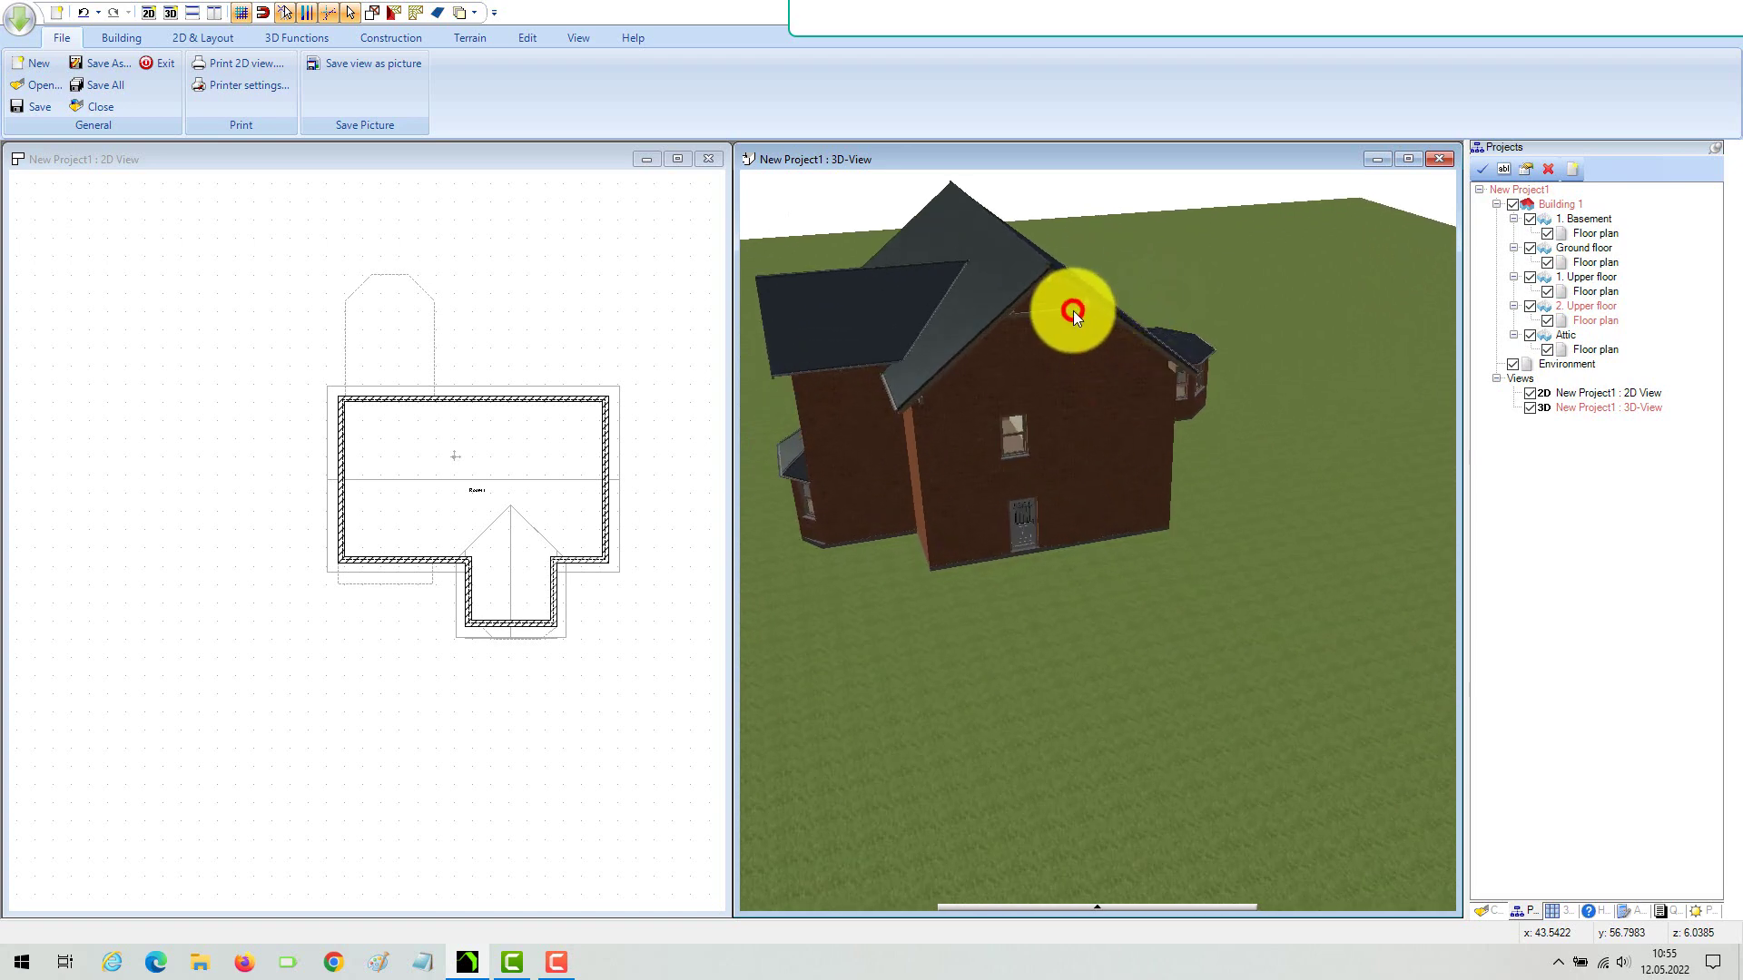
{"action": "left_click", "coordinate": [1072, 312]}
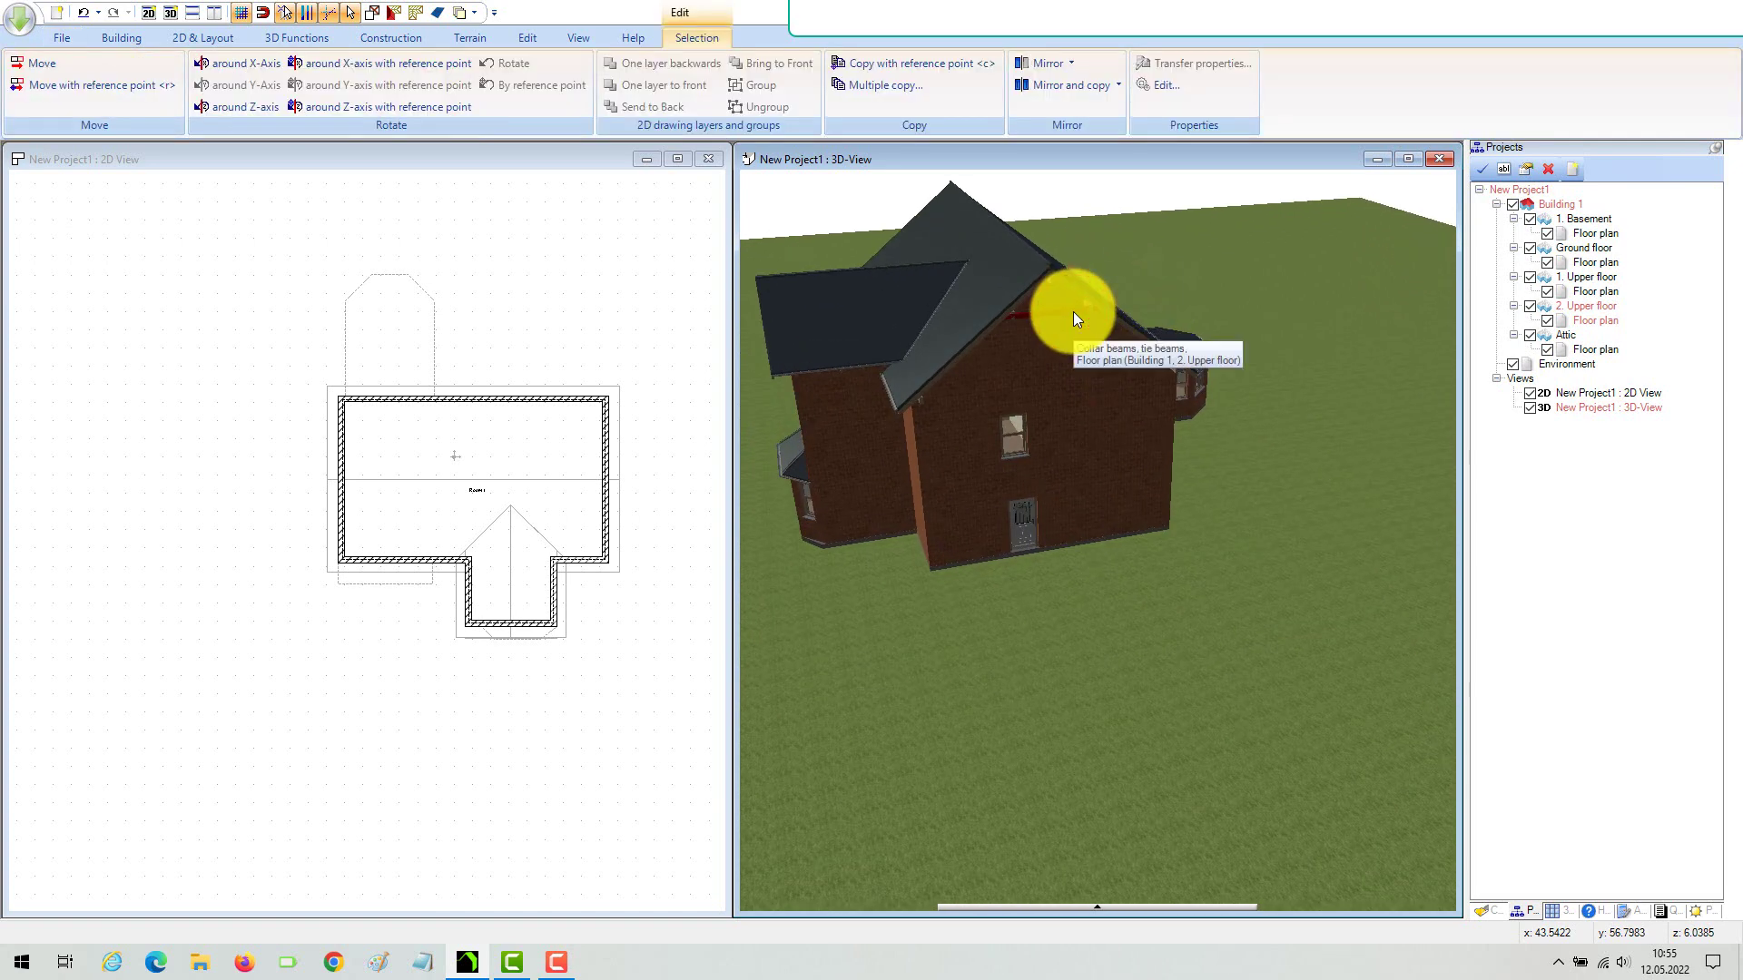
{"action": "key", "text": "Escape"}
{"action": "mouse_move", "coordinate": [1191, 563]}
{"action": "left_mouse_down"}
{"action": "mouse_move", "coordinate": [1114, 606]}
{"action": "mouse_move", "coordinate": [1288, 597]}
{"action": "mouse_move", "coordinate": [1211, 561]}
{"action": "left_mouse_up"}
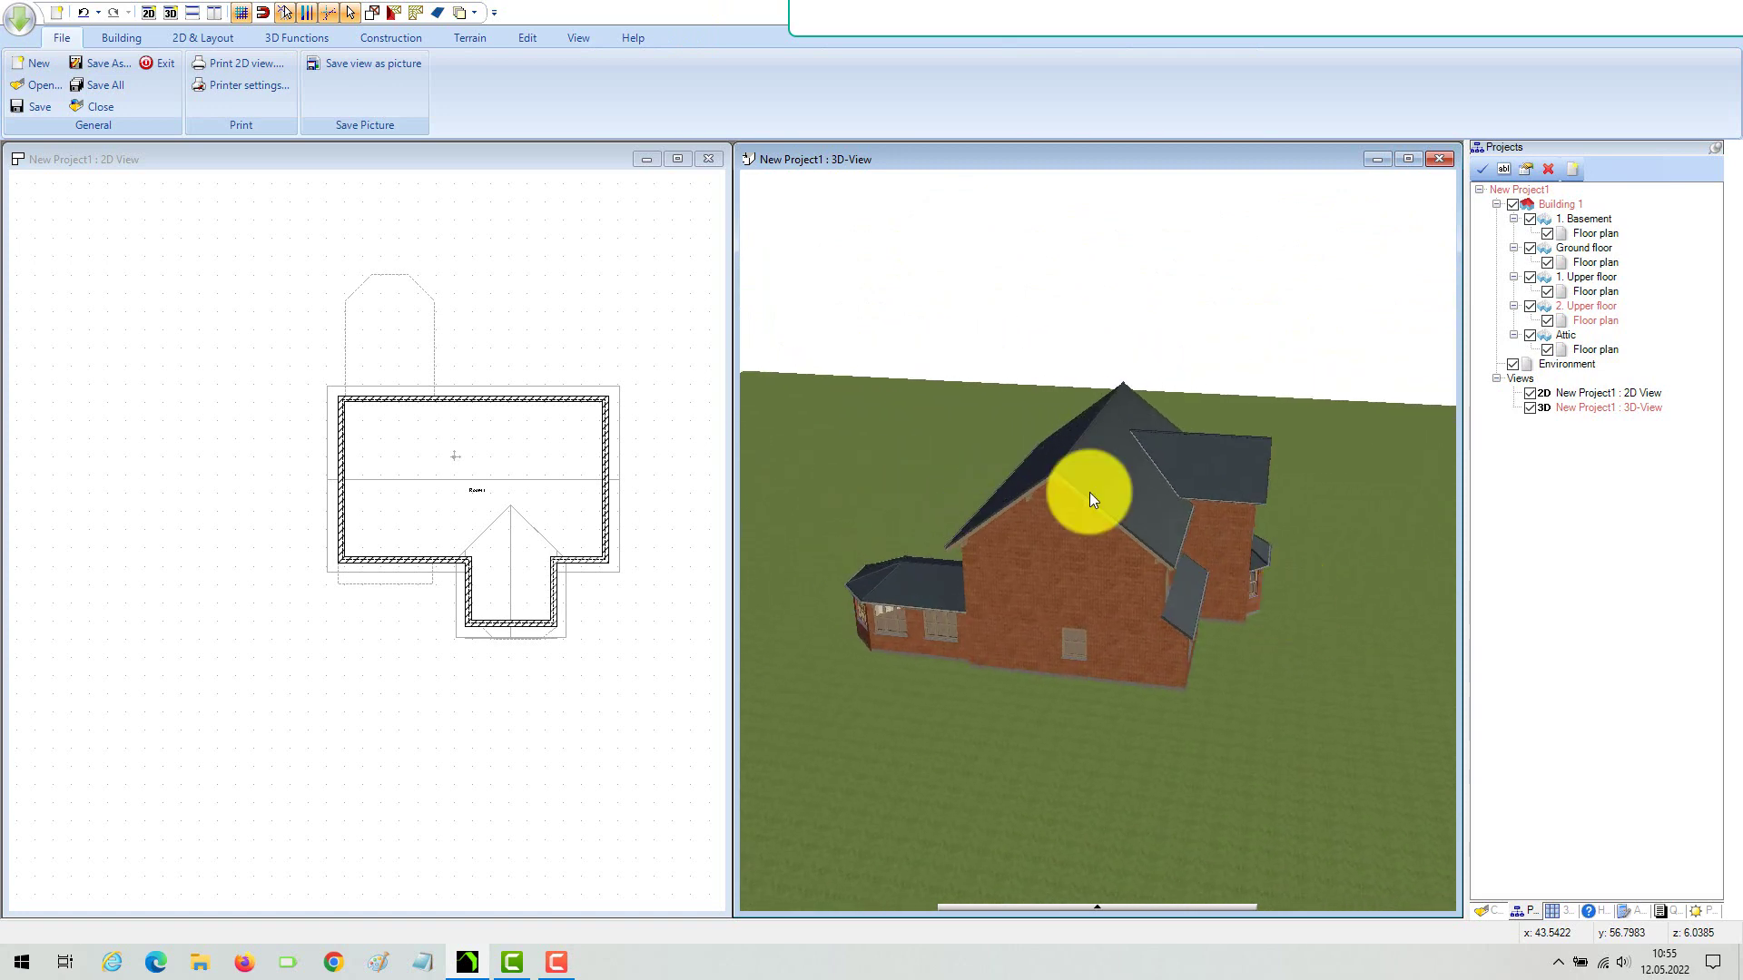
Check the height of Roof side 1 in the main roof's construction settings and close them without changes.
{"action": "left_click", "coordinate": [618, 245]}
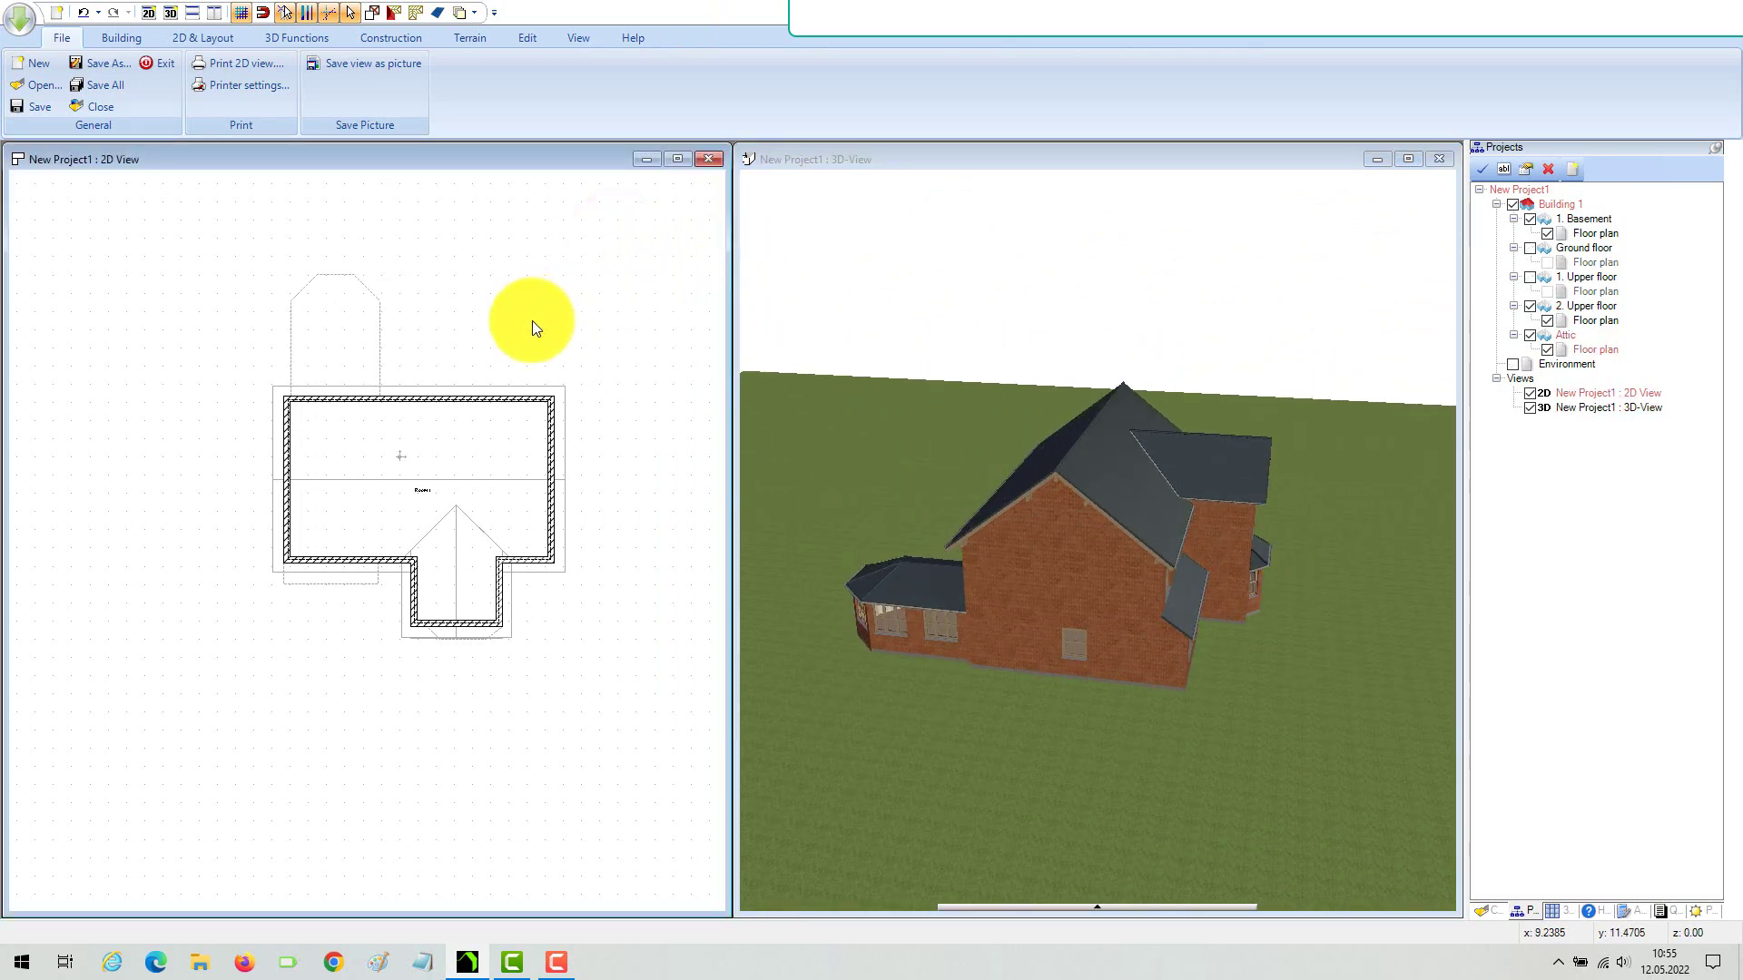
{"action": "scroll", "coordinate": [397, 350], "scroll_direction": "up", "scroll_amount": 2}
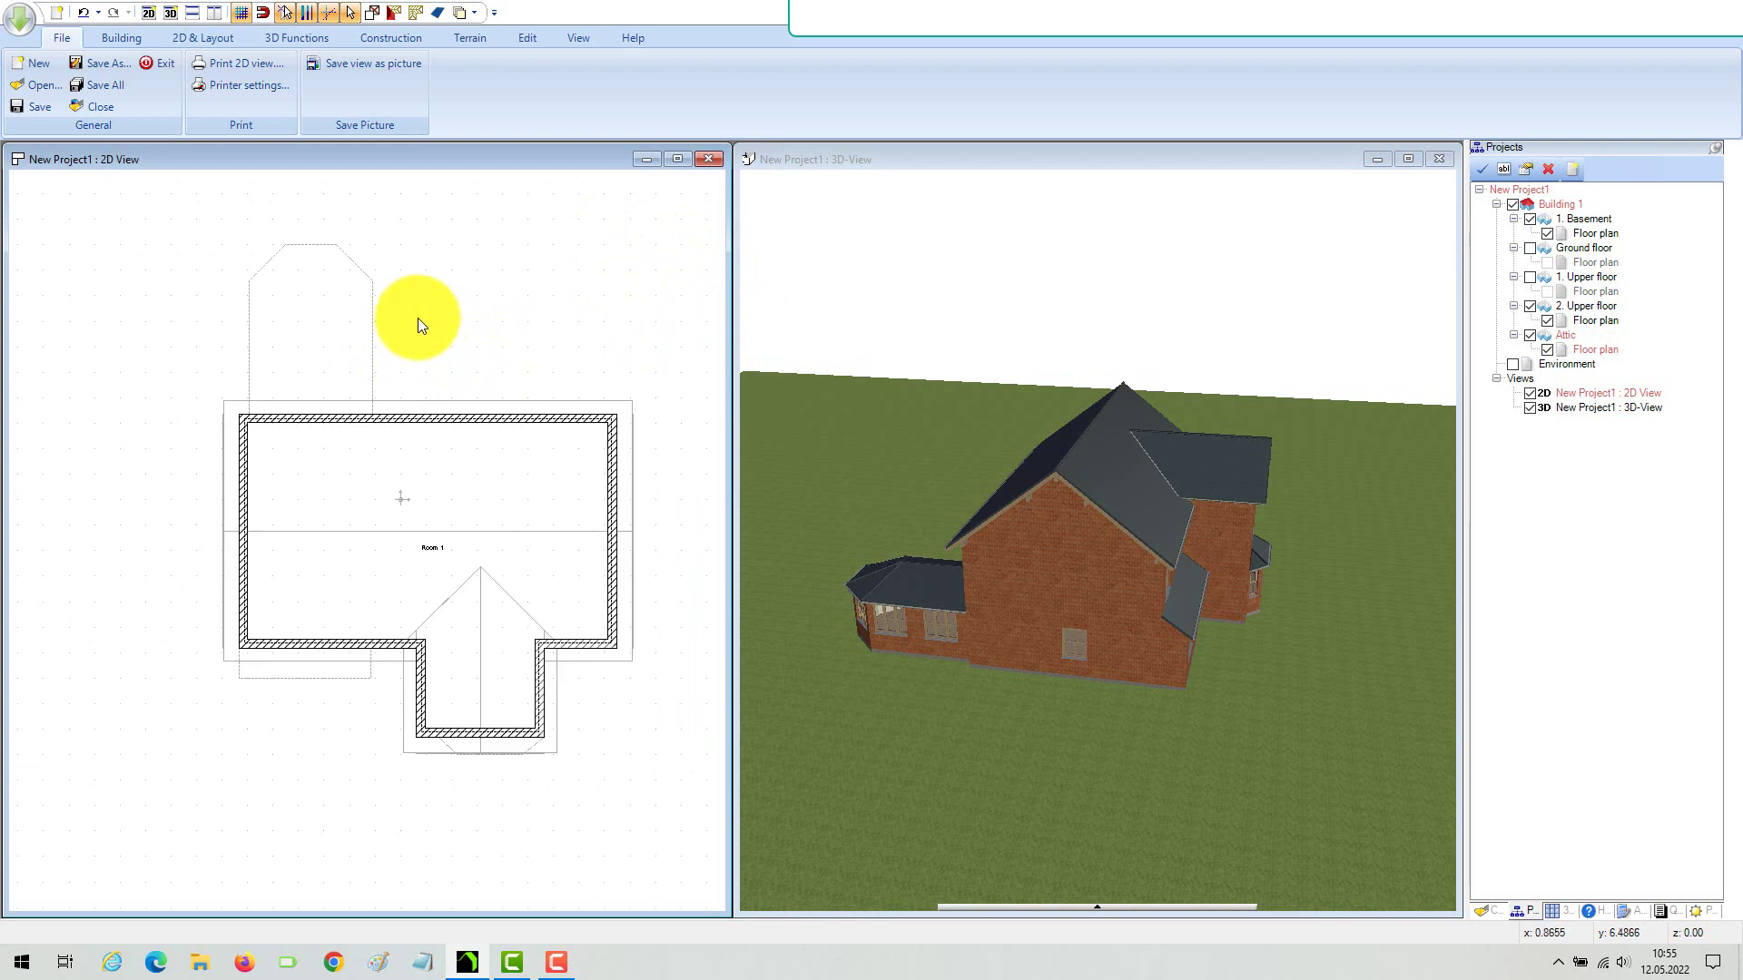
{"action": "left_click", "coordinate": [414, 314]}
{"action": "left_click", "coordinate": [1109, 461]}
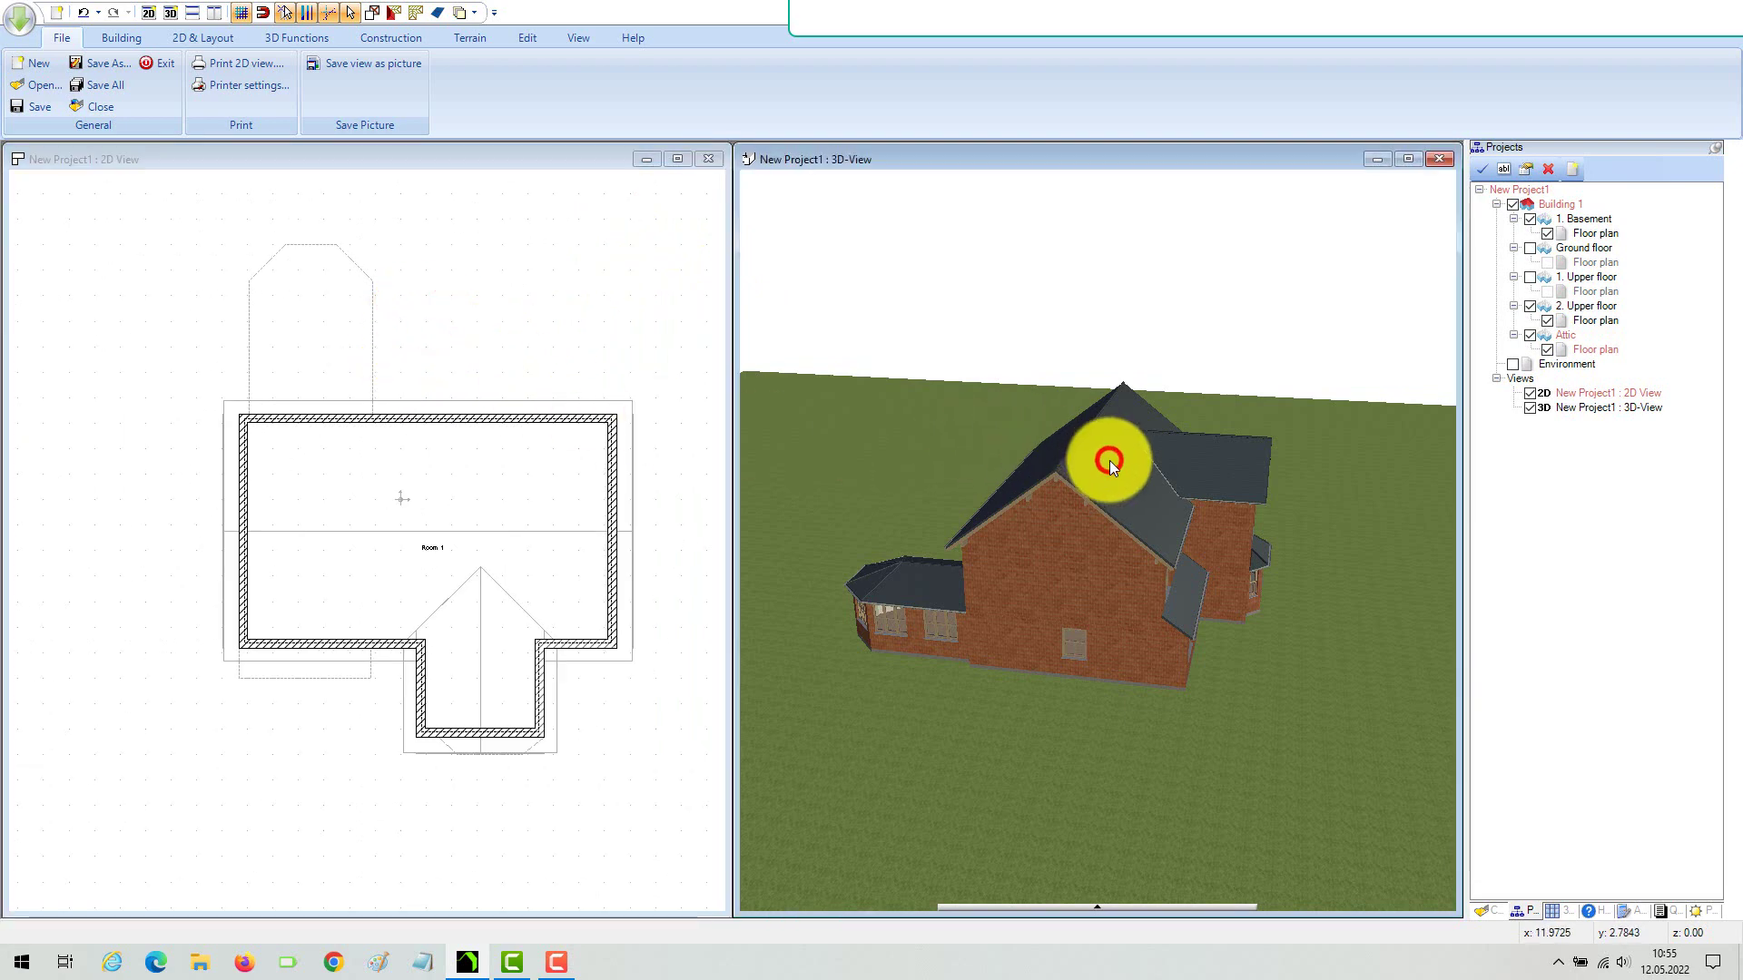
{"action": "double_click", "coordinate": [1109, 460]}
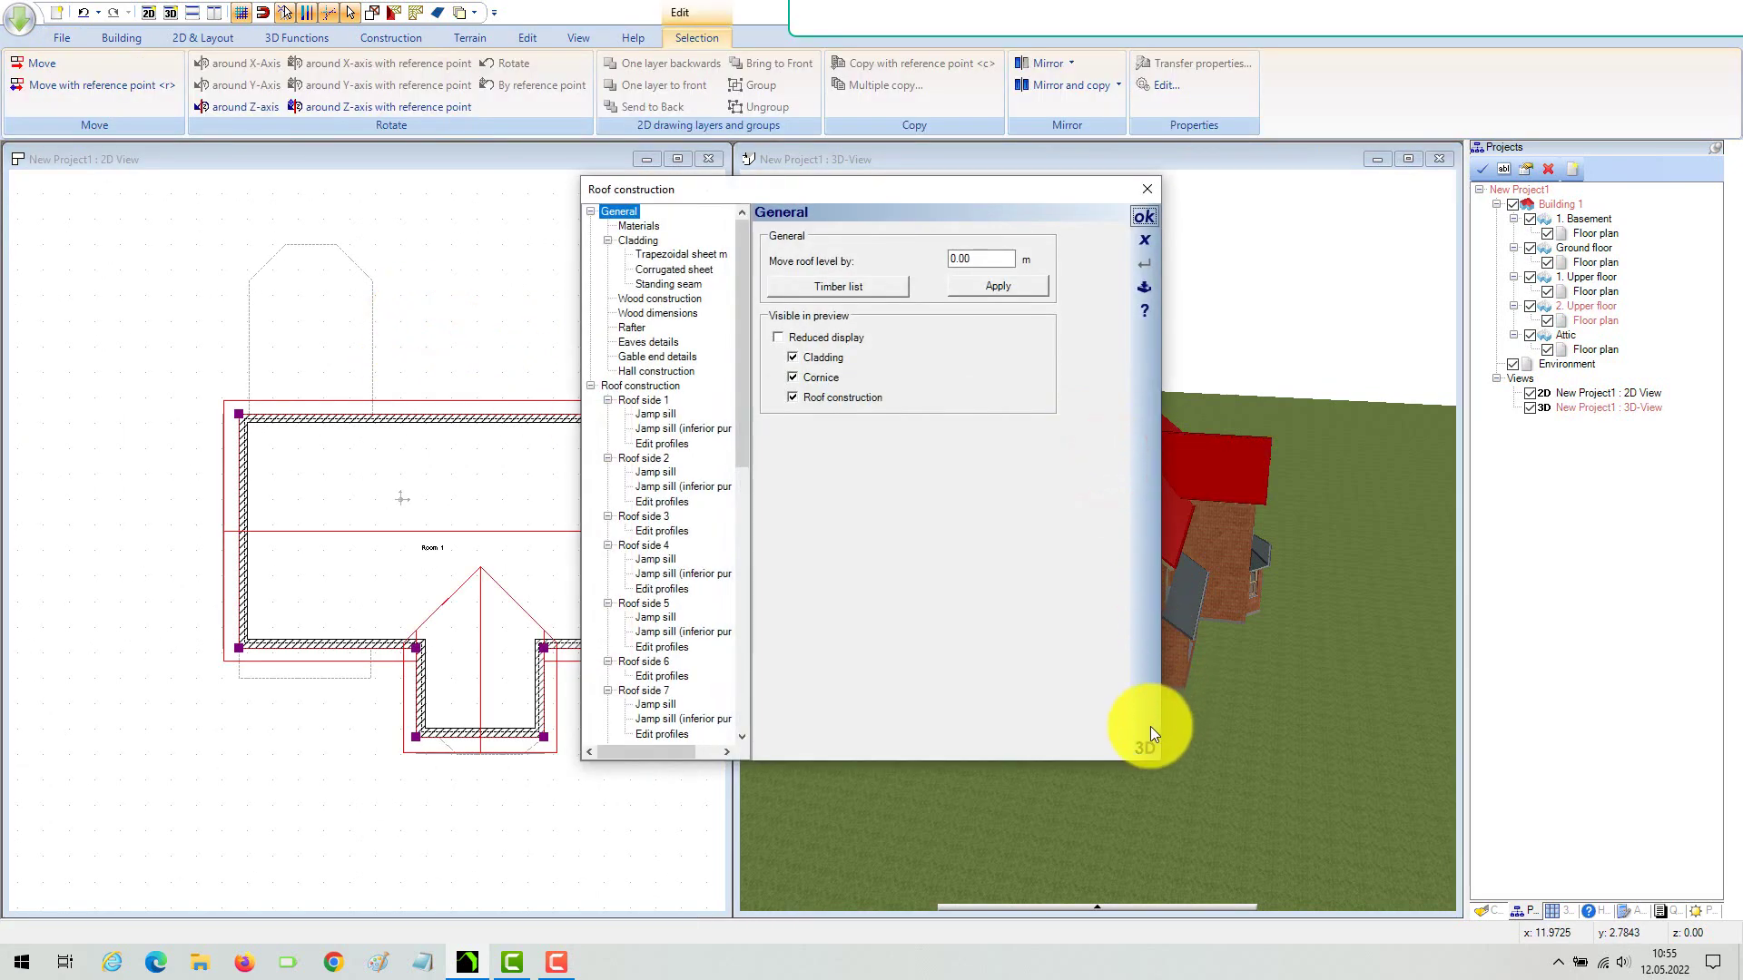
{"action": "left_click", "coordinate": [1144, 749]}
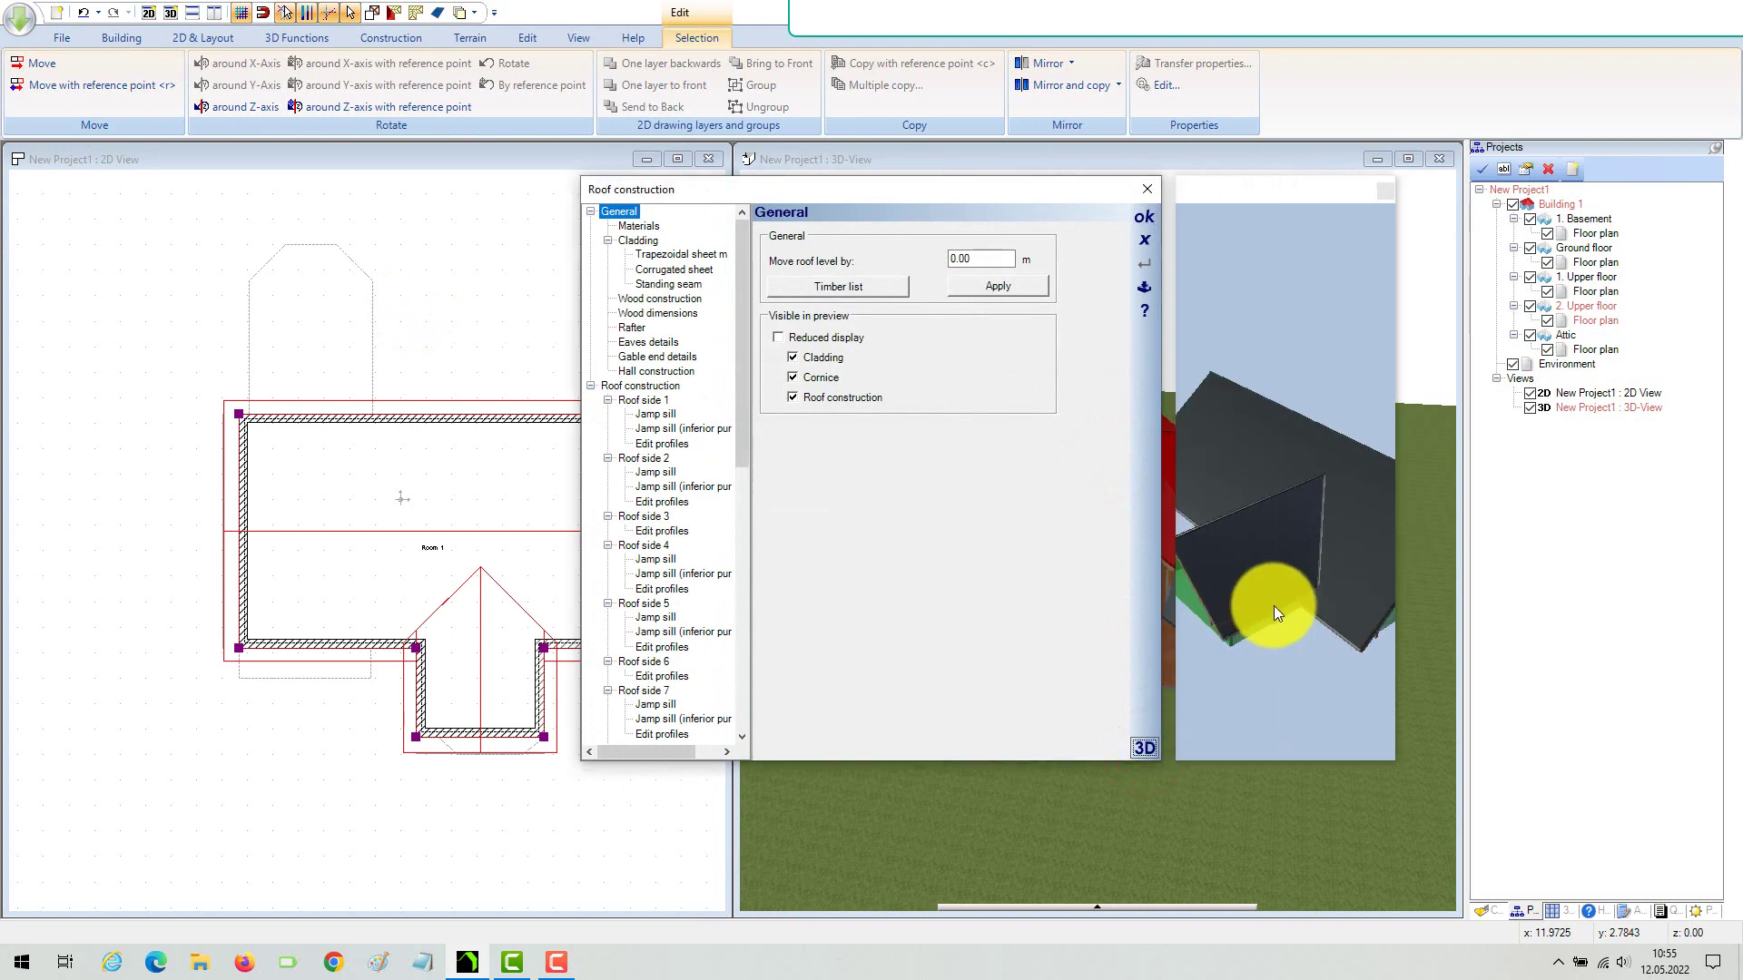
{"action": "left_click", "coordinate": [1244, 468]}
{"action": "left_click", "coordinate": [879, 355]}
{"action": "double_click", "coordinate": [879, 356]}
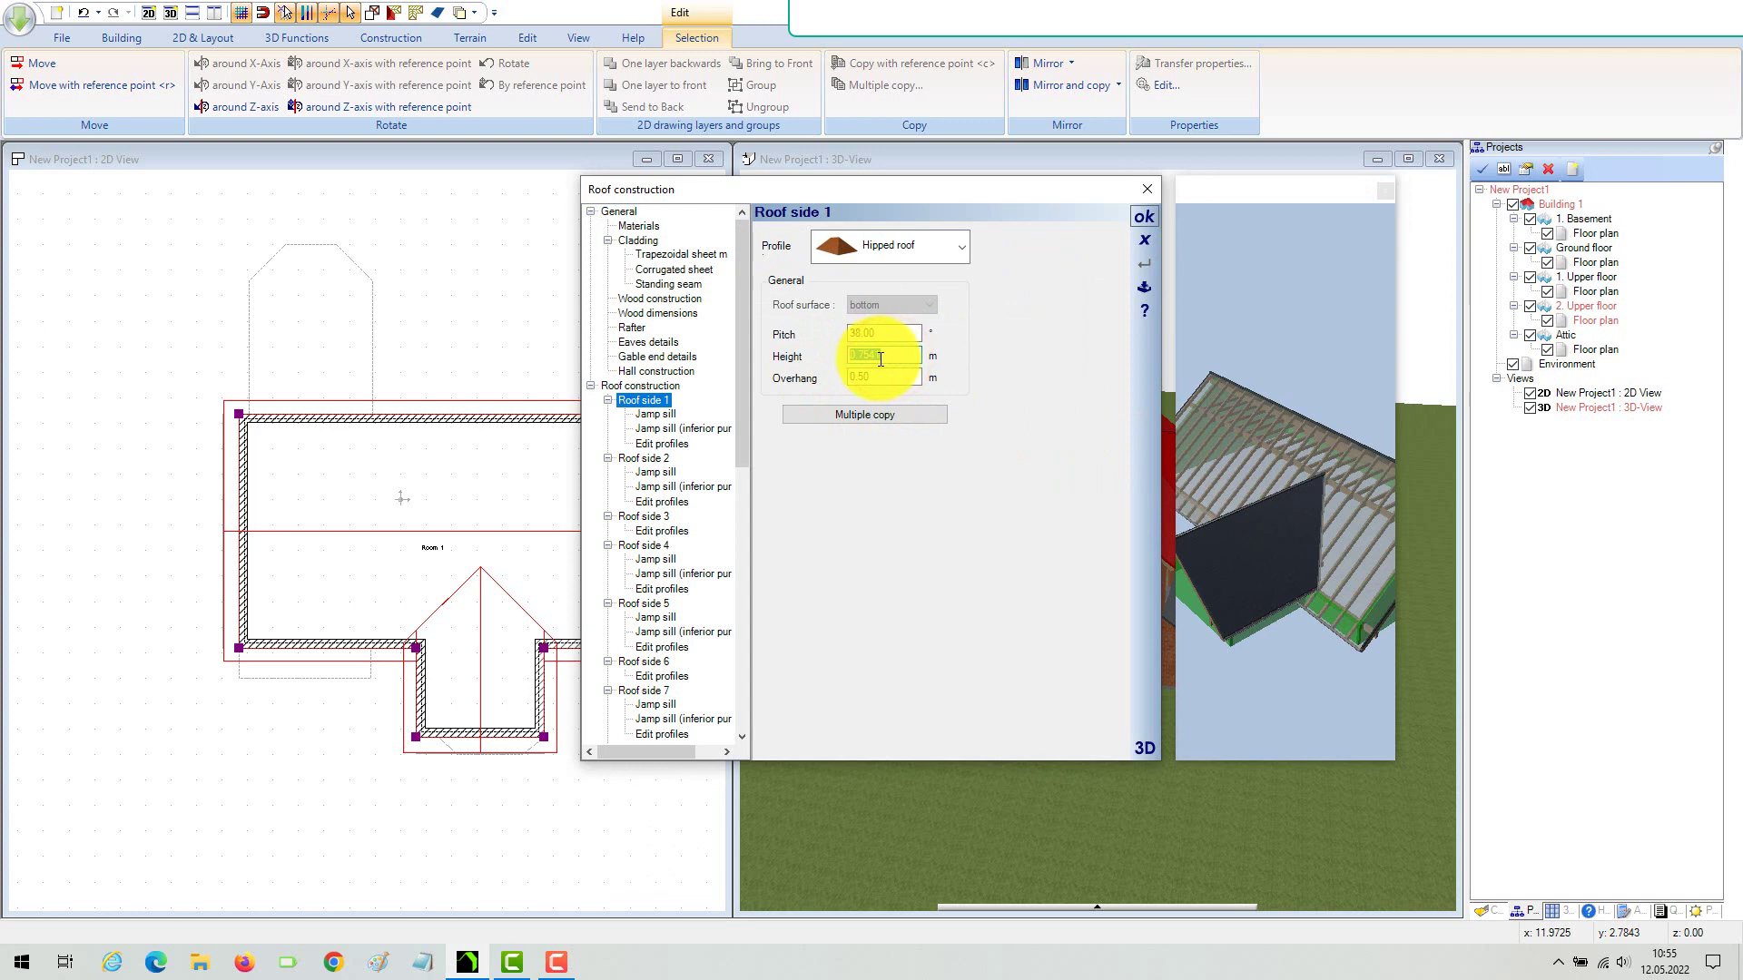
{"action": "left_click", "coordinate": [1143, 241]}
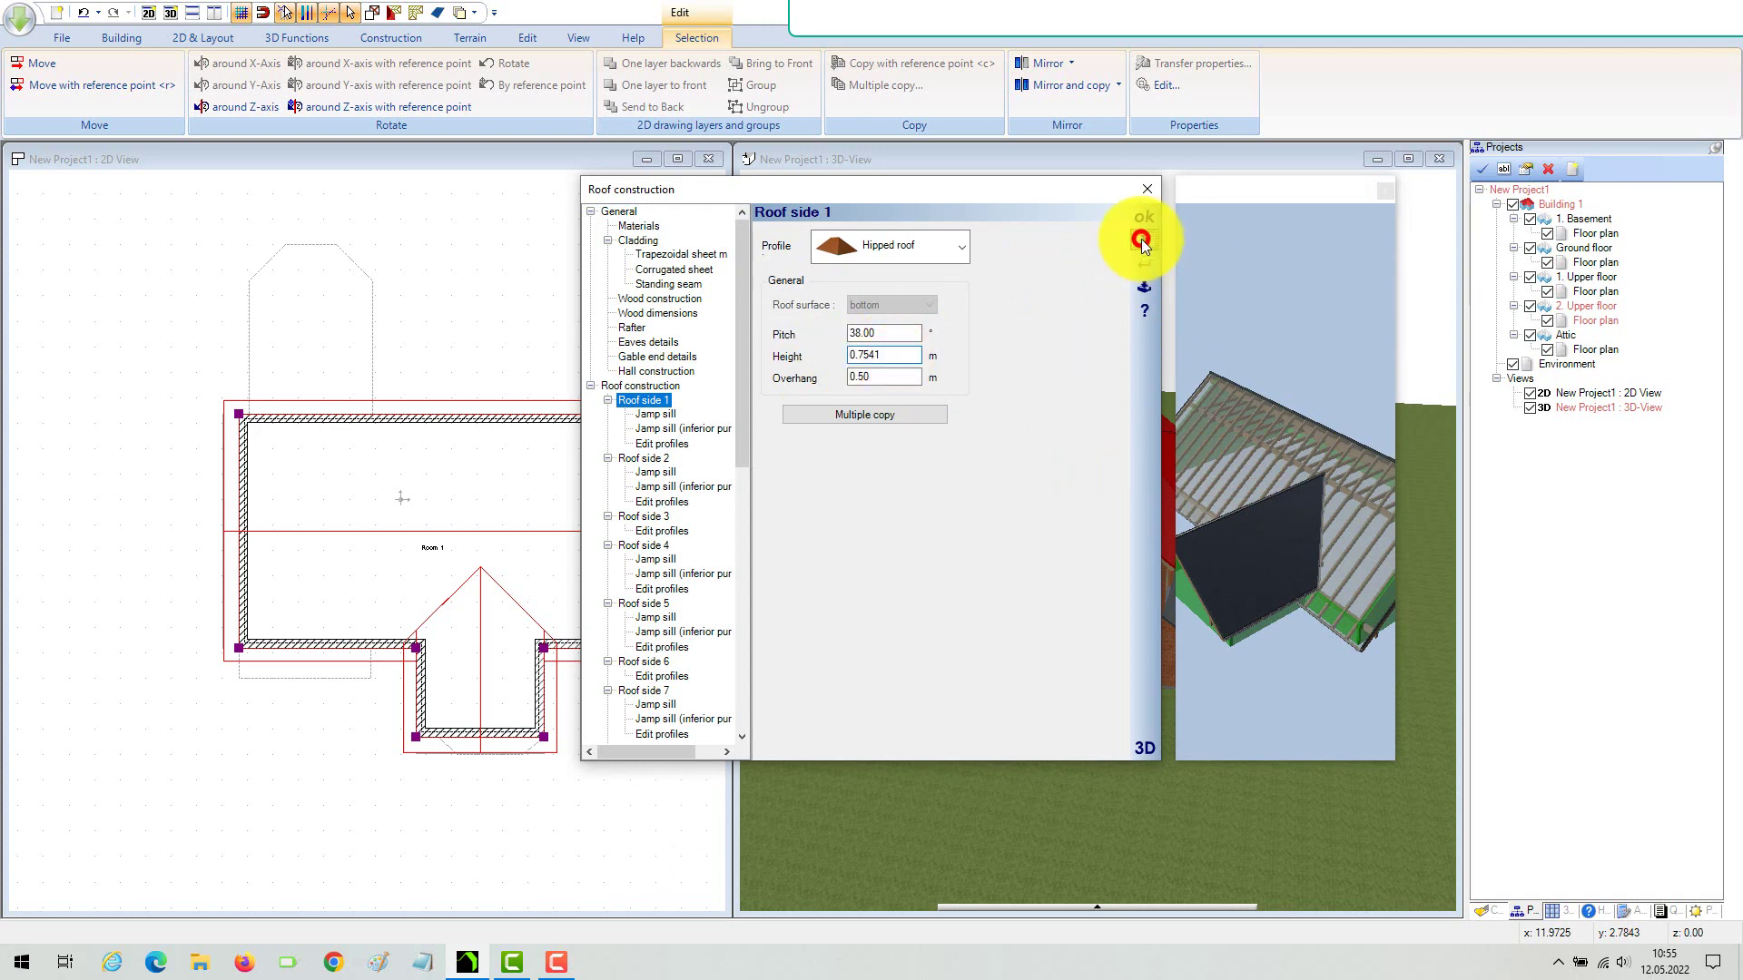
Create a section view cutting across the main house between the front projection and its nearer gable, about 13.45 m long and 3.39 m deep.
{"action": "left_click", "coordinate": [507, 316]}
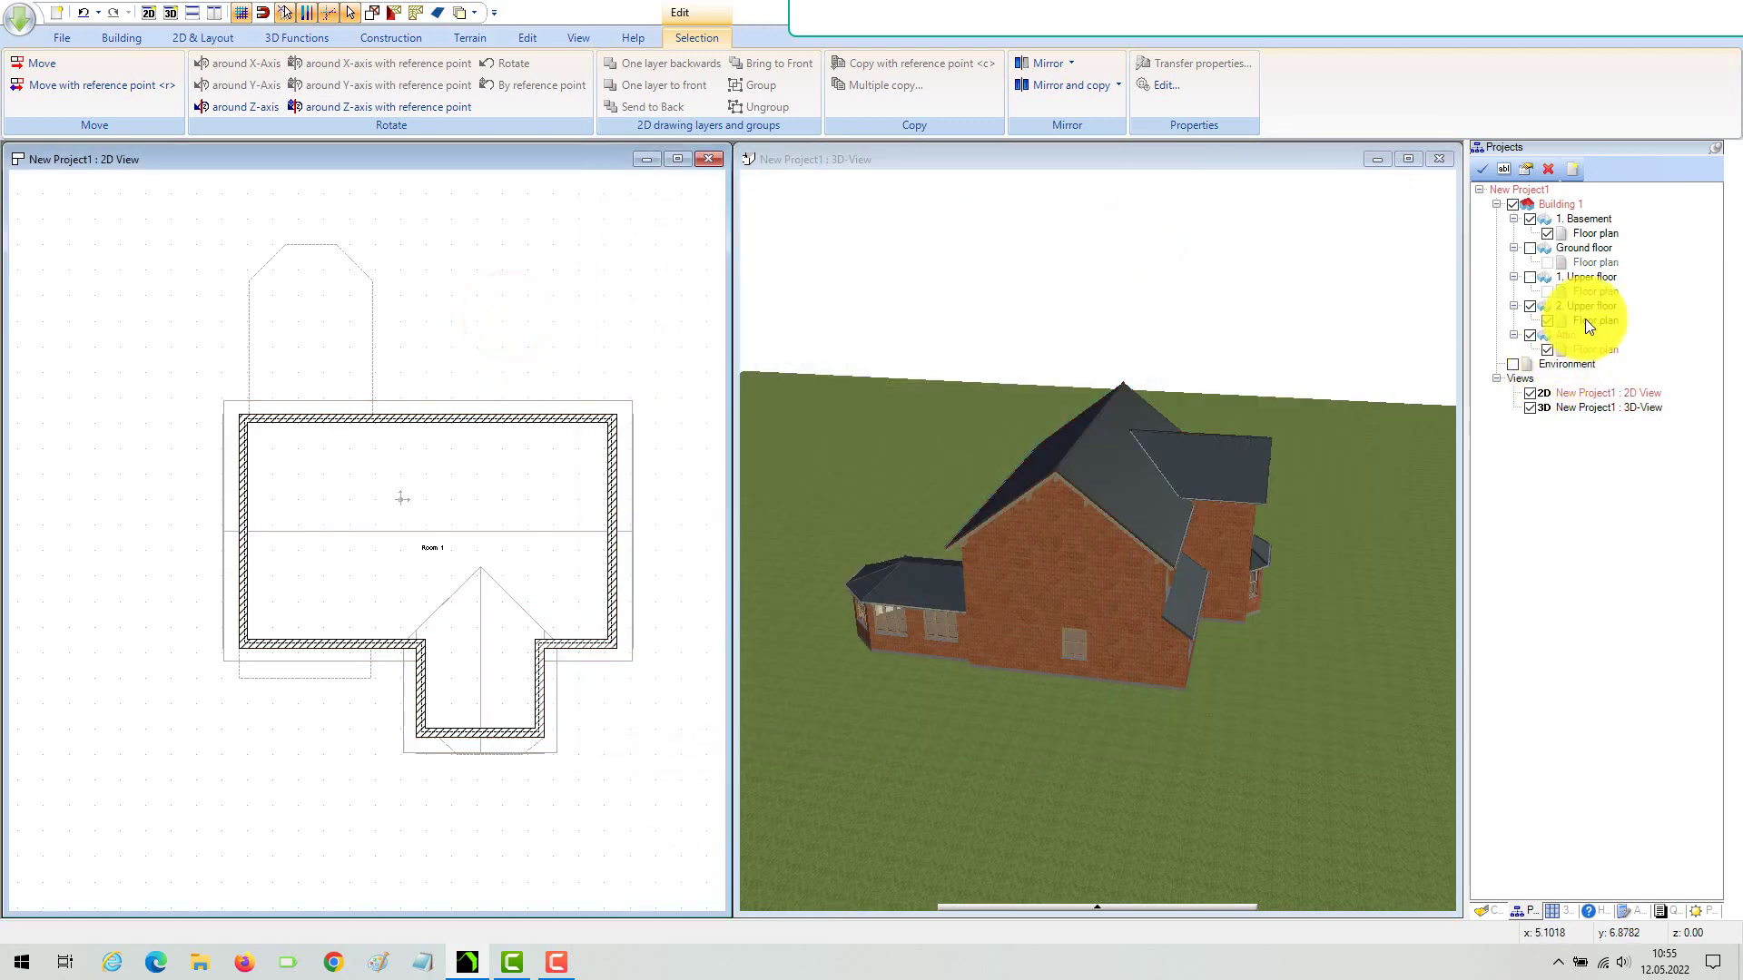
{"action": "left_click", "coordinate": [1592, 307]}
{"action": "left_click", "coordinate": [427, 354]}
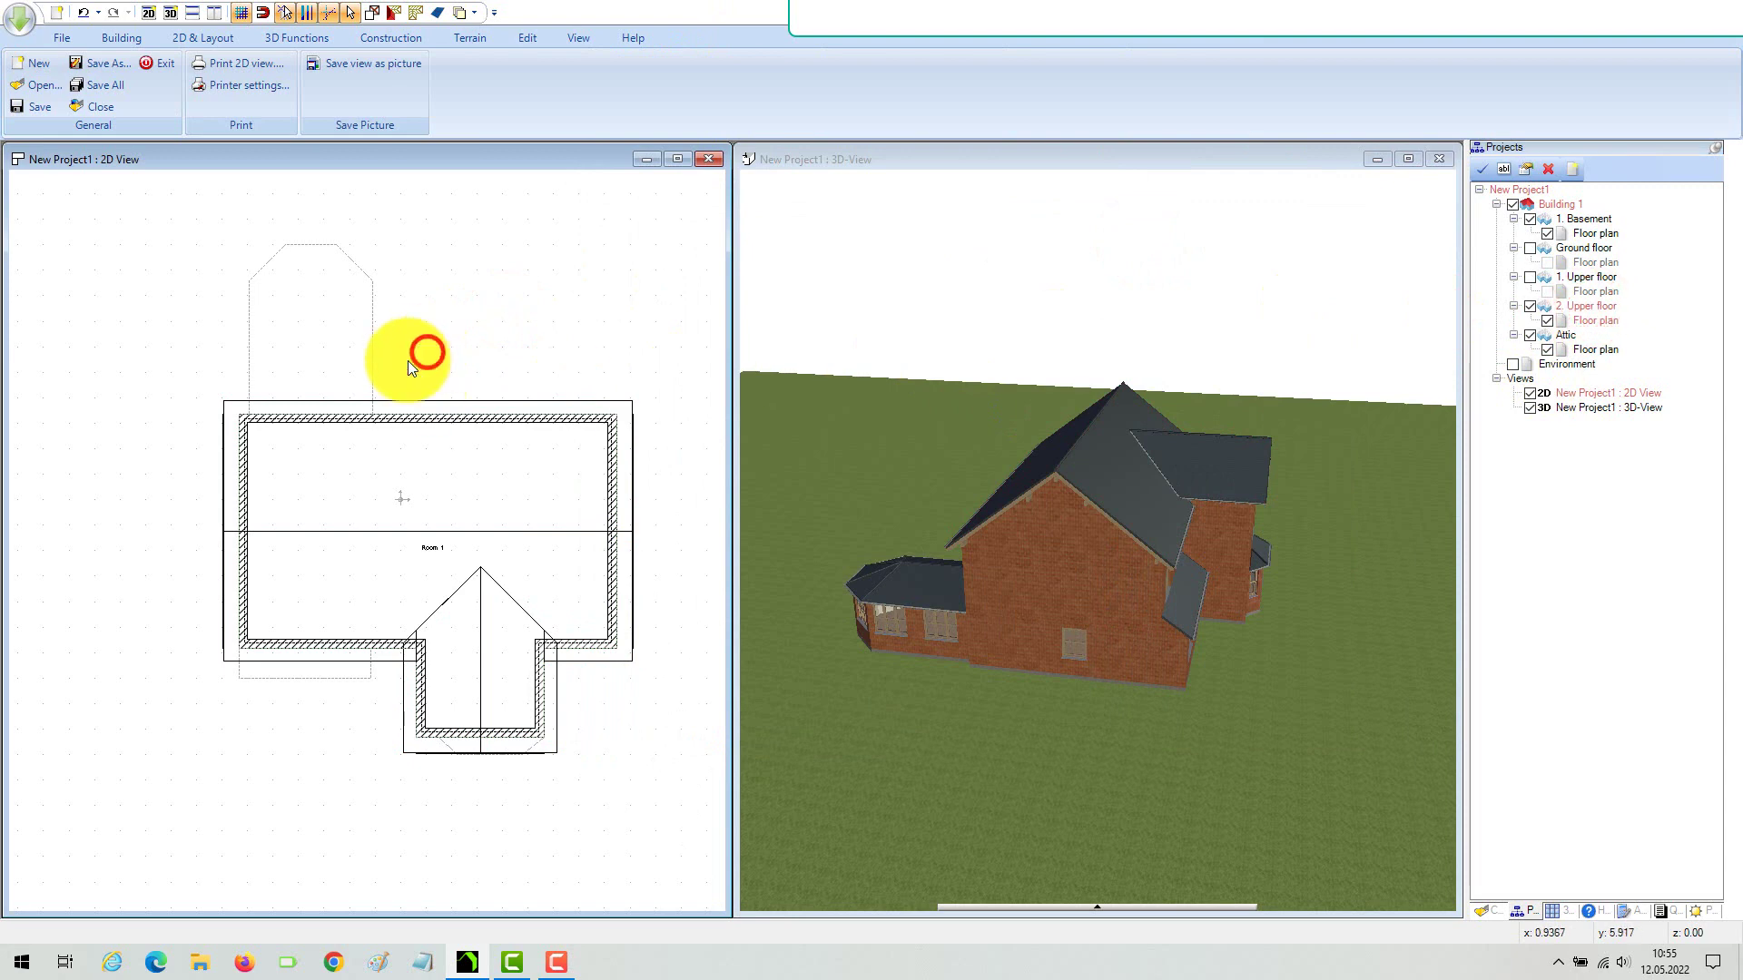
{"action": "left_click", "coordinate": [576, 37]}
{"action": "left_click", "coordinate": [67, 107]}
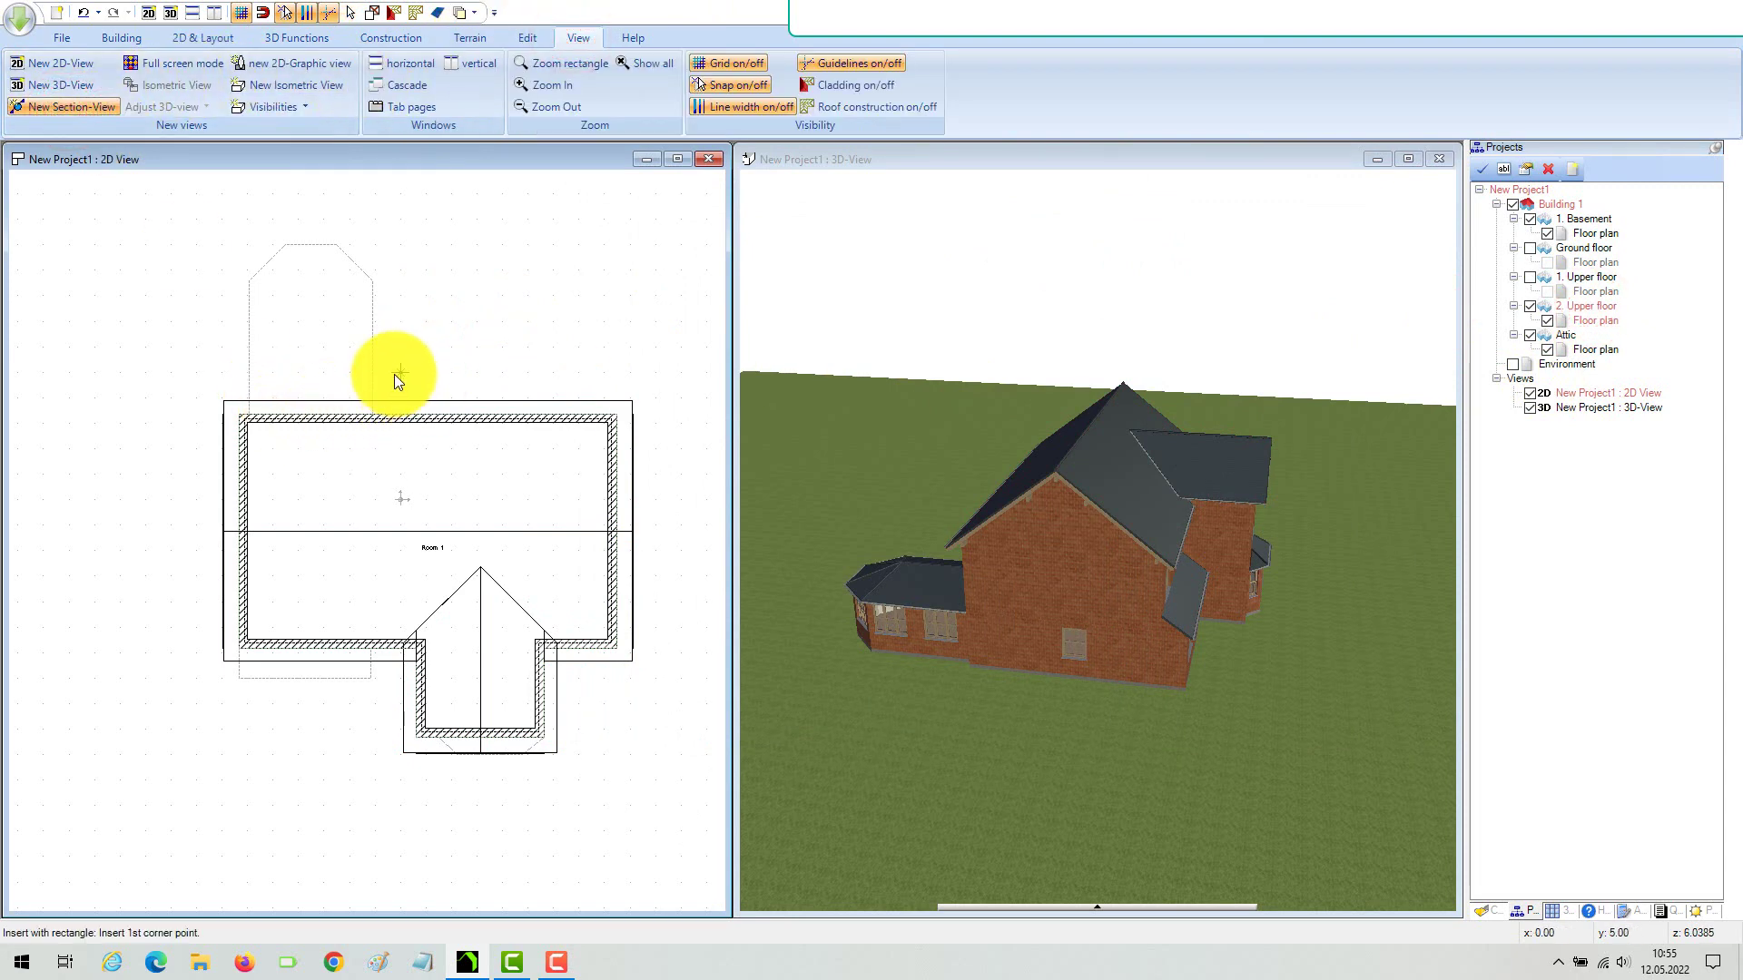
{"action": "left_click", "coordinate": [577, 361]}
{"action": "left_click", "coordinate": [583, 700]}
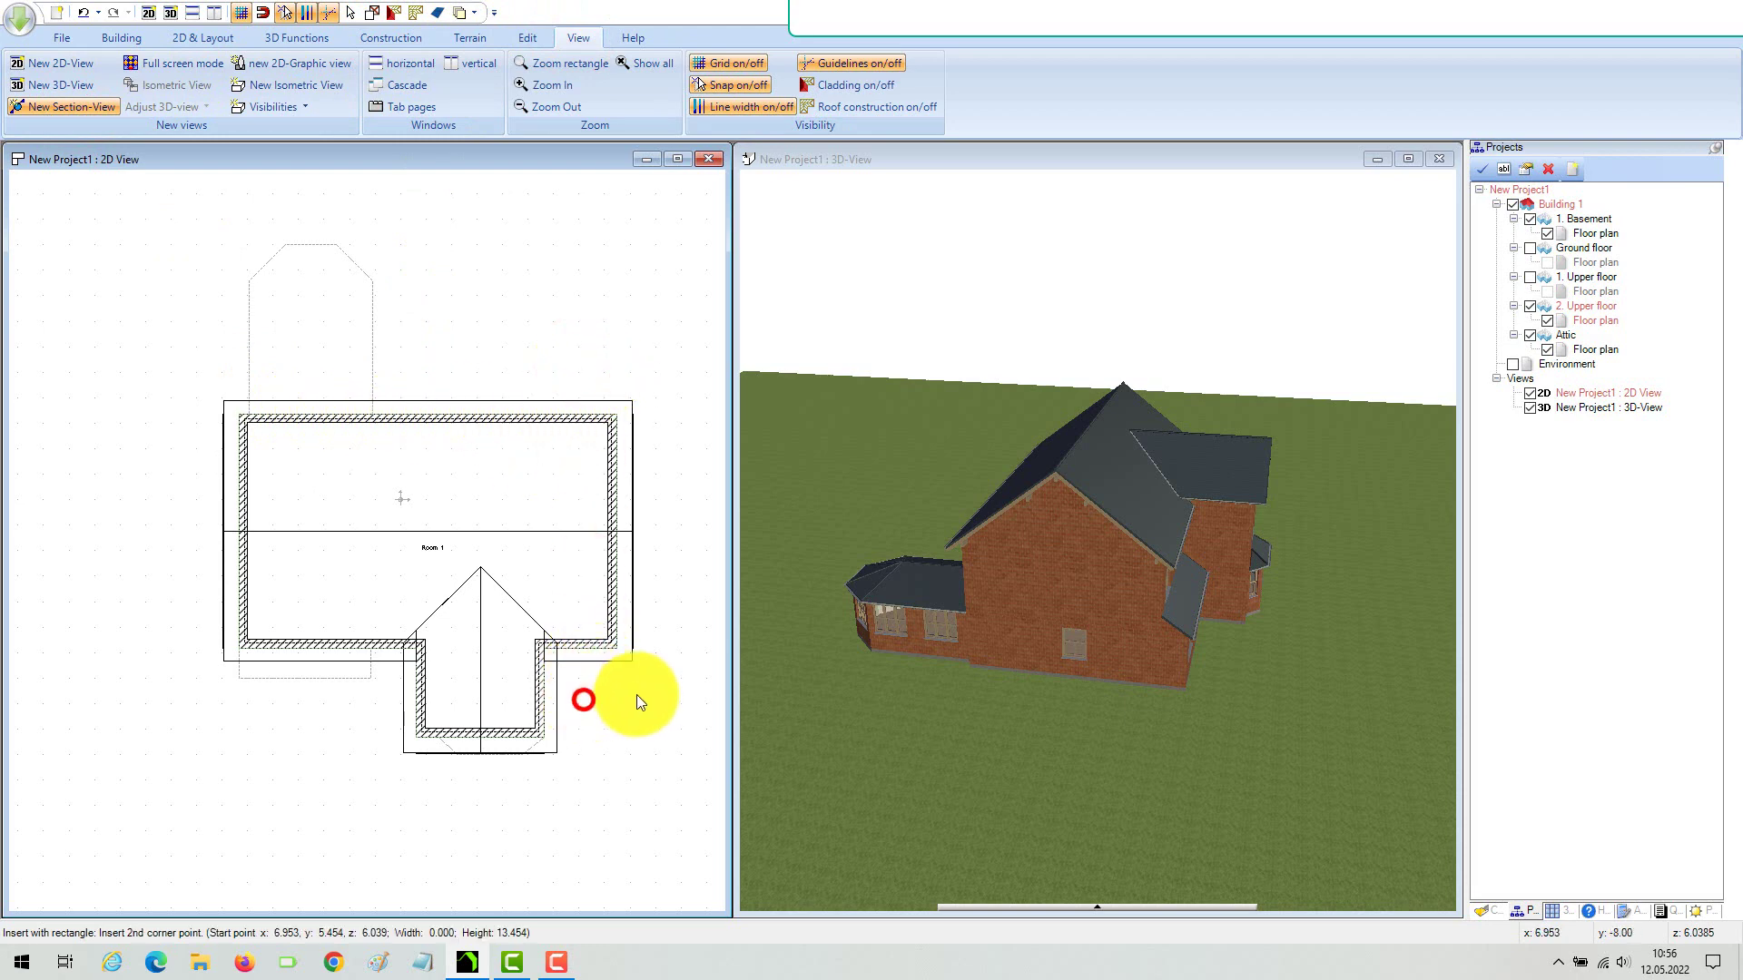
{"action": "left_click", "coordinate": [663, 699]}
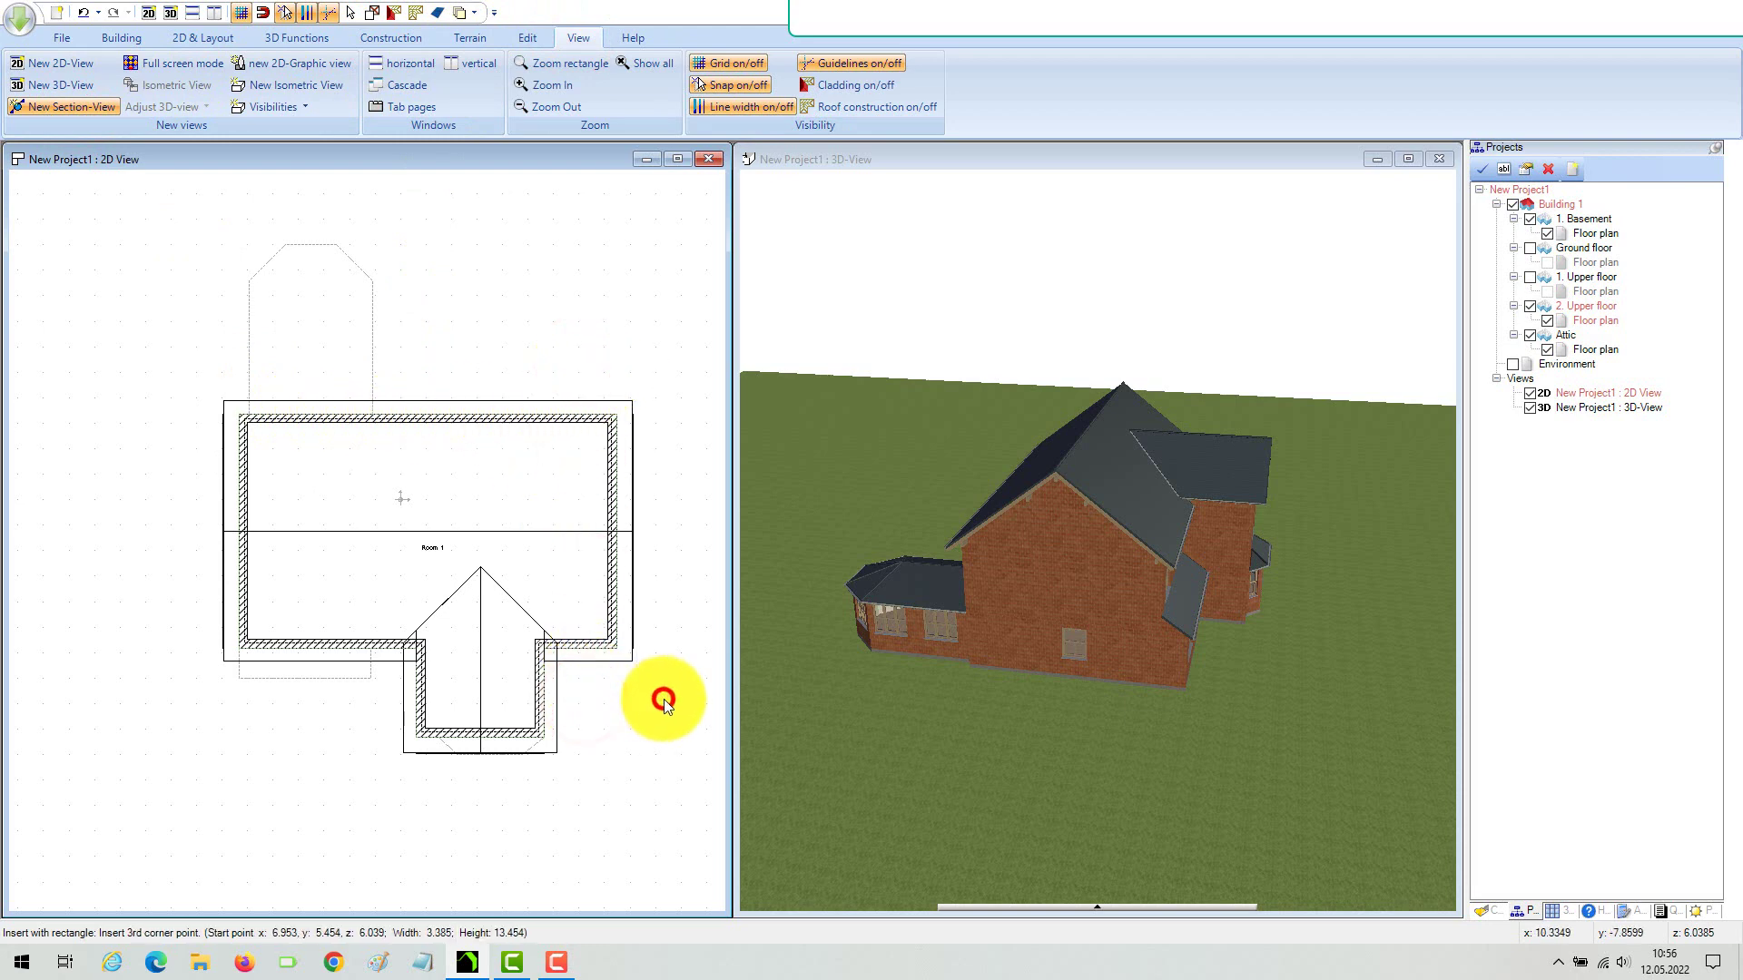
{"action": "left_click", "coordinate": [602, 541]}
{"action": "scroll", "coordinate": [403, 322], "scroll_direction": "up", "scroll_amount": 4}
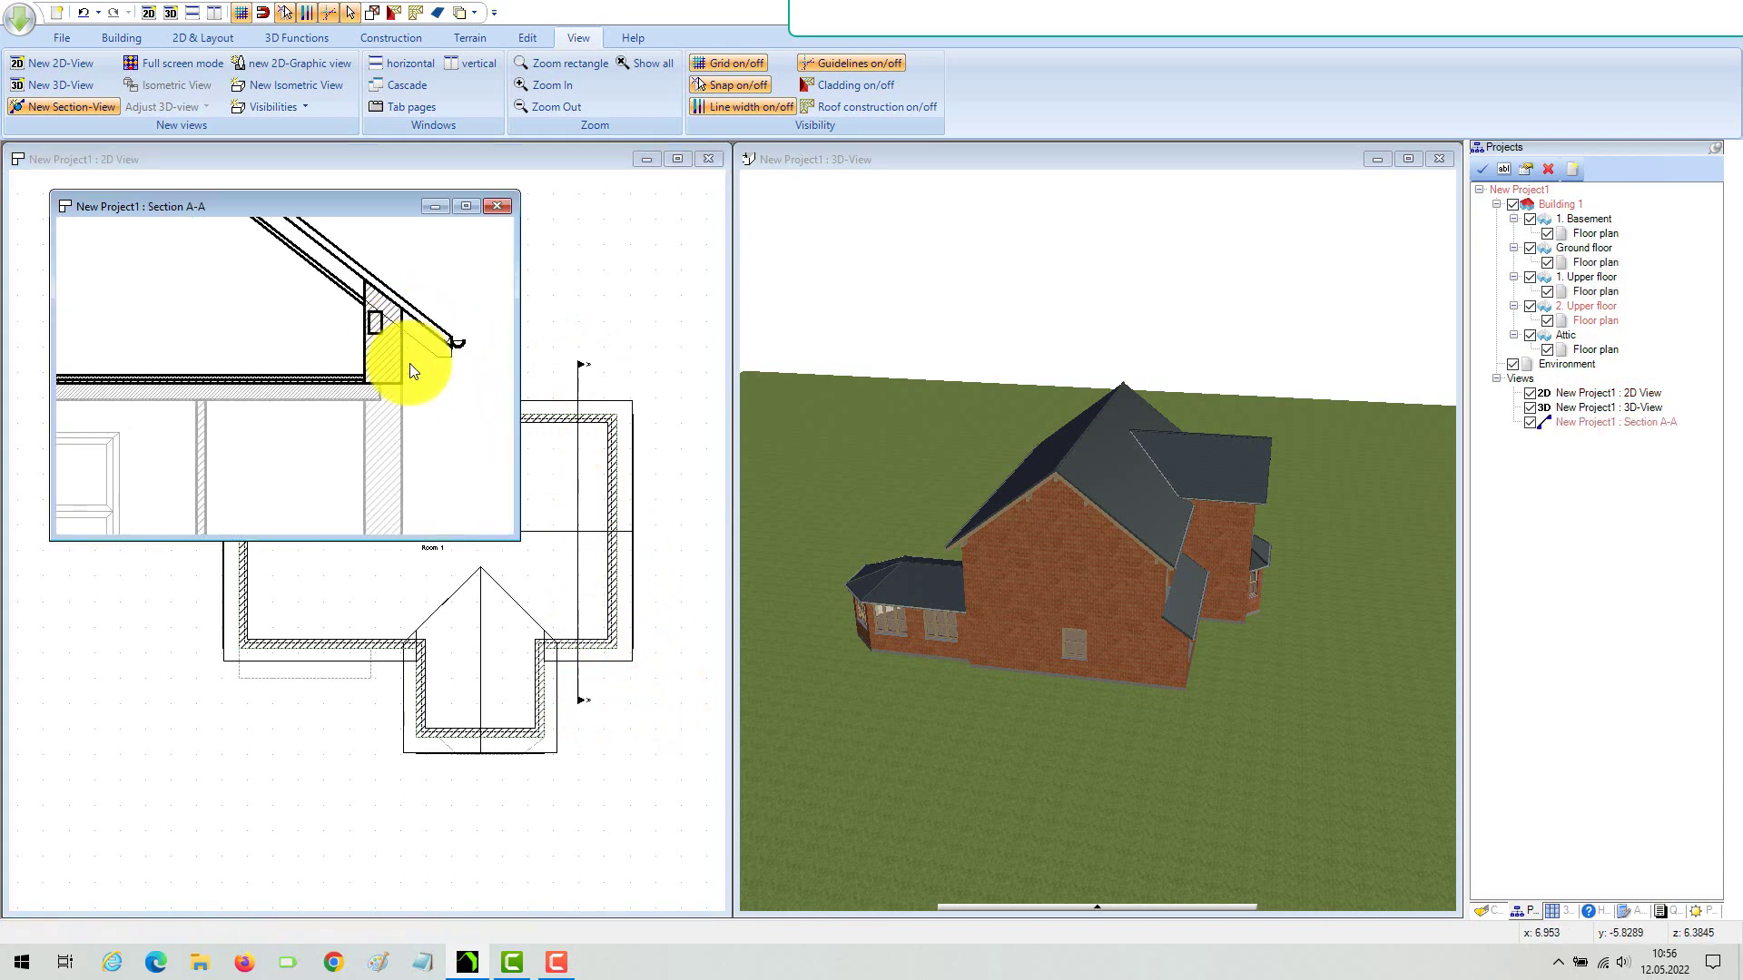
Enlarge the section view and place a horizontal guideline at the outer bottom corner of the attic knee wall.
{"action": "left_click_drag", "start_coordinate": [377, 203], "coordinate": [177, 206]}
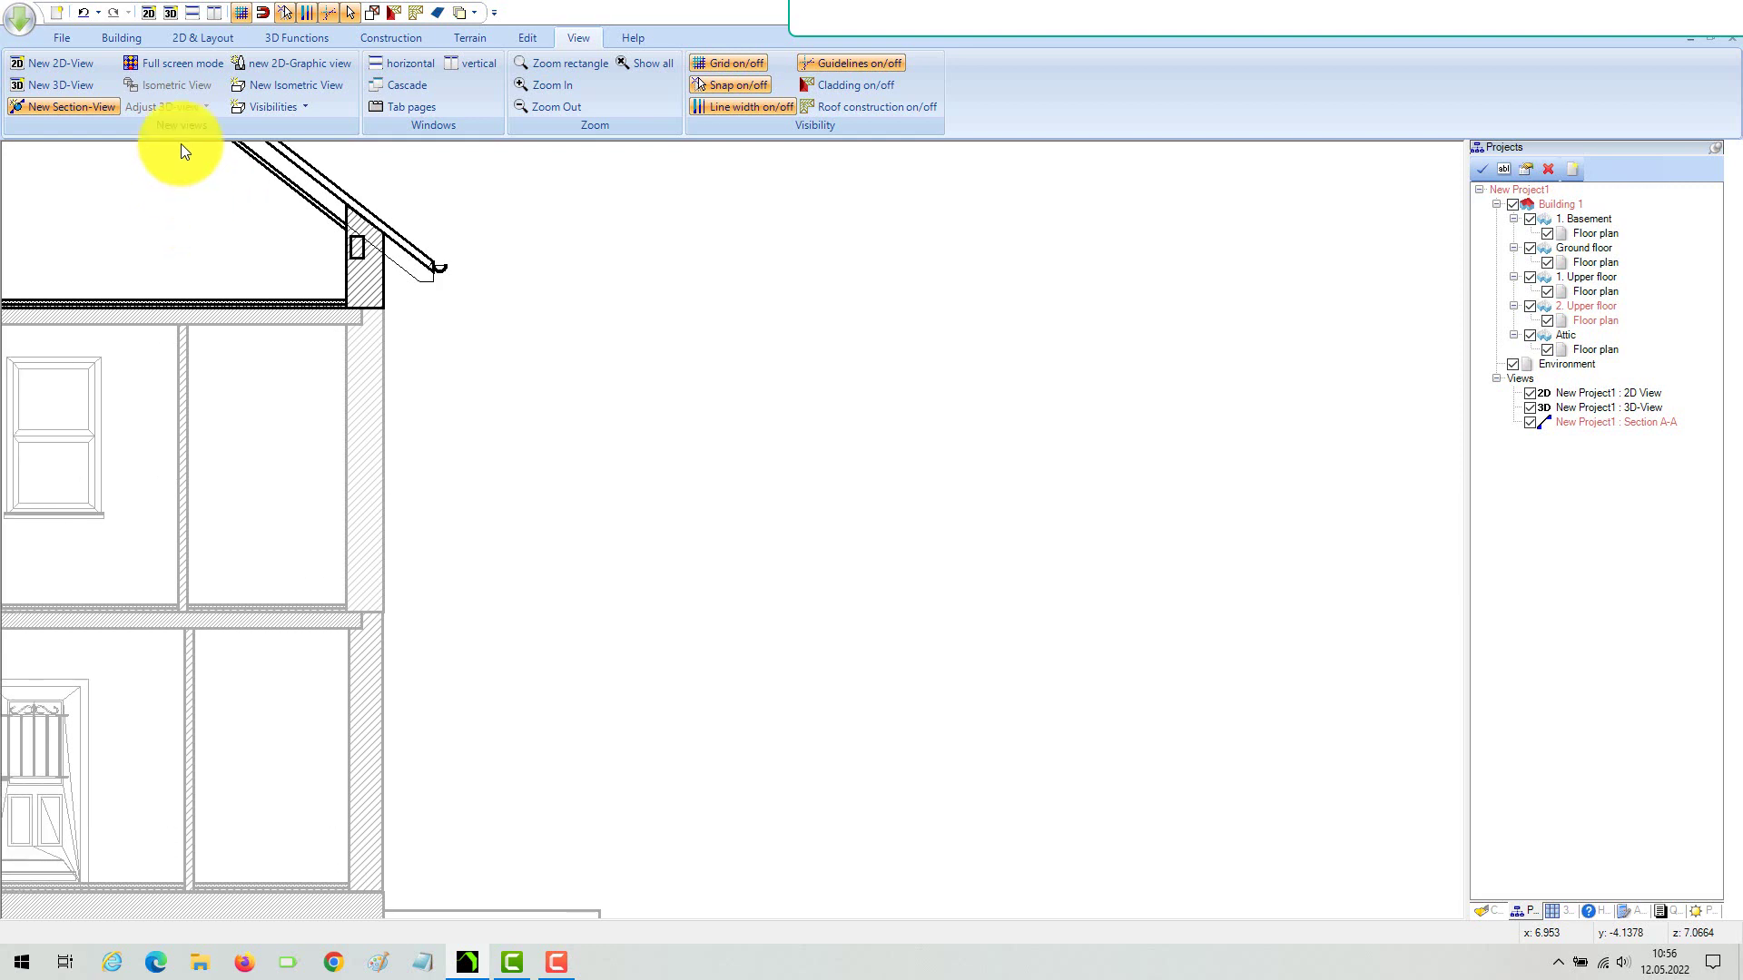
{"action": "left_click", "coordinate": [194, 36]}
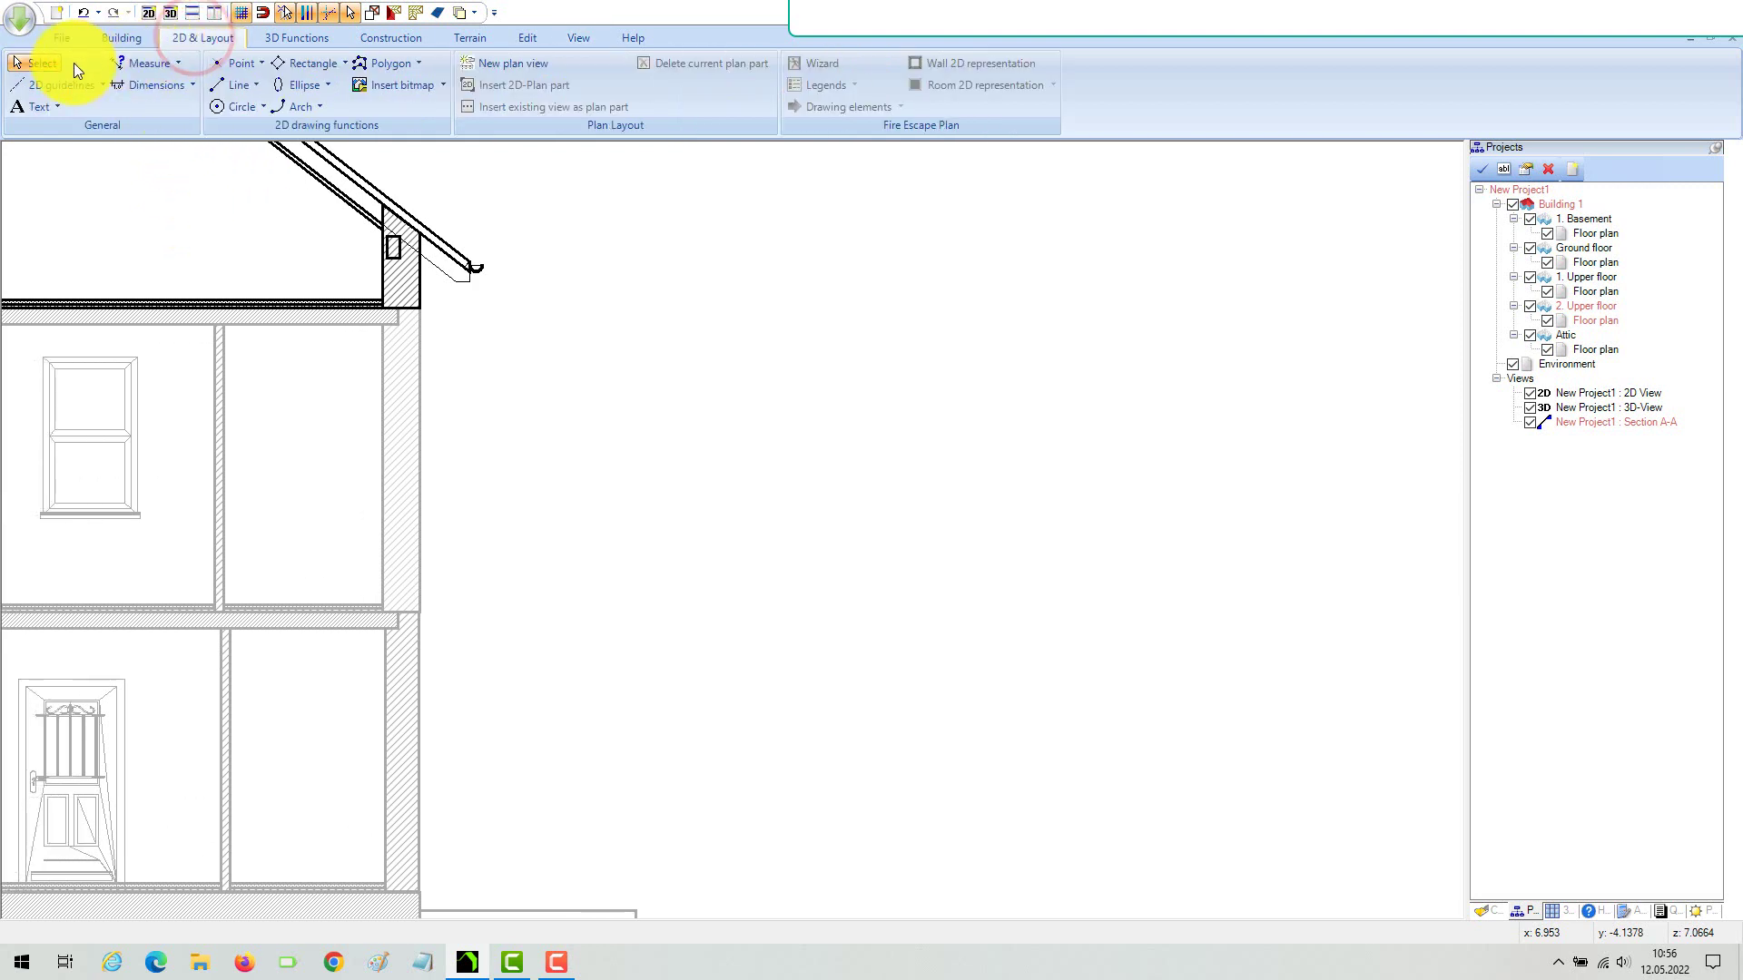
{"action": "left_click", "coordinate": [78, 86]}
{"action": "mouse_move", "coordinate": [79, 103]}
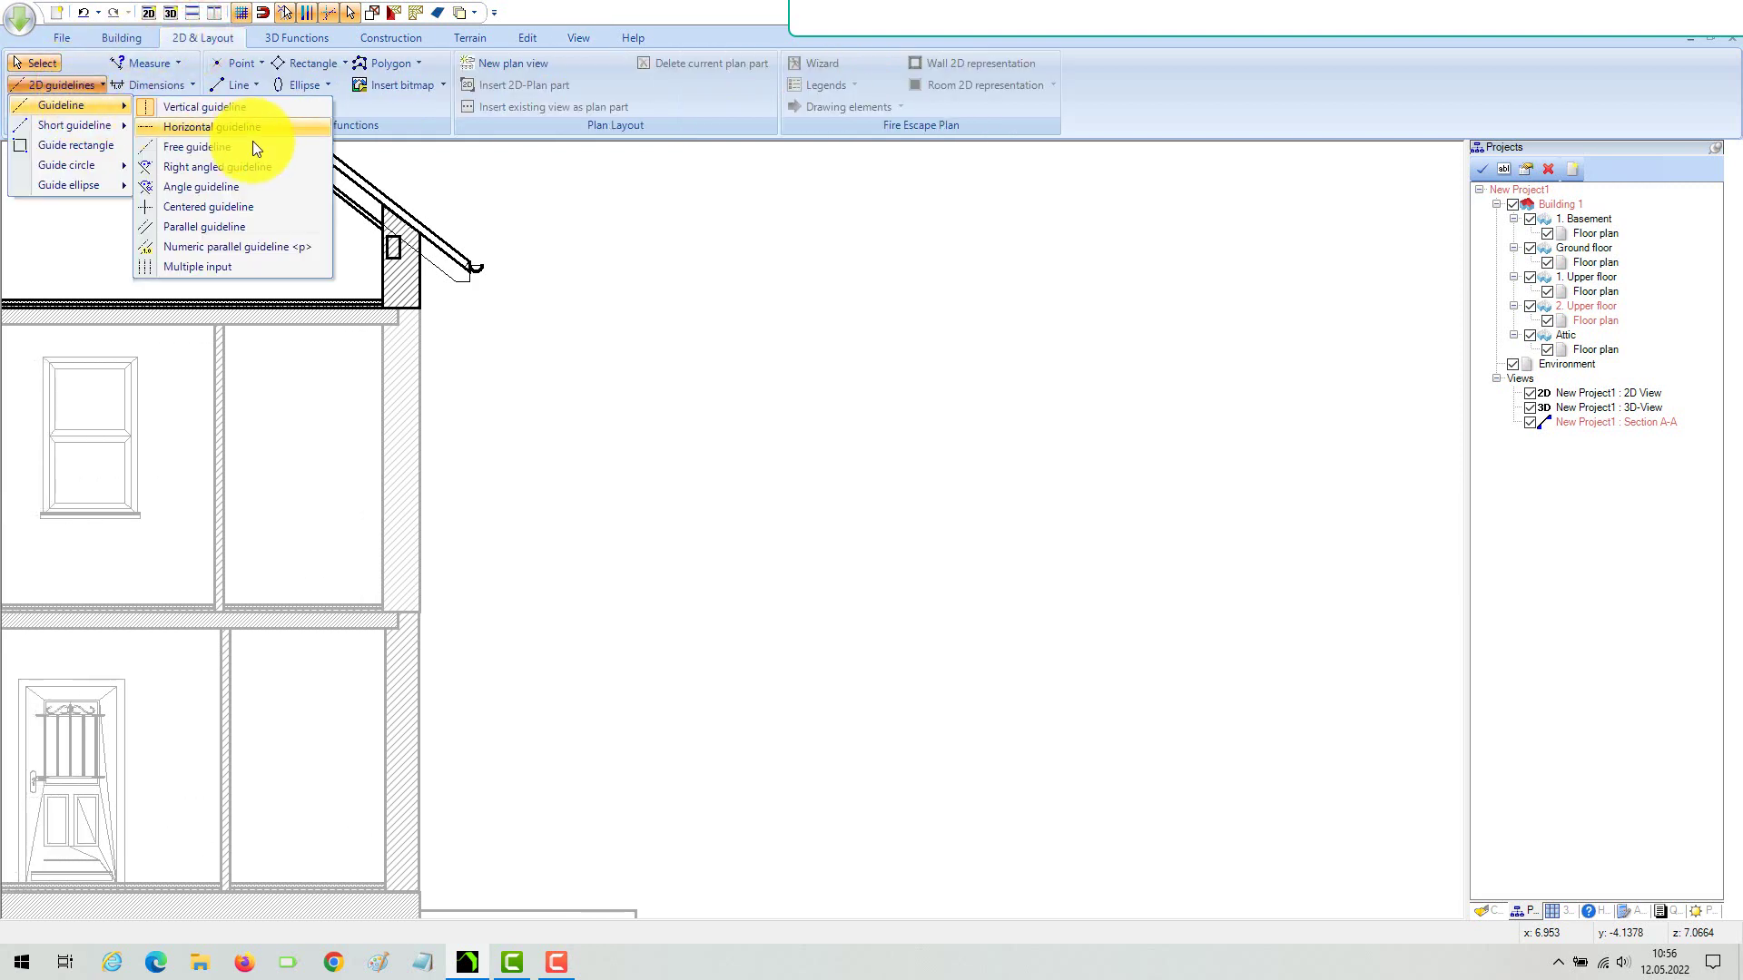
{"action": "left_click", "coordinate": [249, 129]}
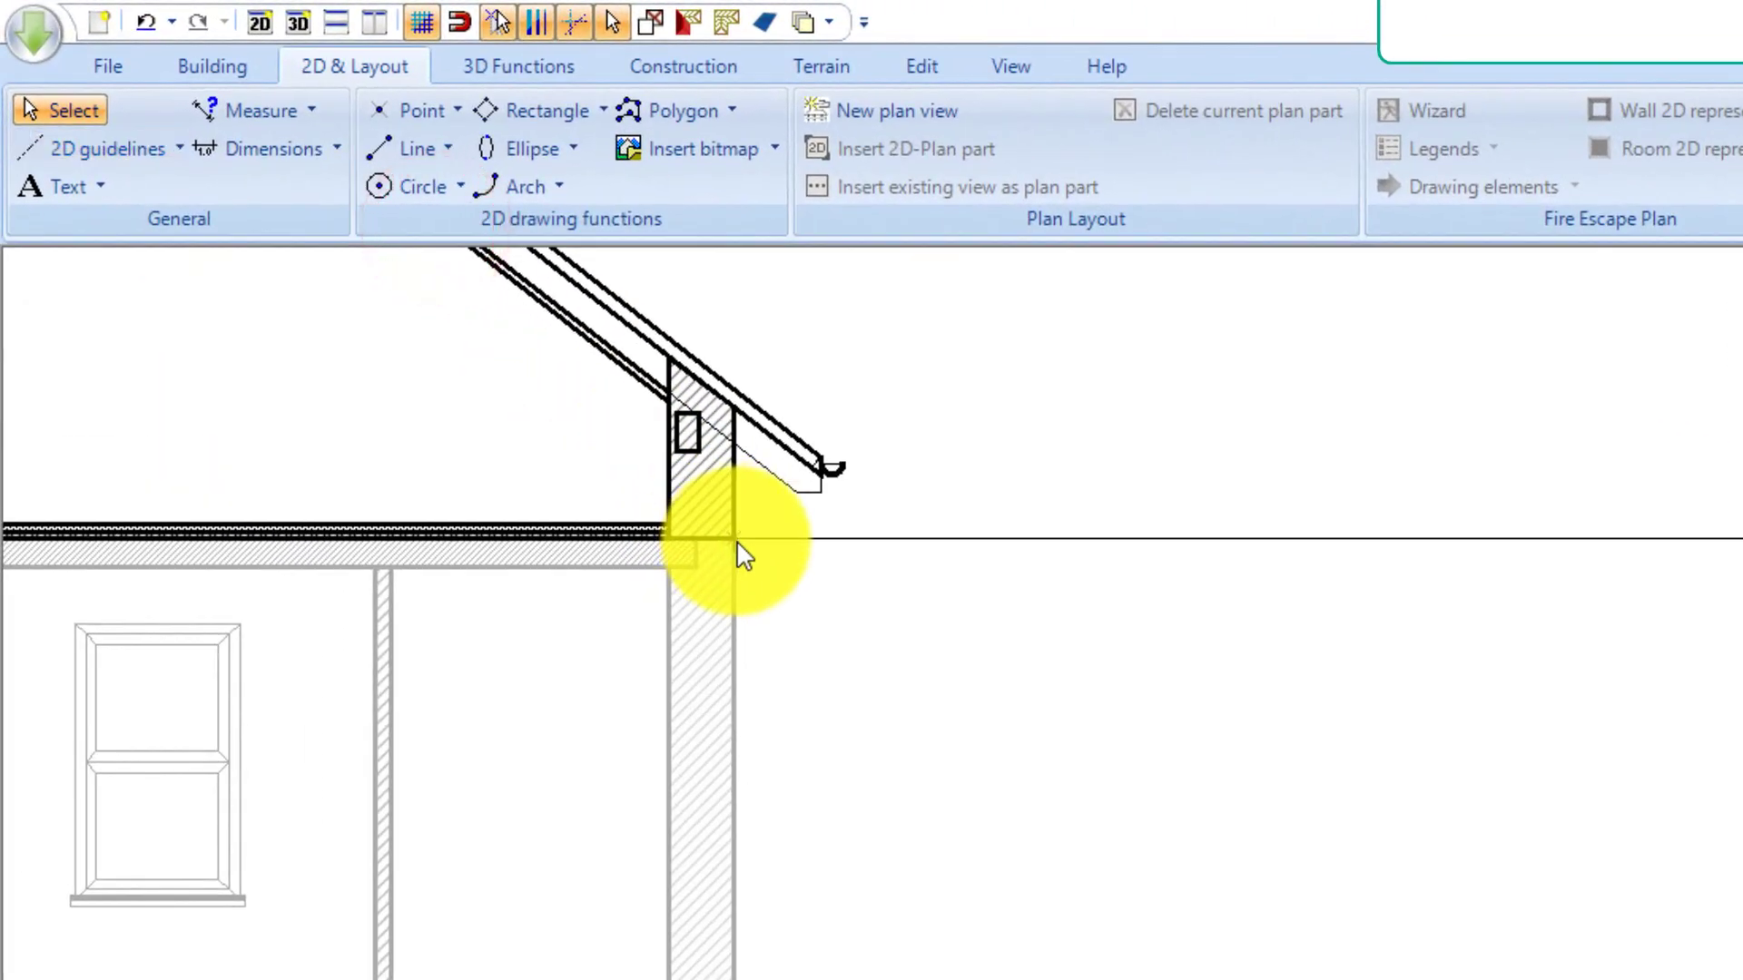
{"action": "left_click", "coordinate": [424, 311]}
Place a second horizontal guideline where the knee wall's outer face meets the roof, and end guideline input.
{"action": "left_click", "coordinate": [736, 412]}
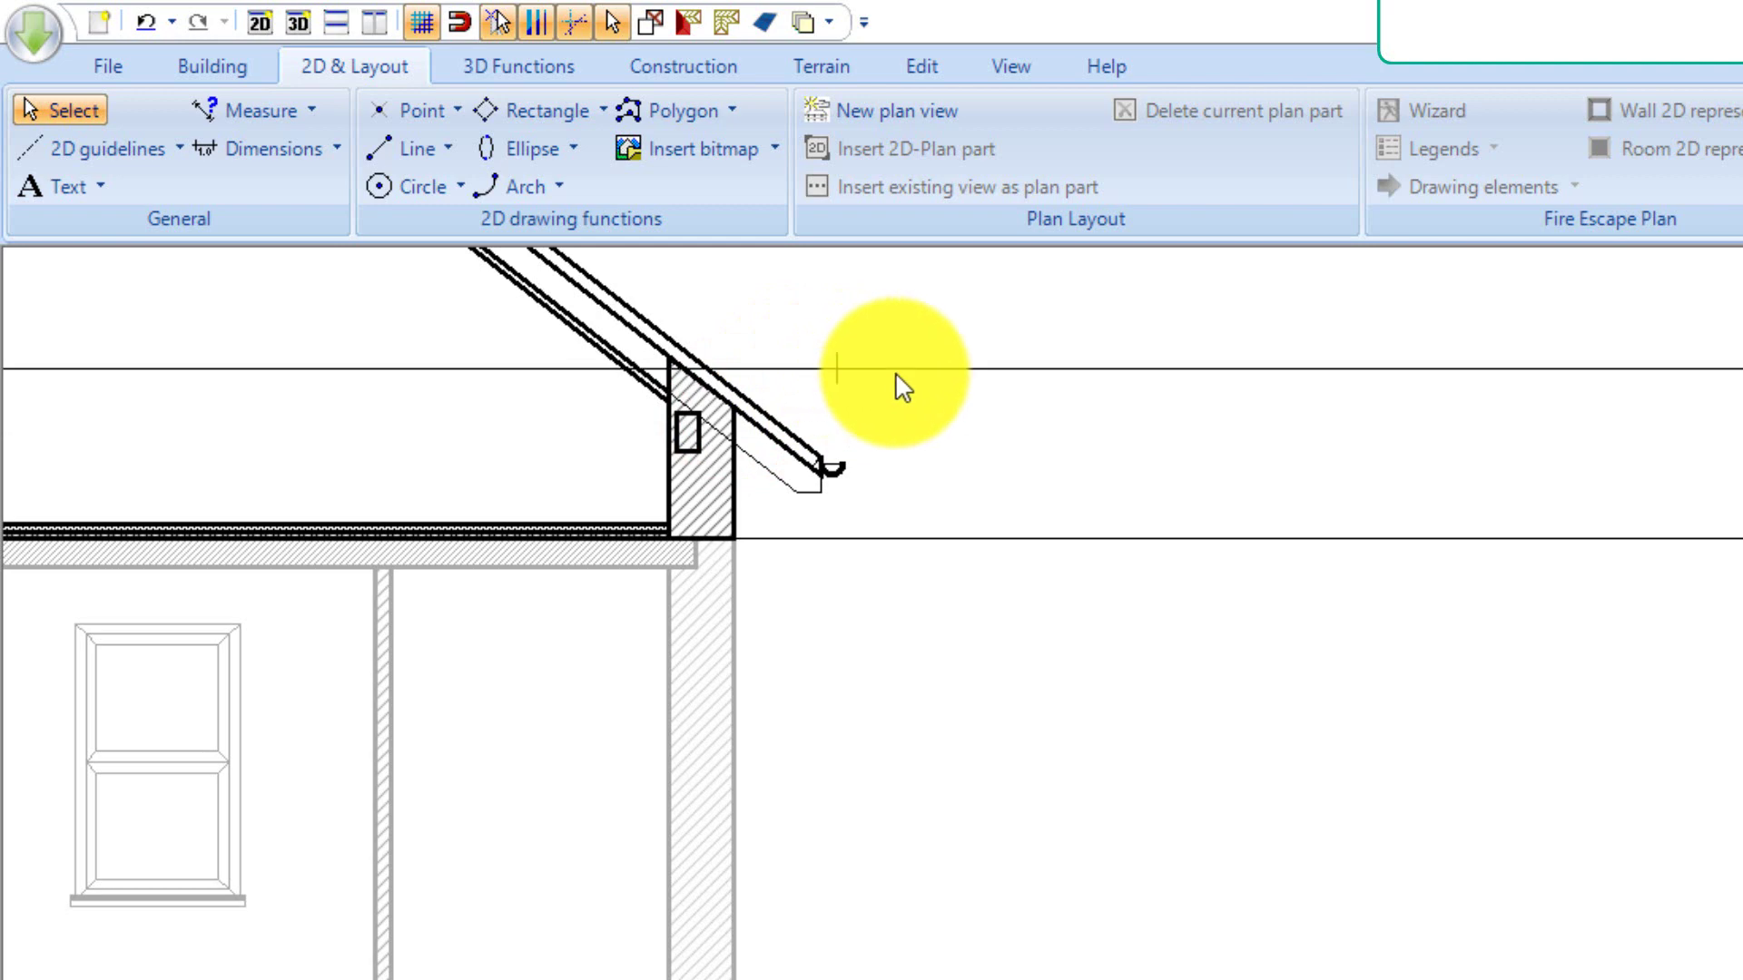
{"action": "left_click", "coordinate": [736, 408]}
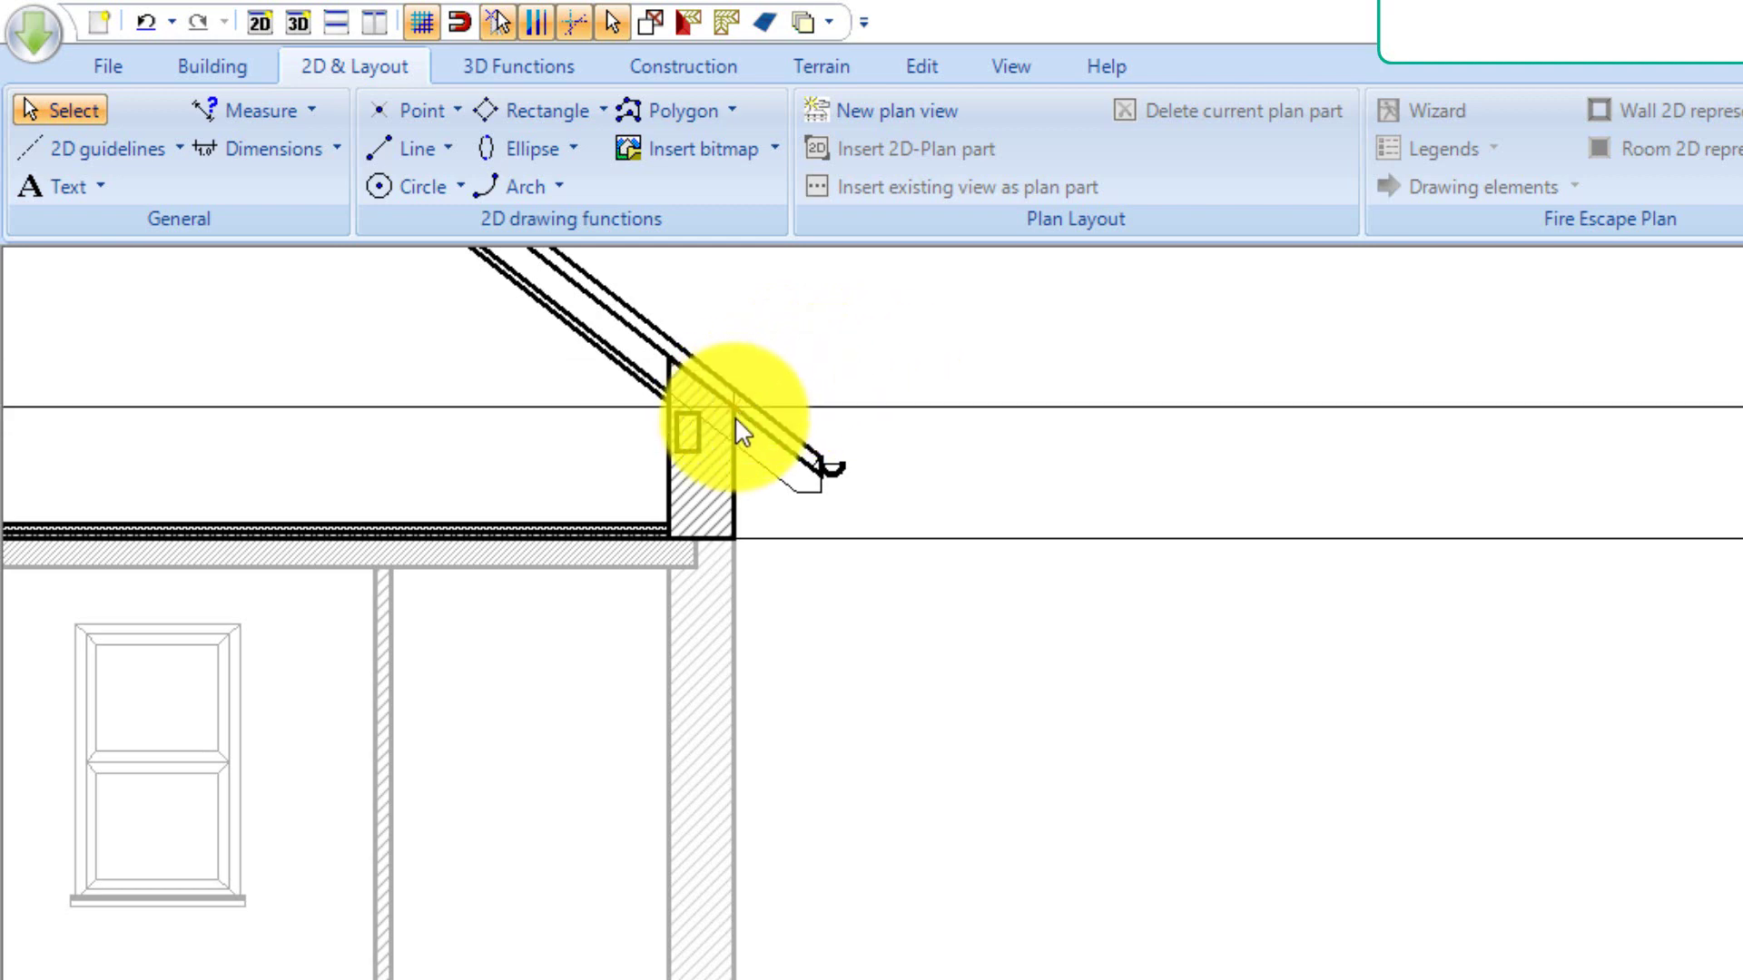
{"action": "left_click", "coordinate": [734, 413]}
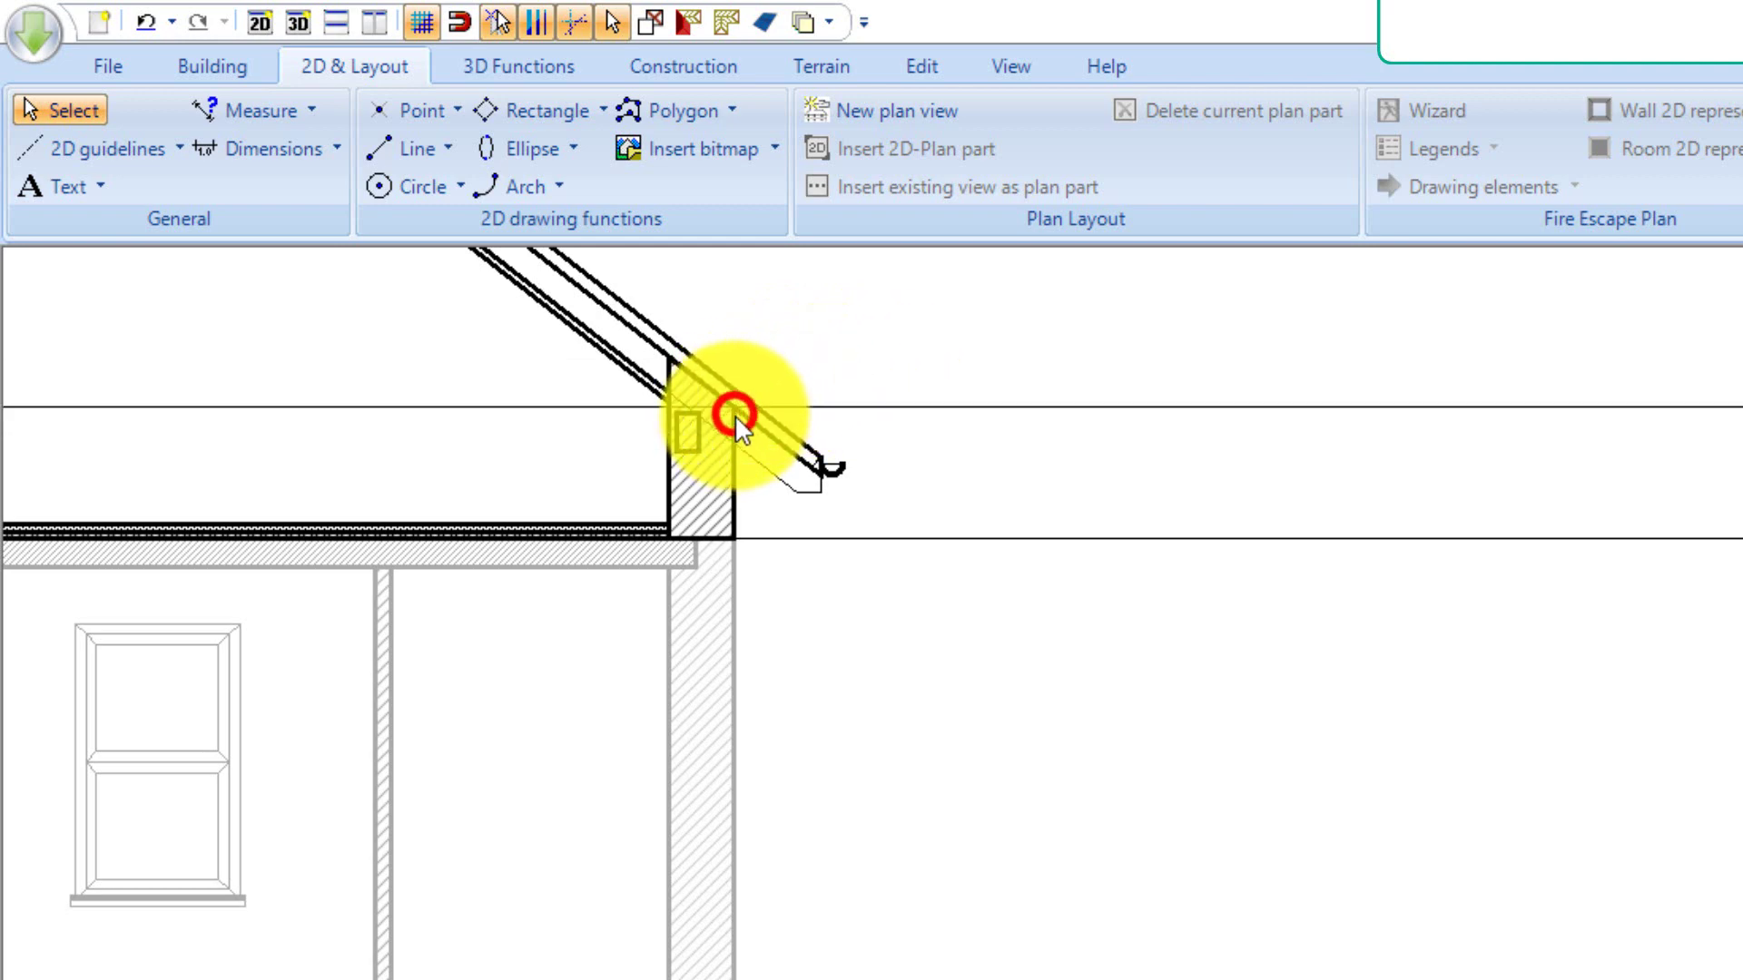
{"action": "right_click", "coordinate": [949, 356]}
{"action": "left_click", "coordinate": [1050, 554]}
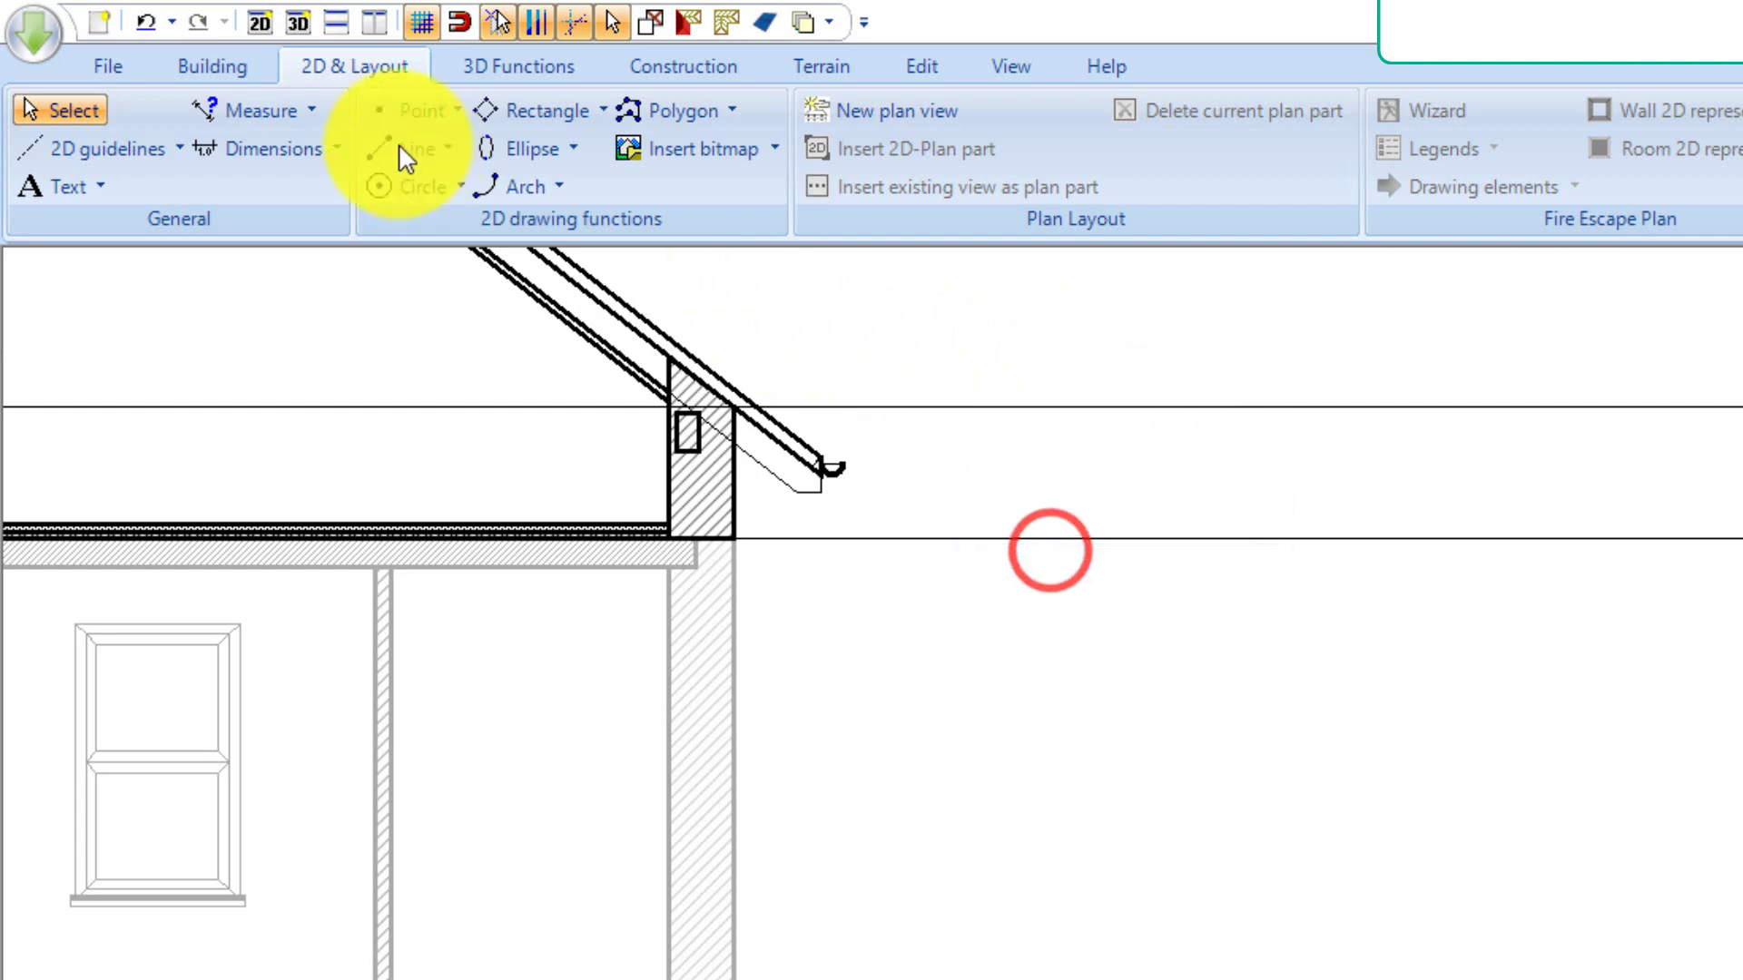
Dimension the vertical distance between the two guidelines beside the eaves.
{"action": "left_click", "coordinate": [276, 148]}
{"action": "left_click", "coordinate": [311, 182]}
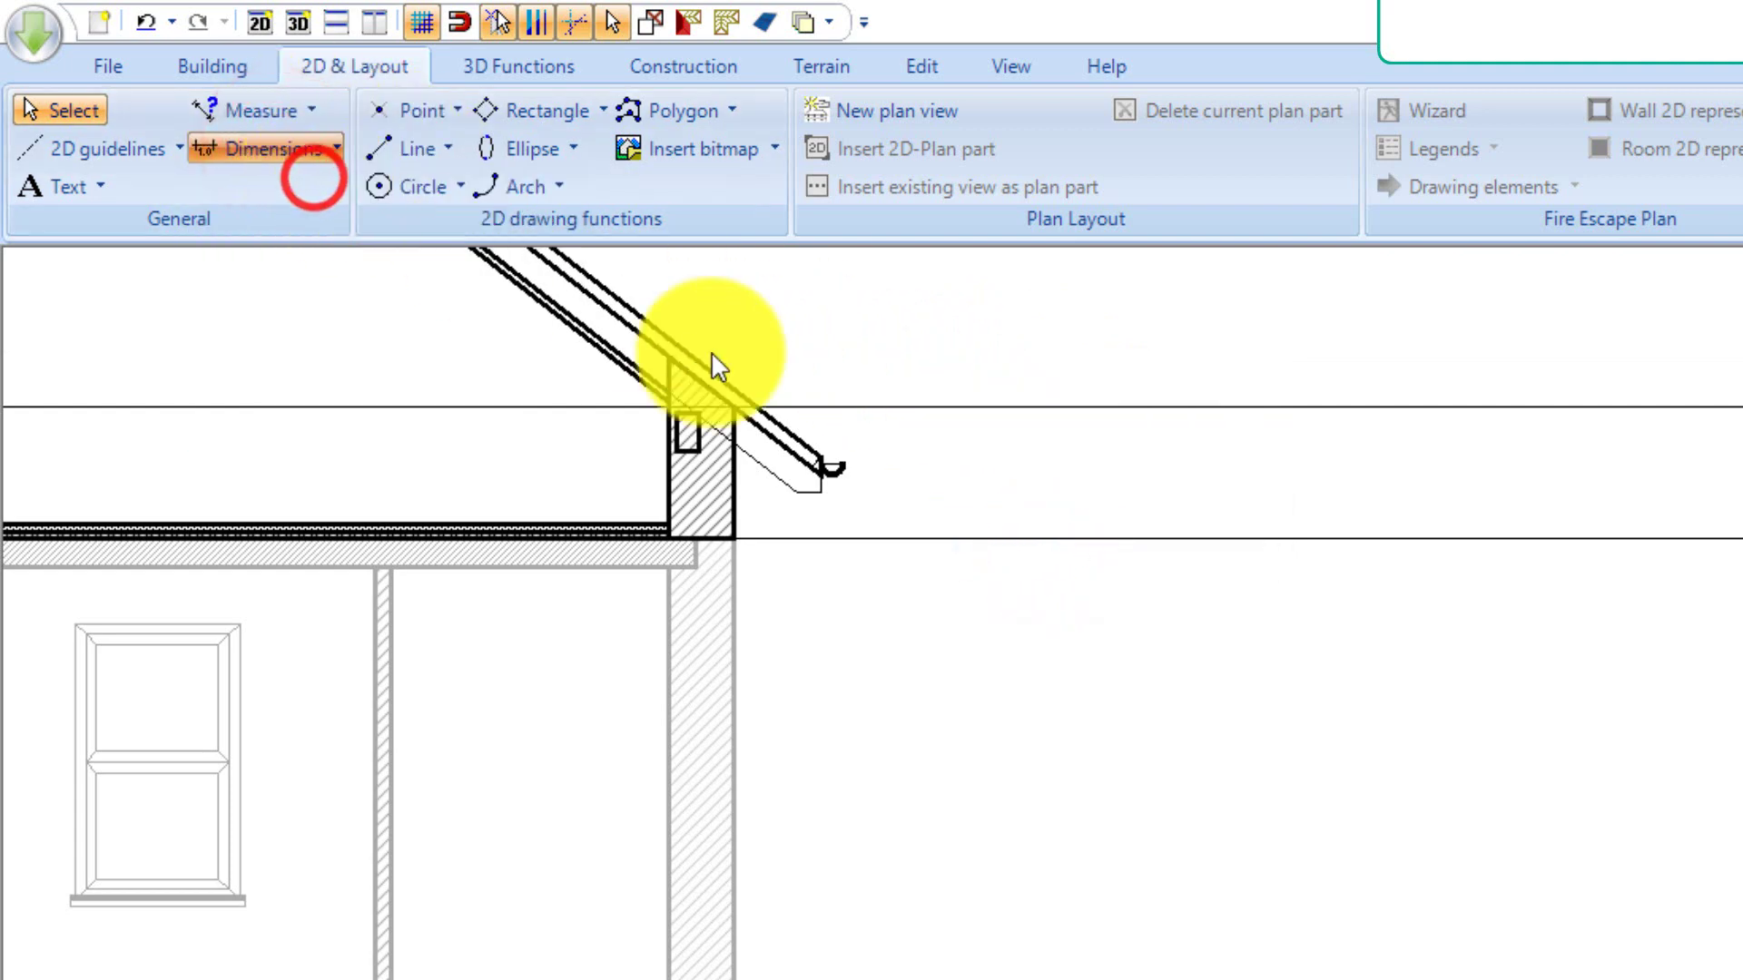
{"action": "left_click", "coordinate": [911, 406]}
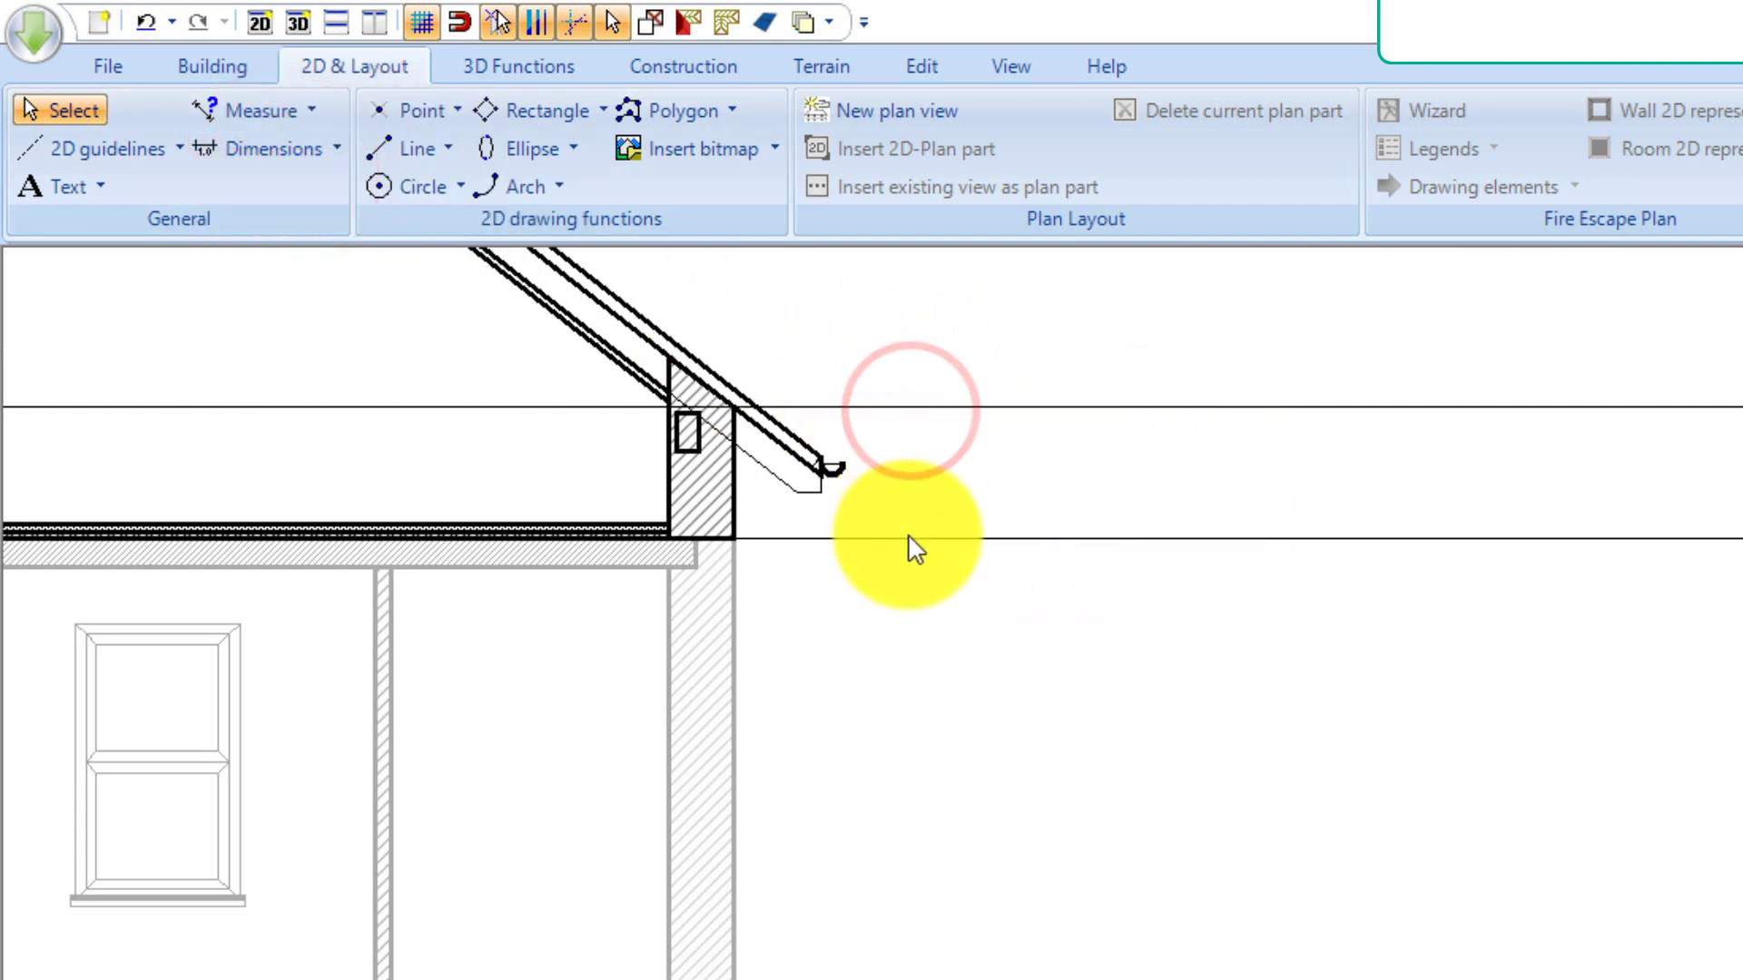
{"action": "left_click", "coordinate": [909, 537]}
{"action": "left_click", "coordinate": [1025, 535]}
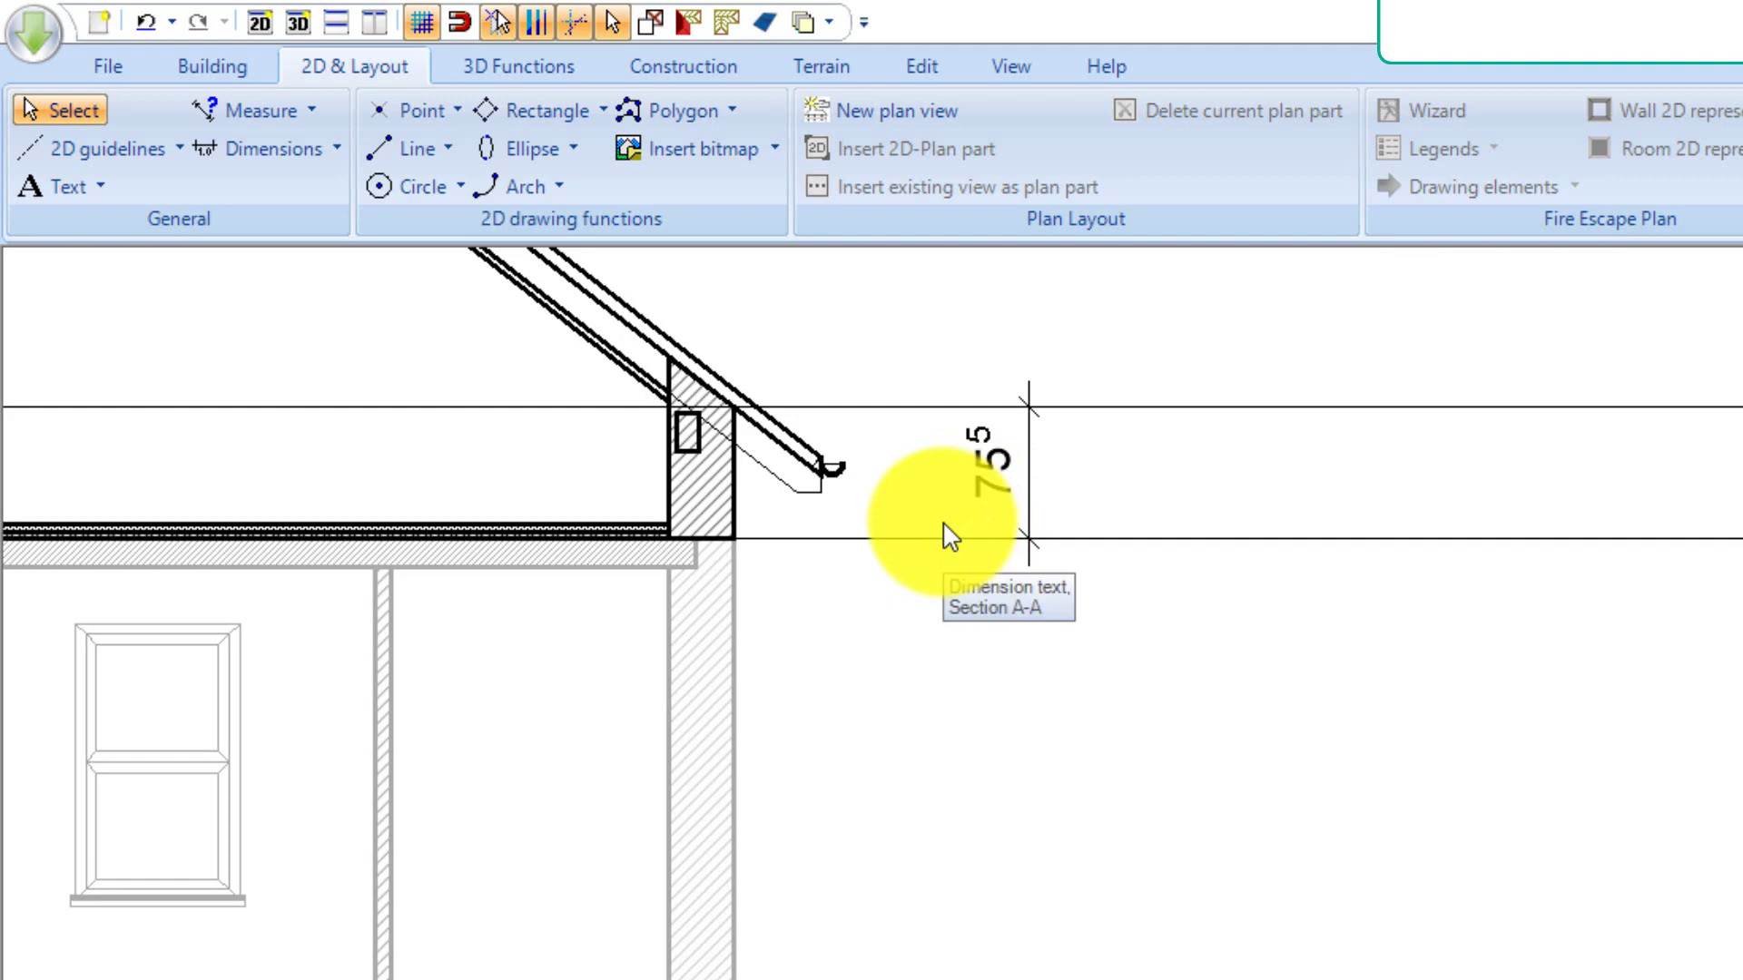
Hide the Section A-A view and delete its section line from the 2. Upper floor plan.
{"action": "scroll", "coordinate": [947, 534], "scroll_direction": "down", "scroll_amount": 2}
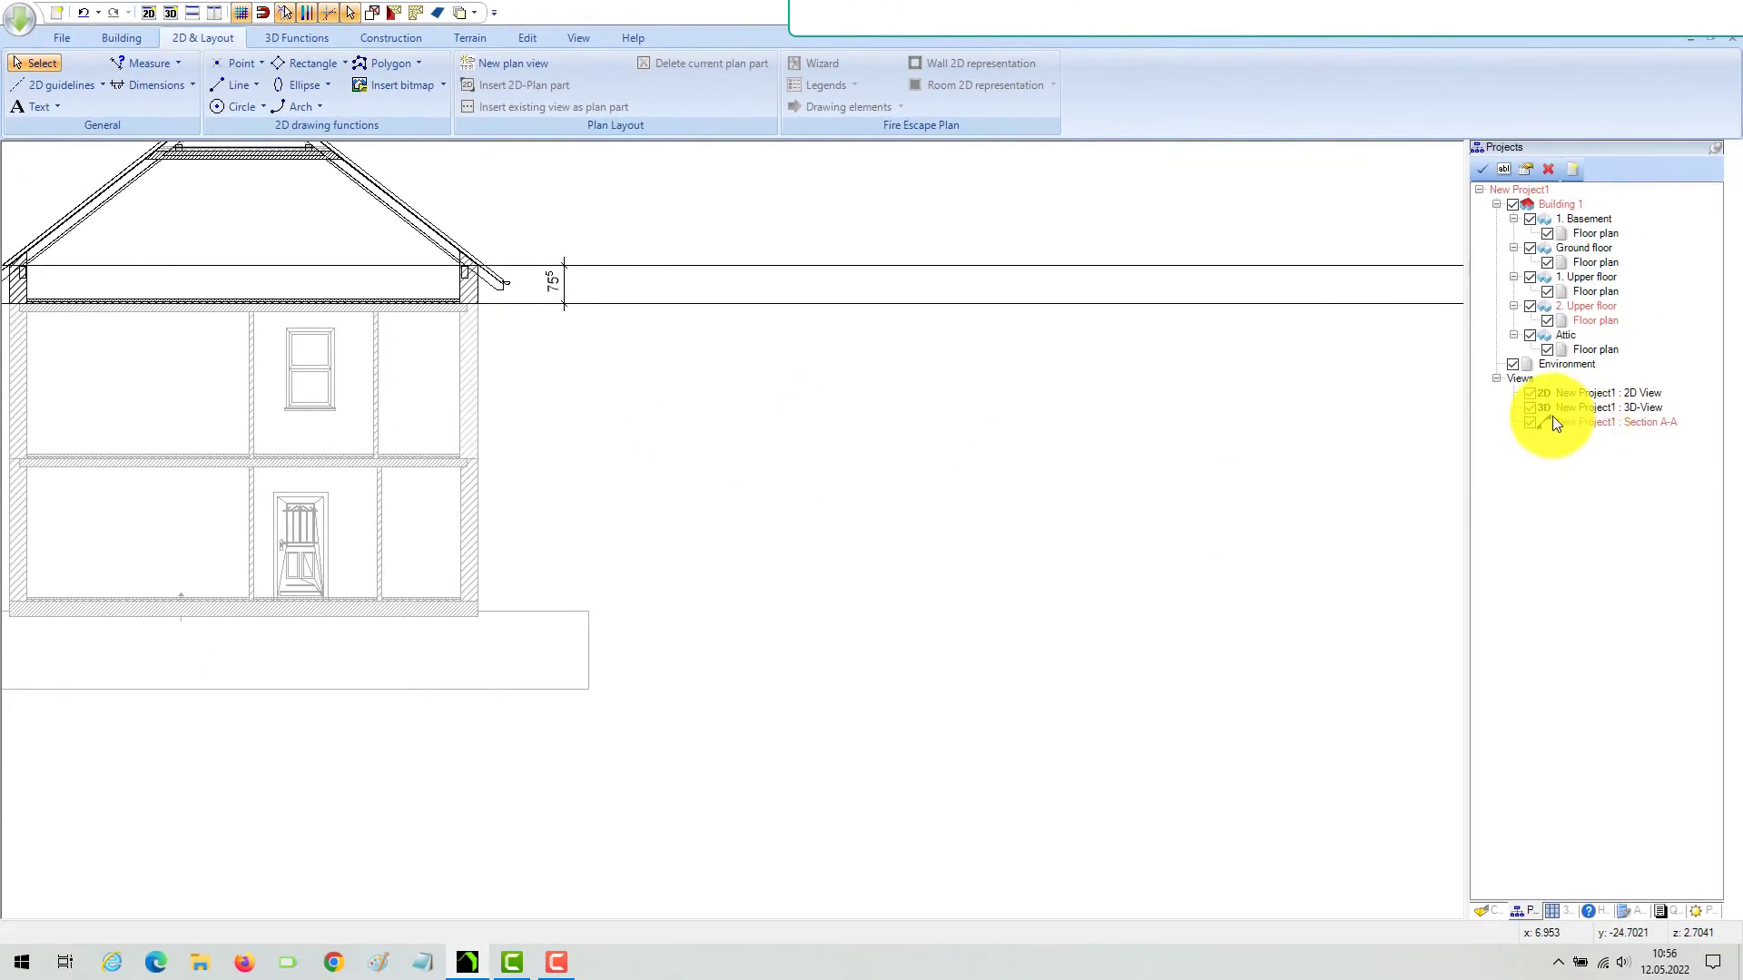
{"action": "left_click", "coordinate": [1532, 421]}
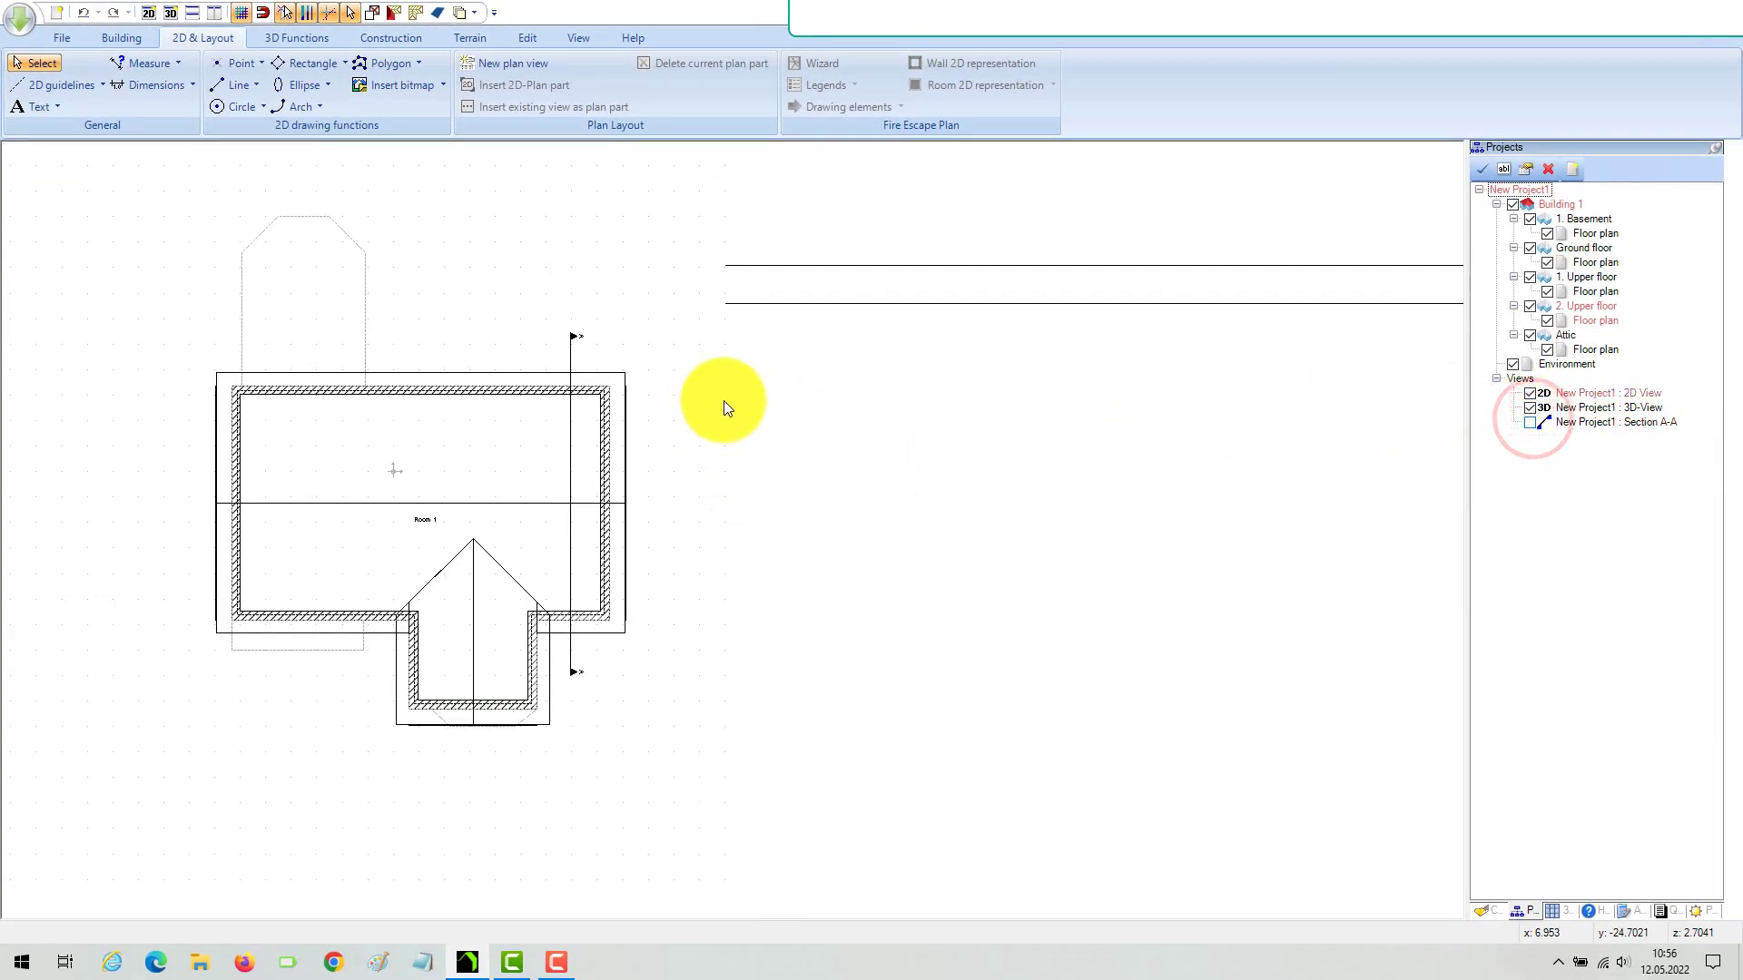
{"action": "left_click", "coordinate": [576, 253]}
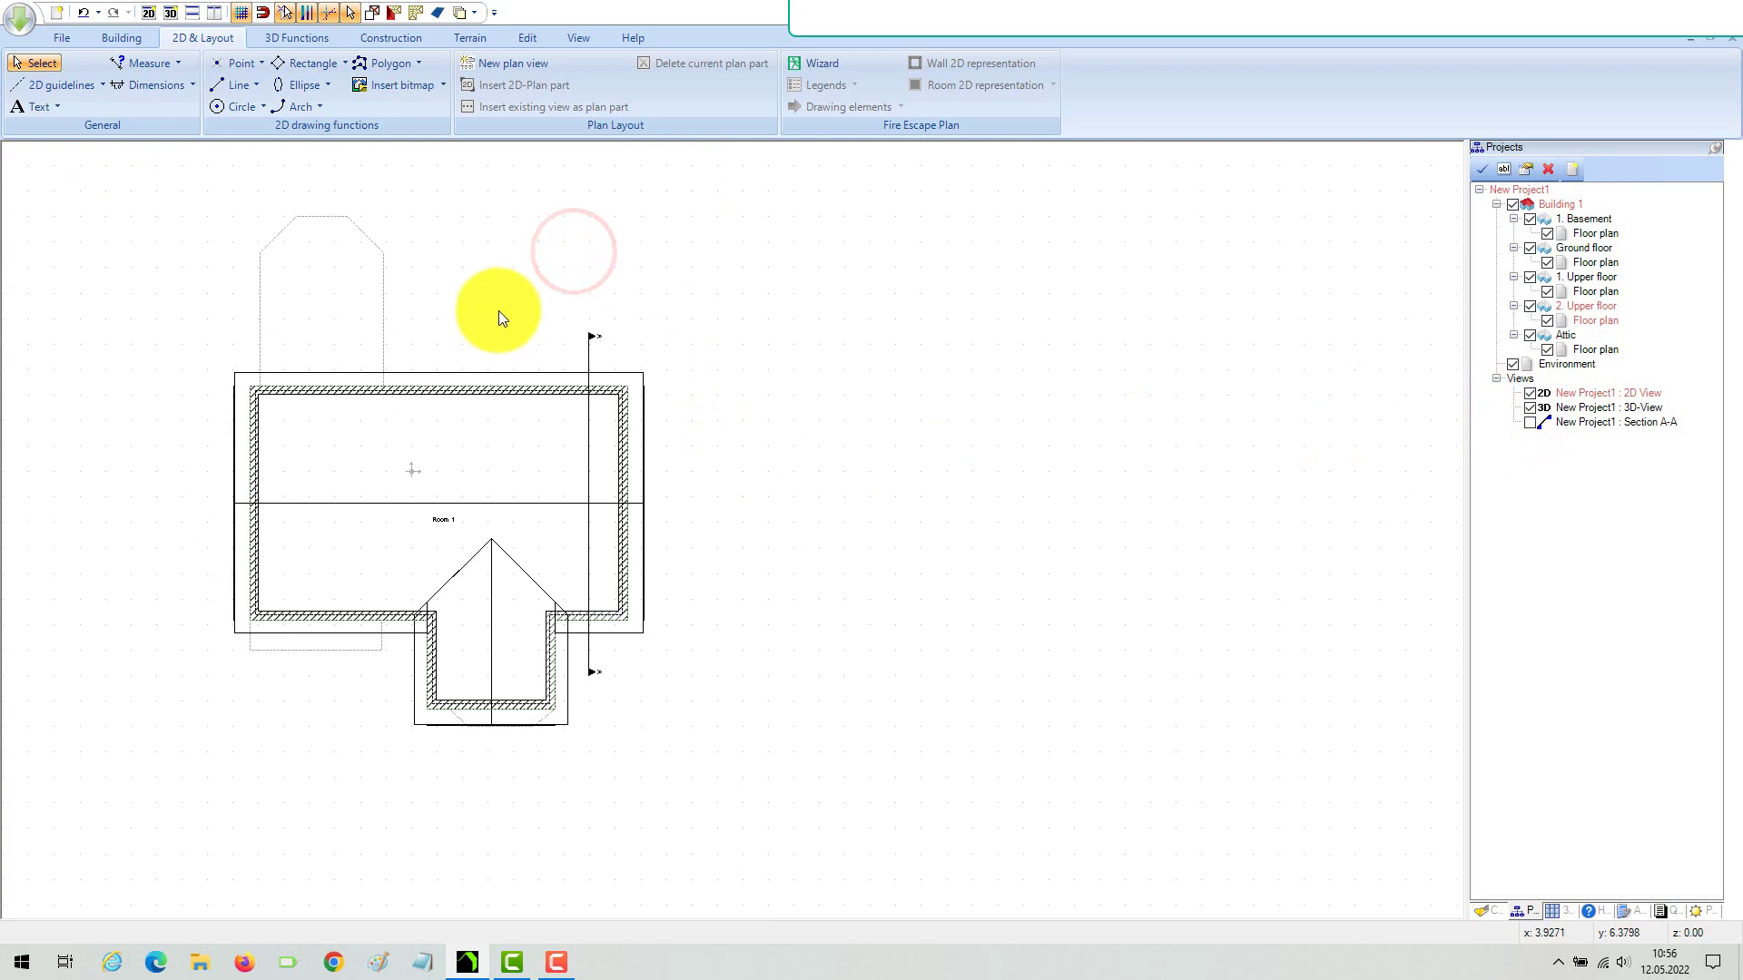
{"action": "left_click", "coordinate": [624, 356]}
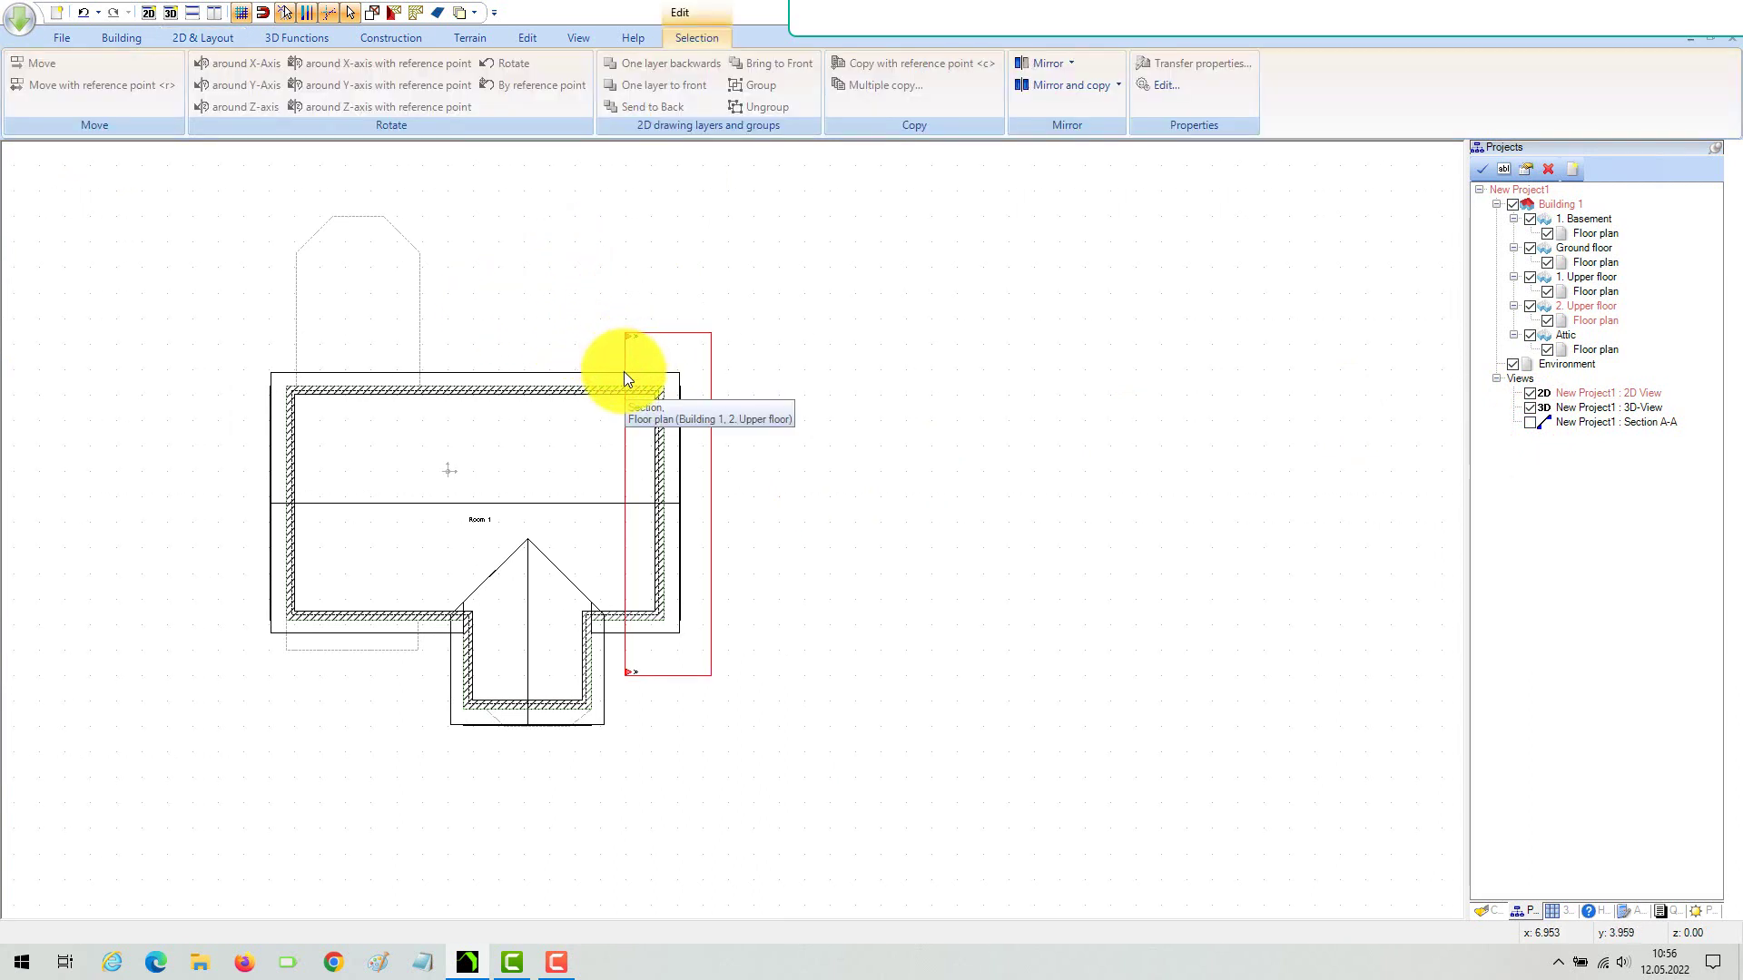
{"action": "key", "text": "Delete"}
{"action": "left_click", "coordinate": [953, 568]}
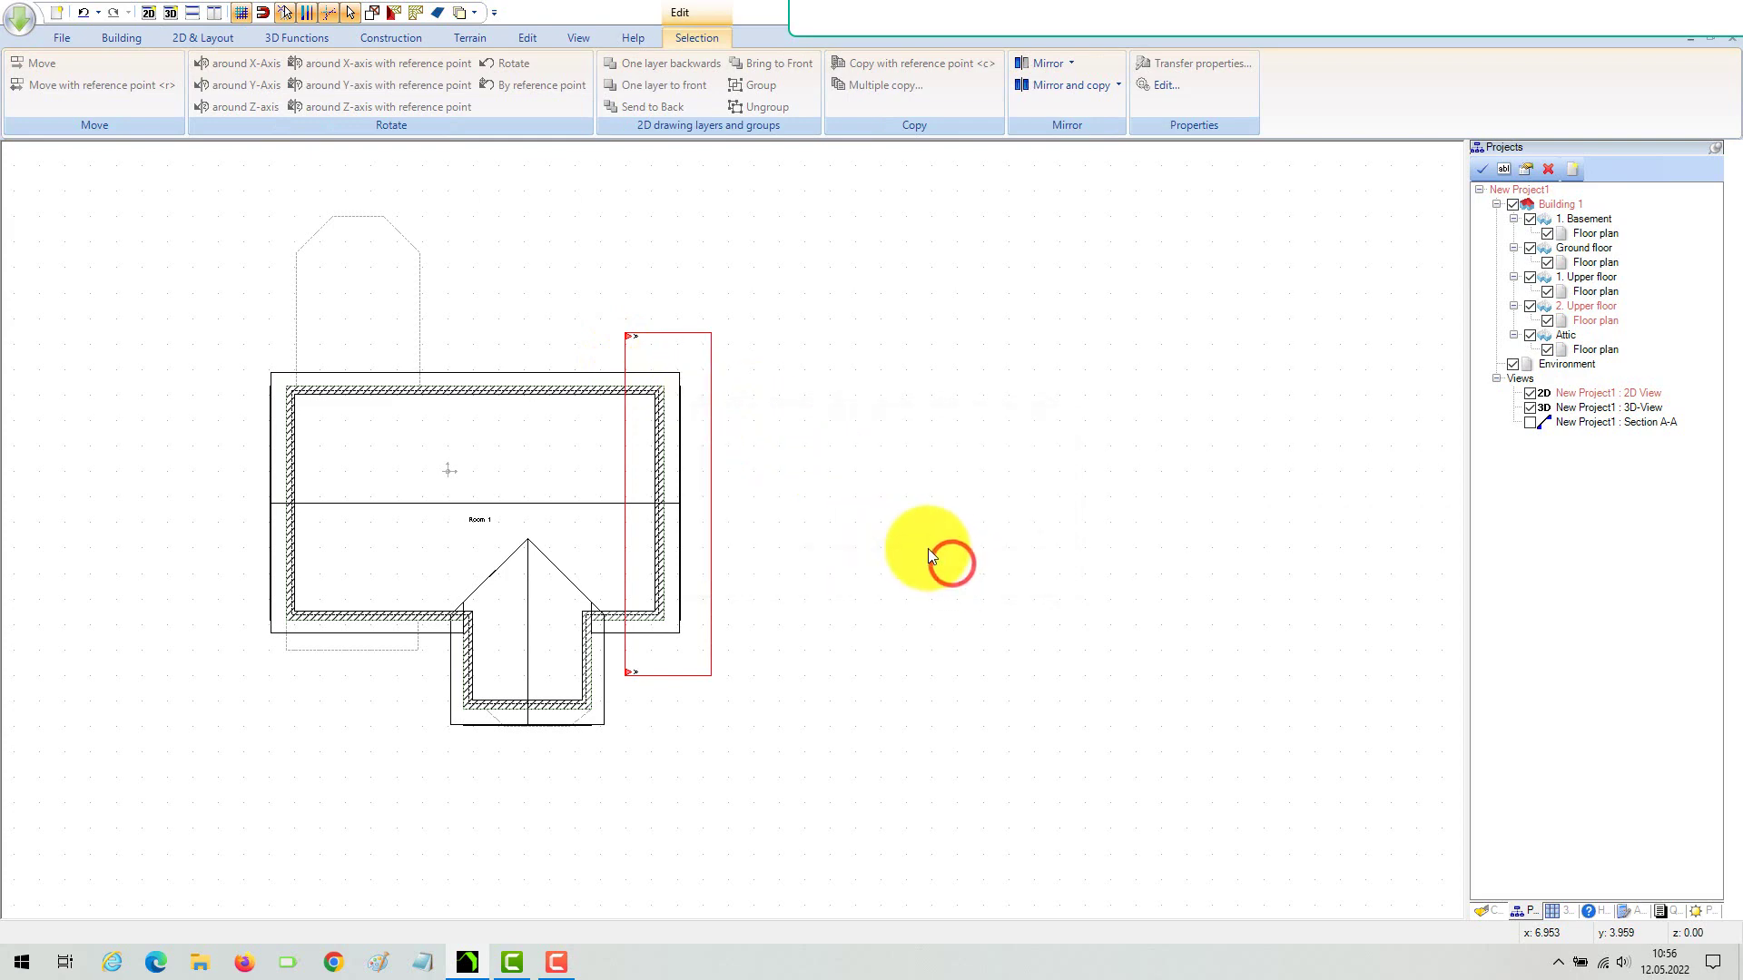
{"action": "left_click", "coordinate": [835, 466]}
{"action": "left_click_drag", "start_coordinate": [472, 485], "coordinate": [590, 458]}
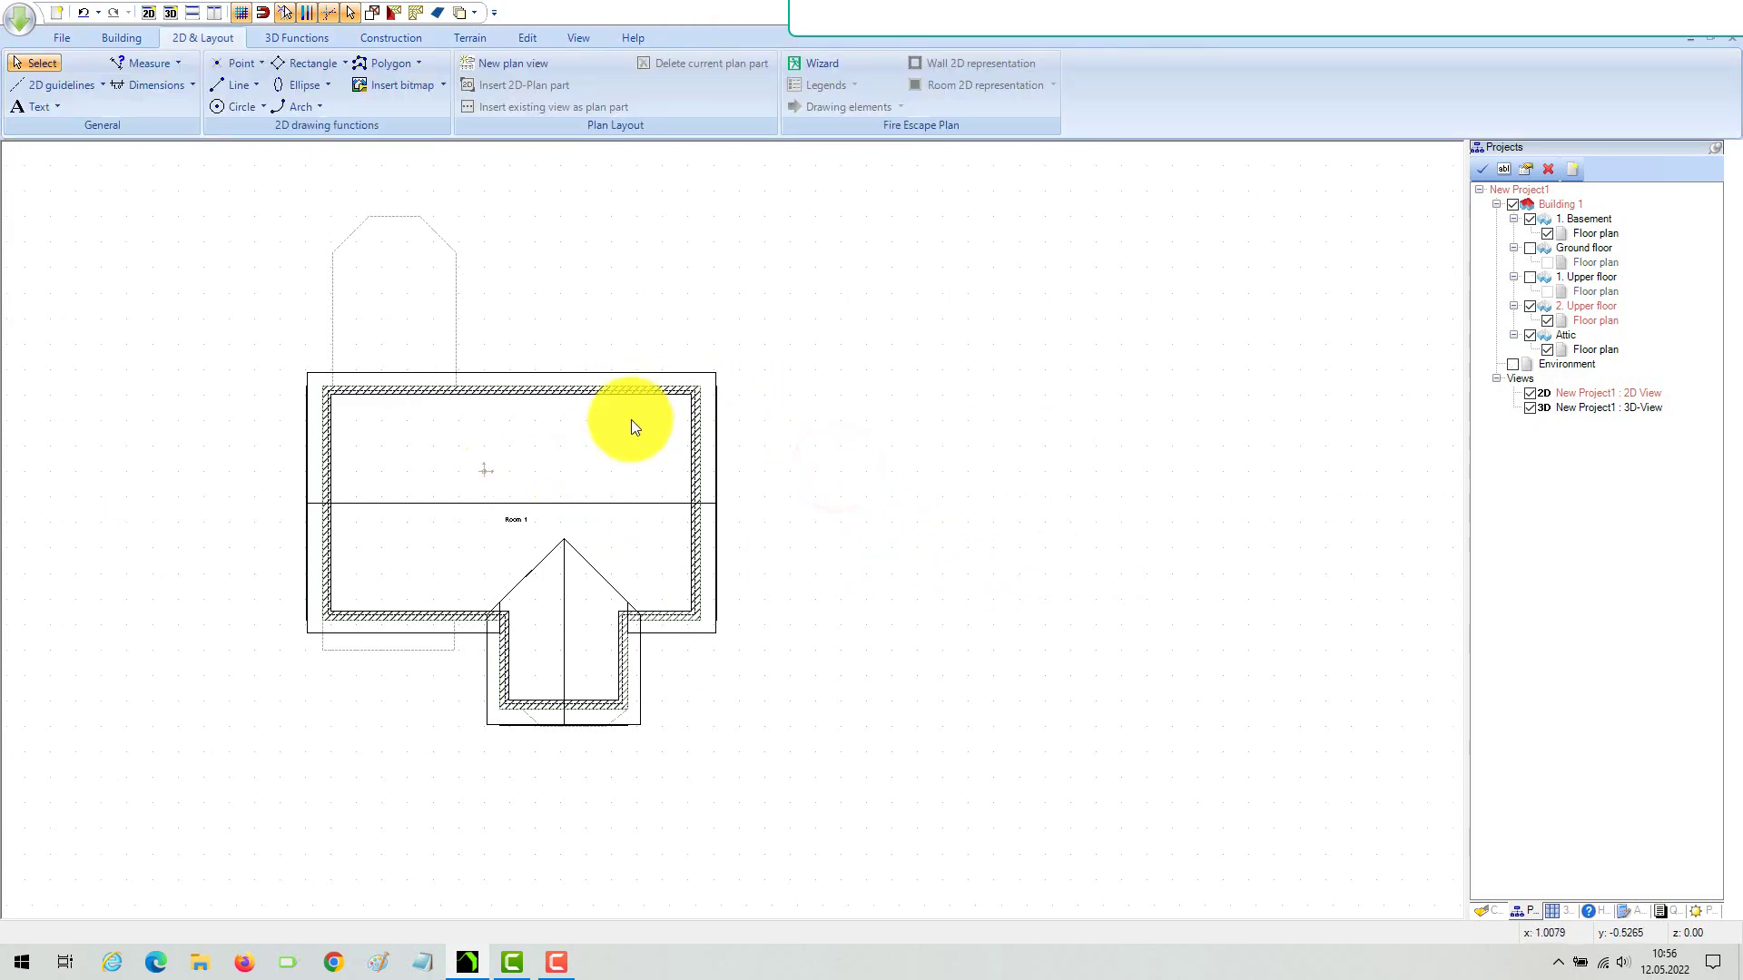
Enable the pitch-direction pattern, cut roof display, roof edges above cut height and height contours in the 2D view's roof settings.
{"action": "right_click", "coordinate": [729, 239]}
{"action": "left_click", "coordinate": [813, 272]}
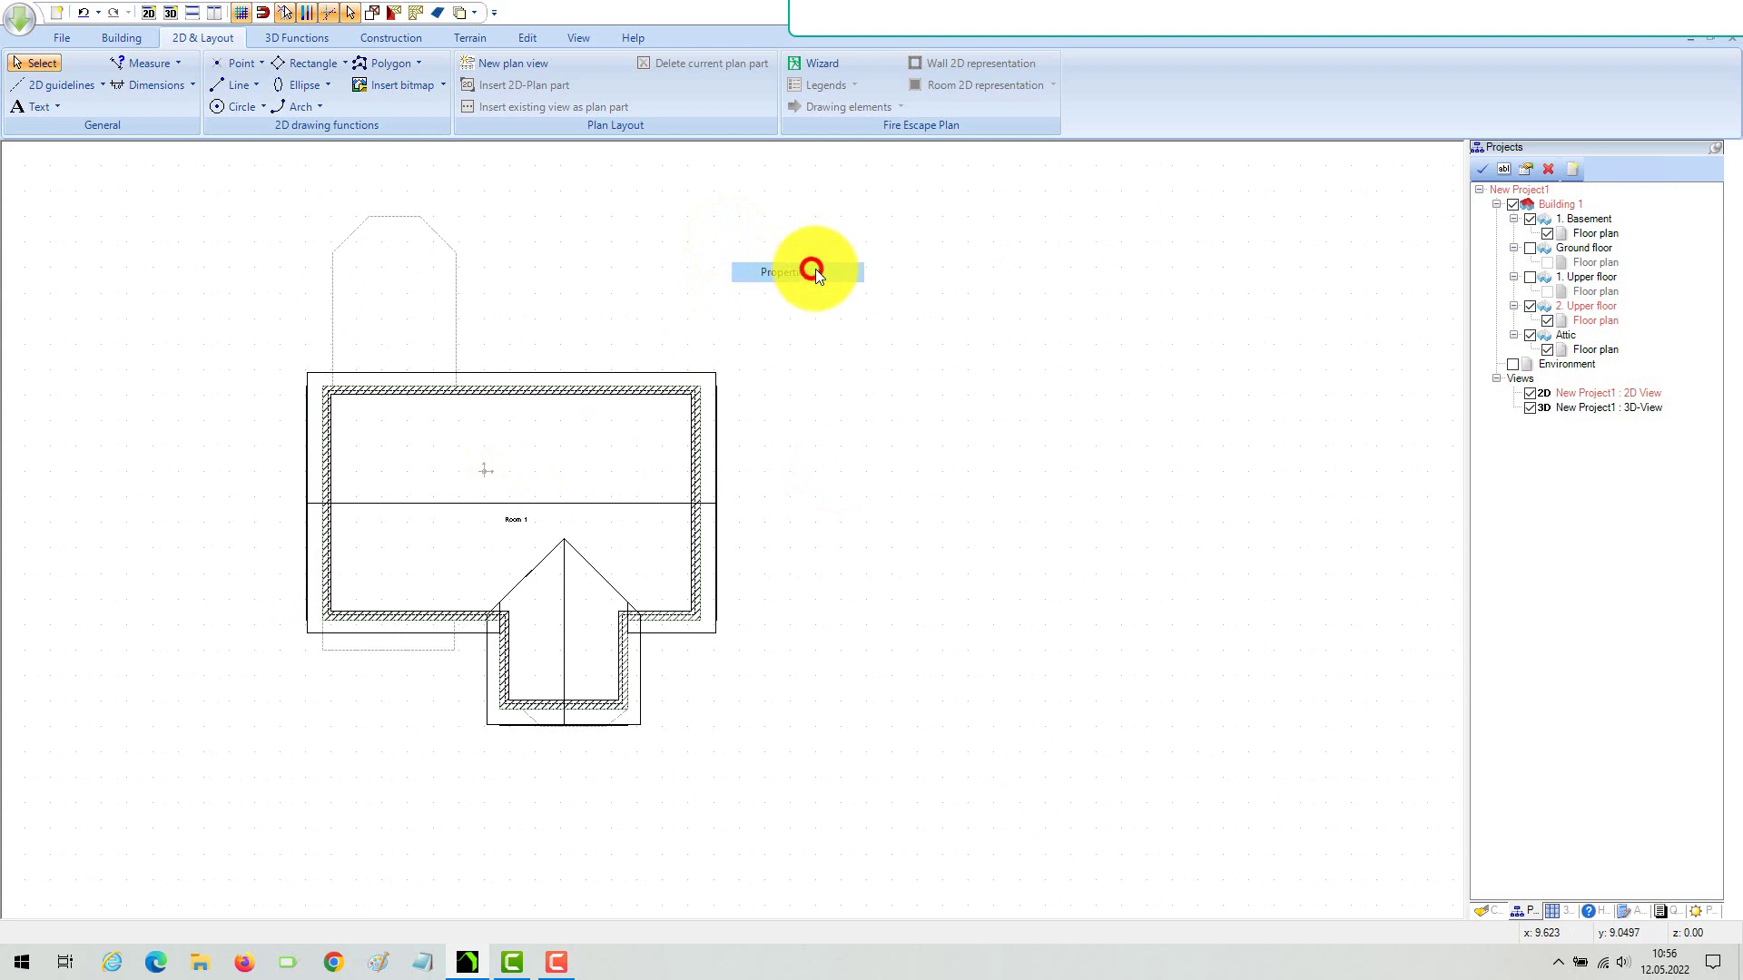
{"action": "left_click", "coordinate": [743, 327]}
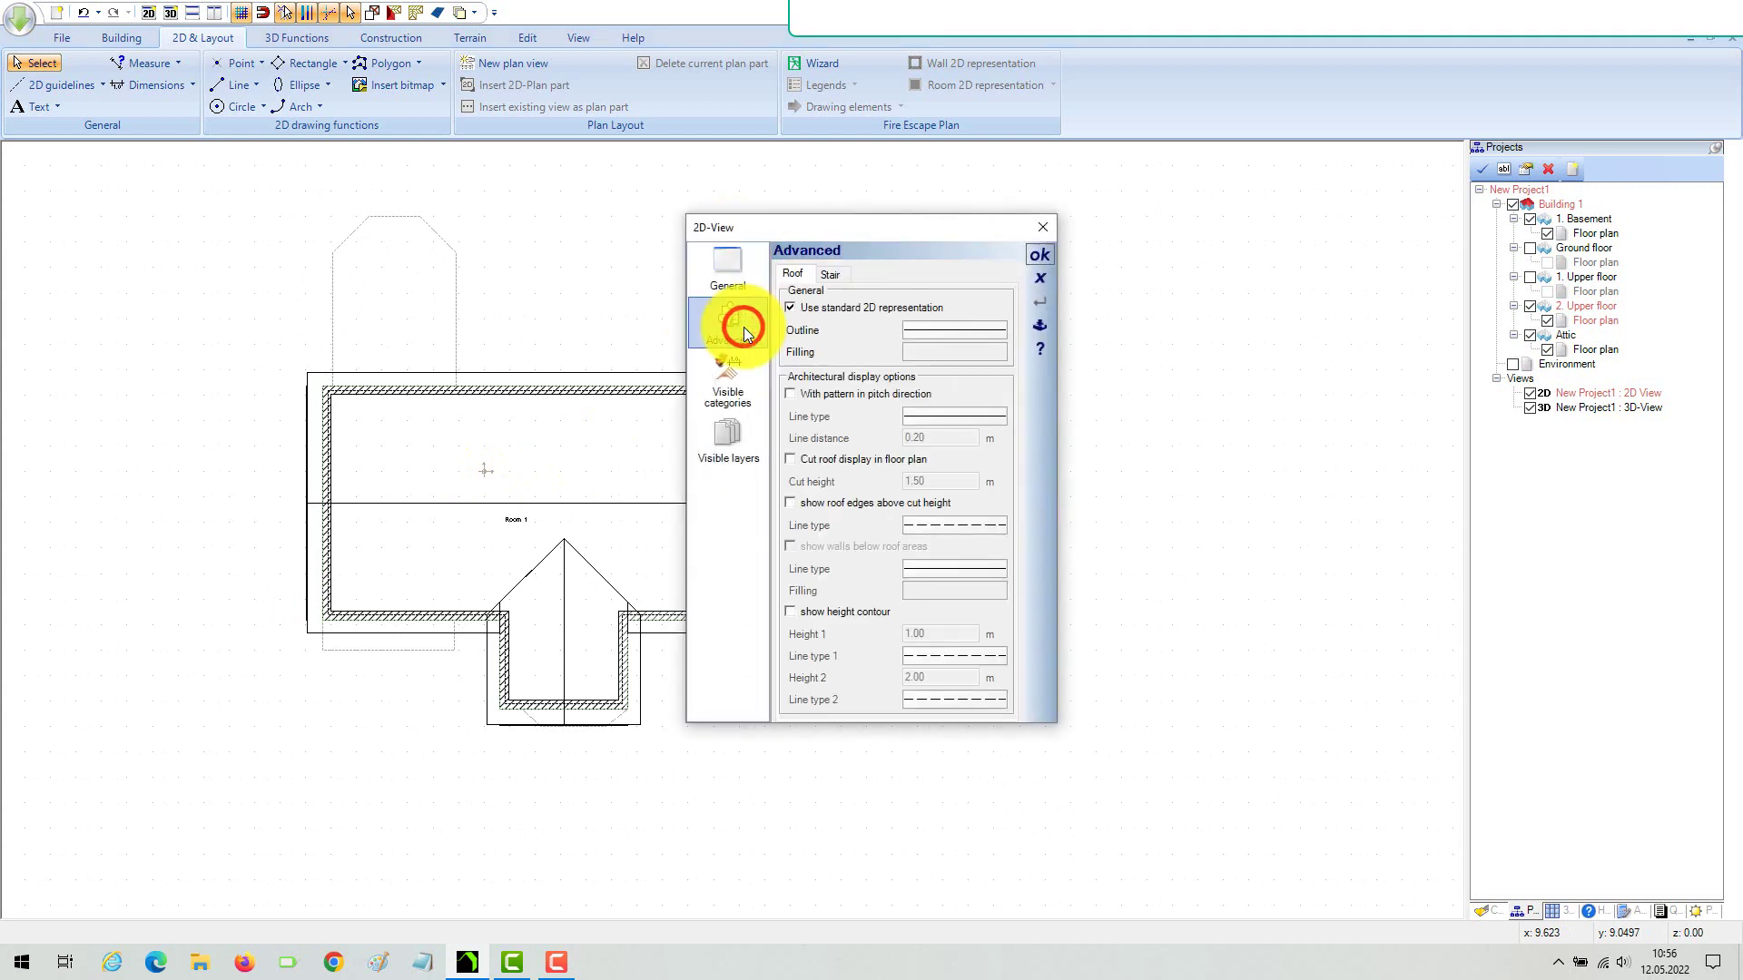
{"action": "left_click", "coordinate": [799, 393]}
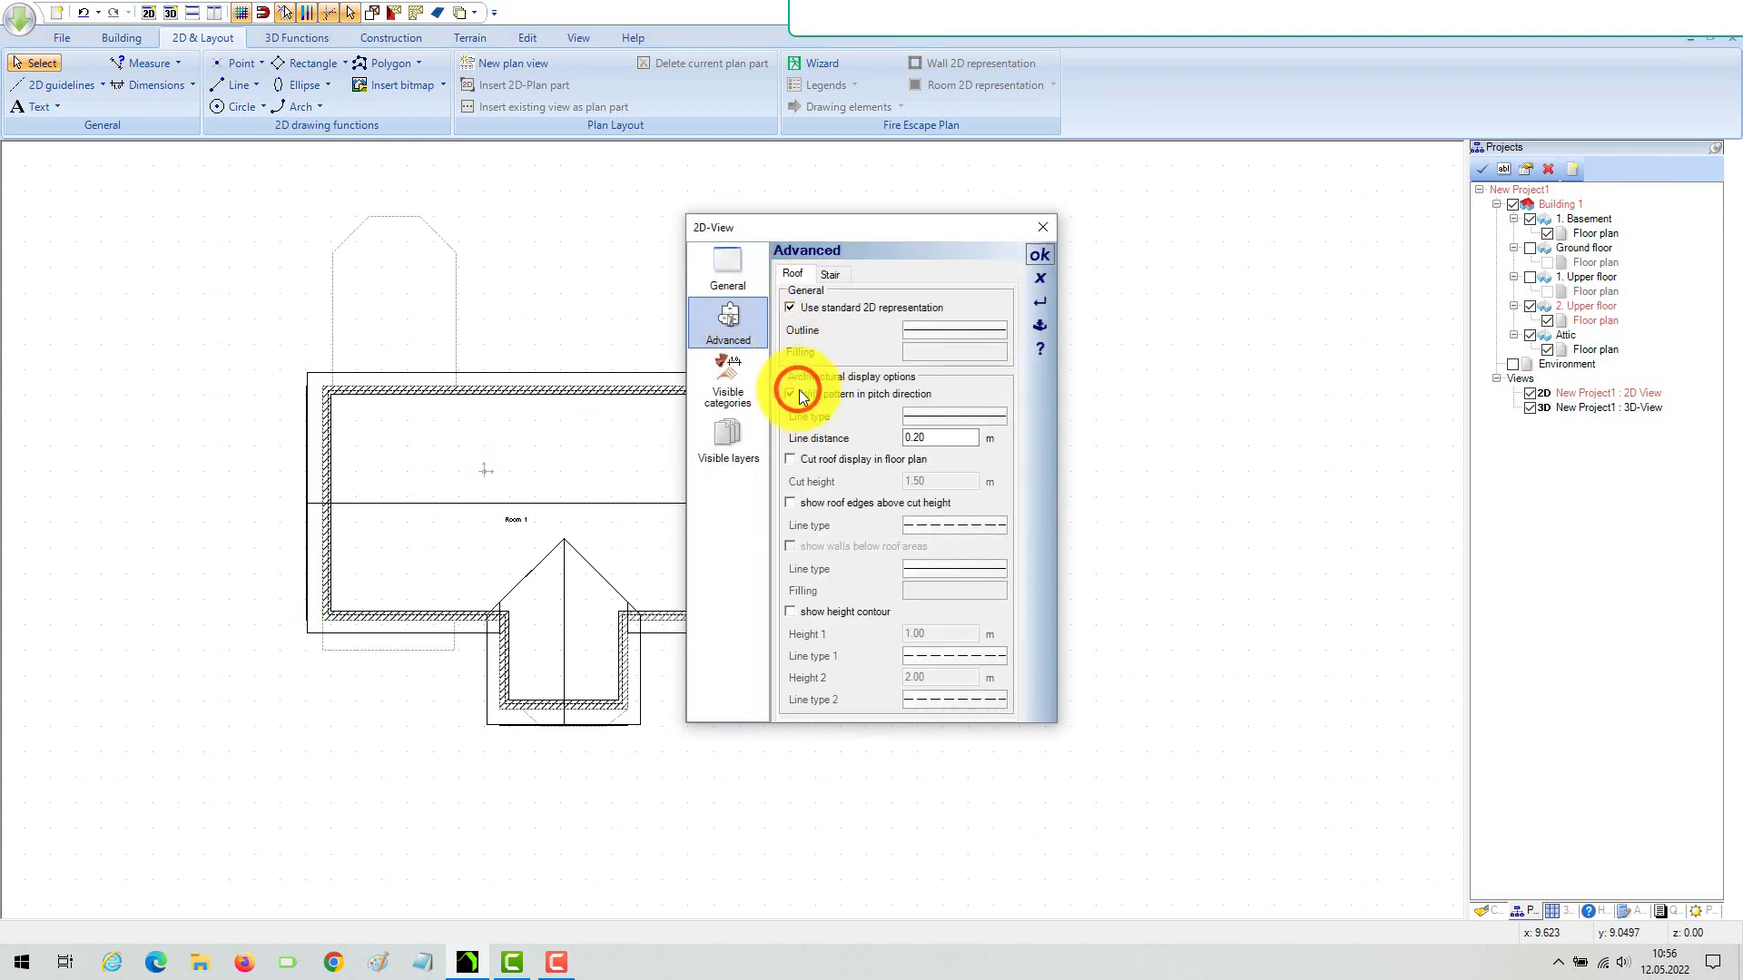
{"action": "left_click", "coordinate": [795, 460]}
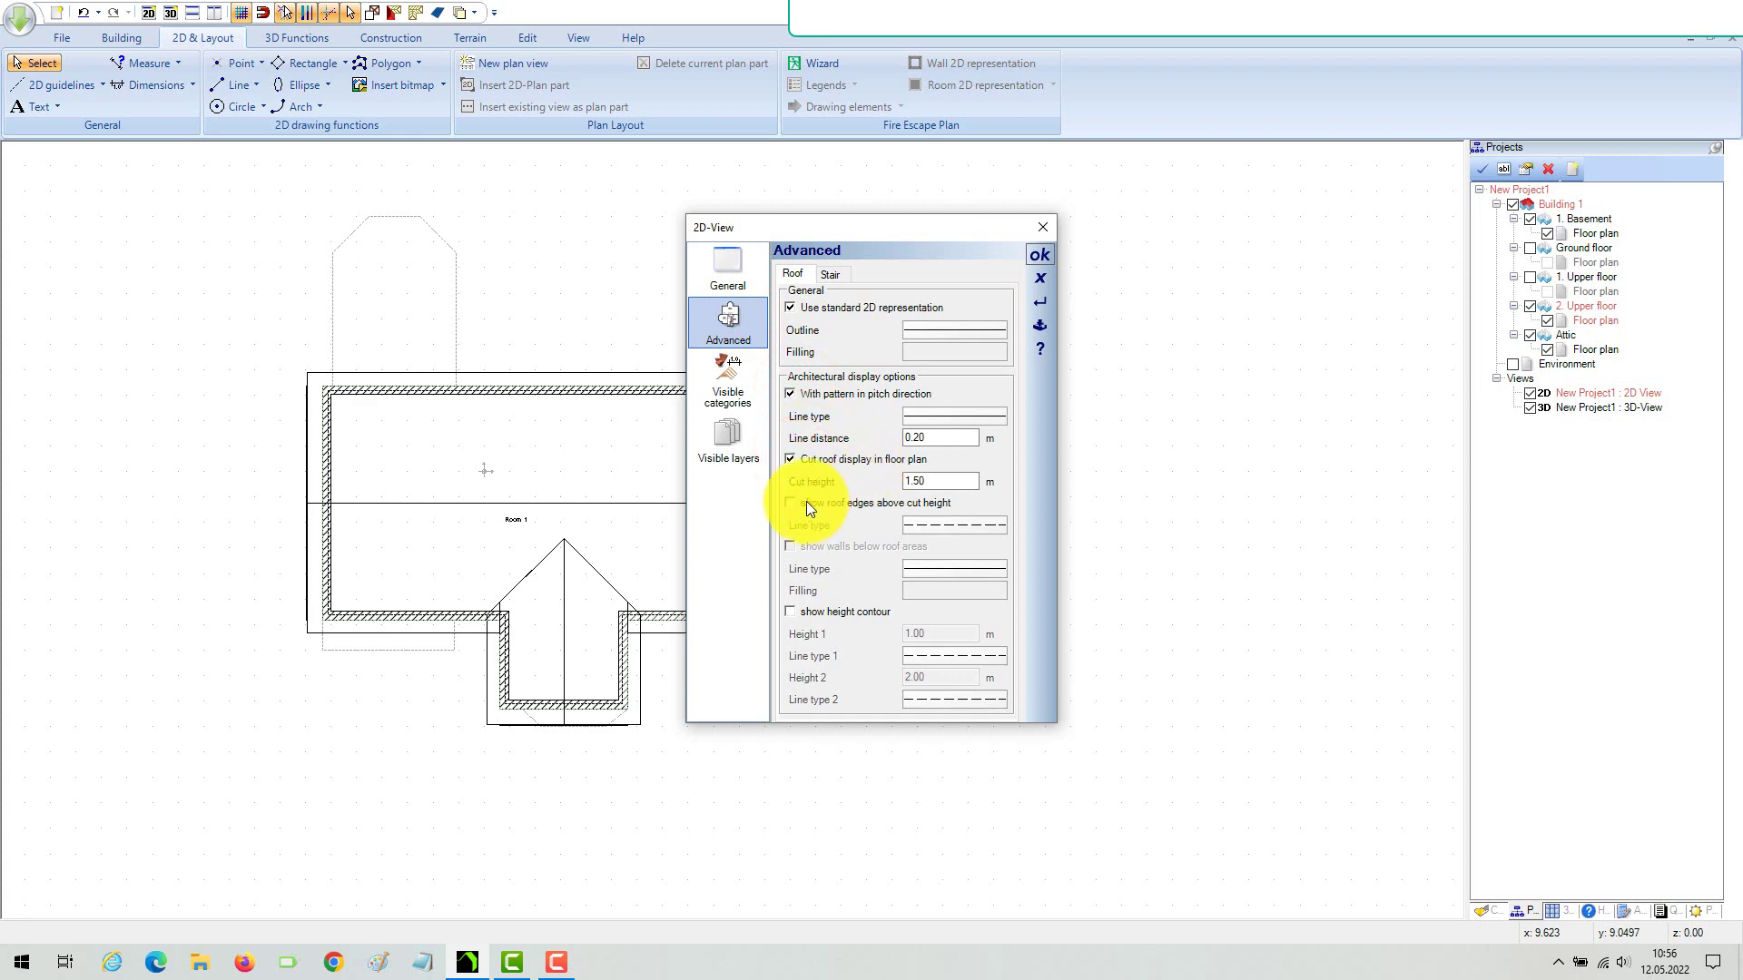
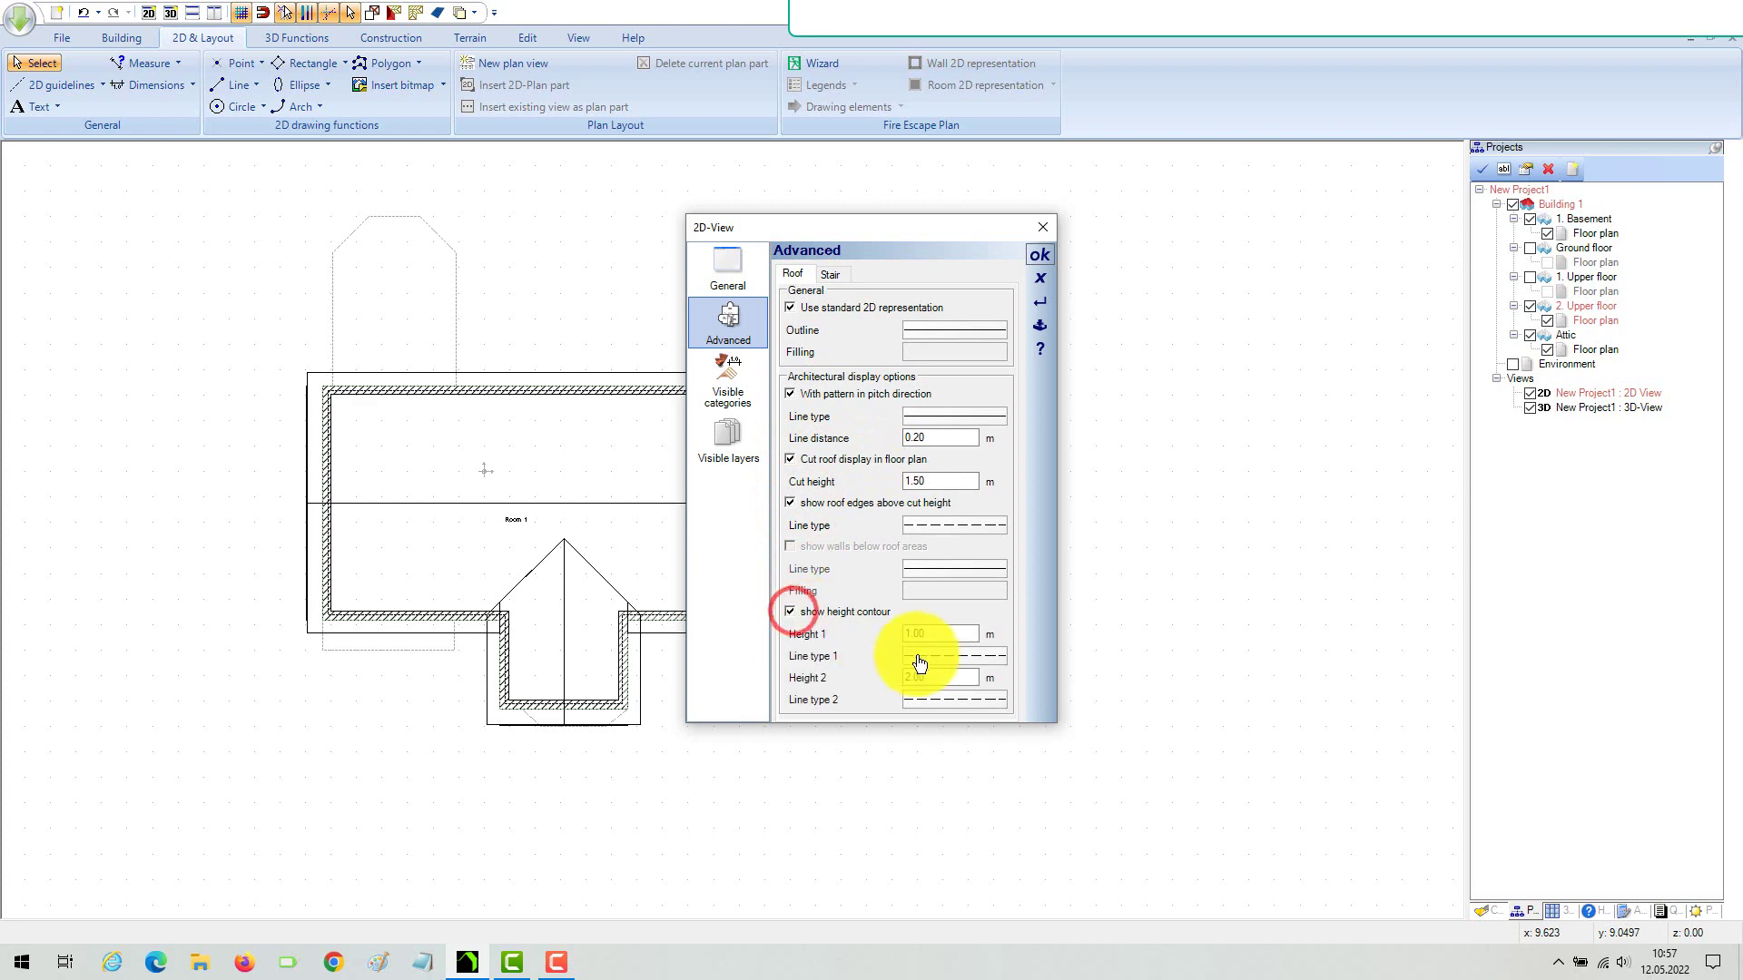
{"action": "left_click", "coordinate": [1038, 256]}
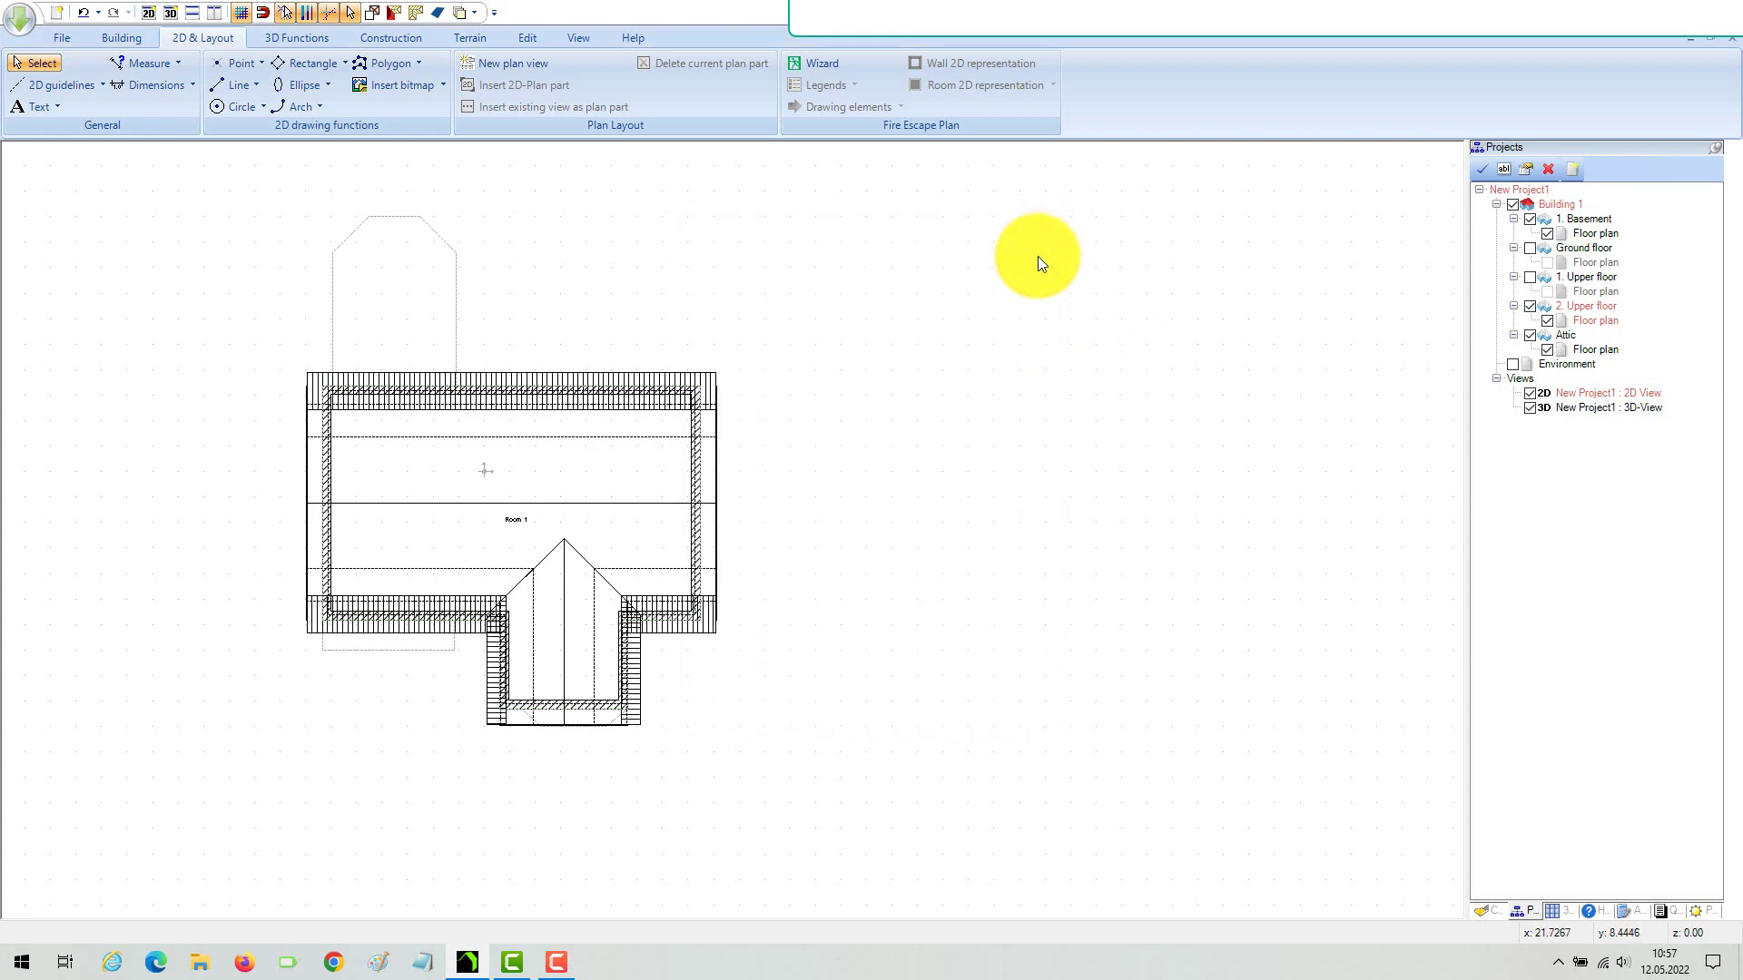
Give the roof filling in the 2D view's advanced roof settings a monochrome Silver fill.
{"action": "scroll", "coordinate": [618, 521], "scroll_direction": "up", "scroll_amount": 2}
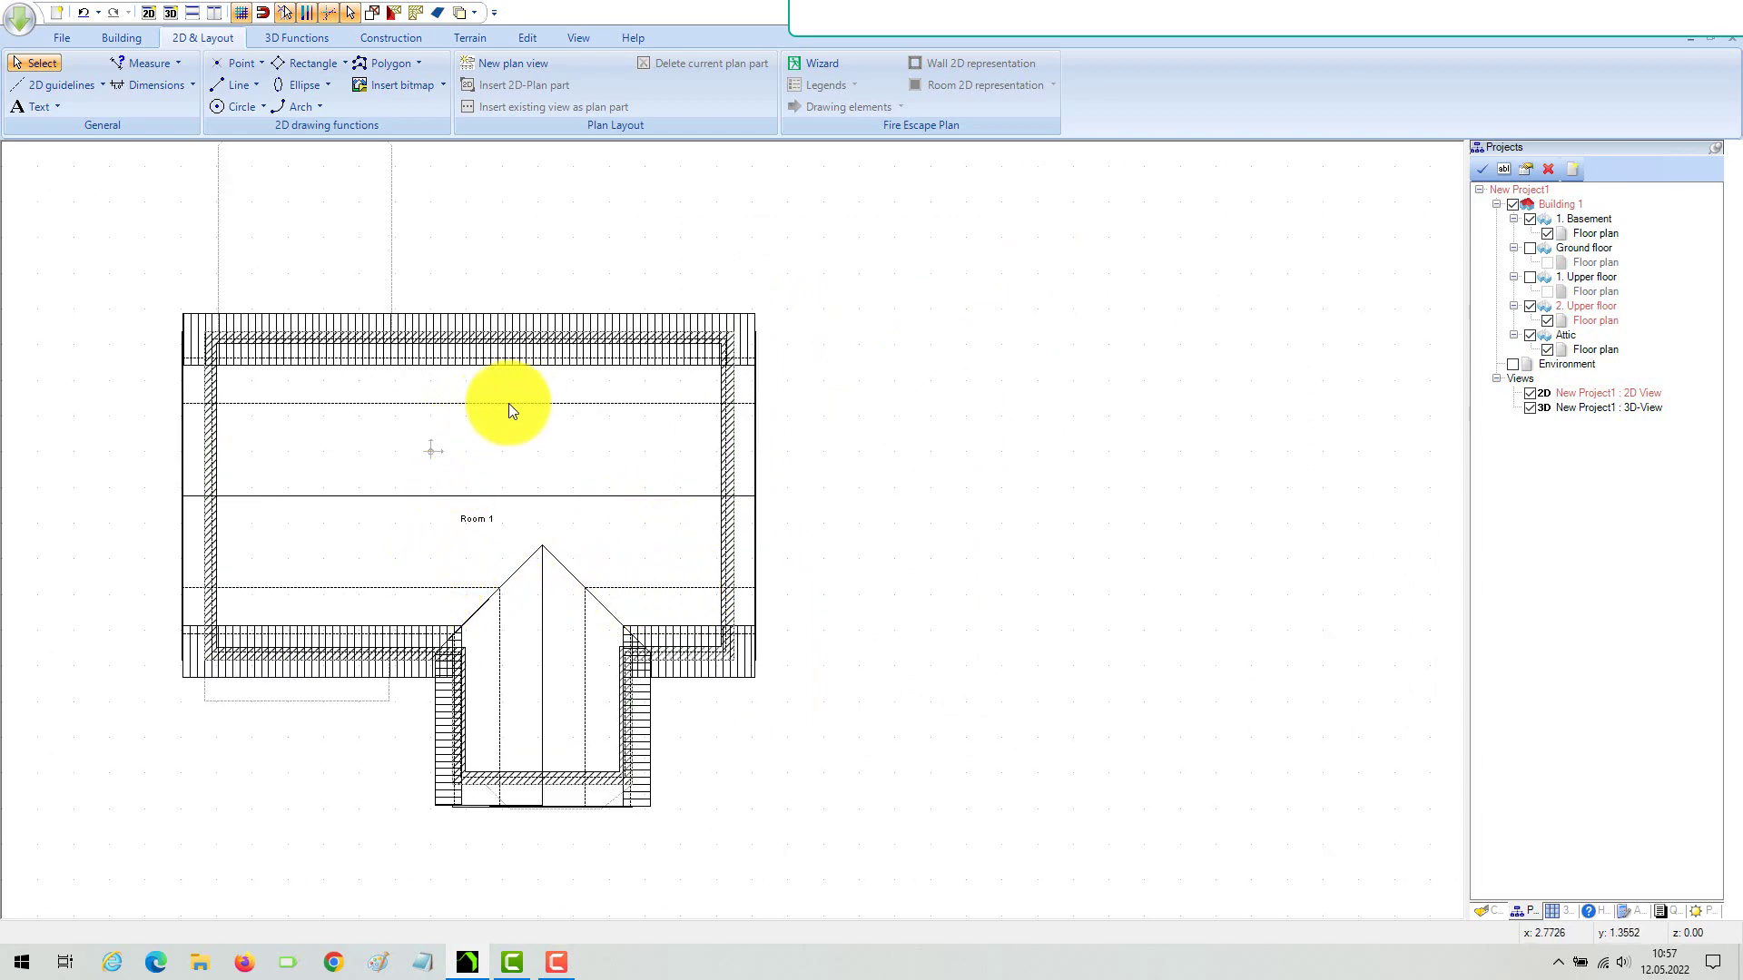
{"action": "scroll", "coordinate": [509, 409], "scroll_direction": "down", "scroll_amount": 2}
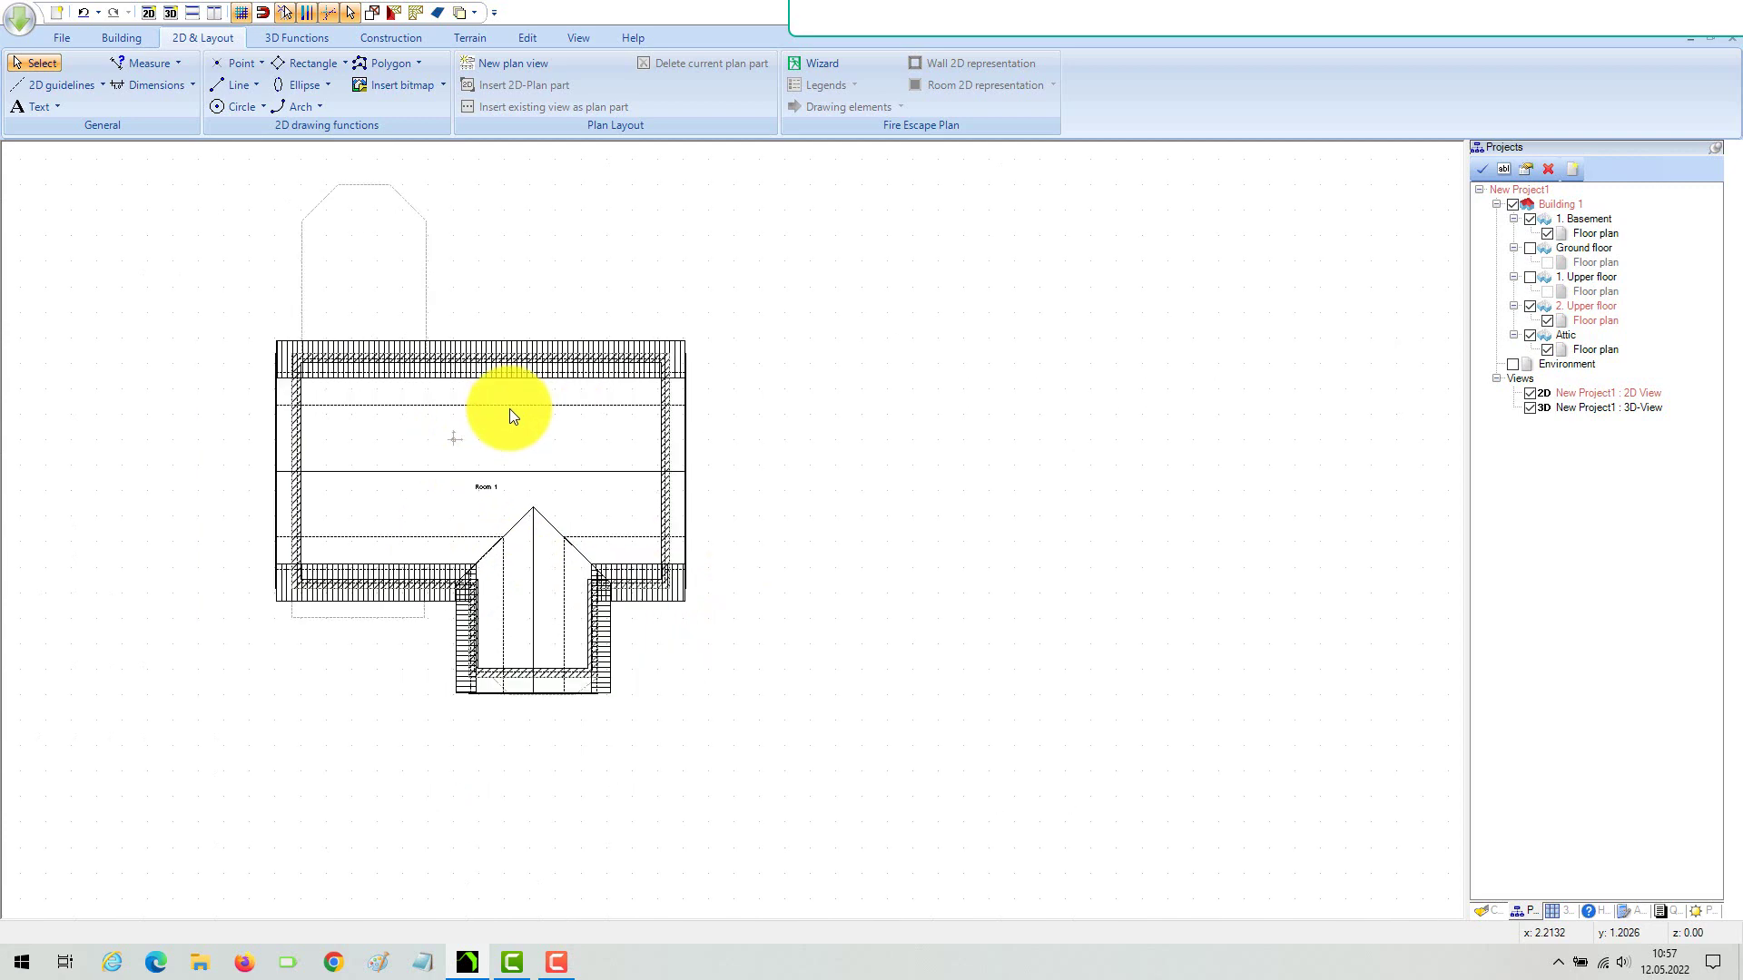
{"action": "right_click", "coordinate": [782, 307]}
{"action": "left_click", "coordinate": [835, 335]}
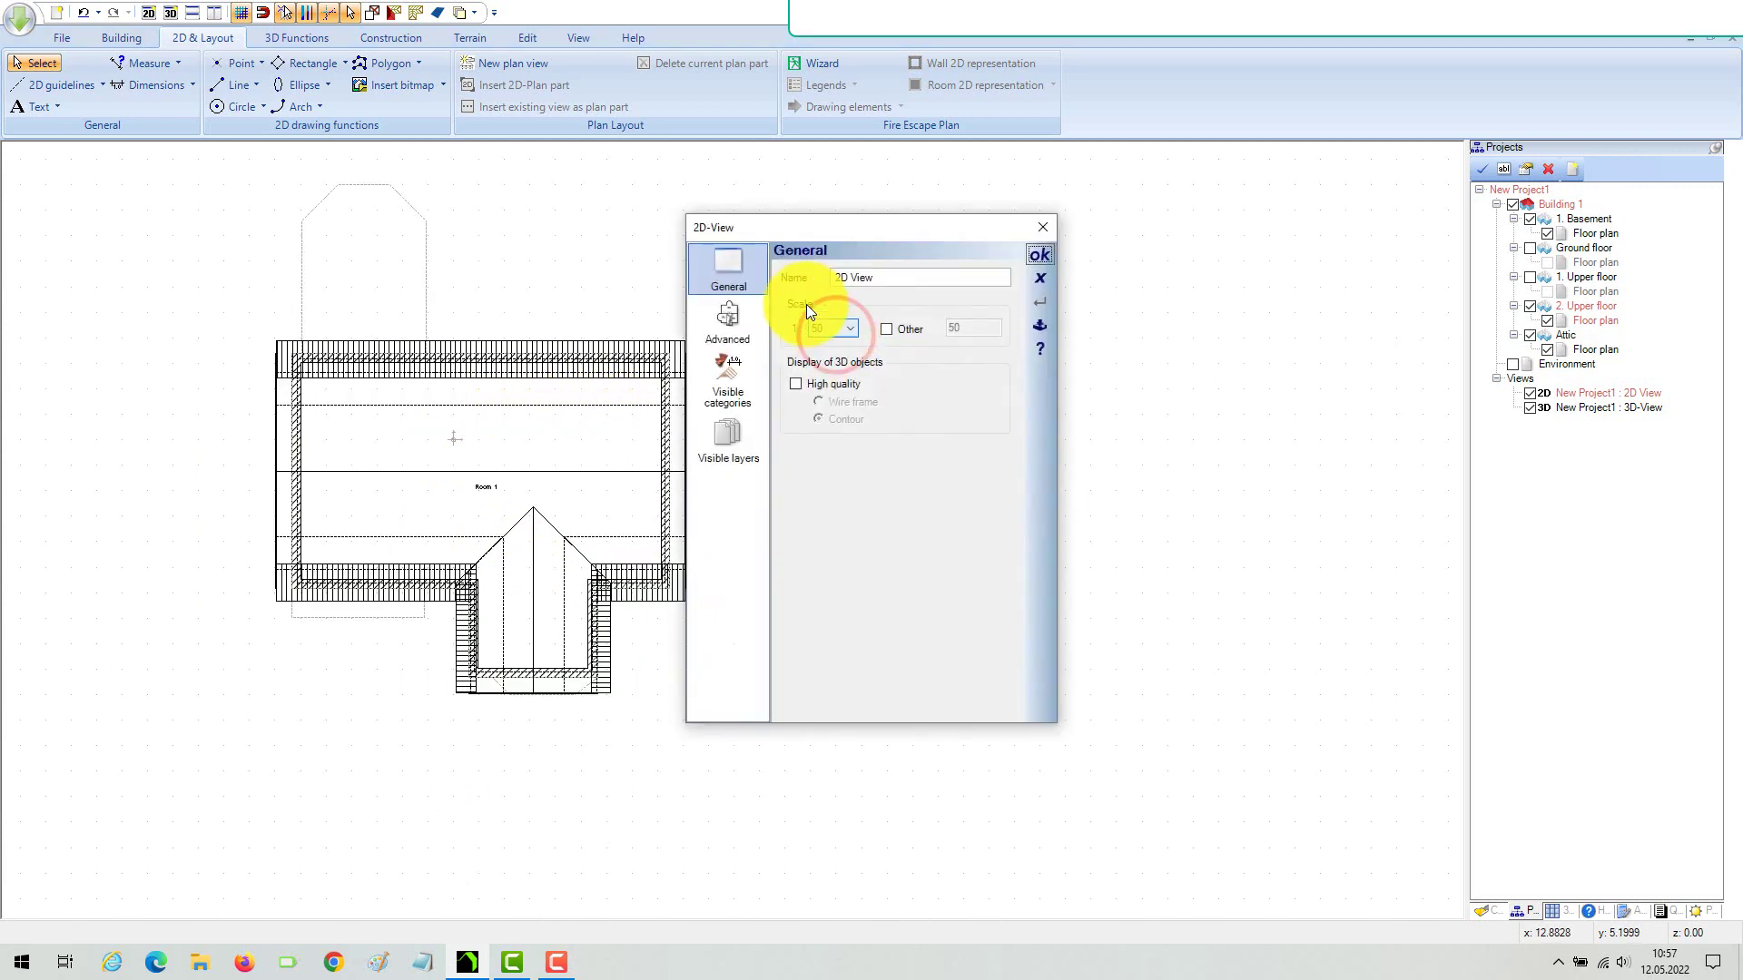
{"action": "left_click", "coordinate": [727, 313]}
{"action": "left_click", "coordinate": [946, 353]}
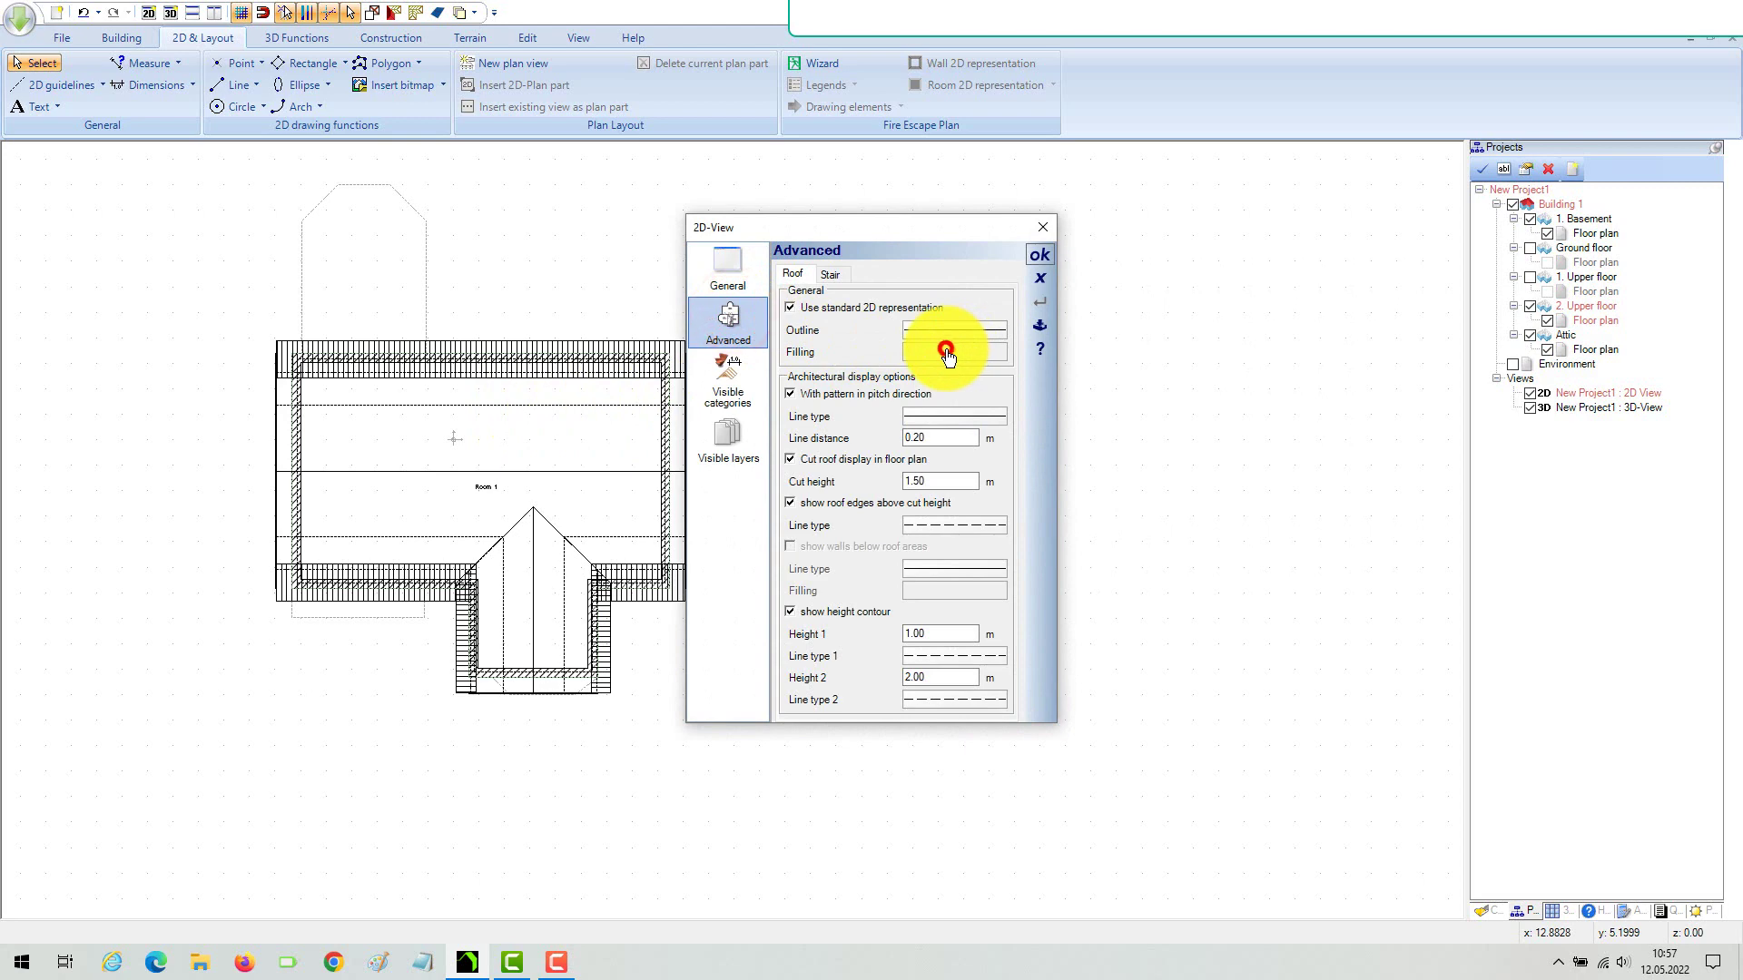
{"action": "left_click", "coordinate": [704, 205]}
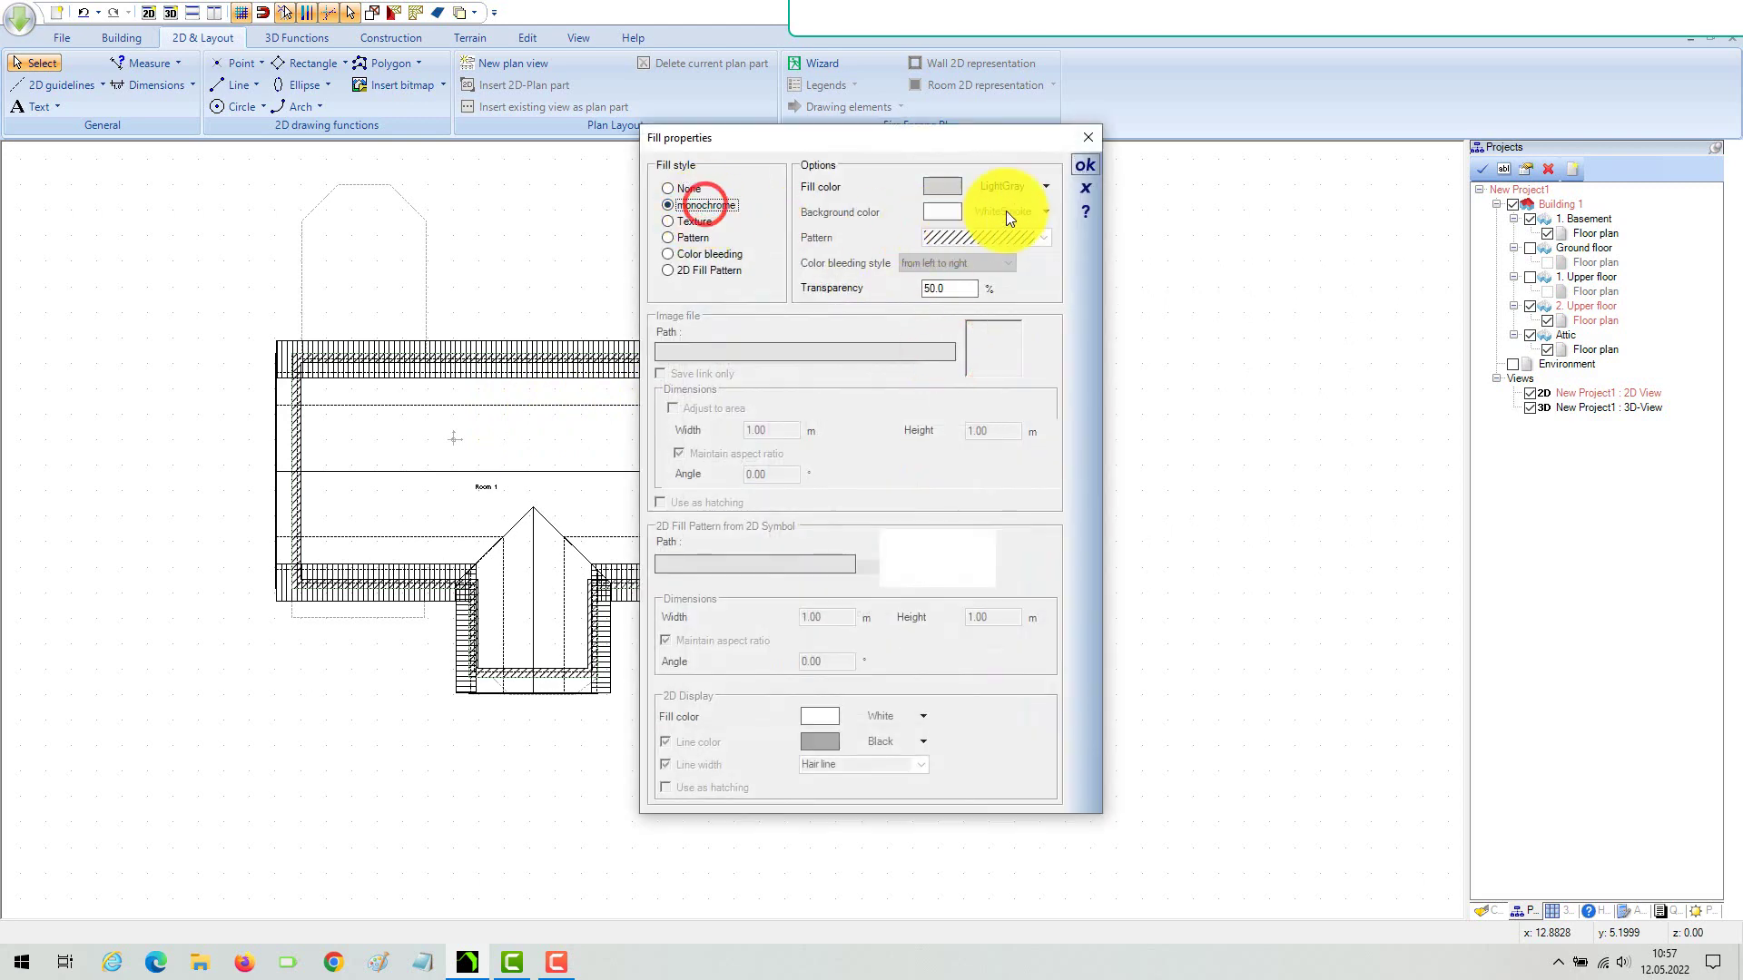
{"action": "left_click", "coordinate": [1046, 187]}
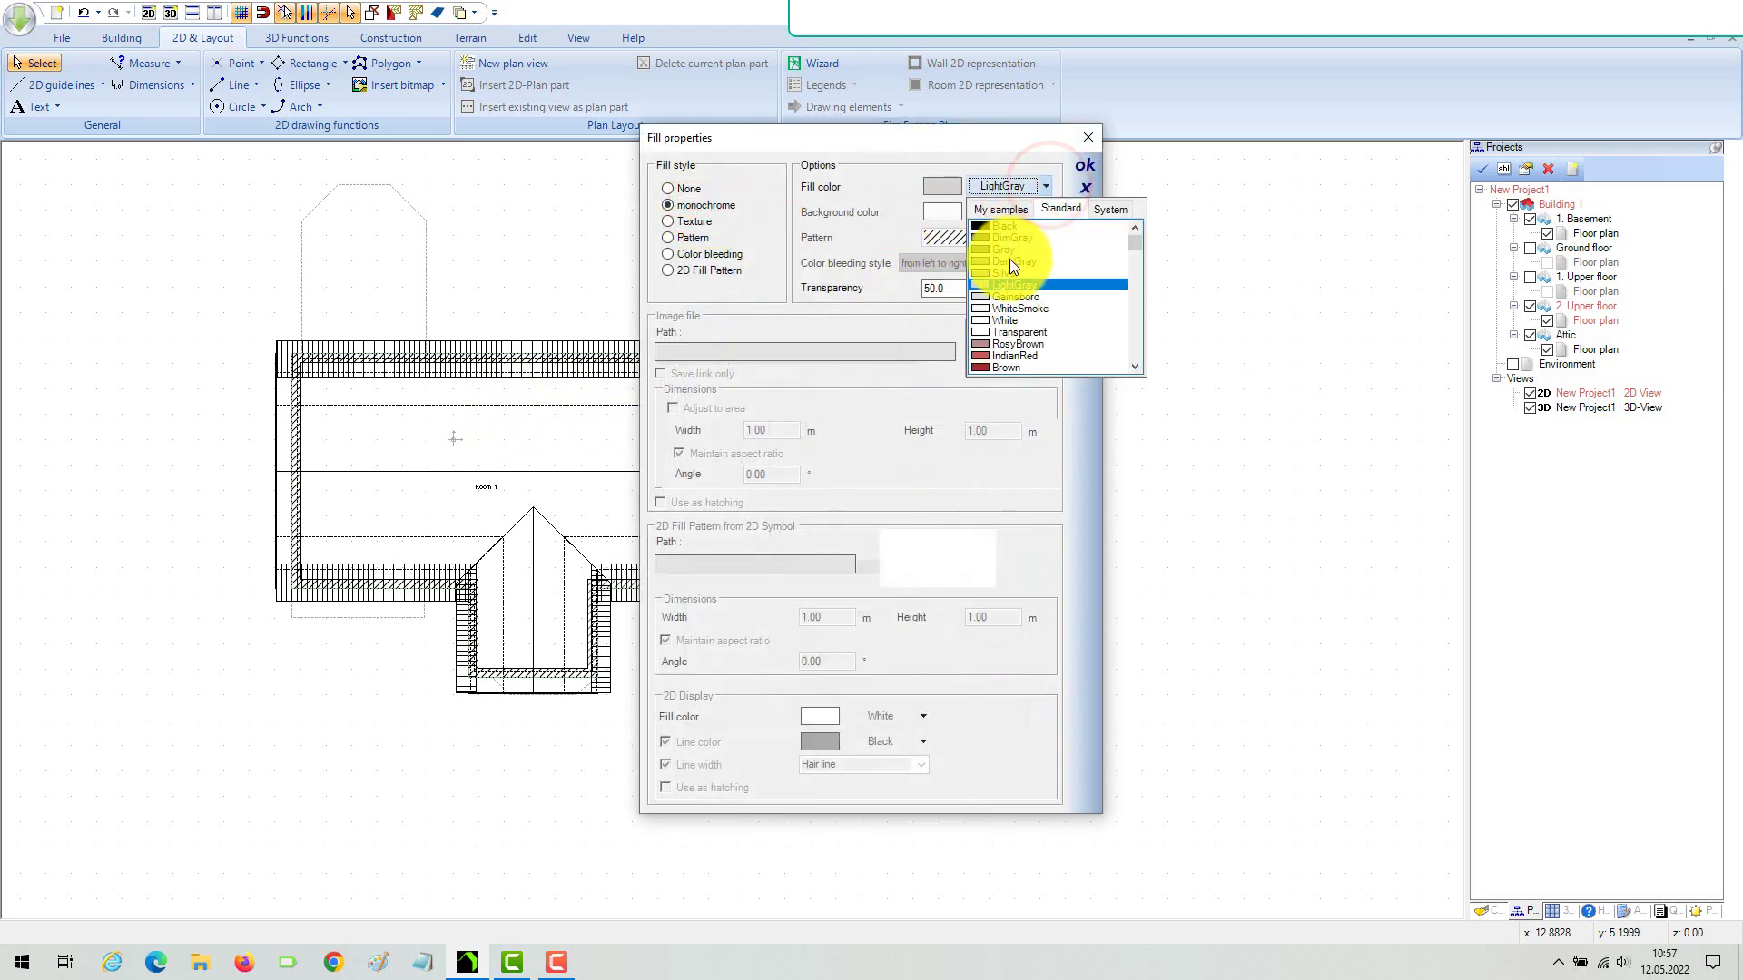
{"action": "left_click", "coordinate": [996, 271]}
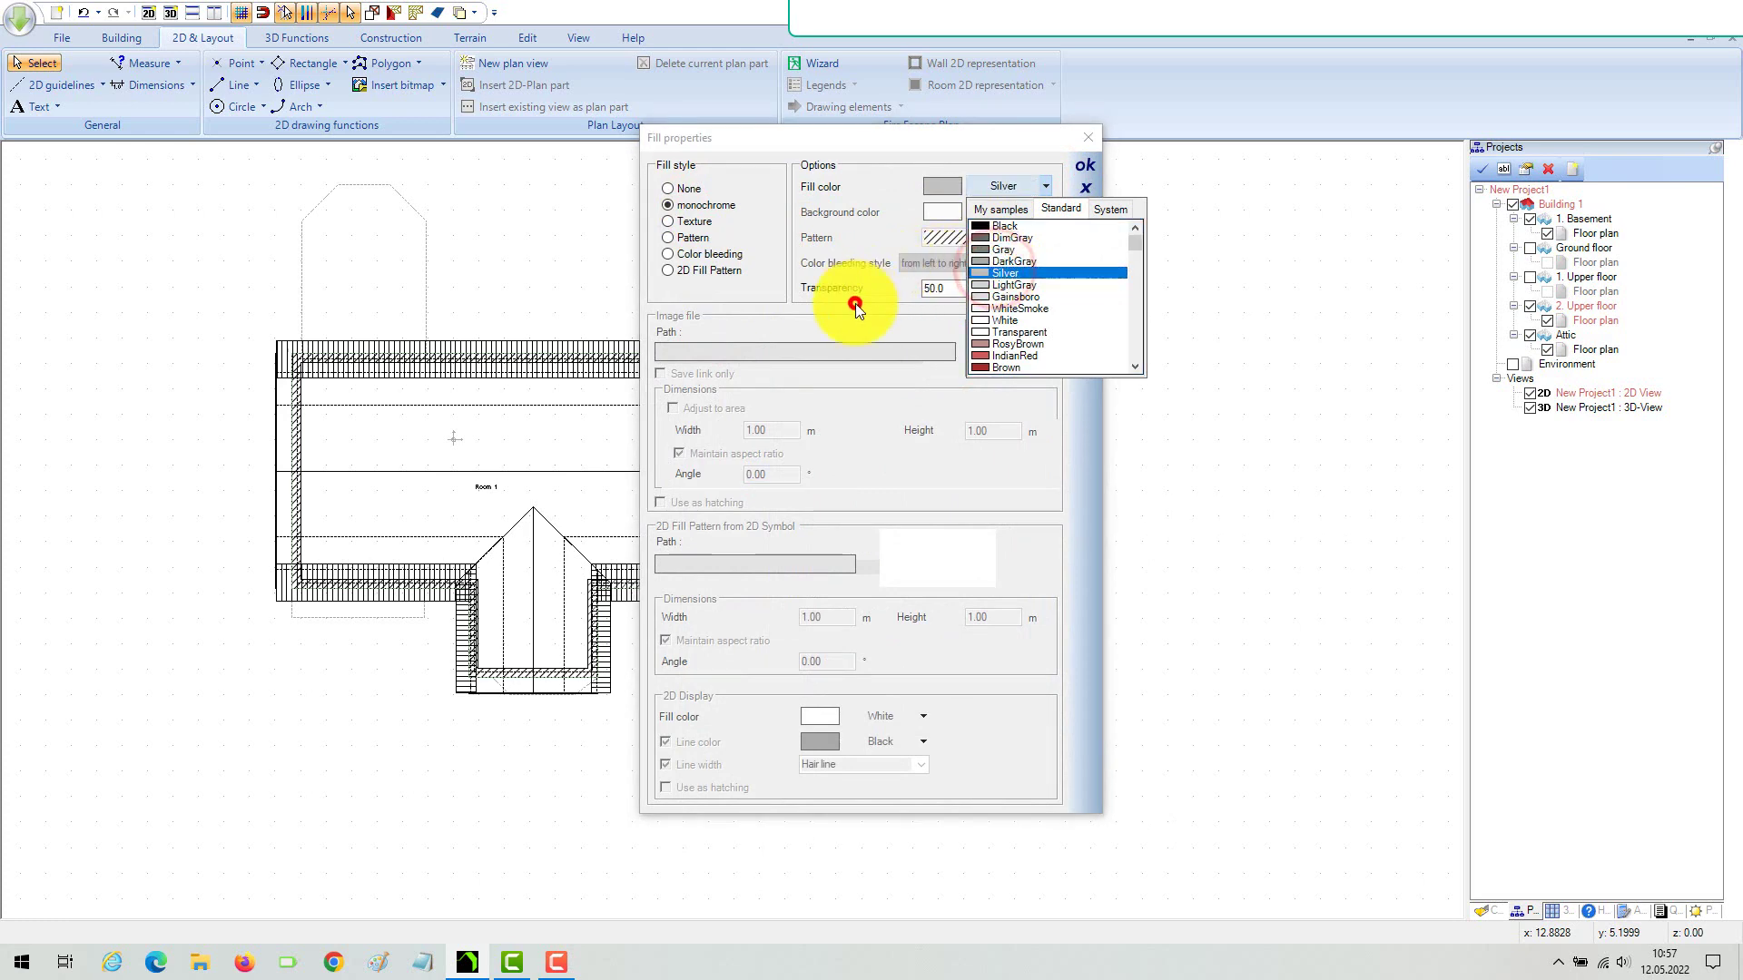
{"action": "left_click", "coordinate": [855, 303]}
Set the roof filling's transparency to 70 %, apply the 2D view settings and check the roof in the plan.
{"action": "left_click", "coordinate": [944, 289]}
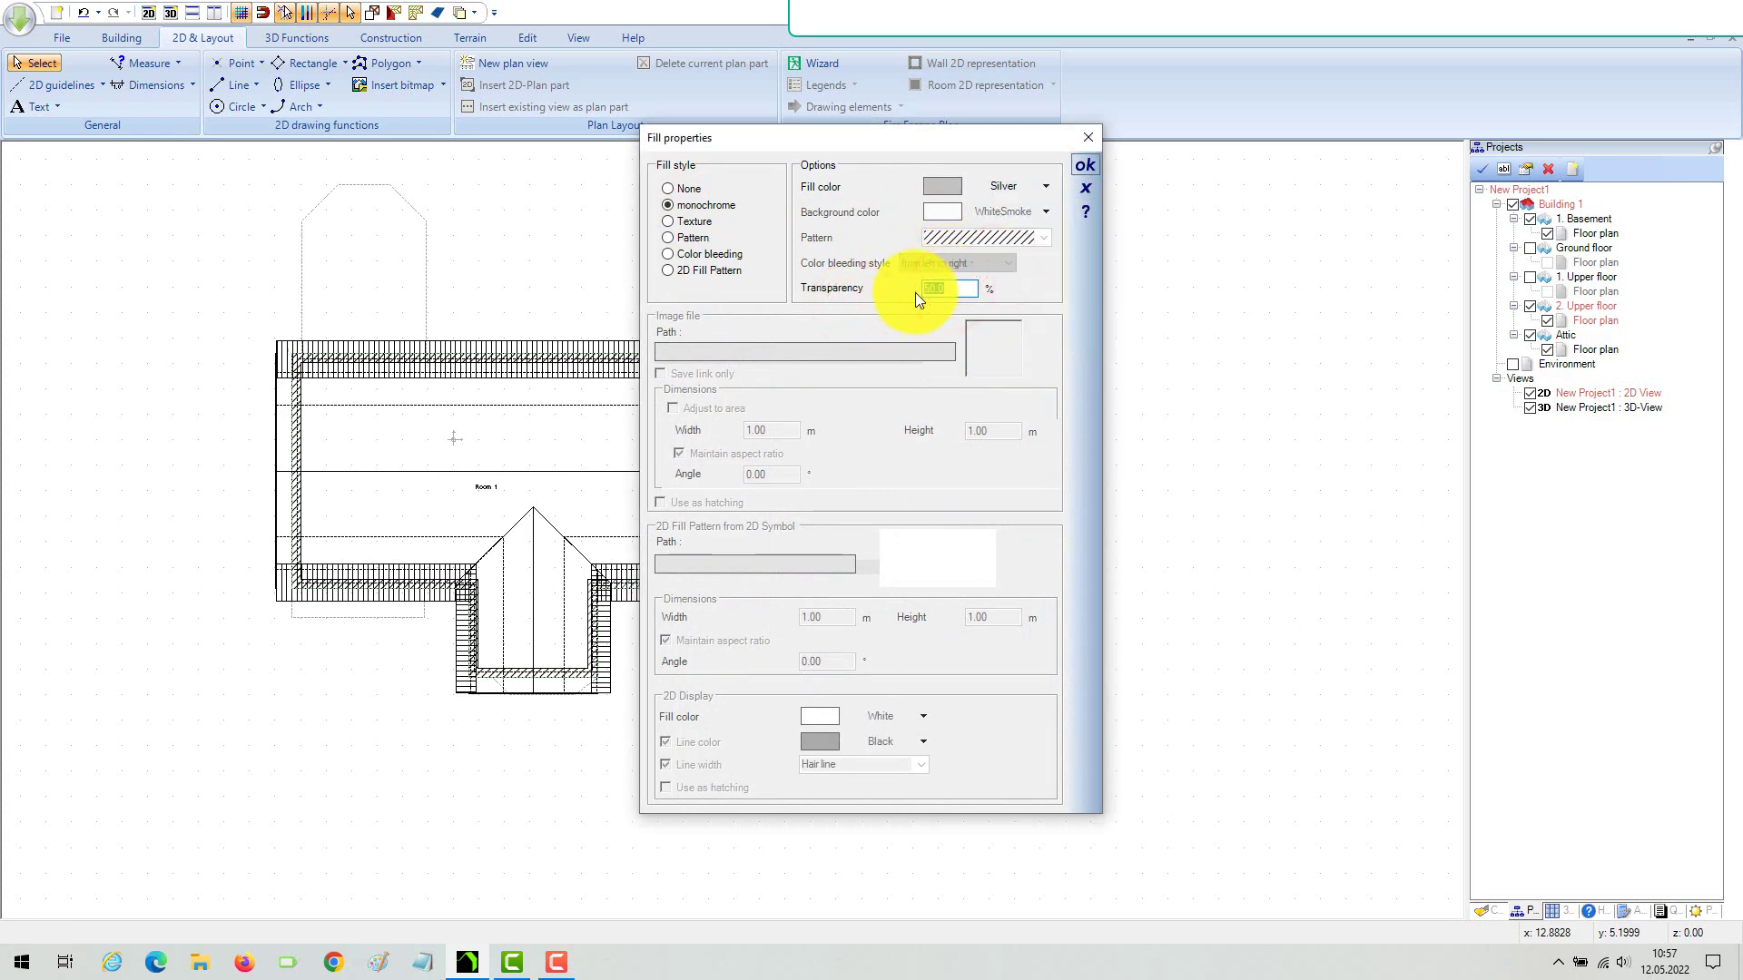
{"action": "type", "text": "70"}
{"action": "left_click", "coordinate": [1081, 165]}
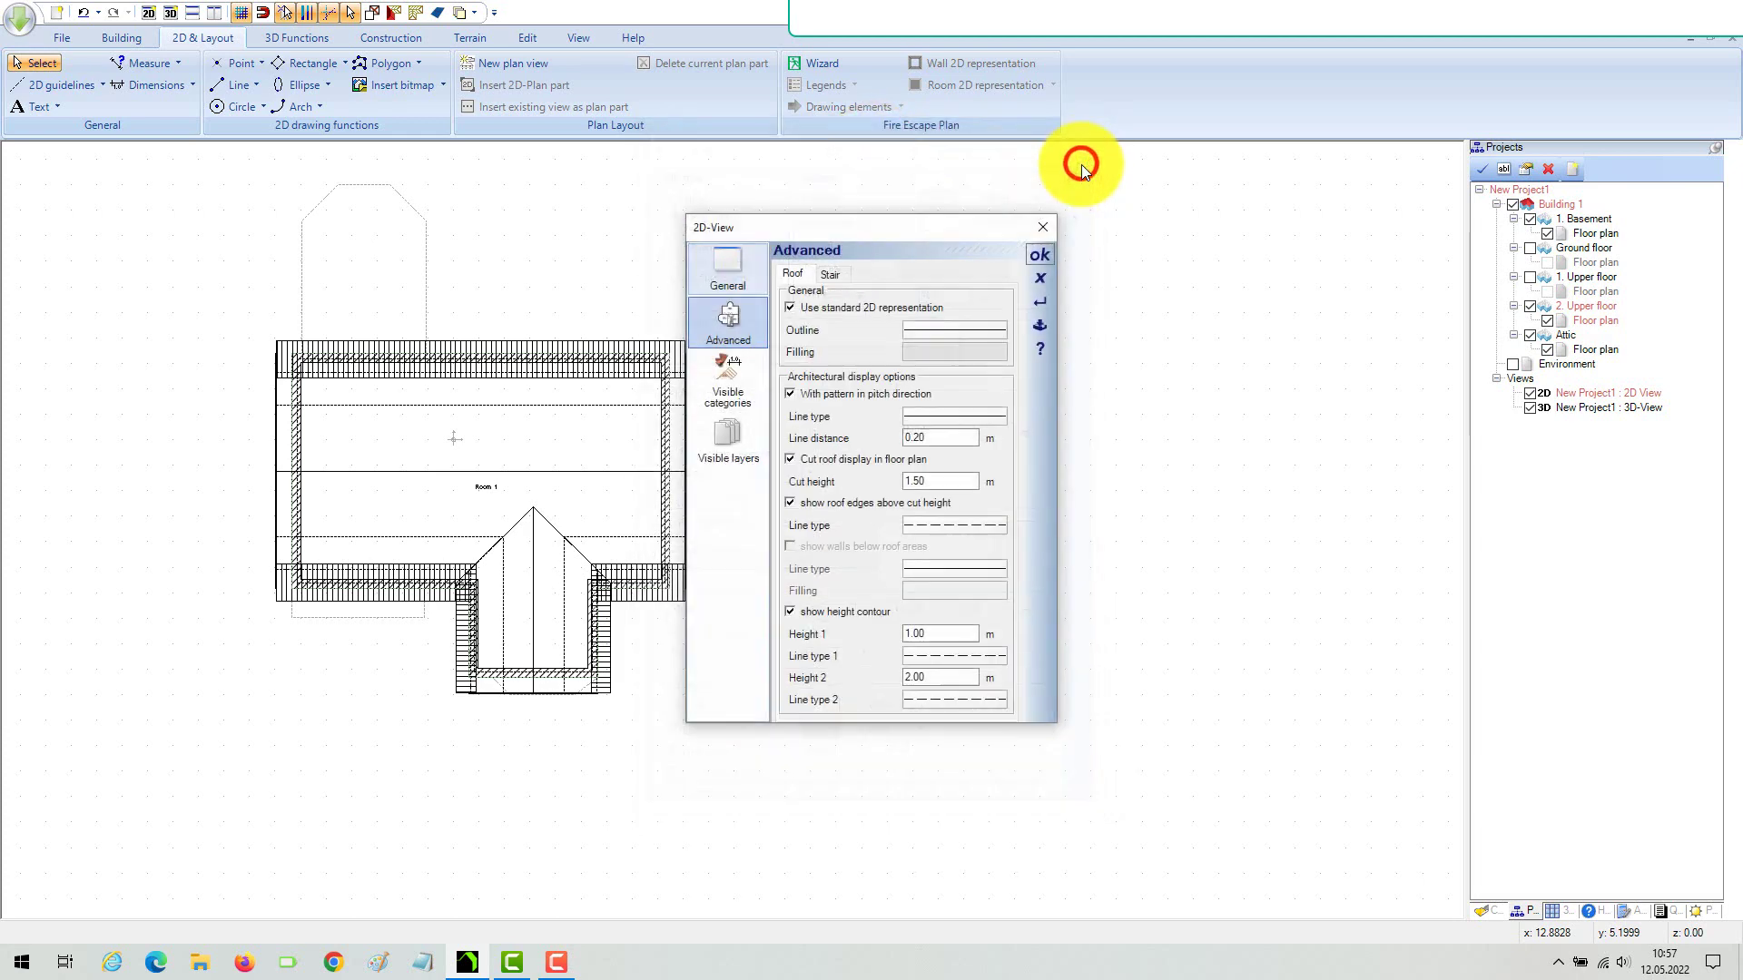
{"action": "left_click", "coordinate": [1043, 252]}
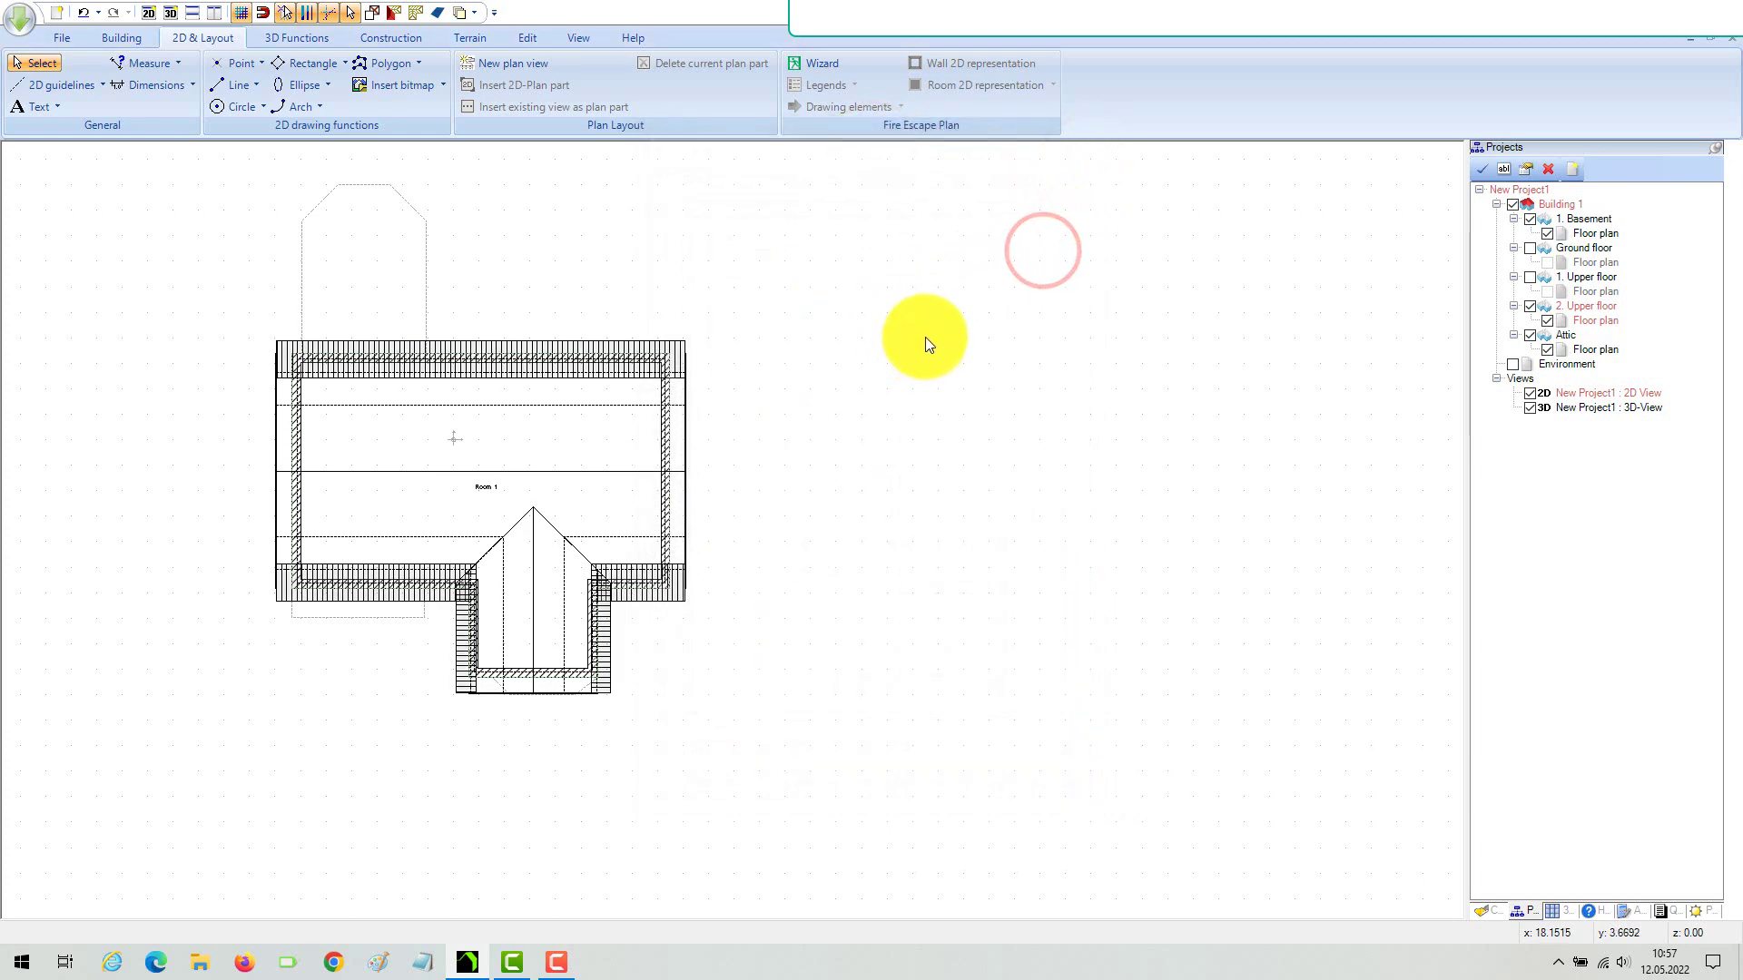
{"action": "scroll", "coordinate": [363, 583], "scroll_direction": "up", "scroll_amount": 2}
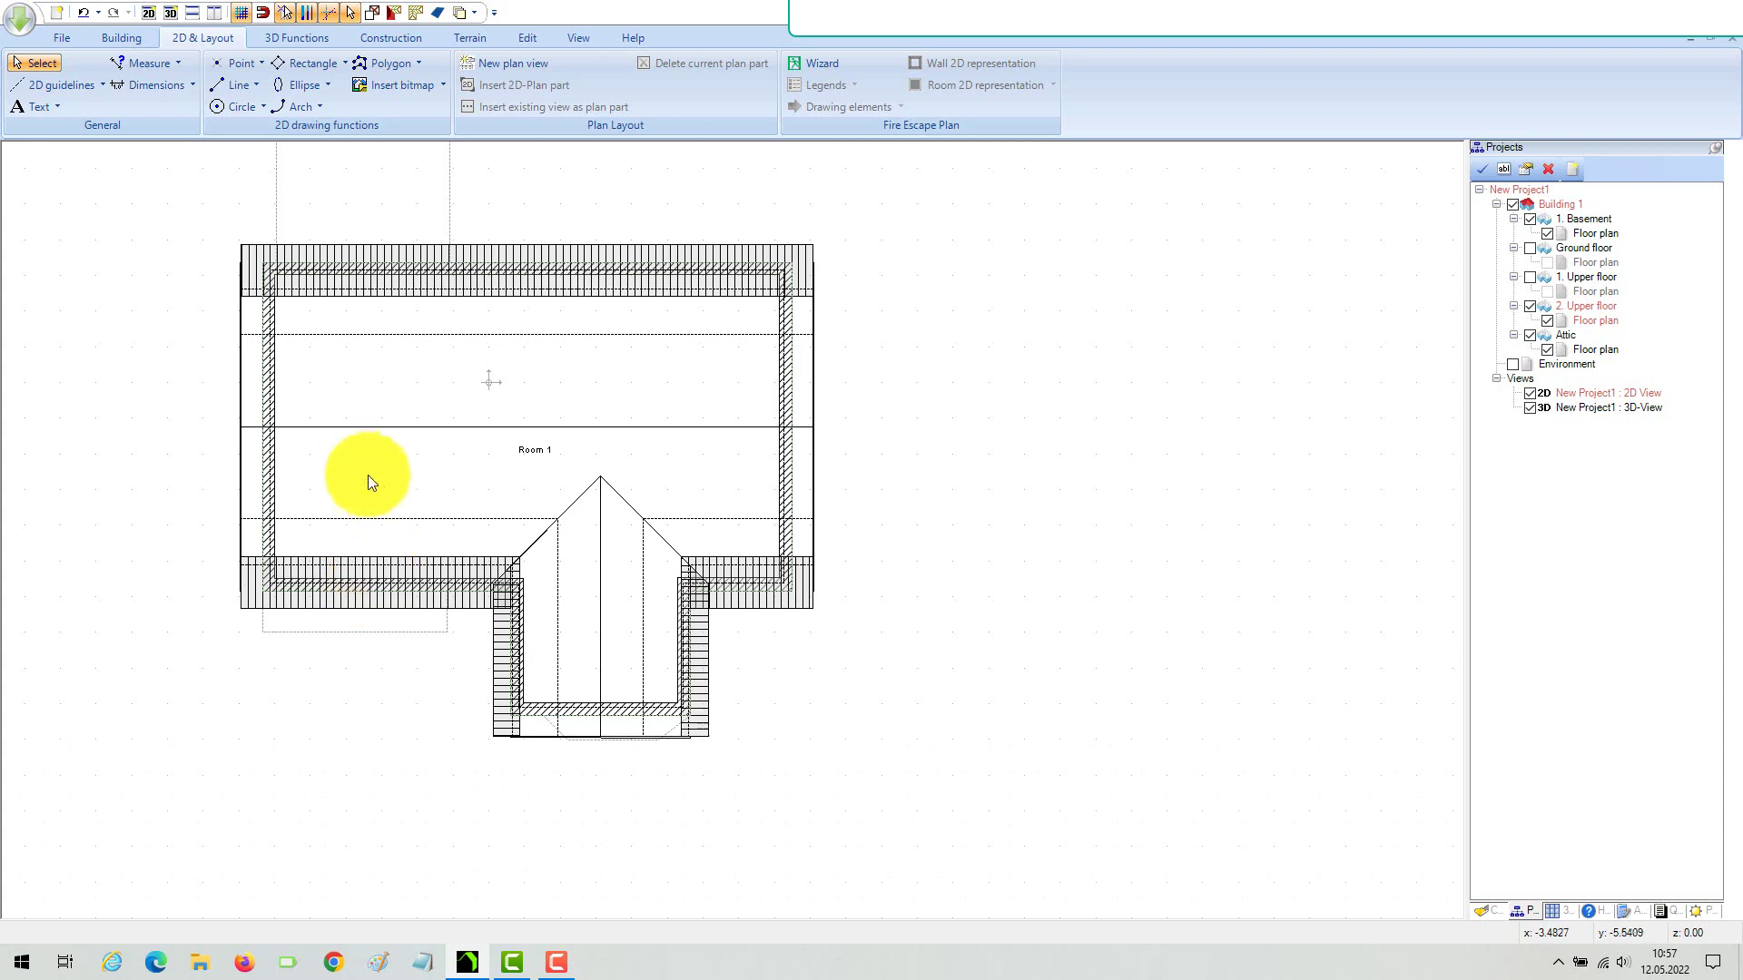
{"action": "key", "text": "Left"}
{"action": "scroll", "coordinate": [359, 455], "scroll_direction": "down", "scroll_amount": 2}
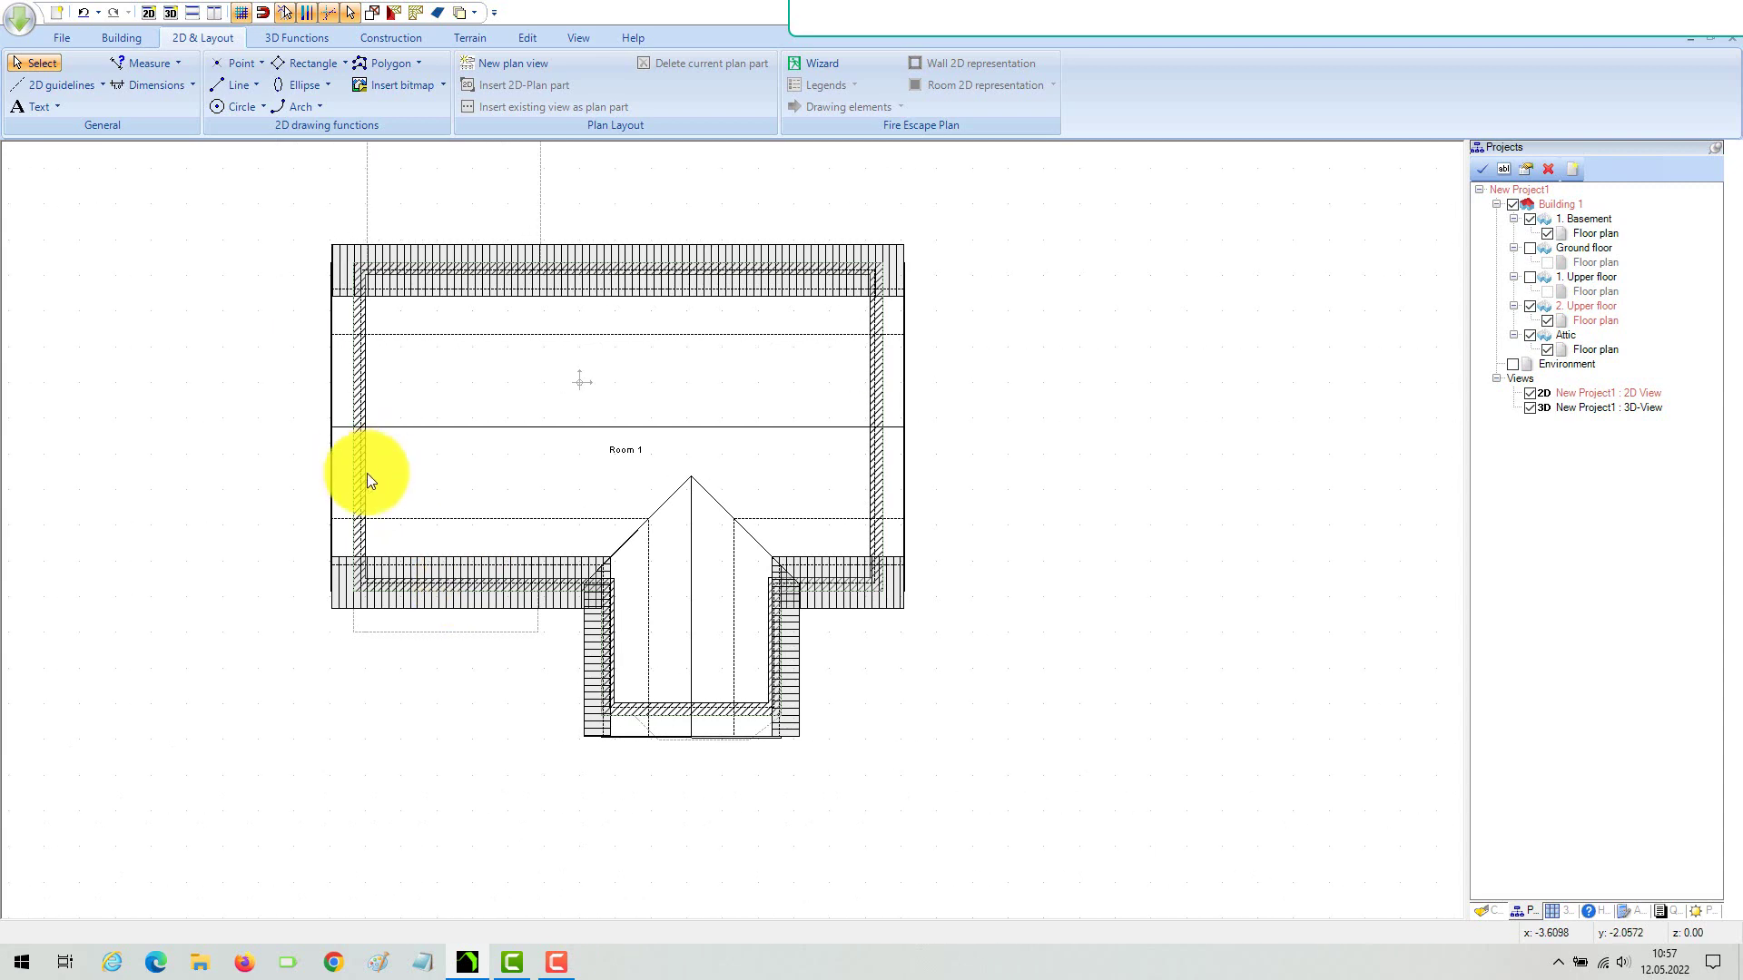
In the 3D view, make the Ground floor active and open the front lean-to roof's construction settings with the 3D preview.
{"action": "right_click", "coordinate": [1584, 407]}
{"action": "left_click", "coordinate": [1594, 415]}
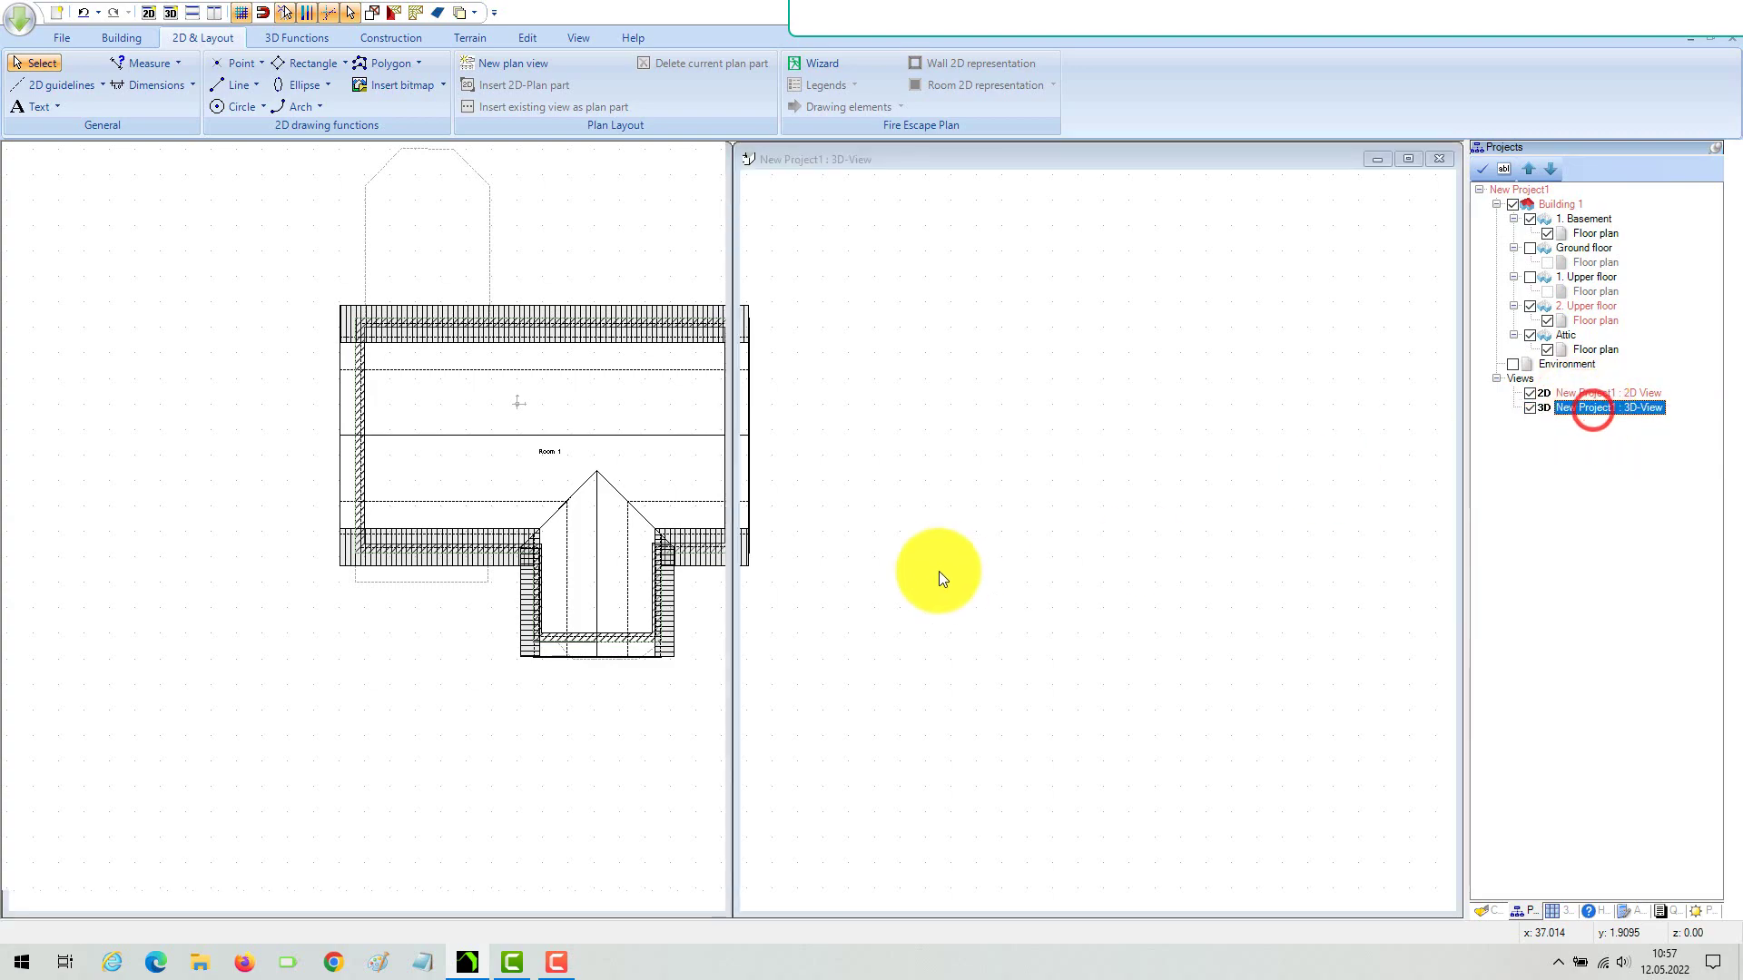
{"action": "left_click_drag", "start_coordinate": [987, 382], "coordinate": [1010, 421]}
{"action": "mouse_move", "coordinate": [1016, 441]}
{"action": "right_mouse_down"}
{"action": "mouse_move", "coordinate": [975, 515]}
{"action": "mouse_move", "coordinate": [1008, 526]}
{"action": "mouse_move", "coordinate": [765, 561]}
{"action": "right_mouse_up"}
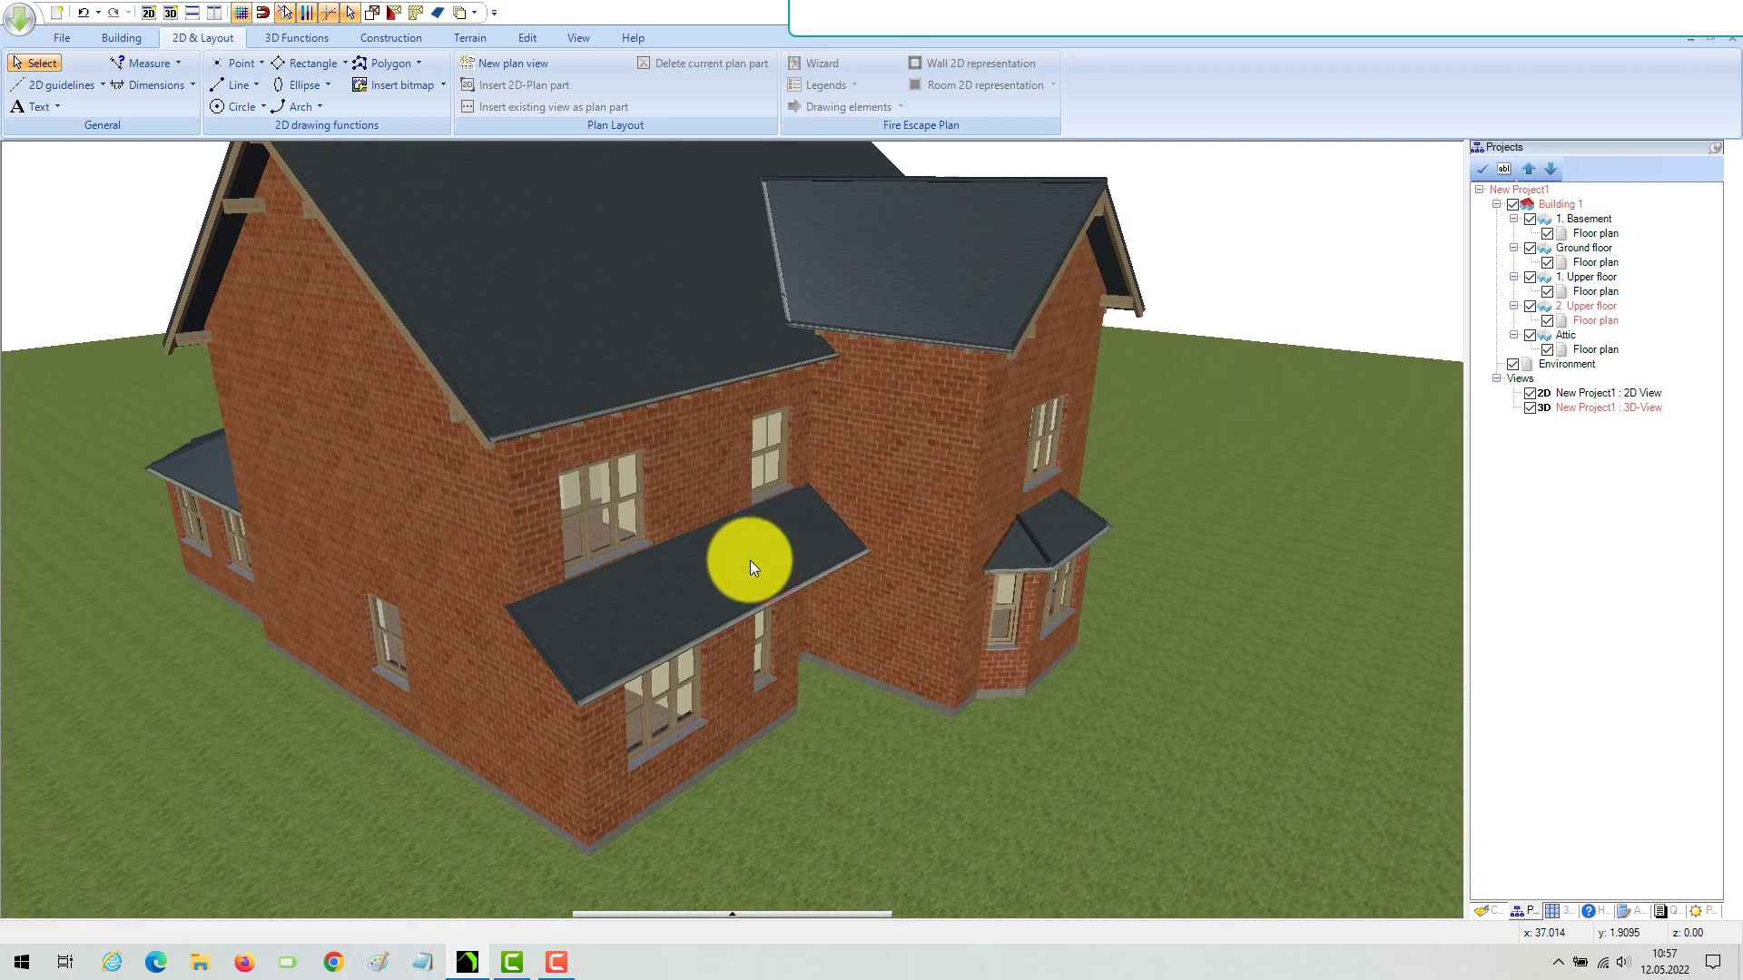
{"action": "left_click", "coordinate": [750, 559]}
{"action": "left_click", "coordinate": [1590, 250]}
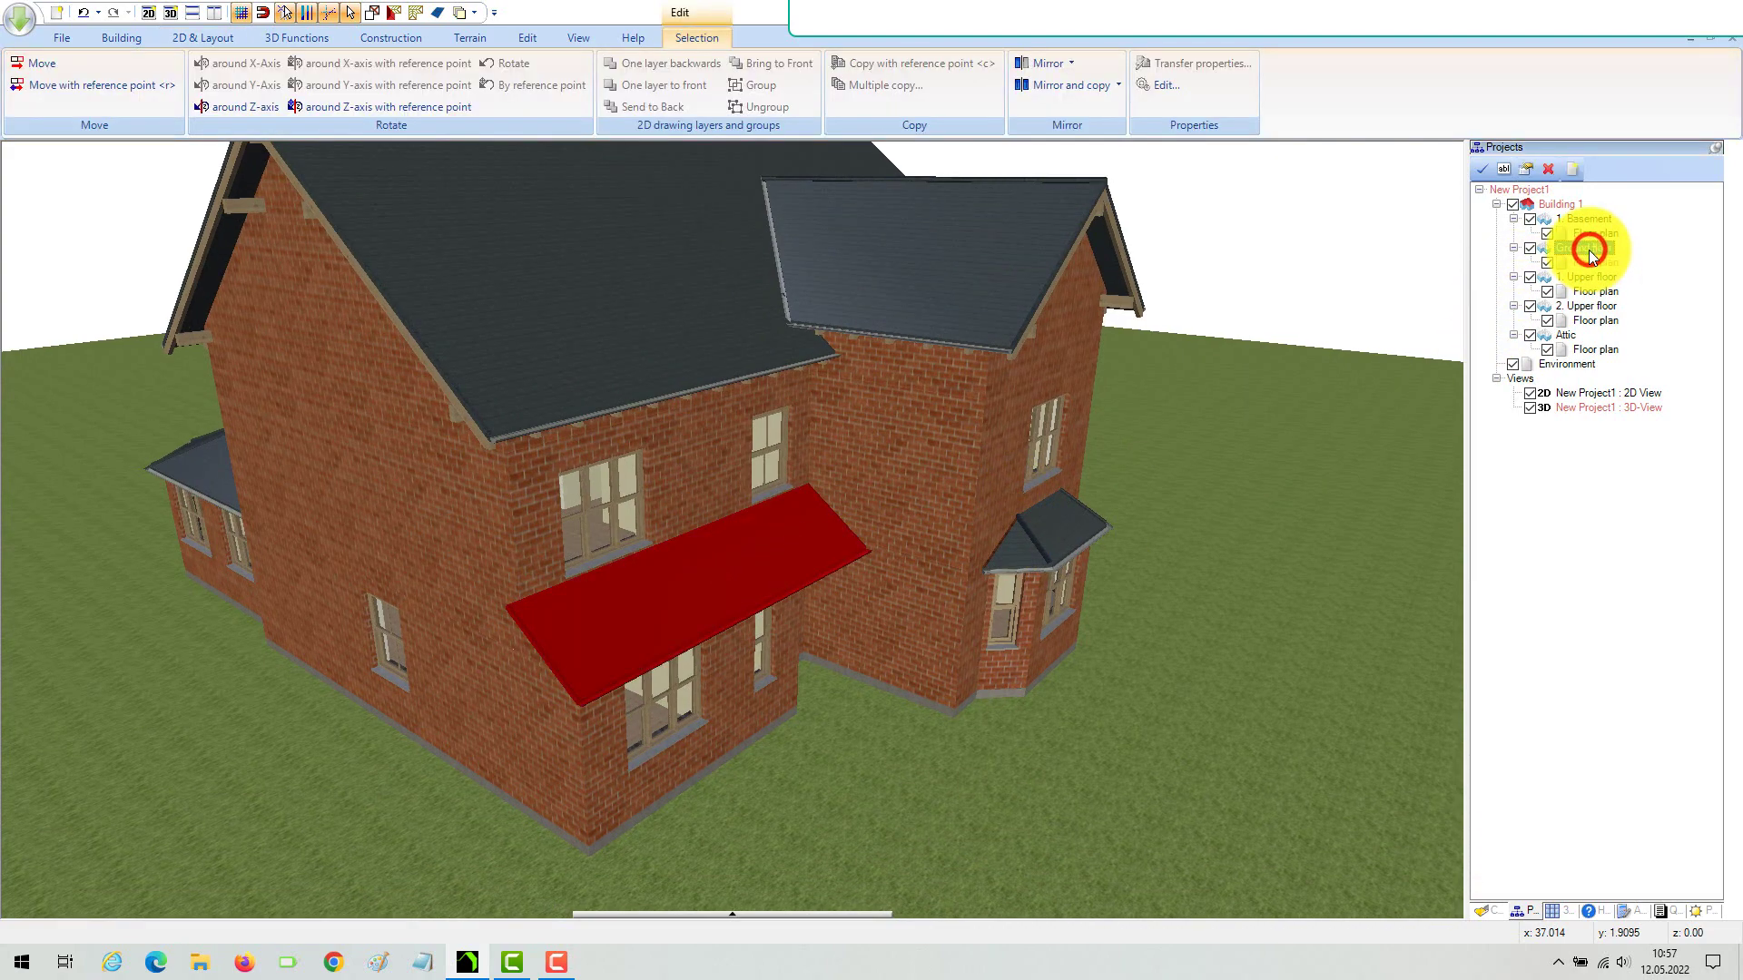
{"action": "double_click", "coordinate": [739, 575]}
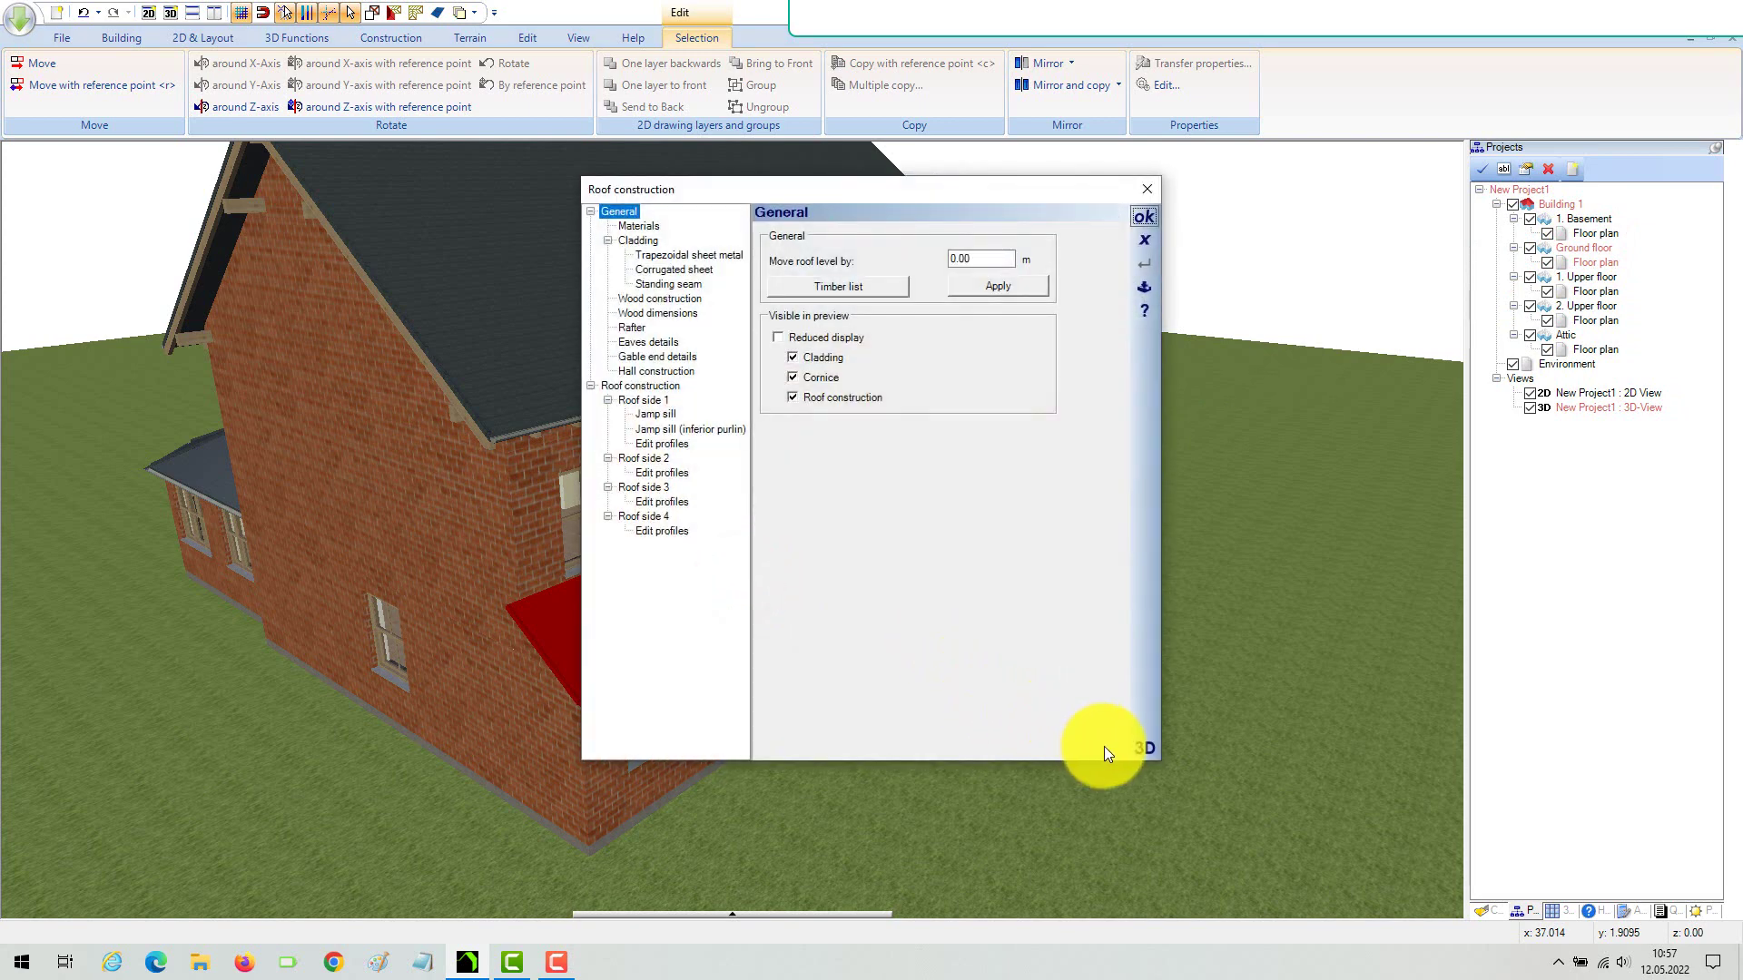
{"action": "left_click", "coordinate": [1145, 748]}
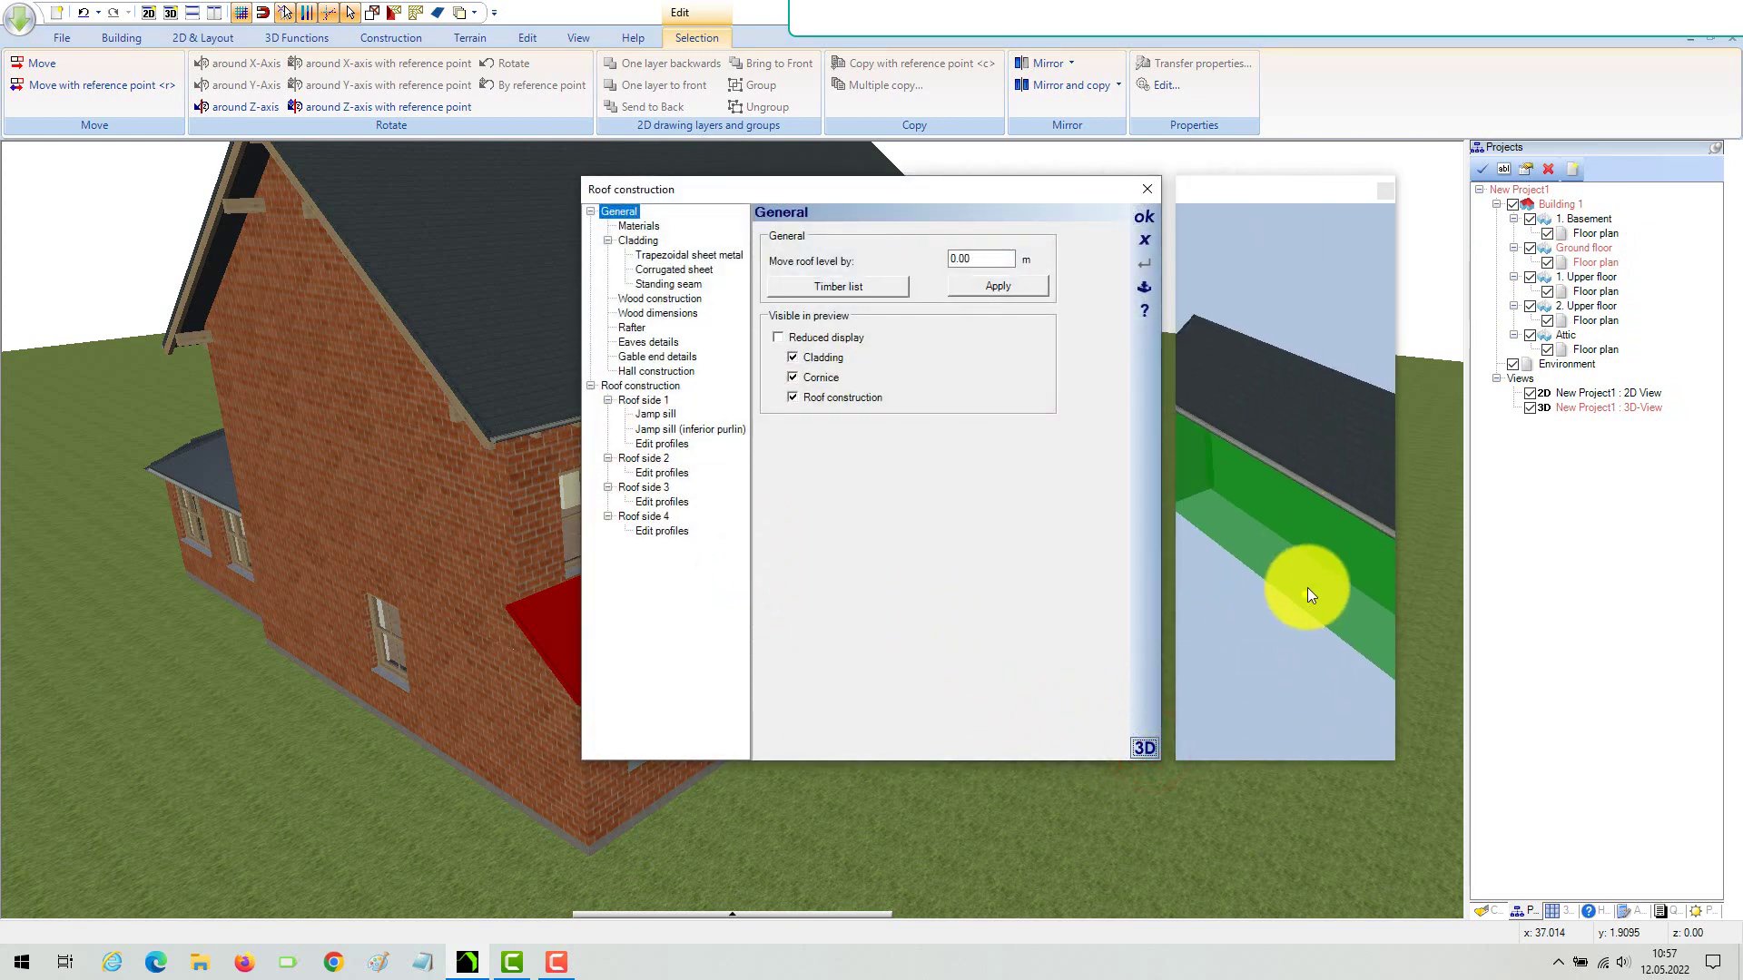
Inspect the profile, pitch, height and overhang of the lean-to roof's individual sides, and close the roof construction settings.
{"action": "left_click_drag", "start_coordinate": [1305, 596], "coordinate": [1321, 486]}
{"action": "left_click", "coordinate": [1324, 476]}
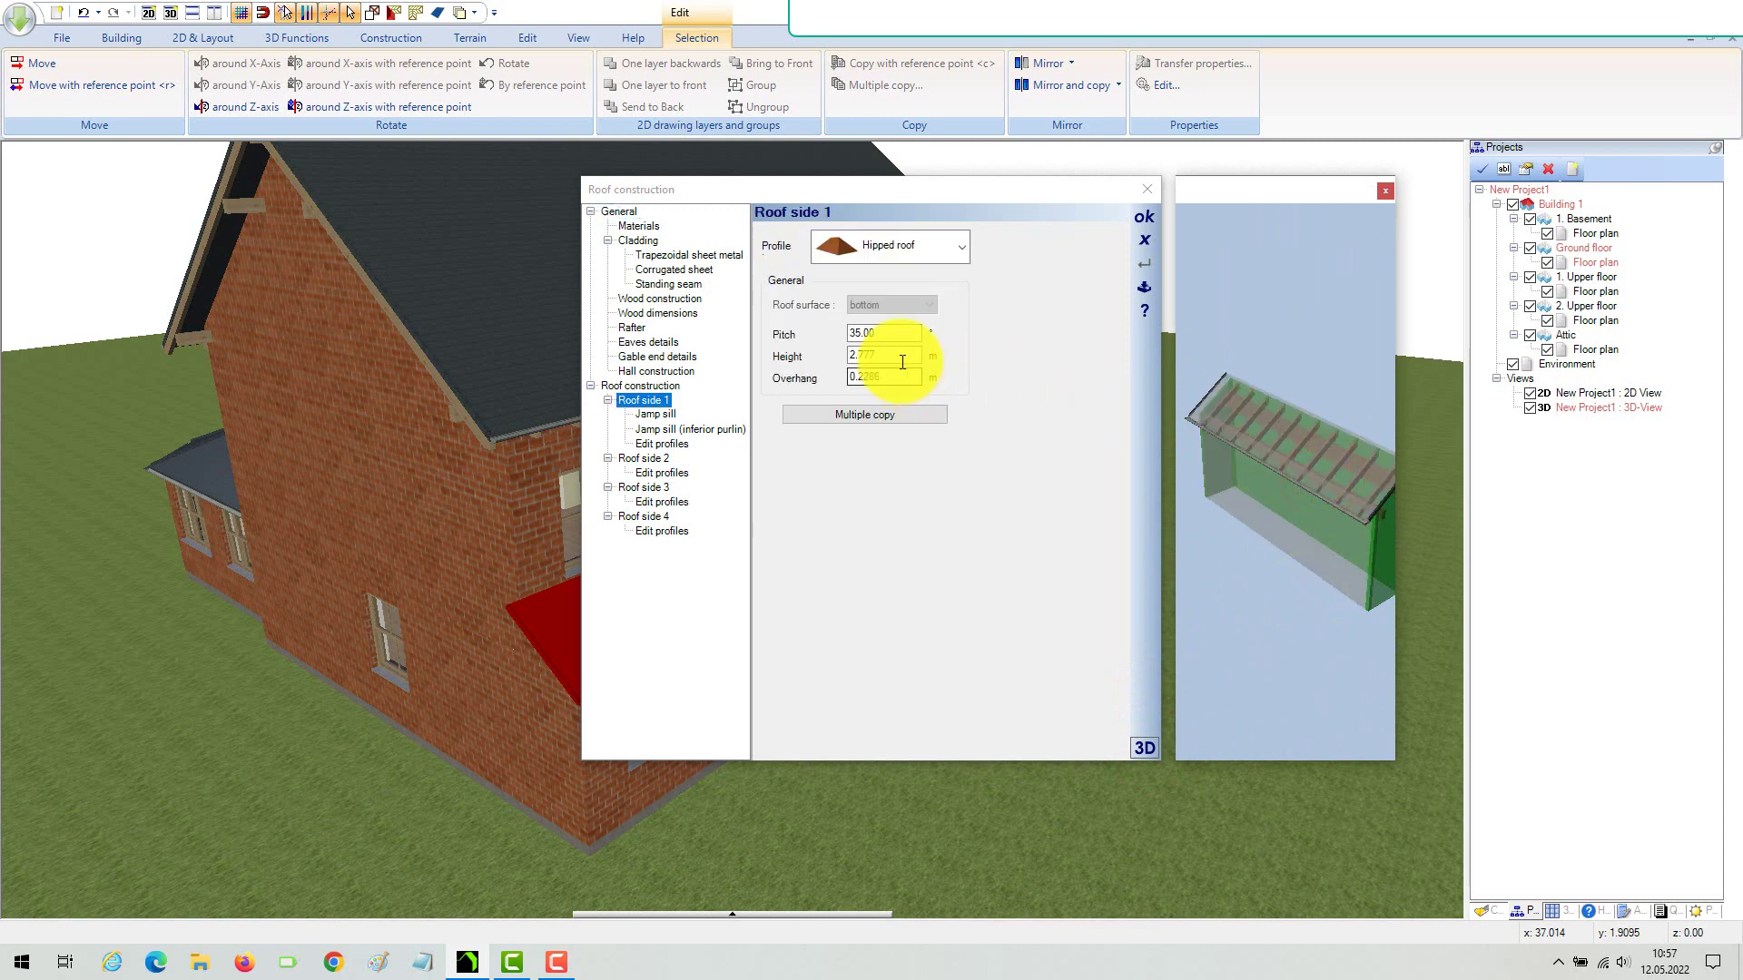
{"action": "double_click", "coordinate": [897, 355]}
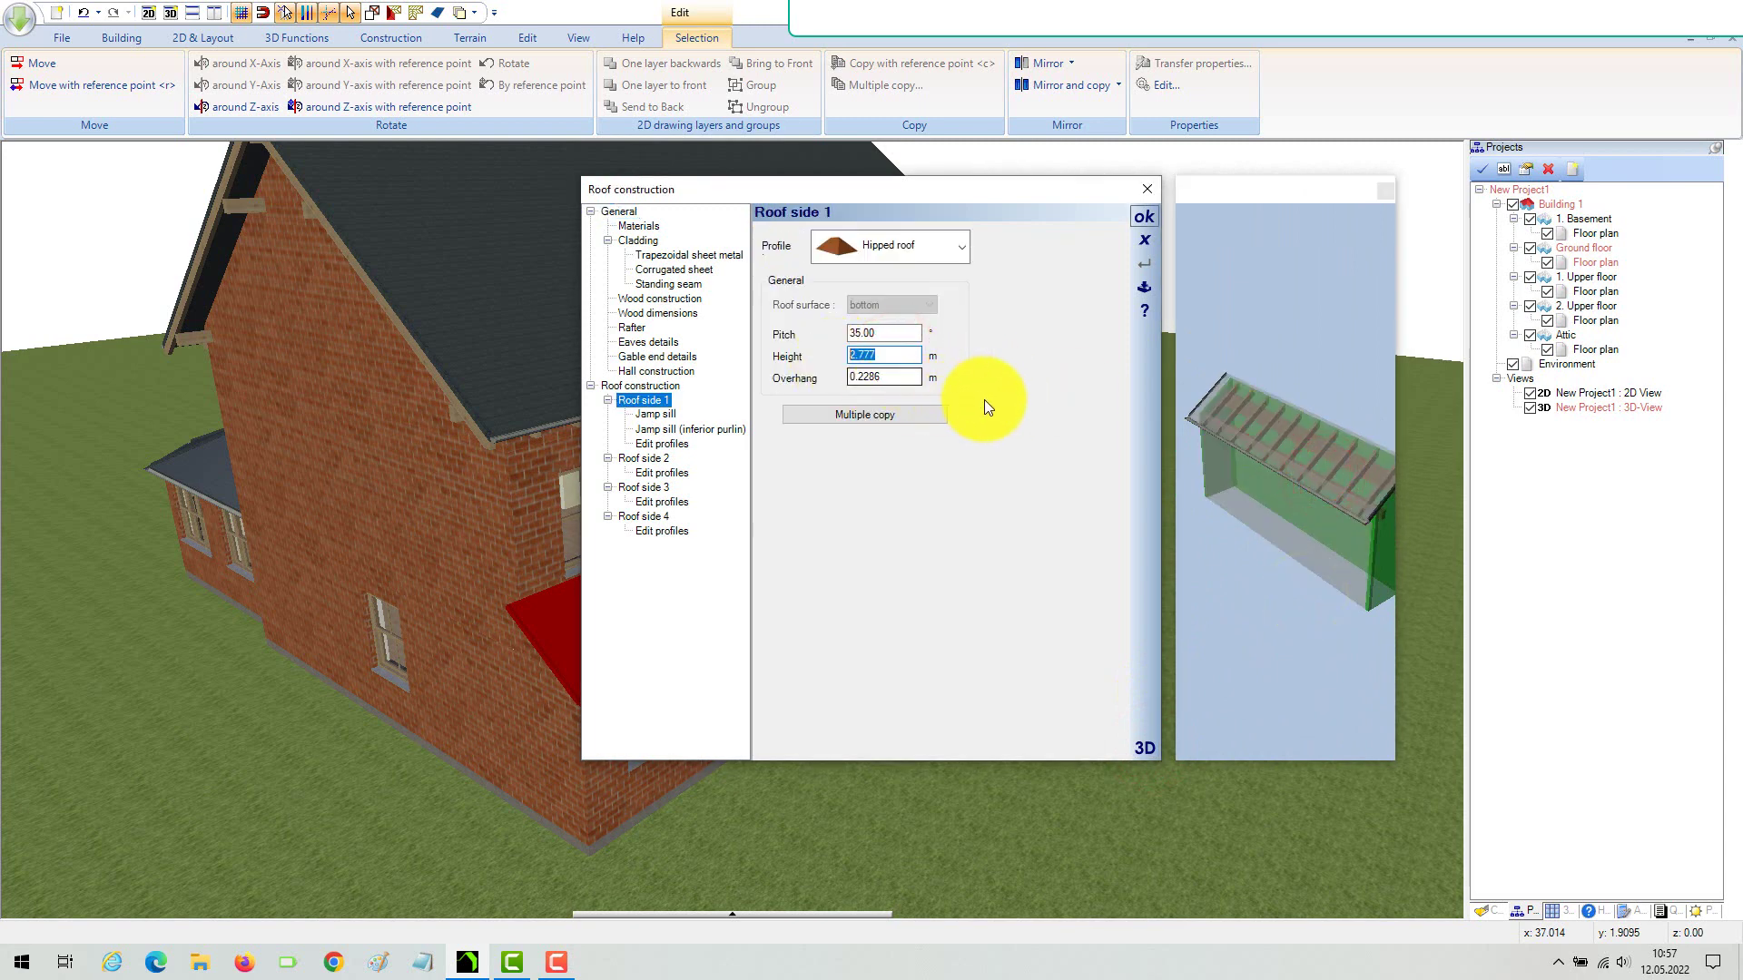
{"action": "left_click_drag", "start_coordinate": [1272, 565], "coordinate": [1293, 515]}
{"action": "left_click", "coordinate": [1287, 512]}
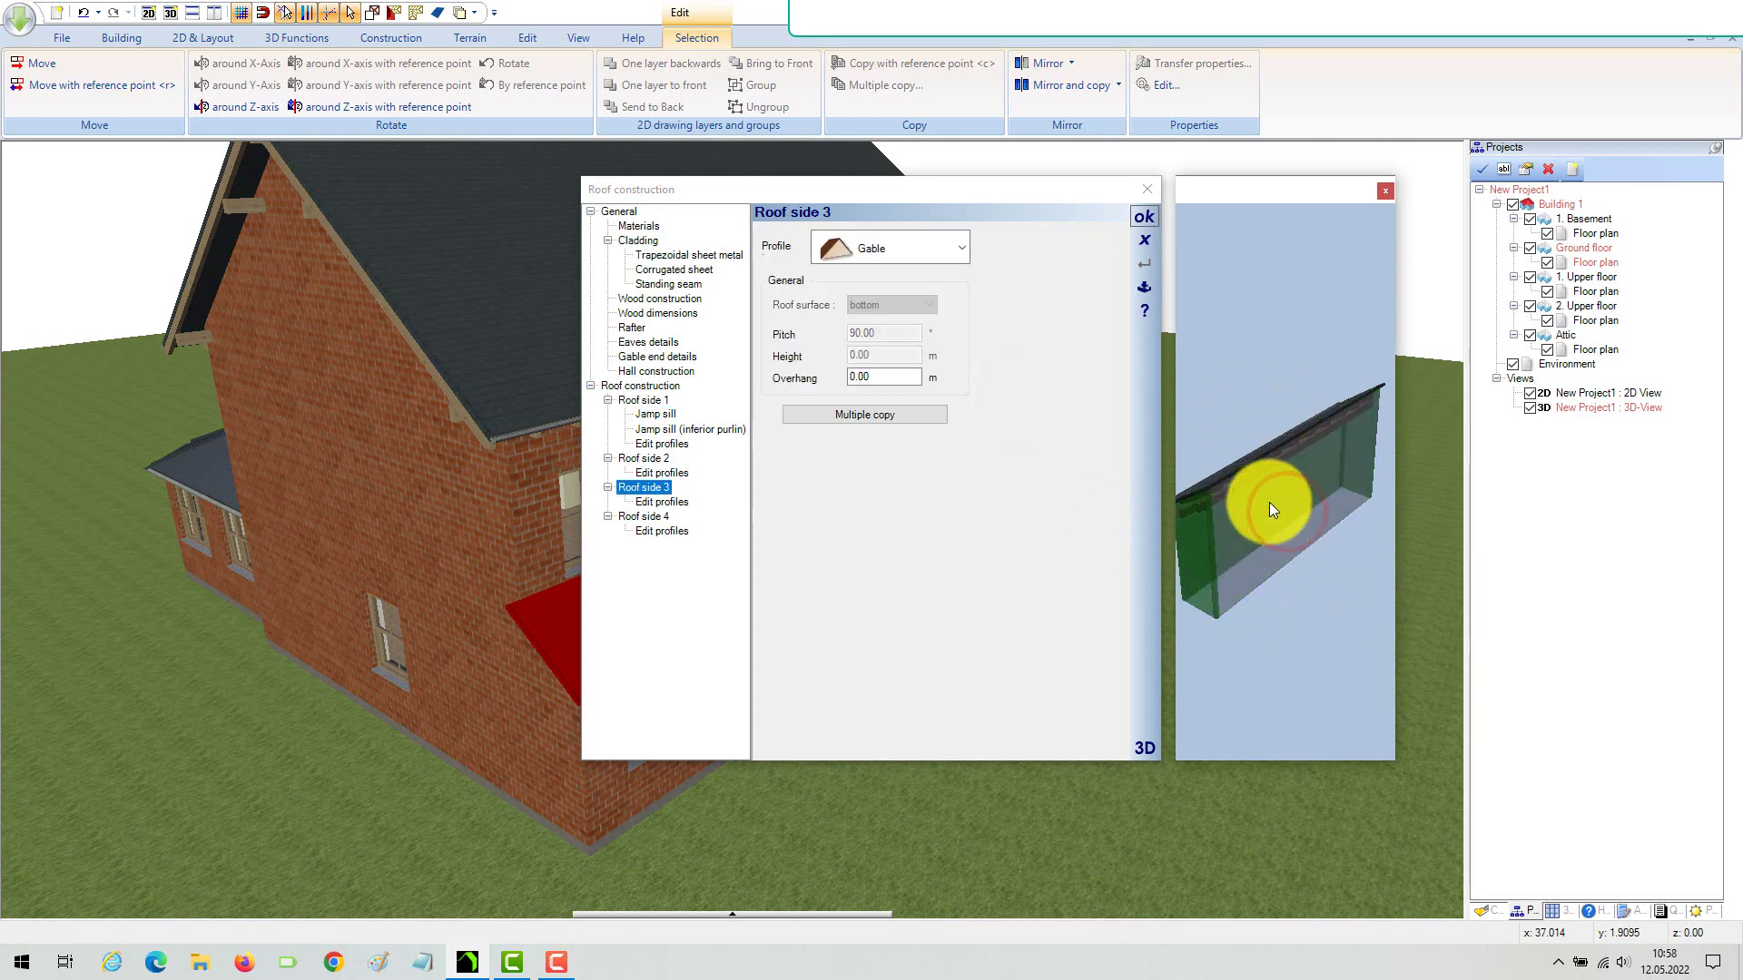
{"action": "double_click", "coordinate": [876, 376]}
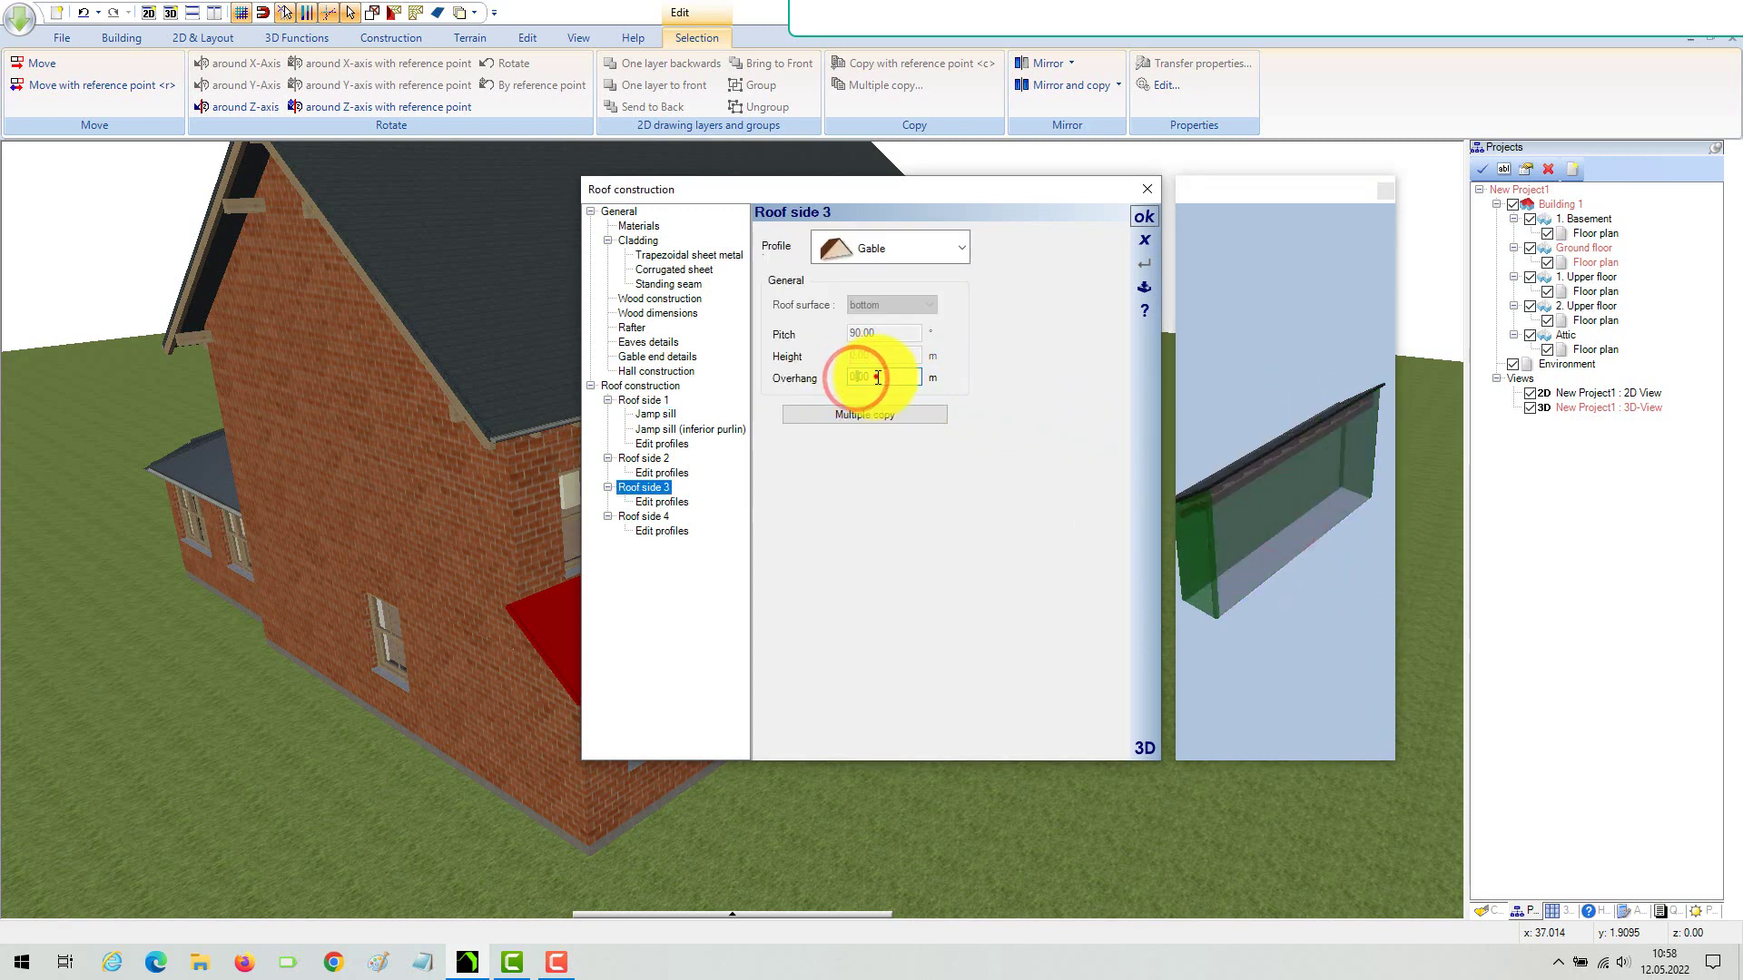
{"action": "left_click", "coordinate": [1276, 640]}
{"action": "left_click_drag", "start_coordinate": [1282, 667], "coordinate": [1239, 538]}
{"action": "left_click", "coordinate": [1349, 516]}
{"action": "left_click", "coordinate": [1228, 512]}
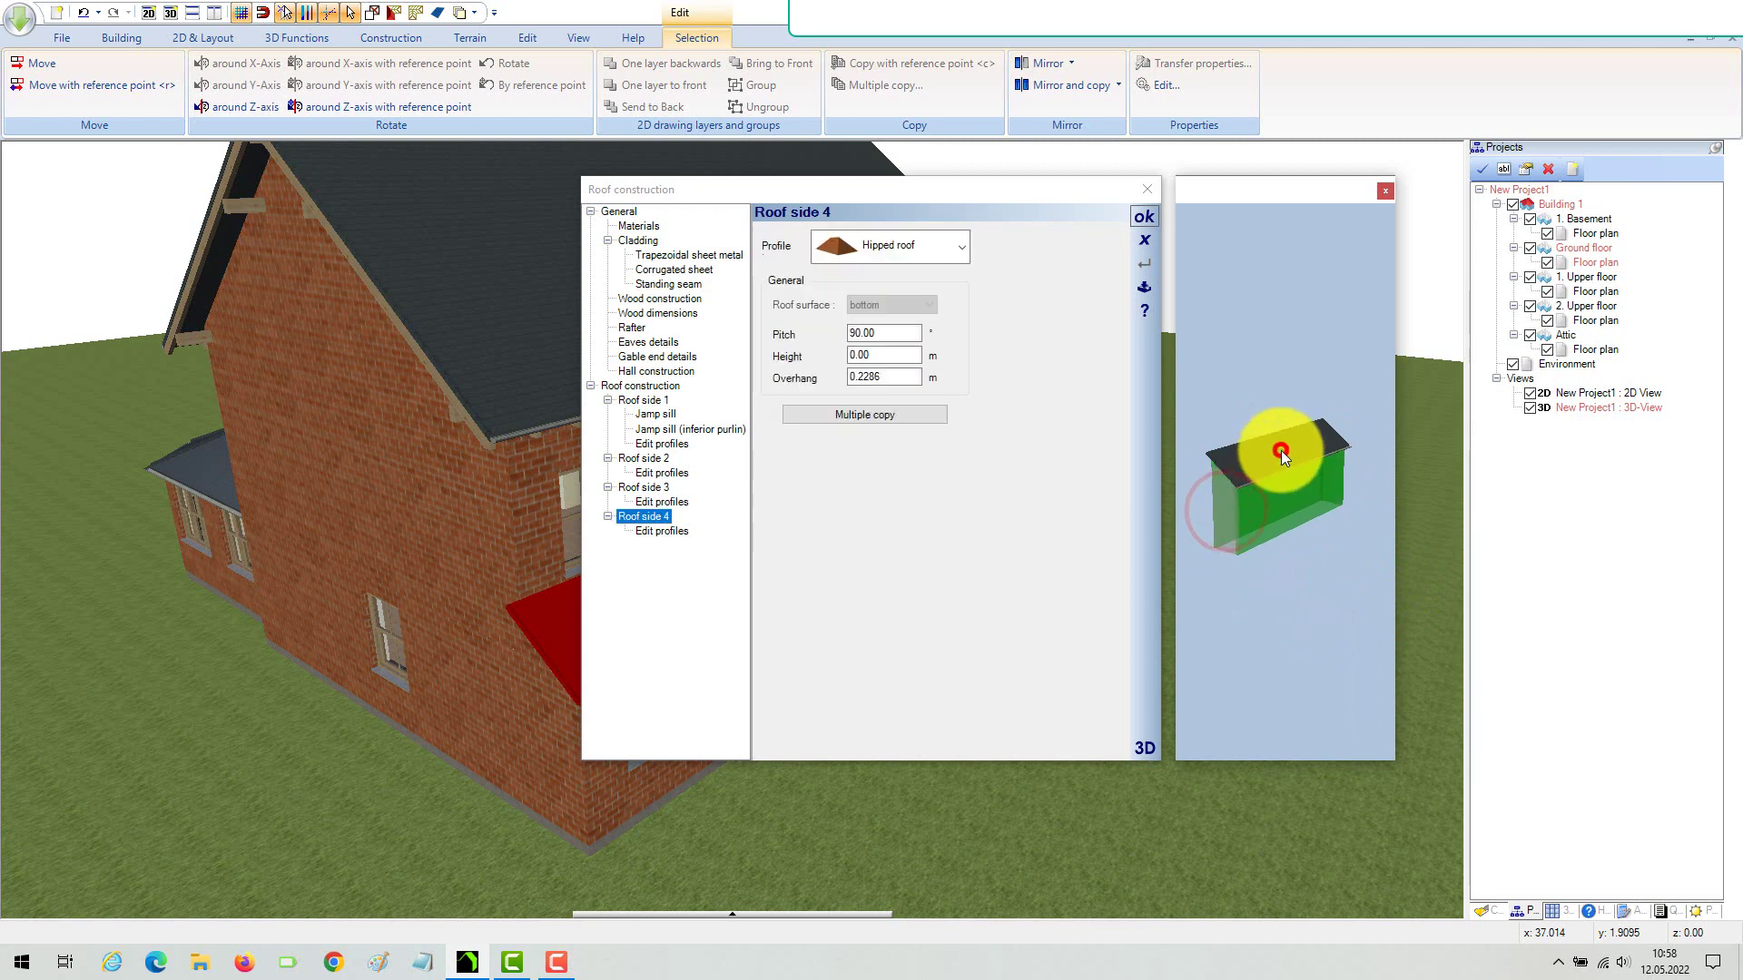
{"action": "left_click", "coordinate": [1281, 450]}
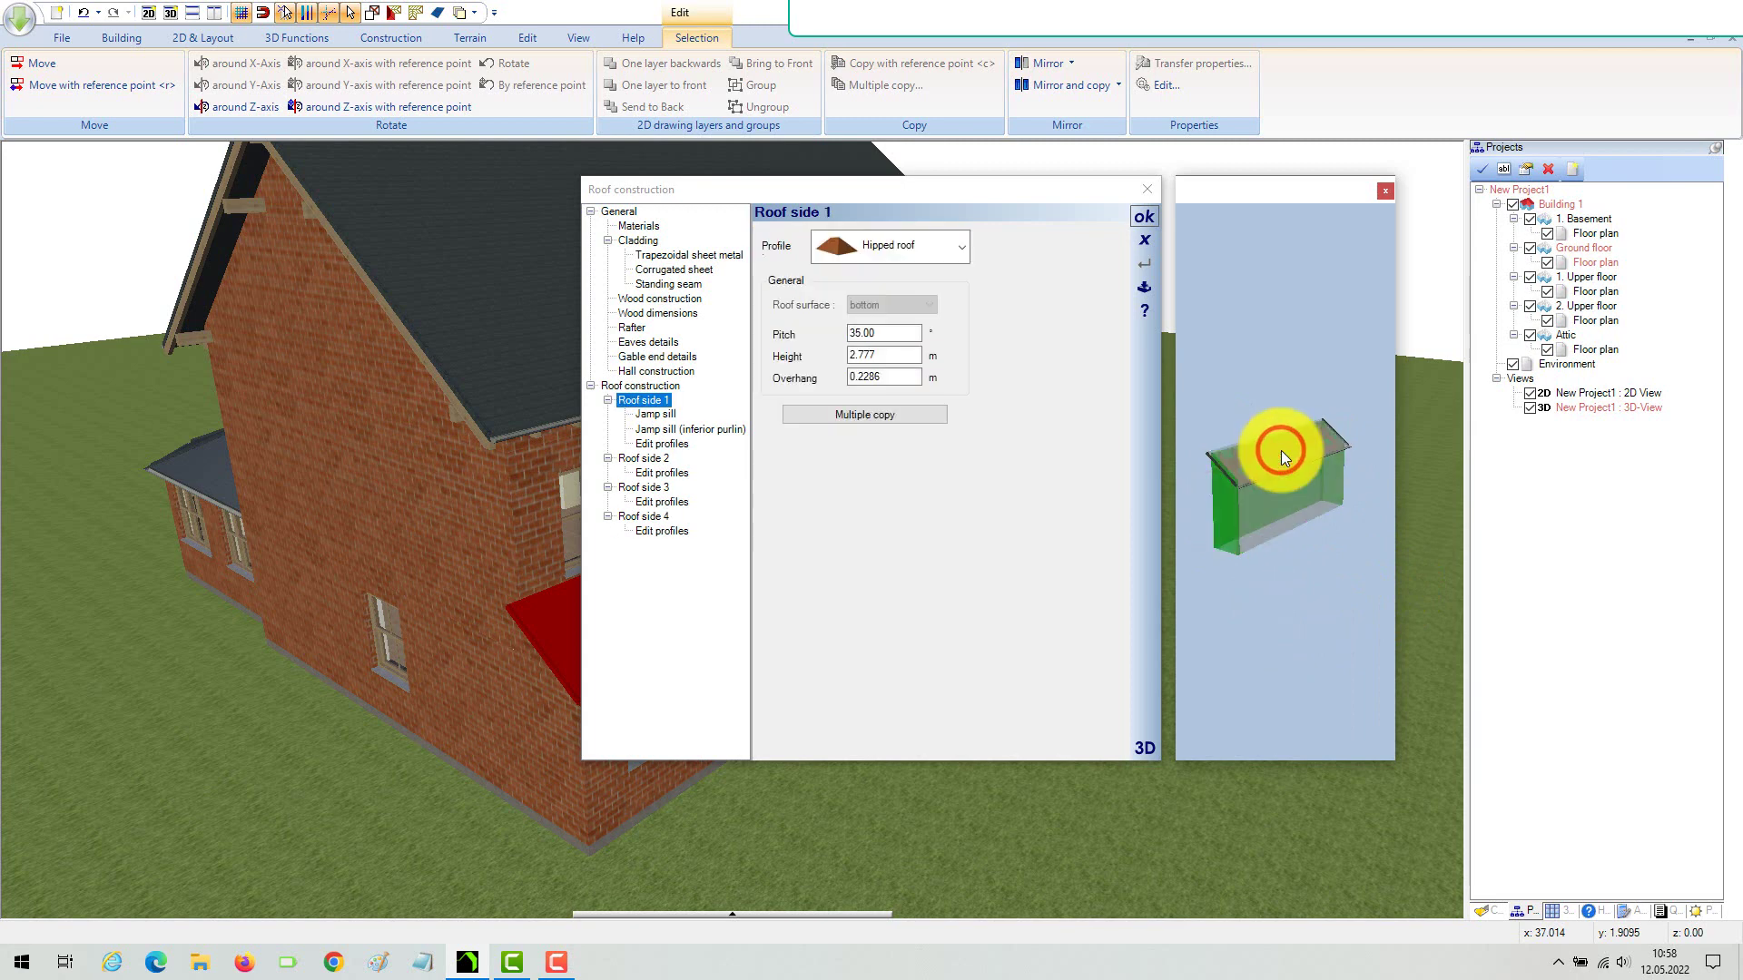
{"action": "left_click", "coordinate": [1145, 218]}
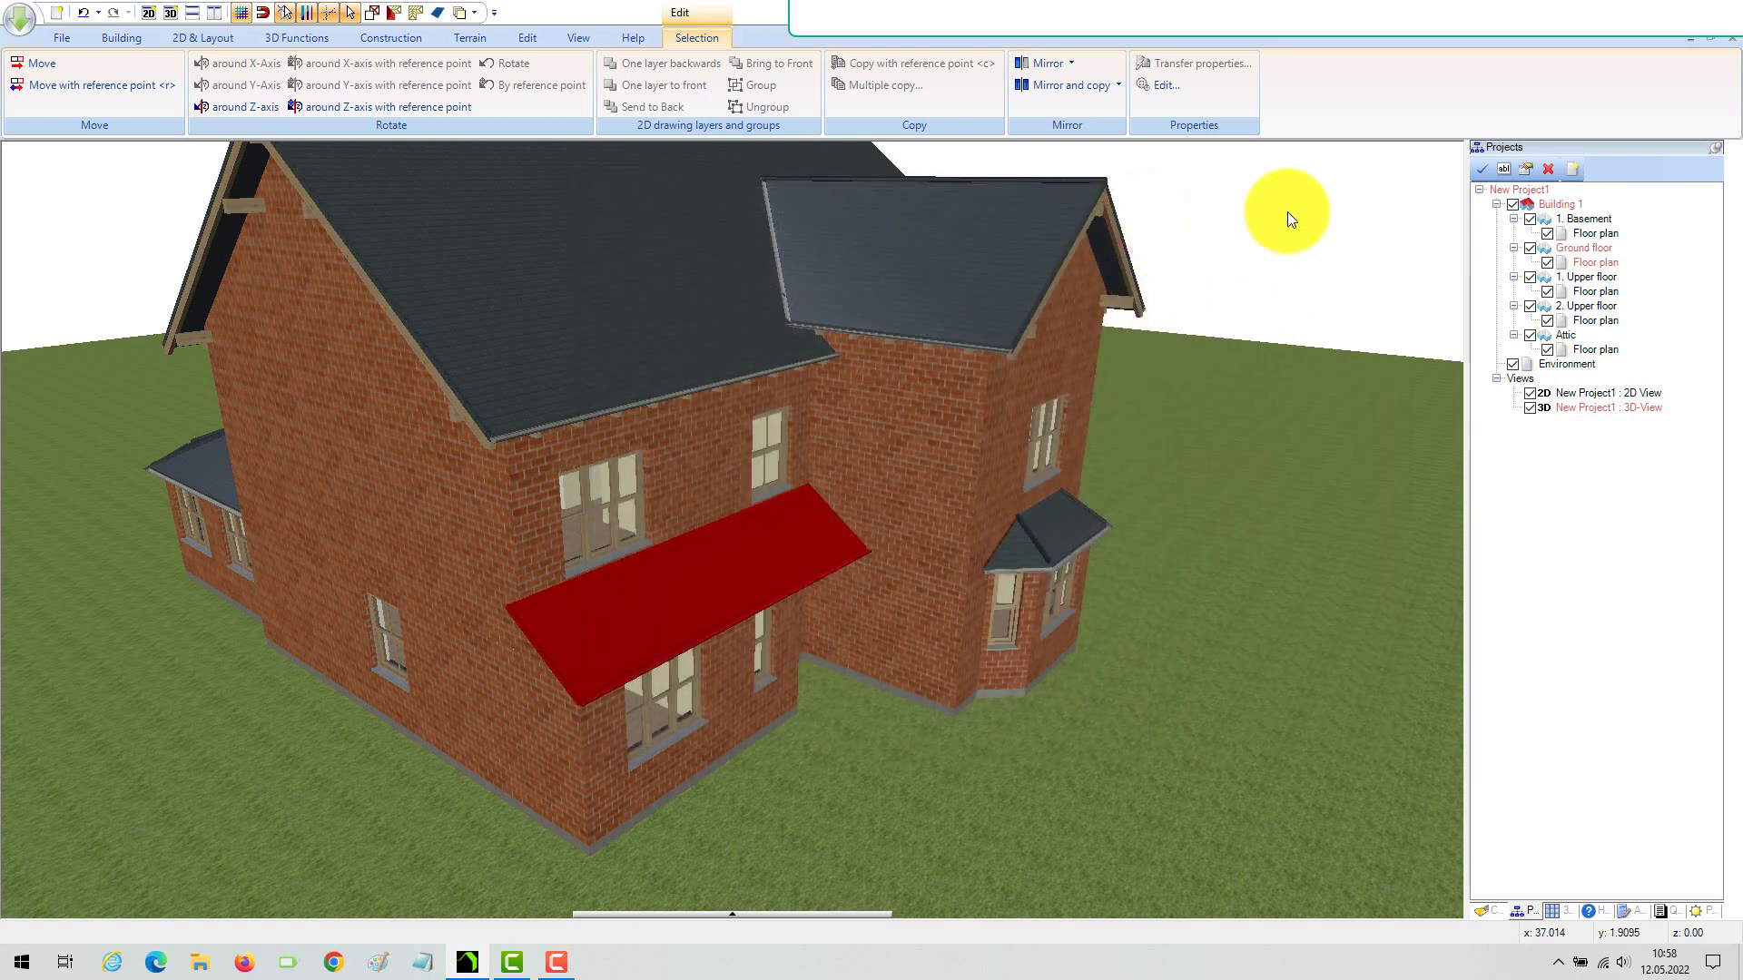
Deselect the lean-to roof, arrange the 3D and 2D views side by side, and activate the 2D view.
{"action": "left_click", "coordinate": [1277, 237]}
{"action": "right_click_drag", "start_coordinate": [1260, 504], "coordinate": [1267, 459]}
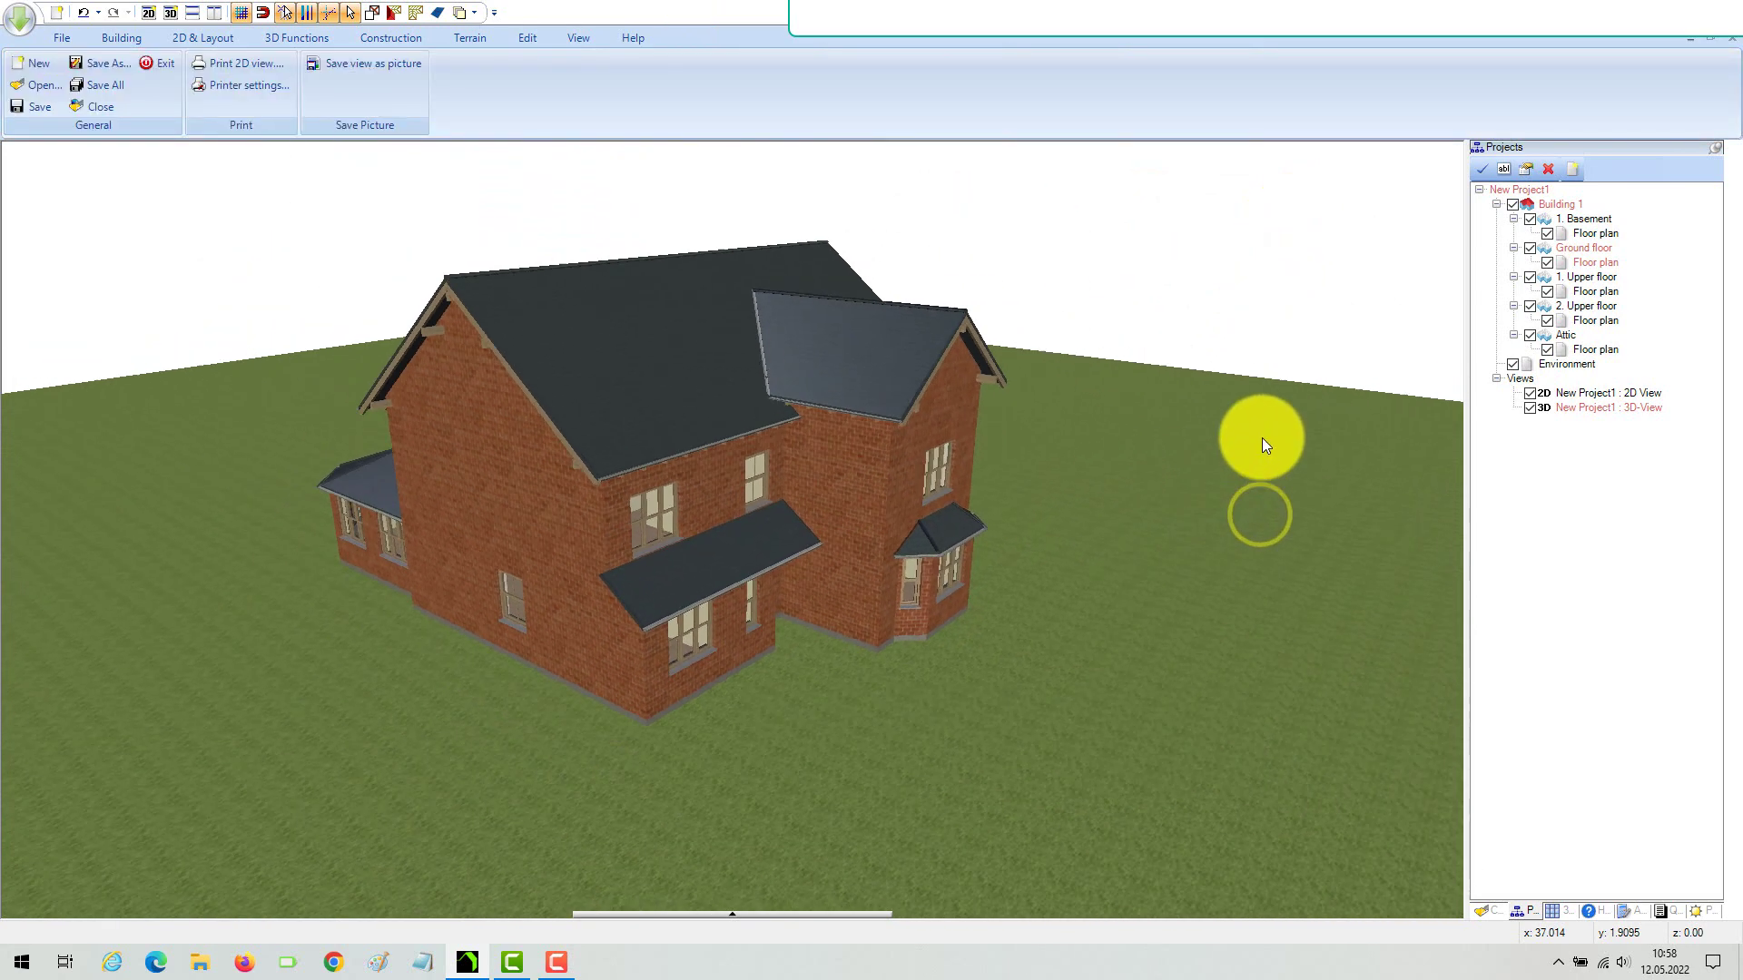
{"action": "right_click_drag", "start_coordinate": [1116, 475], "coordinate": [1147, 493]}
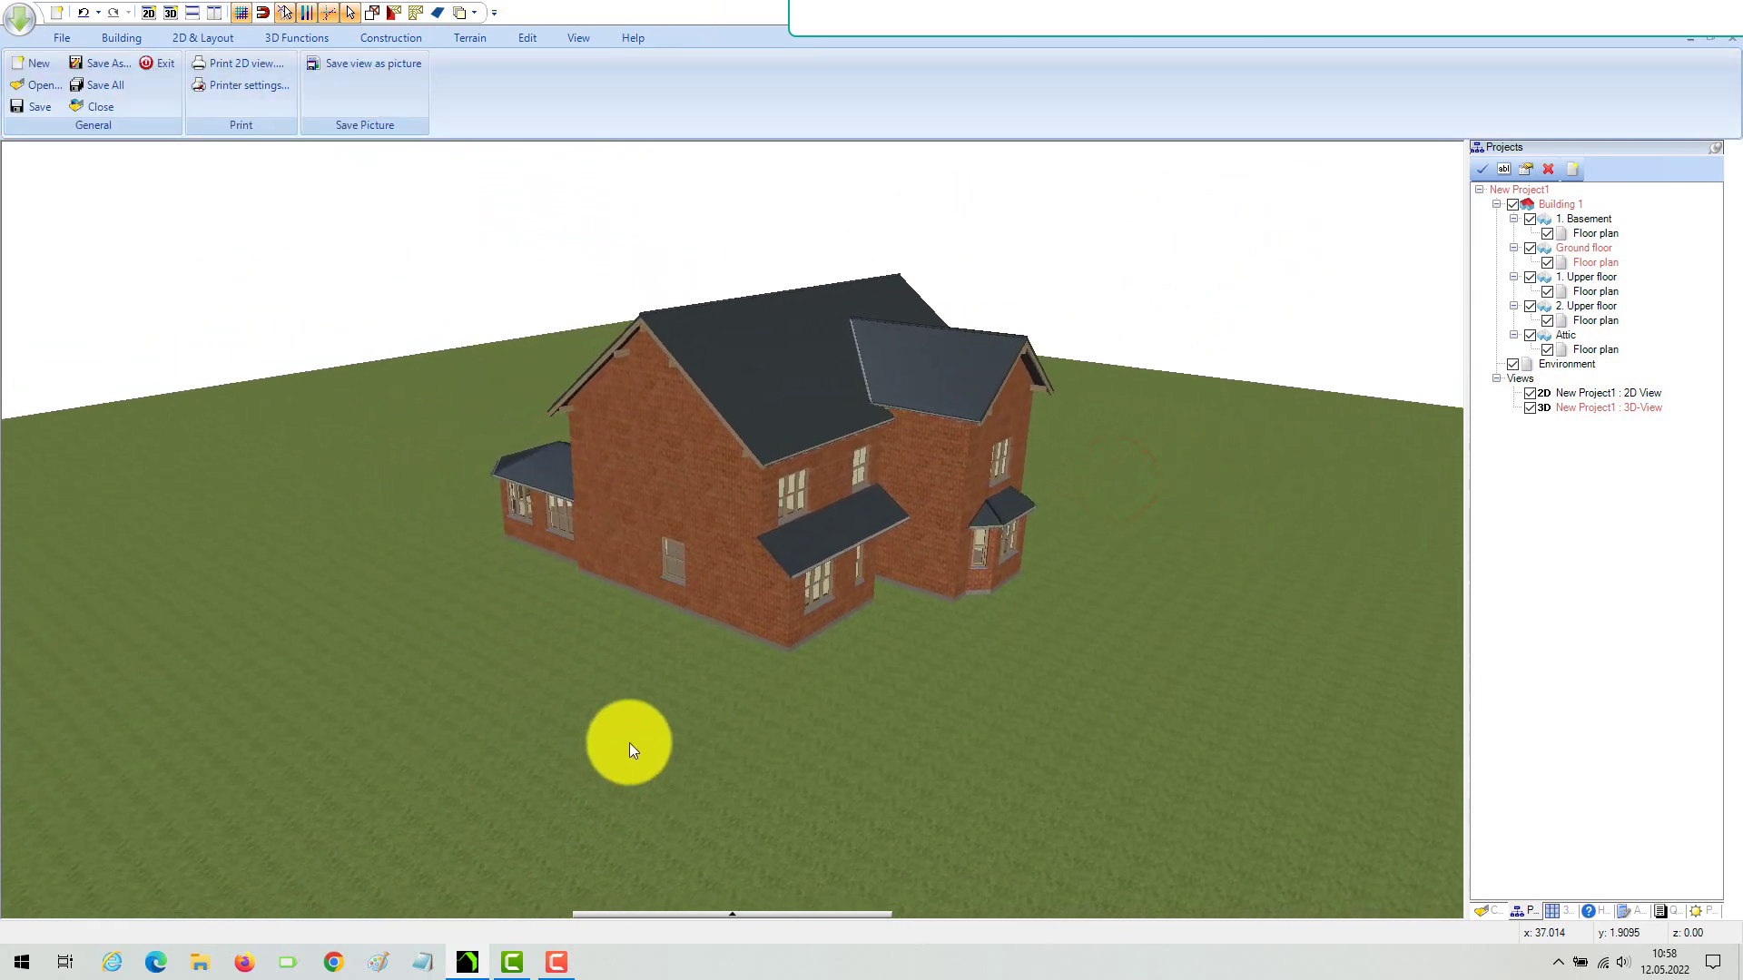
{"action": "left_click", "coordinate": [211, 10]}
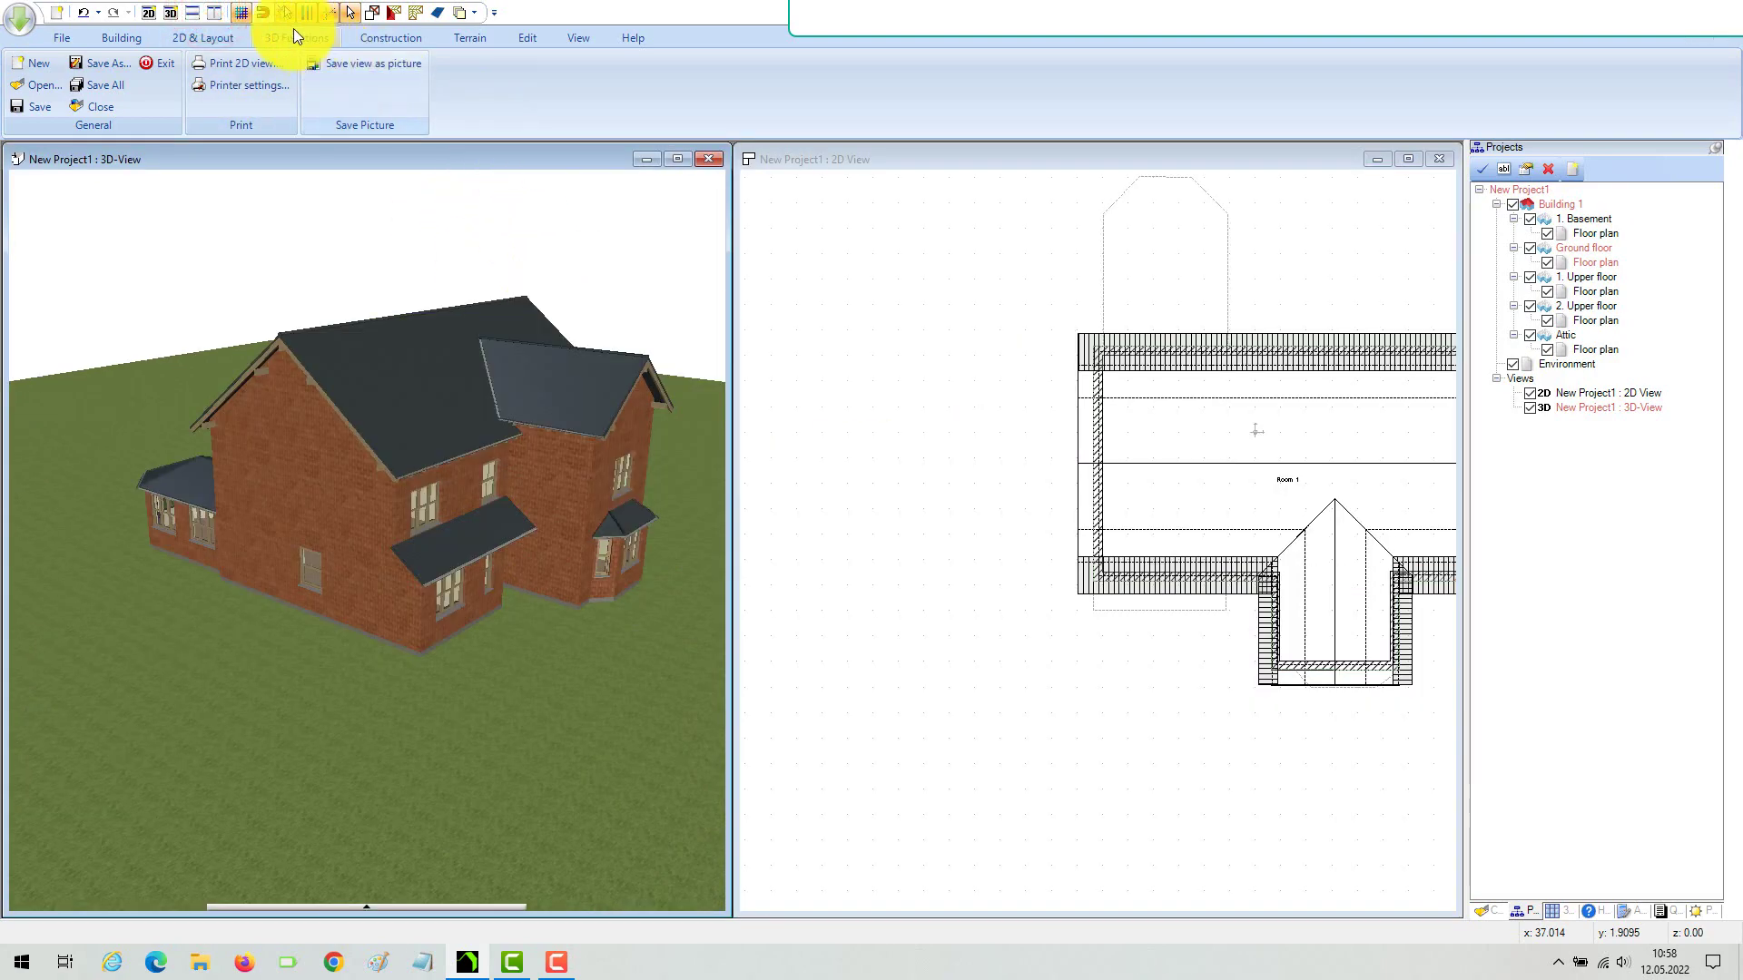
{"action": "left_click", "coordinate": [900, 199]}
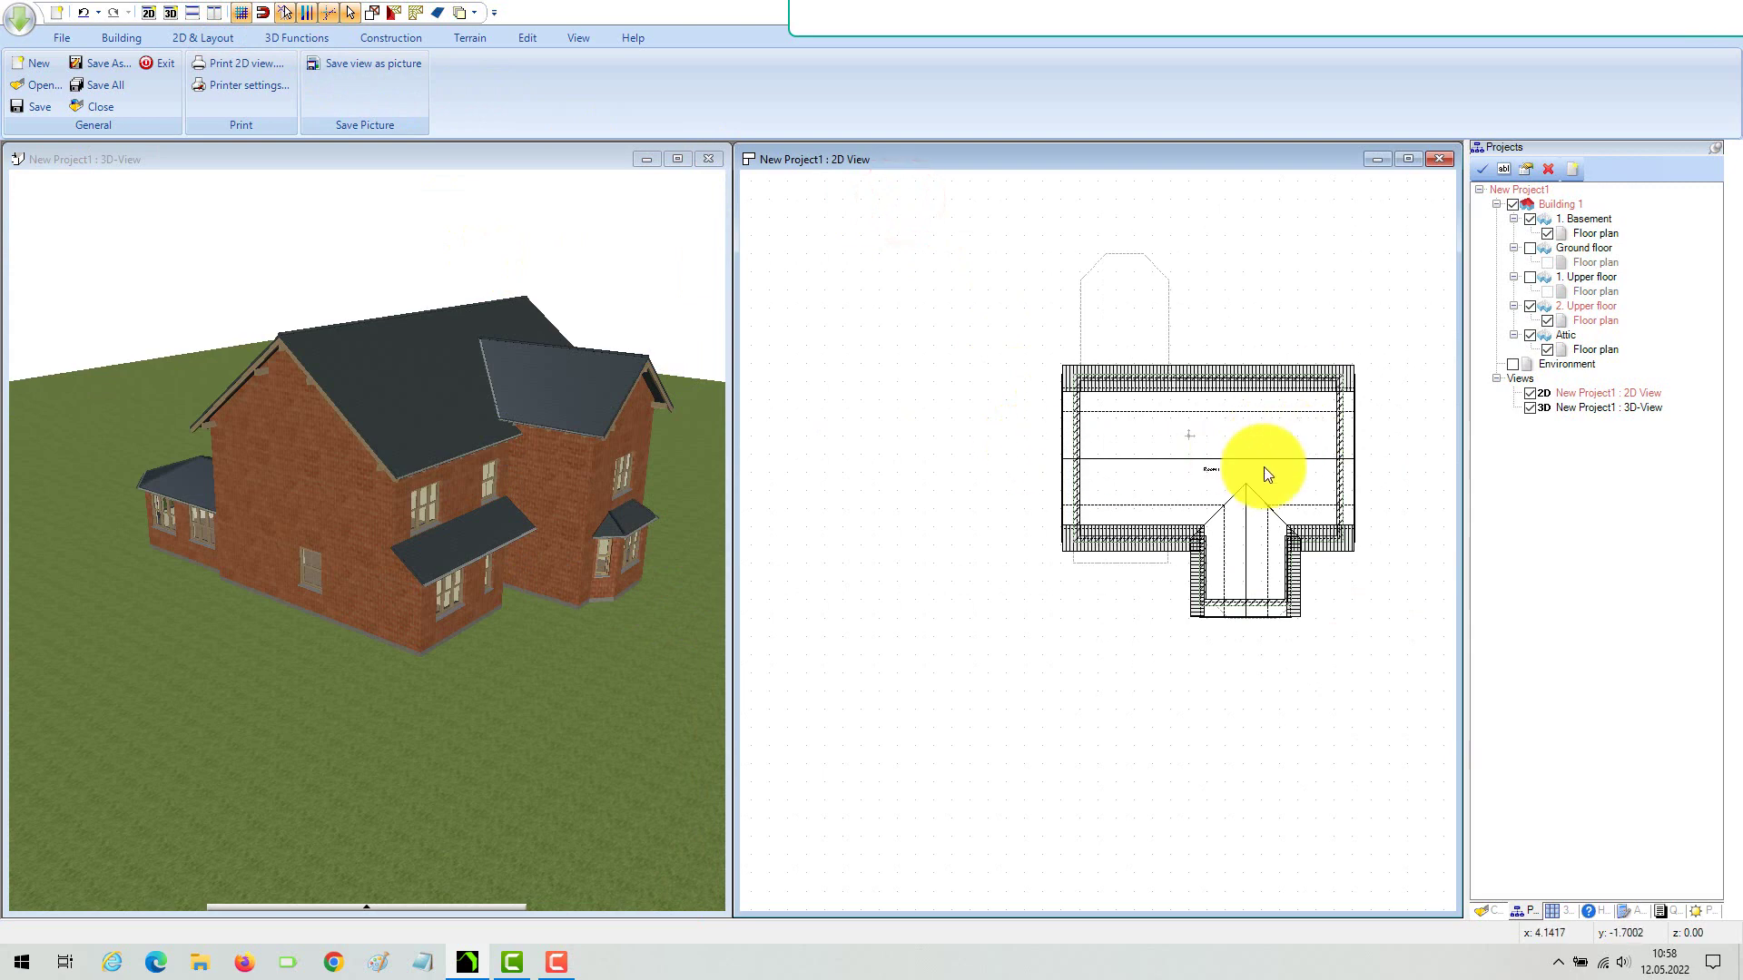